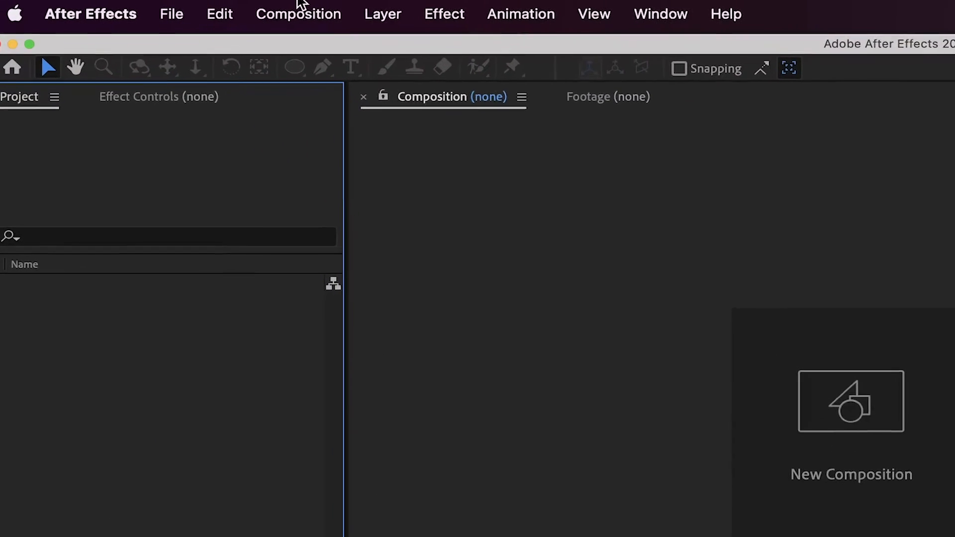
Create a 1920 x 1080 composition using the HDTV 1080 25 preset, with a duration of 10 seconds
left_click(155, 3)
left_click(329, 52)
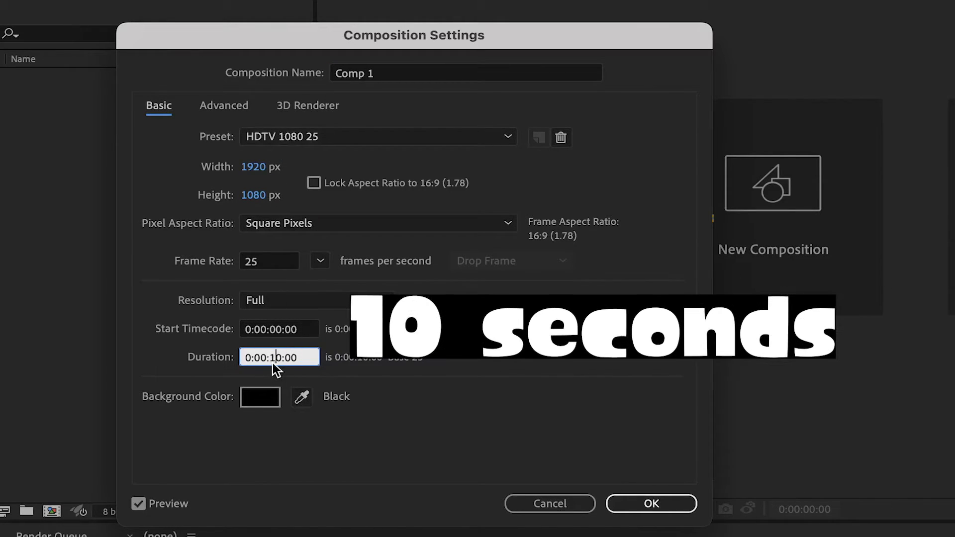
left_click(650, 504)
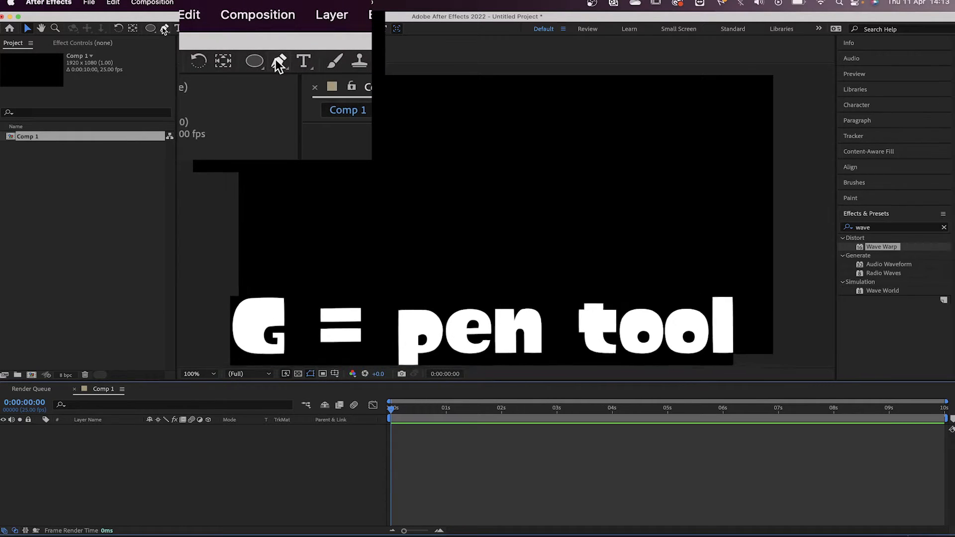
Activate the Pen tool and cycle through its fill types to leave the fill set to none
left_click(164, 29)
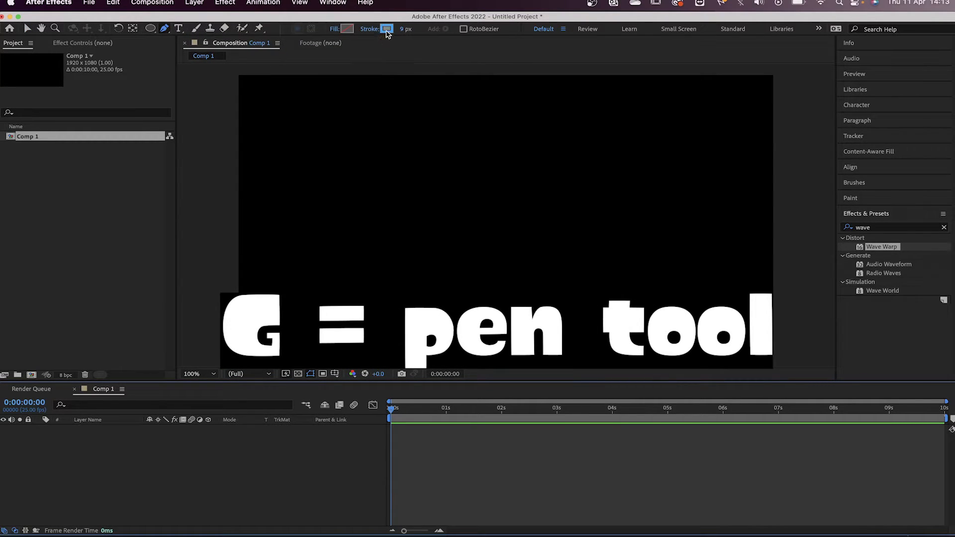
left_click(347, 31, "alt")
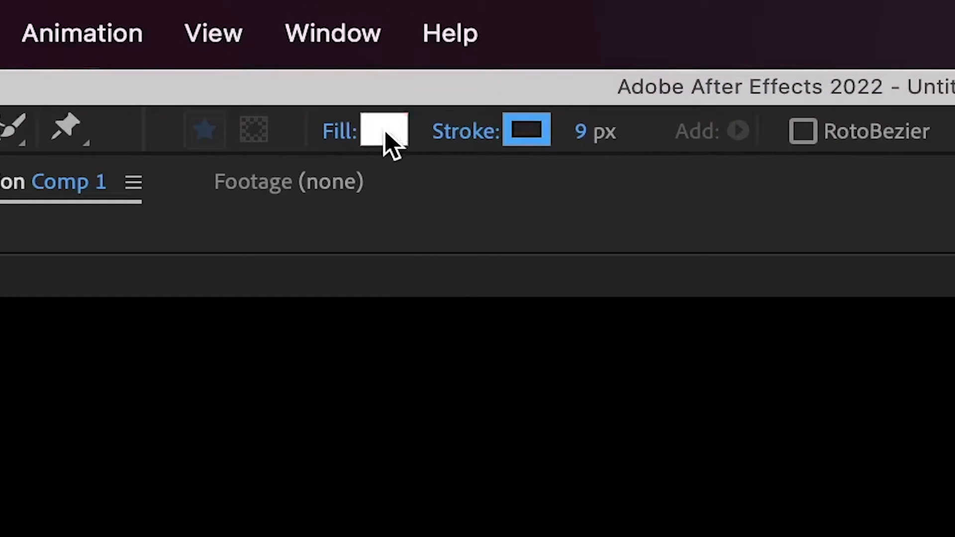
left_click(390, 132, "alt")
left_click(390, 131, "alt")
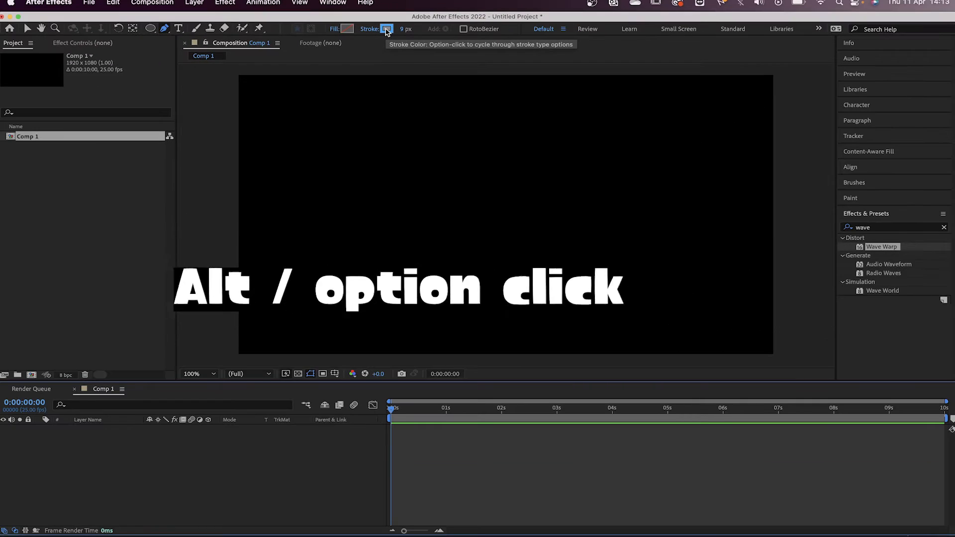
Set the shape stroke color to orange-yellow FFB300
left_click(386, 29)
left_click(298, 427)
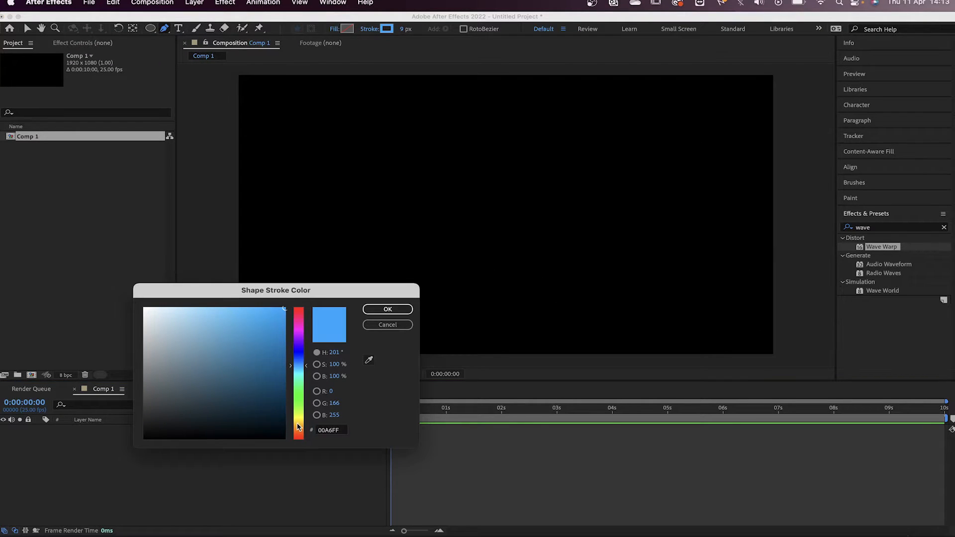
left_click(299, 426)
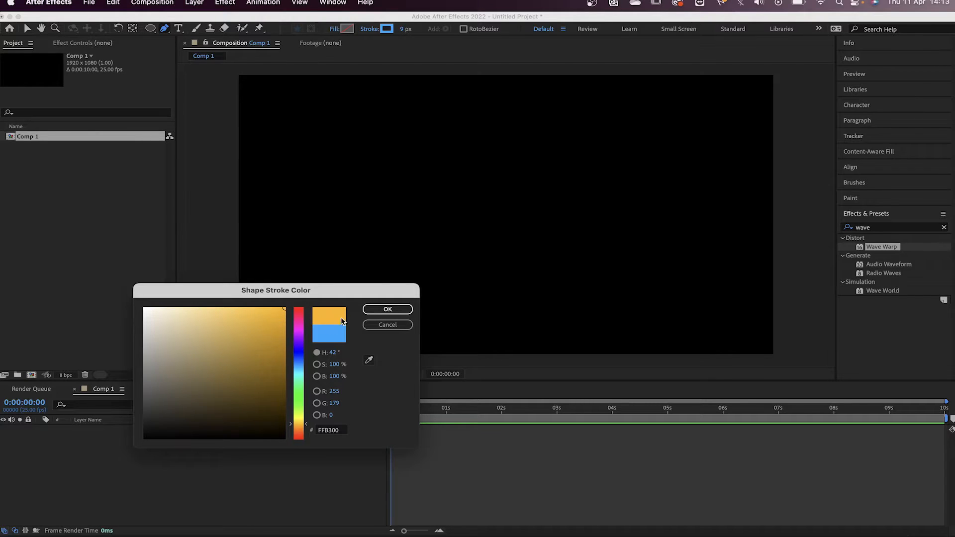
left_click(383, 310)
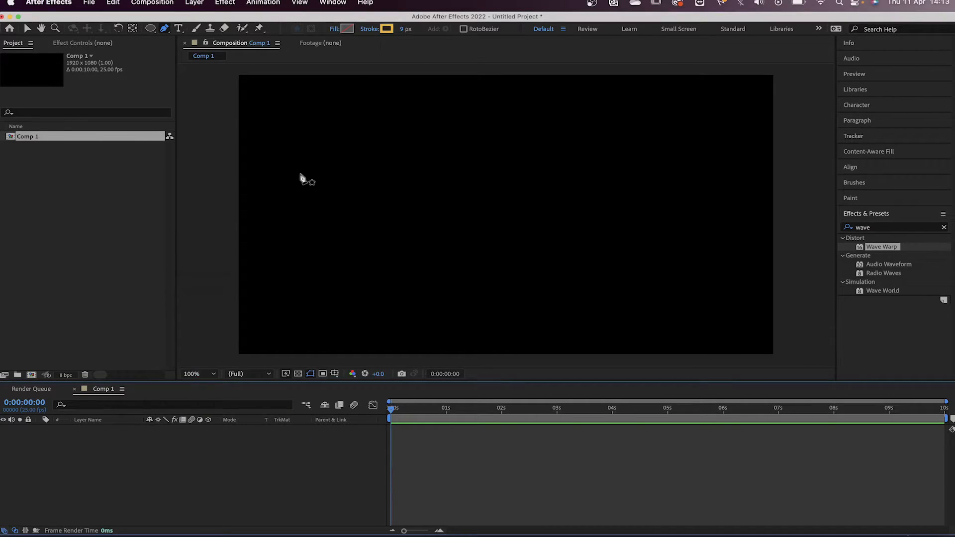
Draw a straight horizontal line across the full composition width near mid-height and set its stroke width to 24 px
left_click(240, 210)
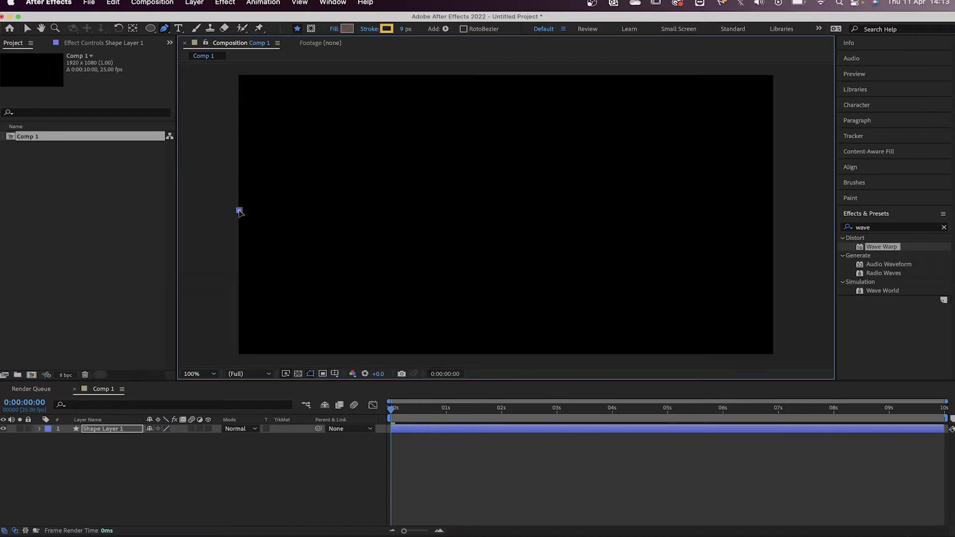
left_click(773, 210)
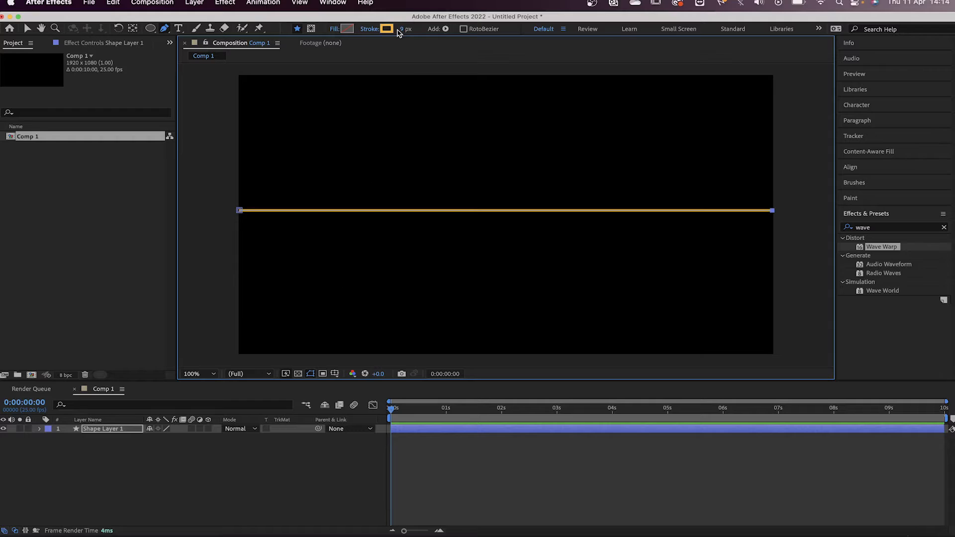
left_click_drag(401, 32, 412, 31)
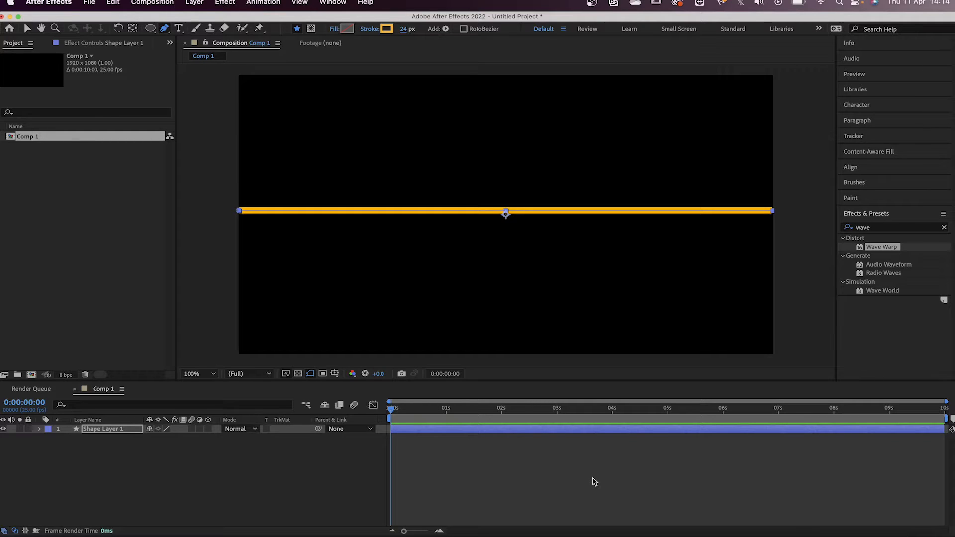
Show the rulers in the composition view and deselect the line's shape layer
left_click(304, 3)
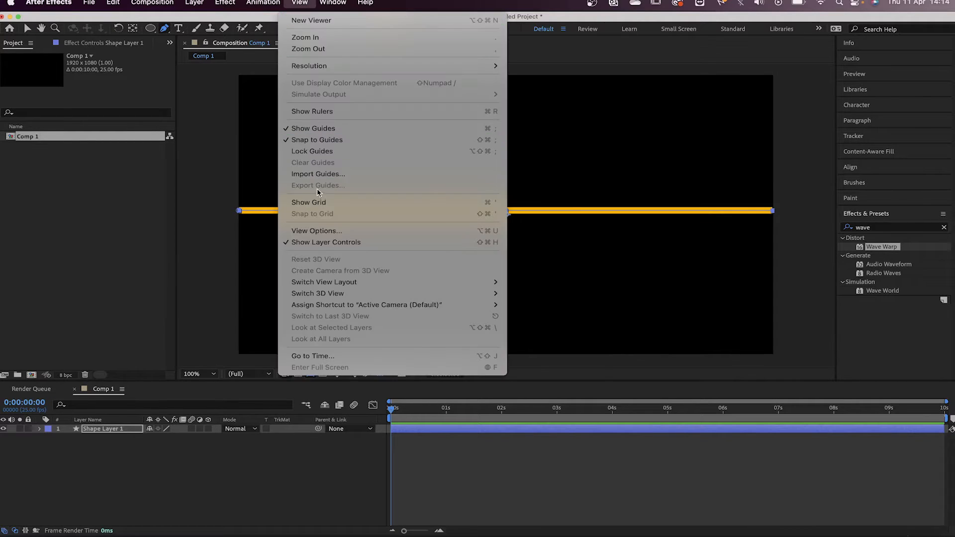
left_click(323, 112)
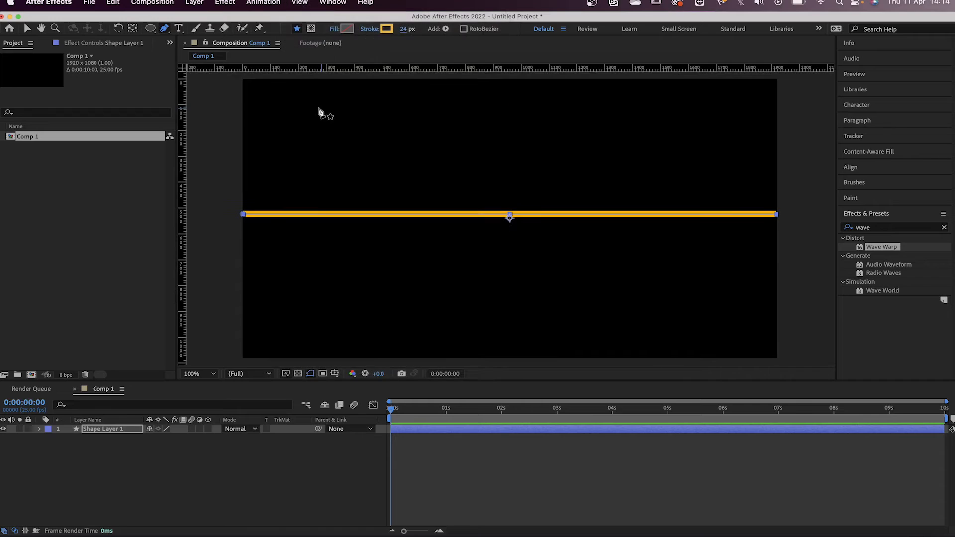
left_click_drag(182, 103, 160, 118)
left_click_drag(376, 68, 387, 29)
left_click(445, 490)
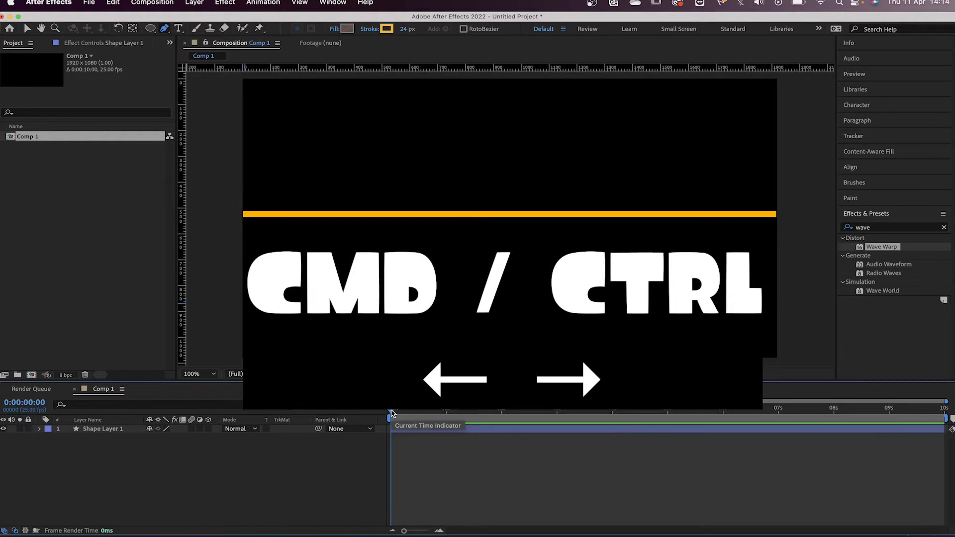
Step the playhead forward four frames from the start and back one frame
key("super+Right")
key("super+Right")
key("super+Right")
key("super+Right")
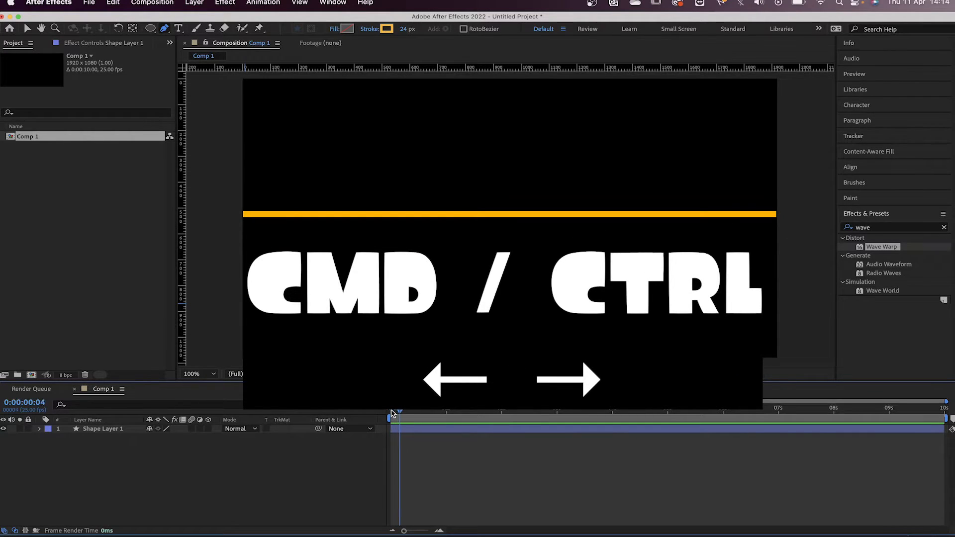
key("super+Left")
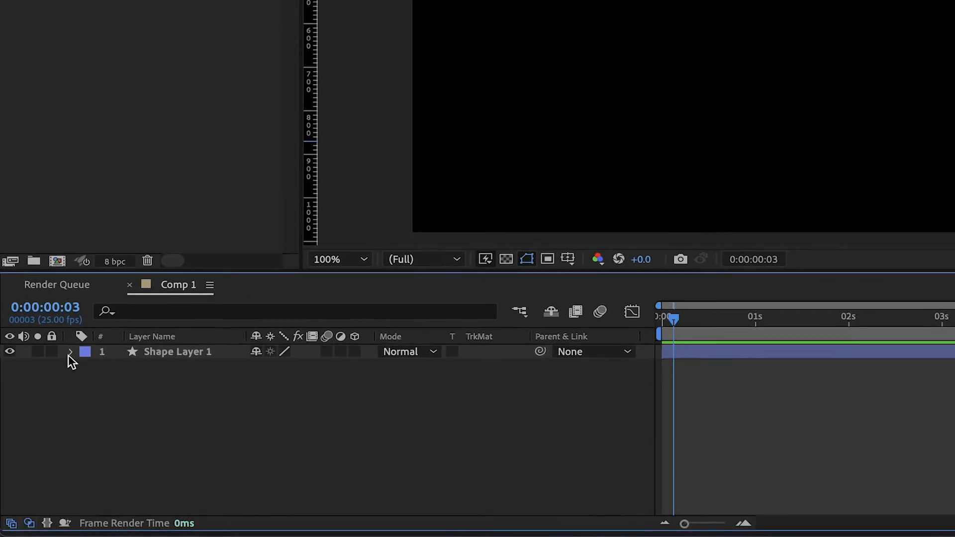
Add Trim Paths to the contents of Shape Layer 1 and expand its properties
left_click(77, 334)
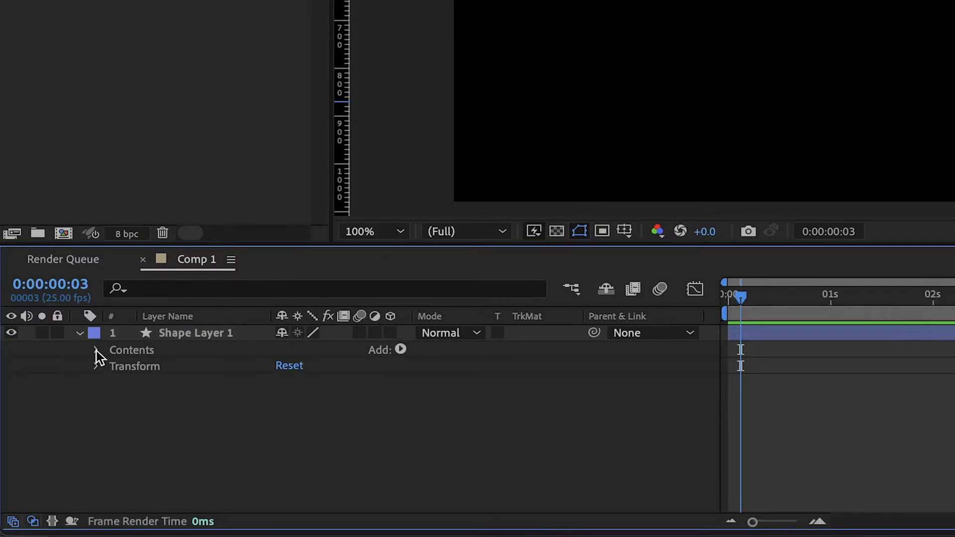
left_click(96, 351)
left_click(140, 351)
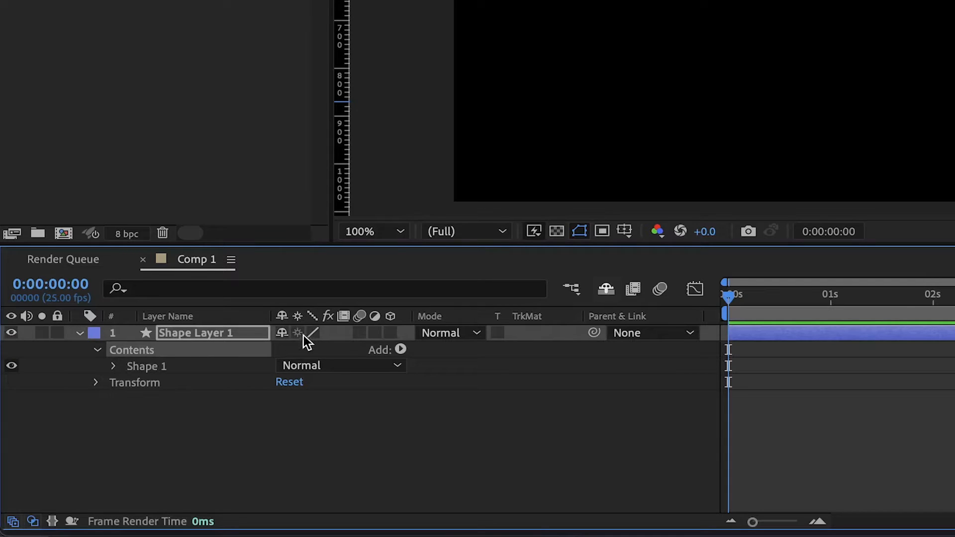
left_click(400, 350)
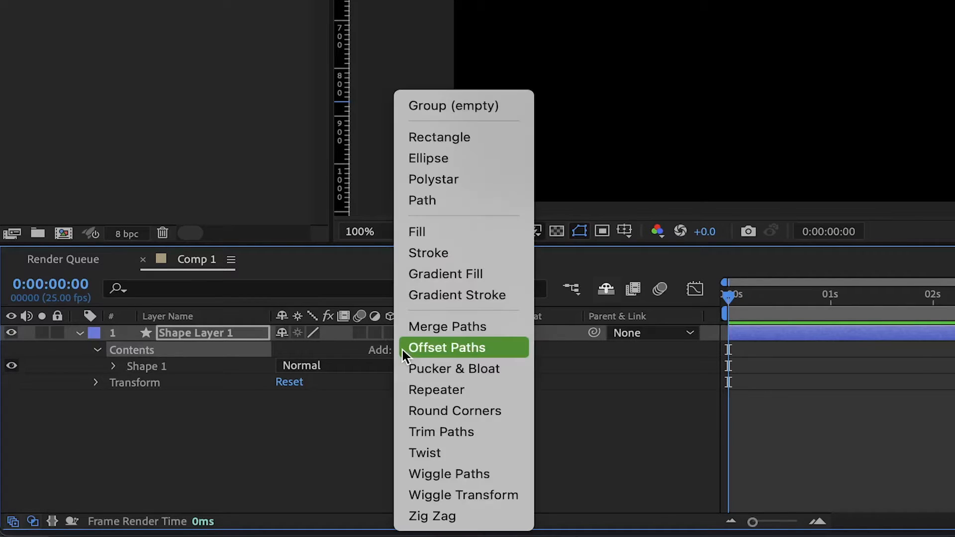
left_click(428, 432)
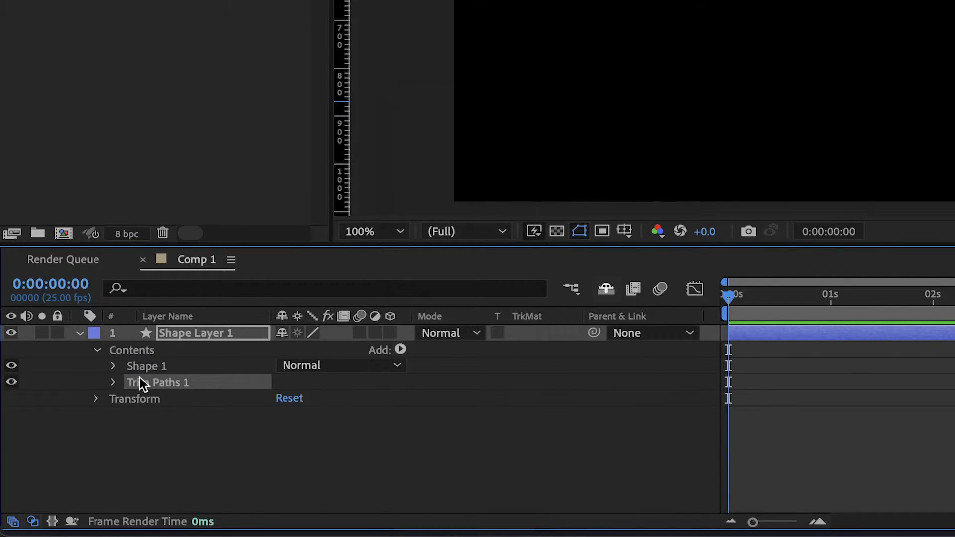
left_click(114, 384)
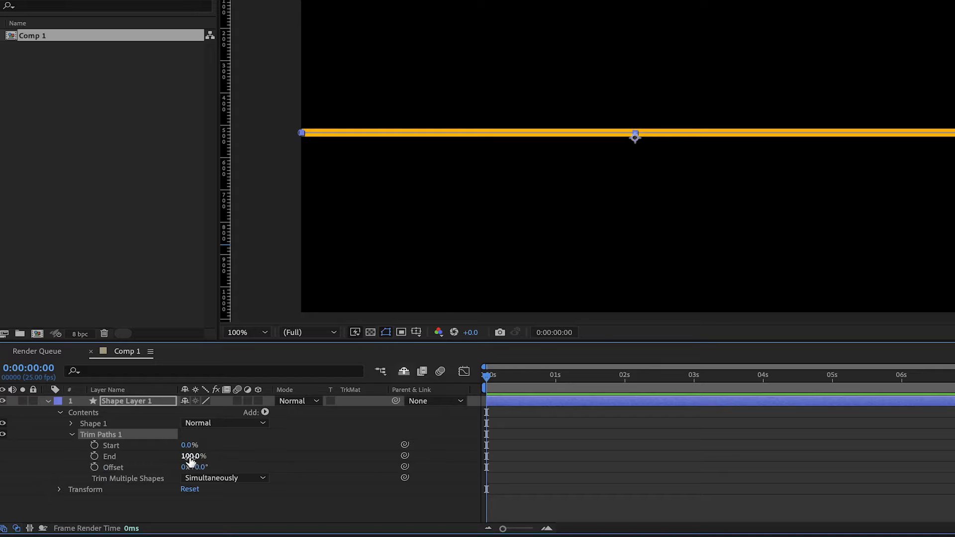
Keyframe the Trim Paths End value at 1% on frame 0 and 100% on frame 3
left_click_drag(192, 459, 88, 448)
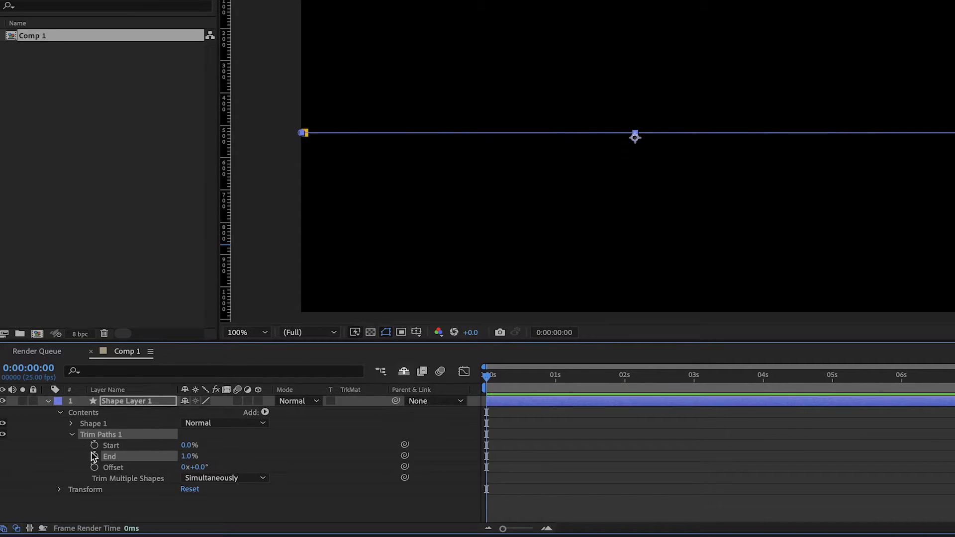
left_click(95, 456)
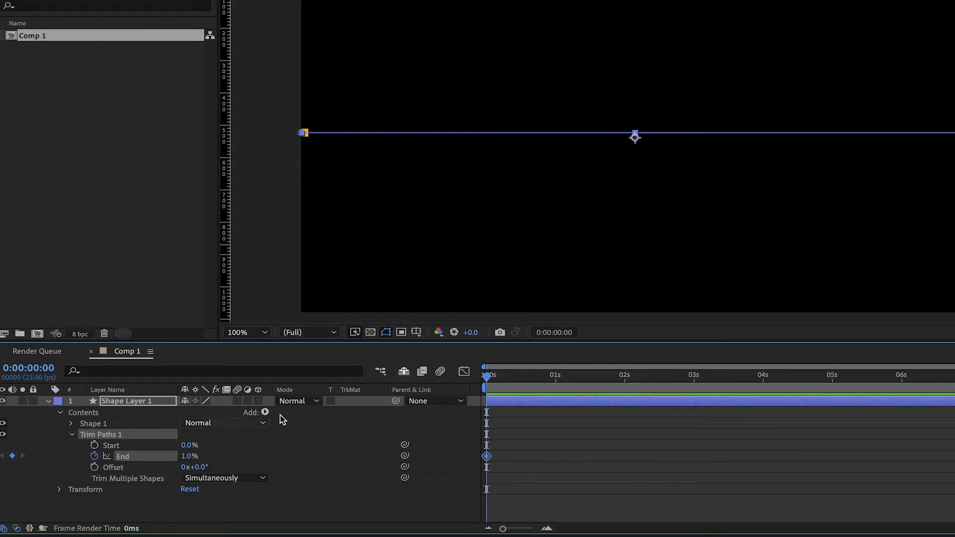
key("Page_Down")
key("Page_Down")
key("Page_Down")
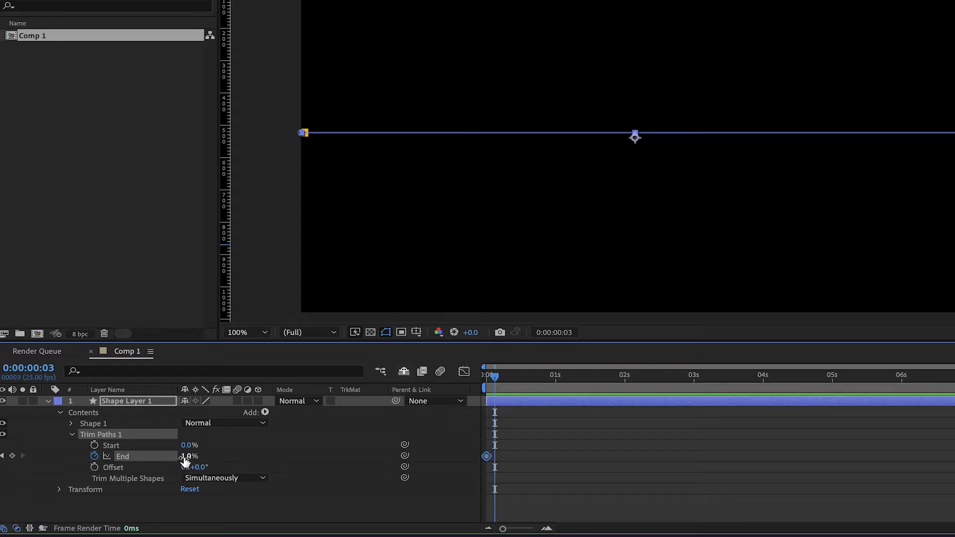
left_click_drag(184, 457, 298, 459)
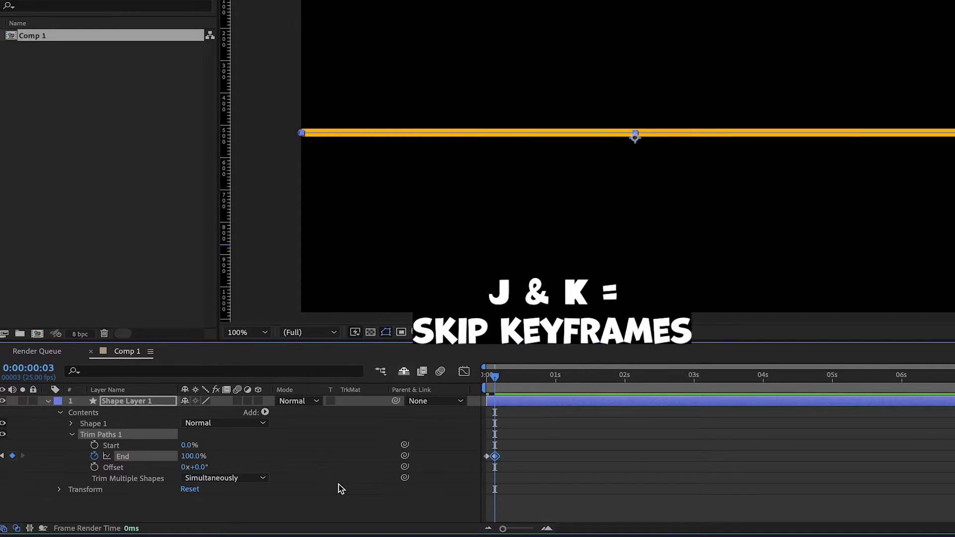
Jump back and forth between the two End keyframes to check the line at each one
key("j")
key("k")
key("j")
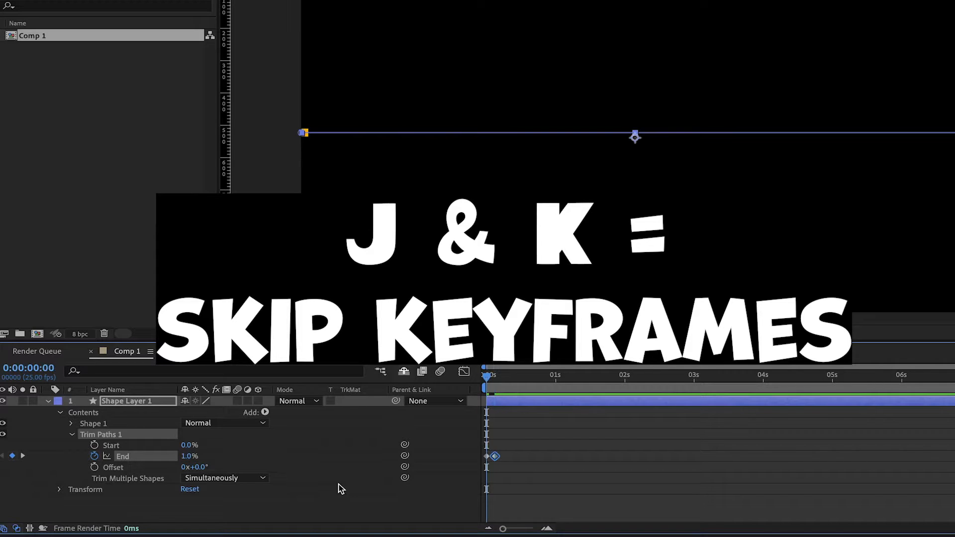
key("k")
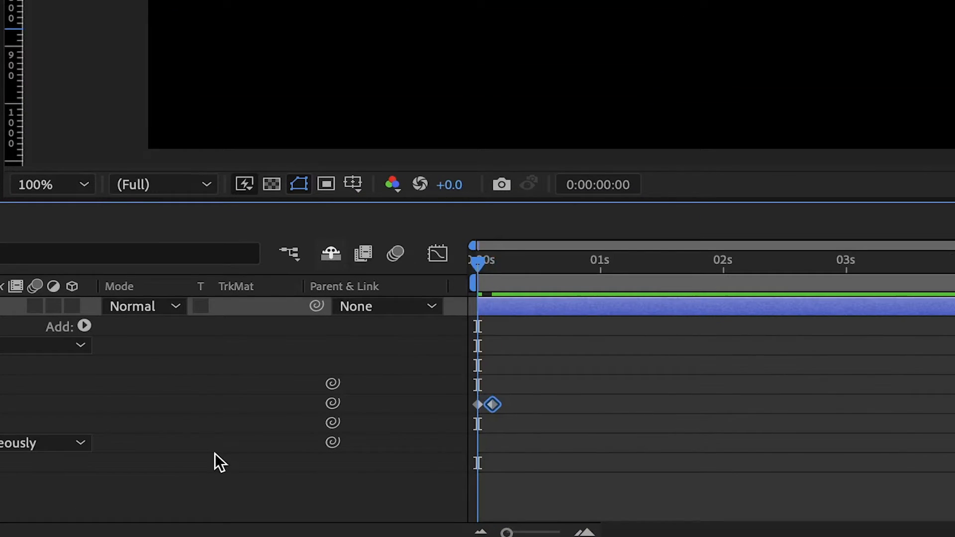
key("k")
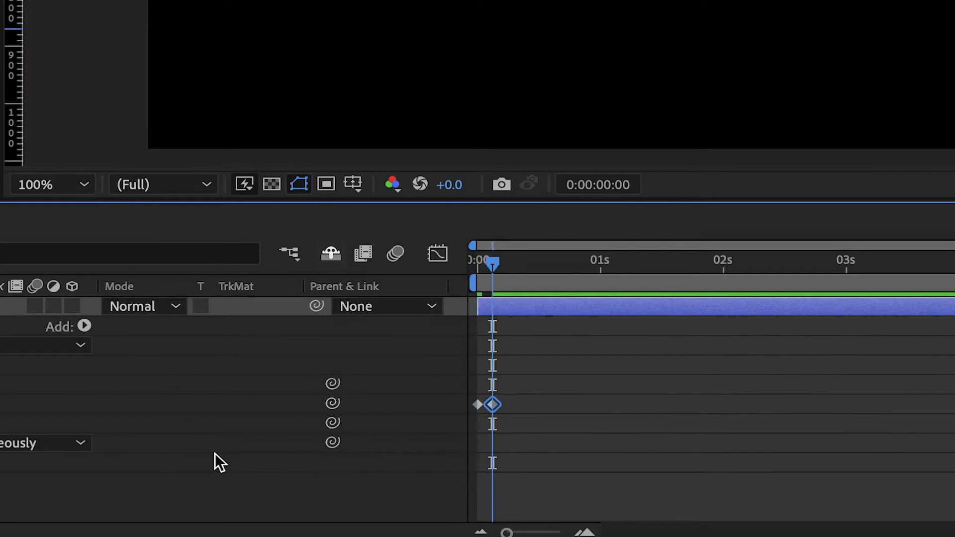
key("j")
key("k")
key("j")
key("k")
key("j")
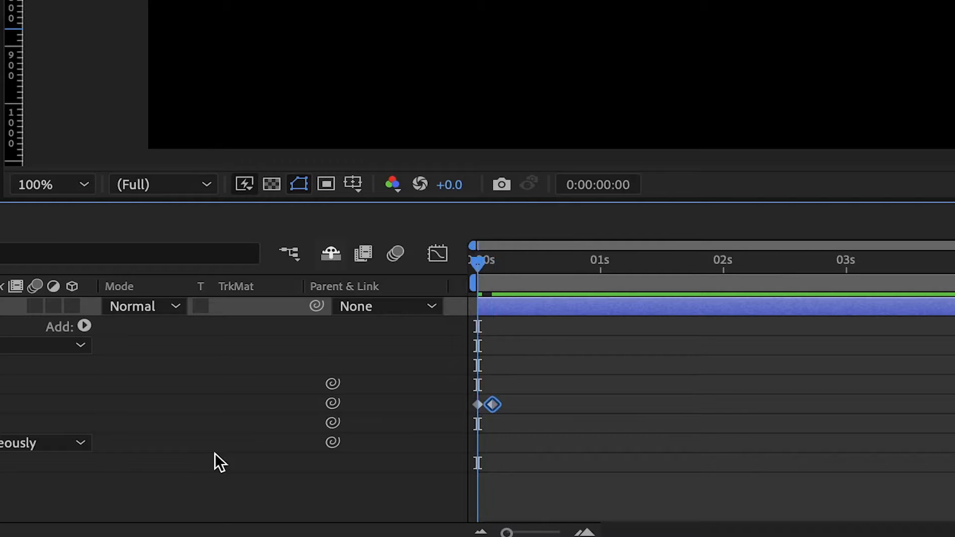
key("k")
key("j")
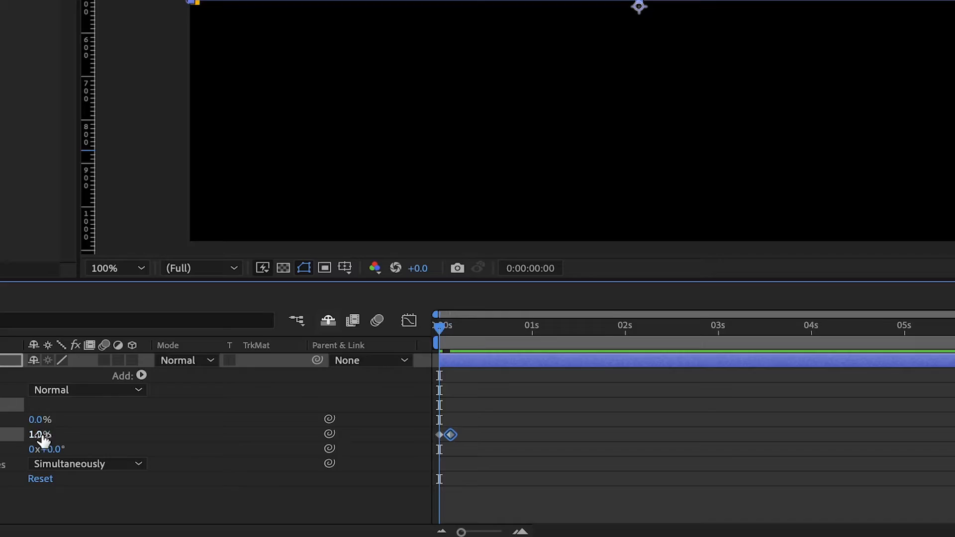
Set the Trim Paths End value at the first keyframe to 0% and preview the line animation
left_click(153, 473)
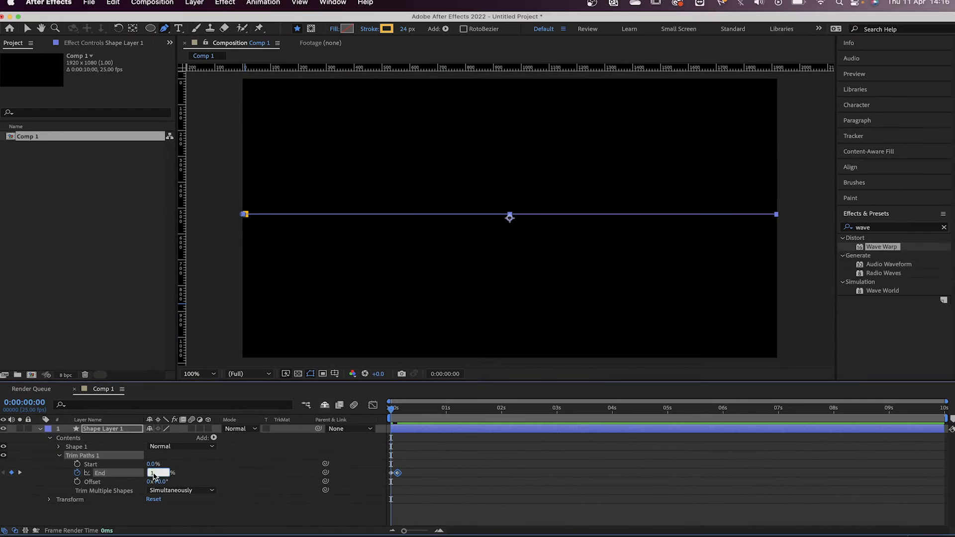
type("0")
key("Return")
left_click(423, 489)
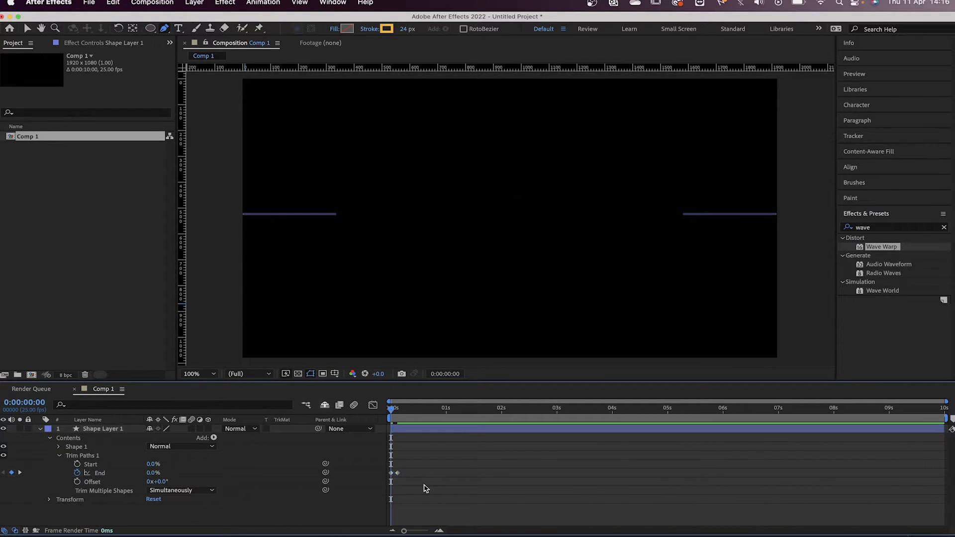
key("space")
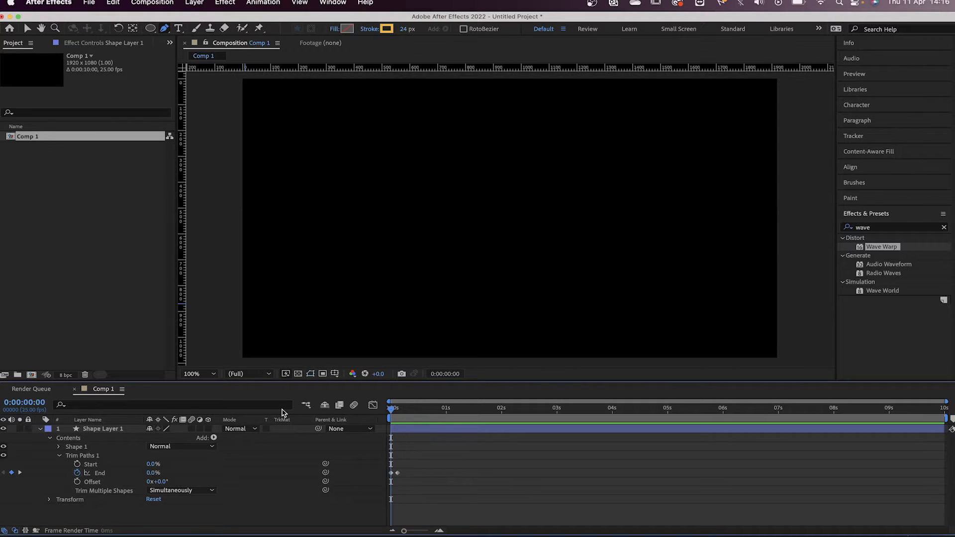
key("space")
Try the second End keyframe at about 1 second and preview the slower line animation
left_click_drag(401, 474, 448, 473)
key("Home")
key("space")
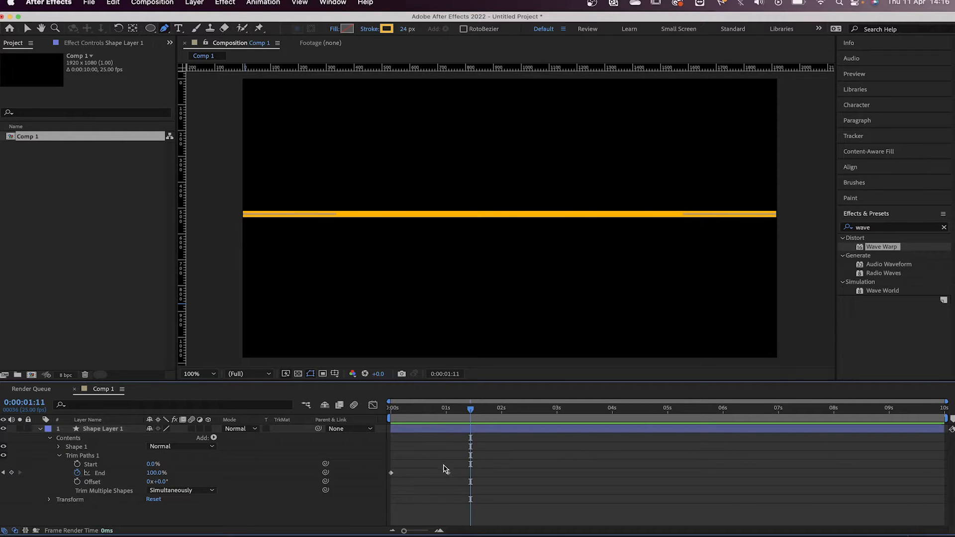
Move the second End keyframe back to about 4 frames from the start and preview the animation
left_click_drag(449, 473, 400, 473)
key("space")
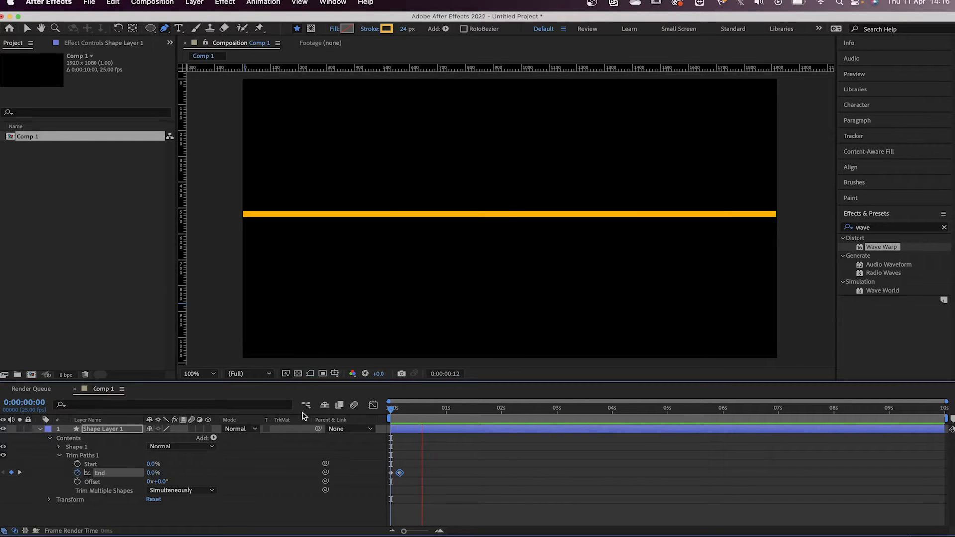
Stop the preview, move to about frame 8 and set Stroke 1's Taper Start Length to 18% in Shape 1
left_click(458, 478)
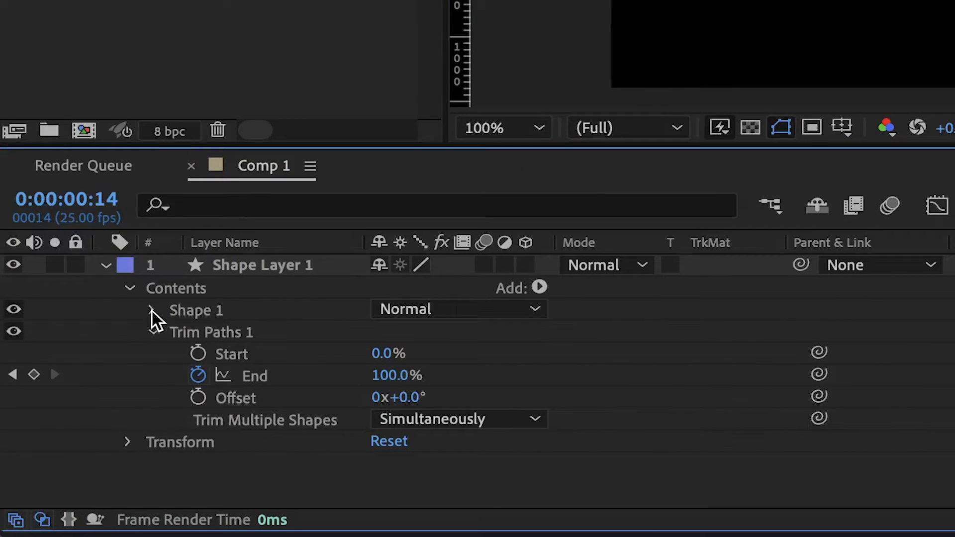
left_click(153, 311)
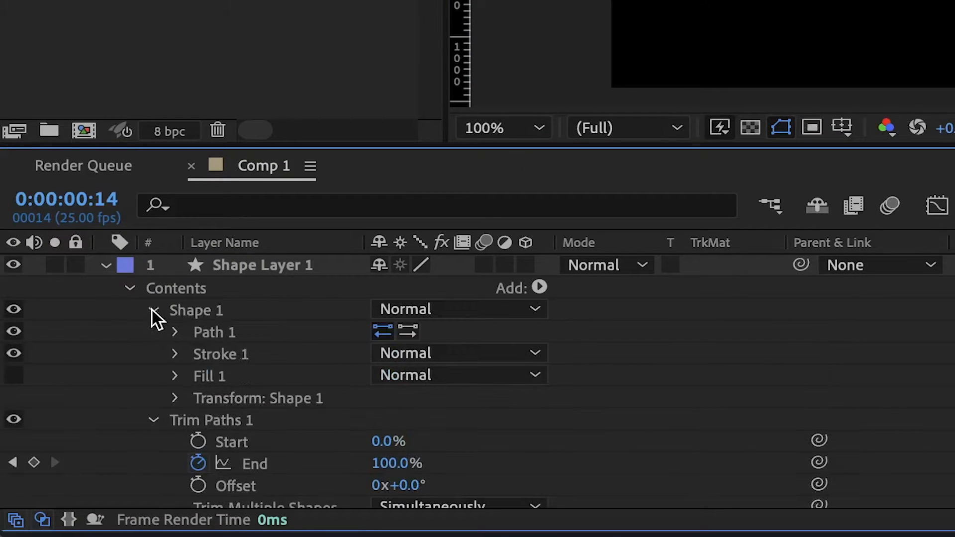
left_click(175, 355)
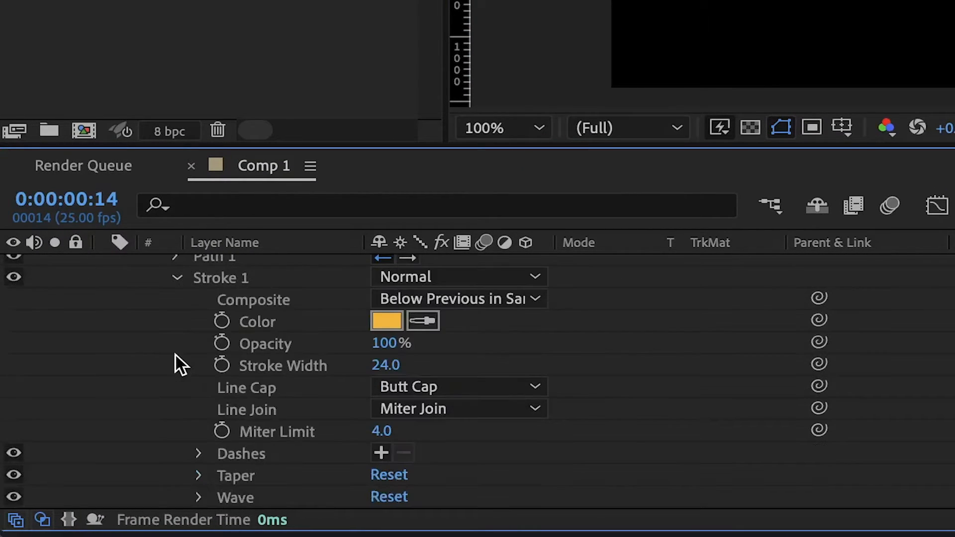
left_click(201, 476)
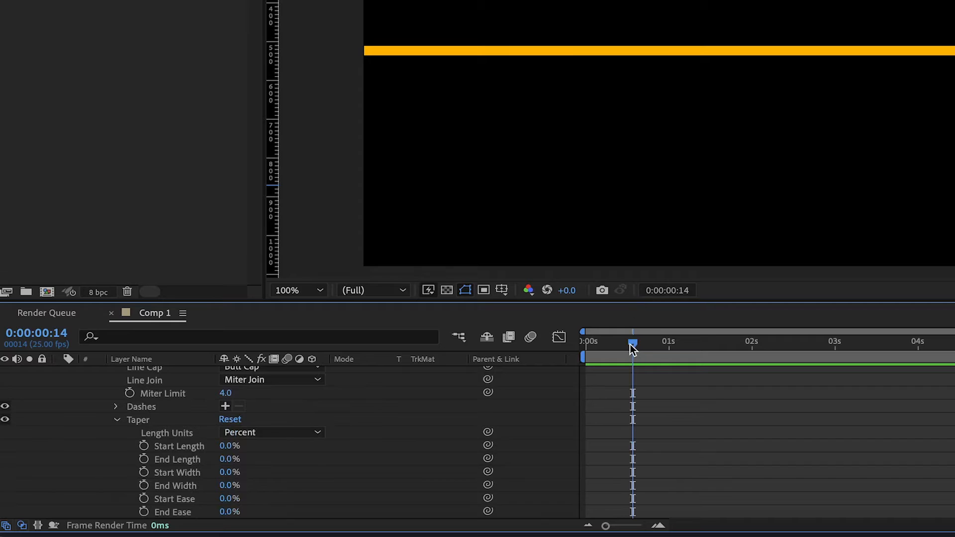
left_click_drag(631, 344, 613, 344)
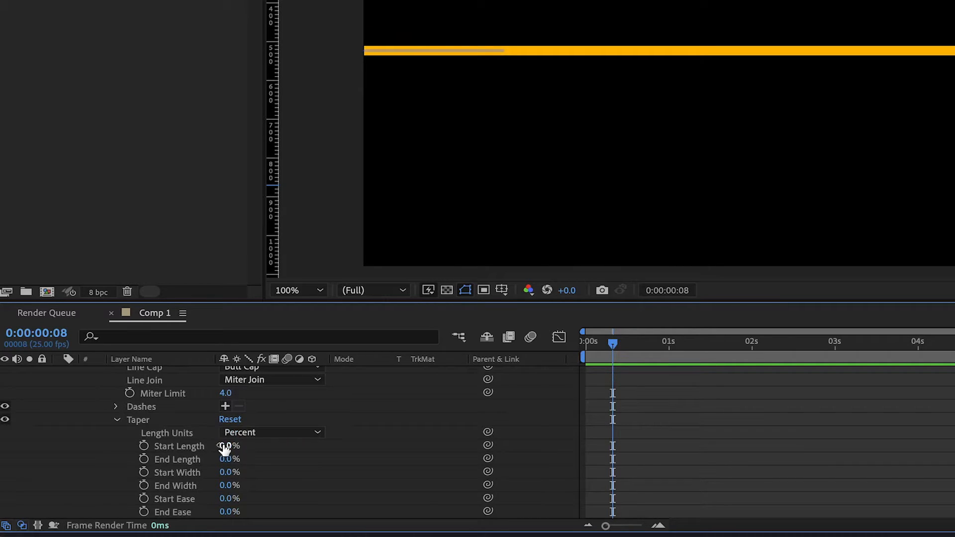
mouse_move(224, 445)
left_mouse_down()
mouse_move(302, 446)
mouse_move(198, 440)
mouse_move(262, 440)
mouse_move(195, 431)
left_mouse_up()
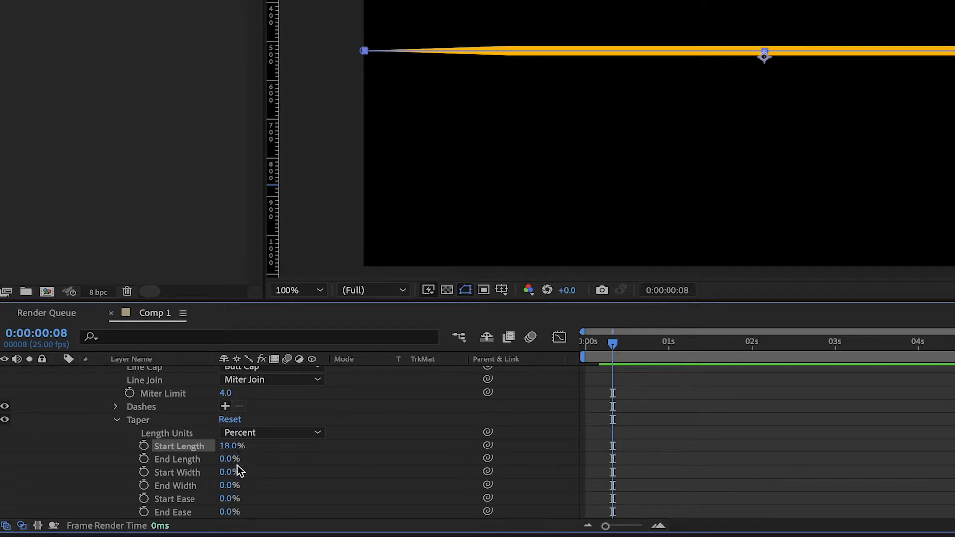
Try adjusting the Taper End Length, return it to 0%, and set the Start Ease to 25%
left_click_drag(225, 464, 203, 459)
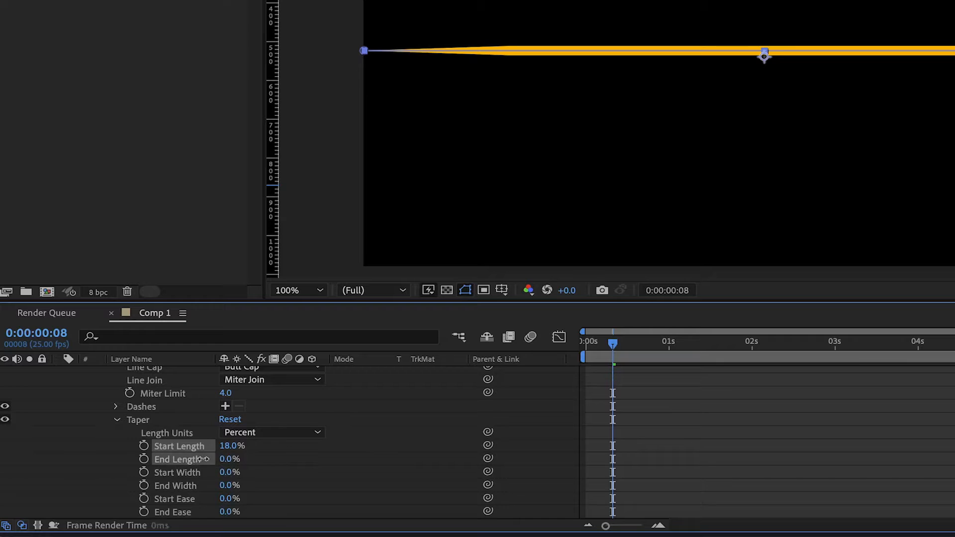
left_click_drag(100, 455, 105, 438)
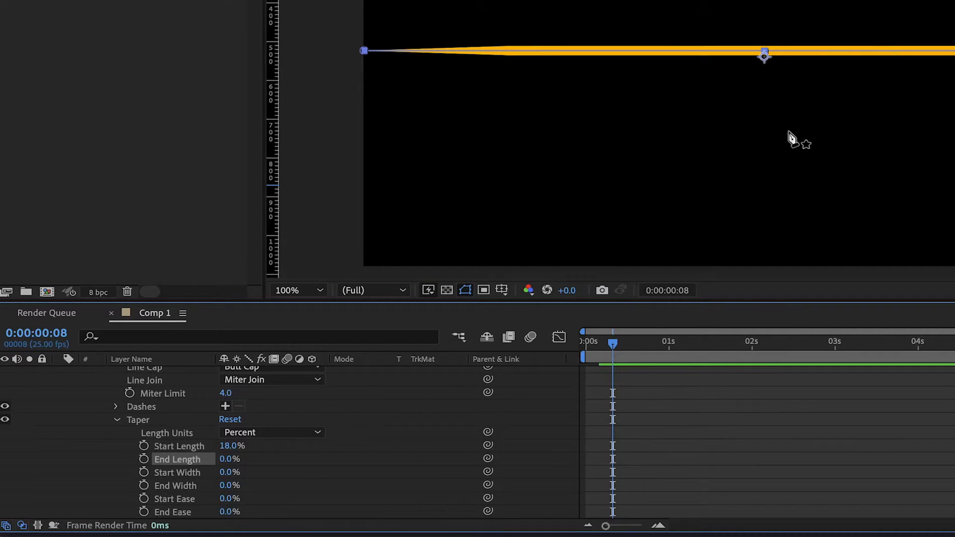
mouse_move(237, 472)
left_mouse_down()
mouse_move(284, 476)
mouse_move(239, 476)
mouse_move(236, 501)
mouse_move(278, 498)
mouse_move(245, 500)
left_mouse_up()
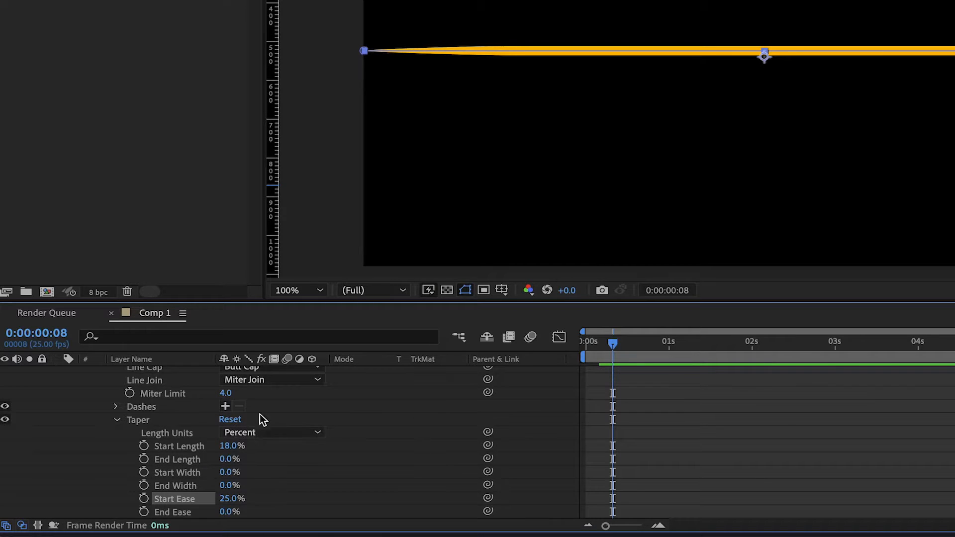
Try Stroke 1's Wave Amount at 100% and settle on 54%
scroll(260, 408, "up", 5)
scroll(260, 402, "up", 1)
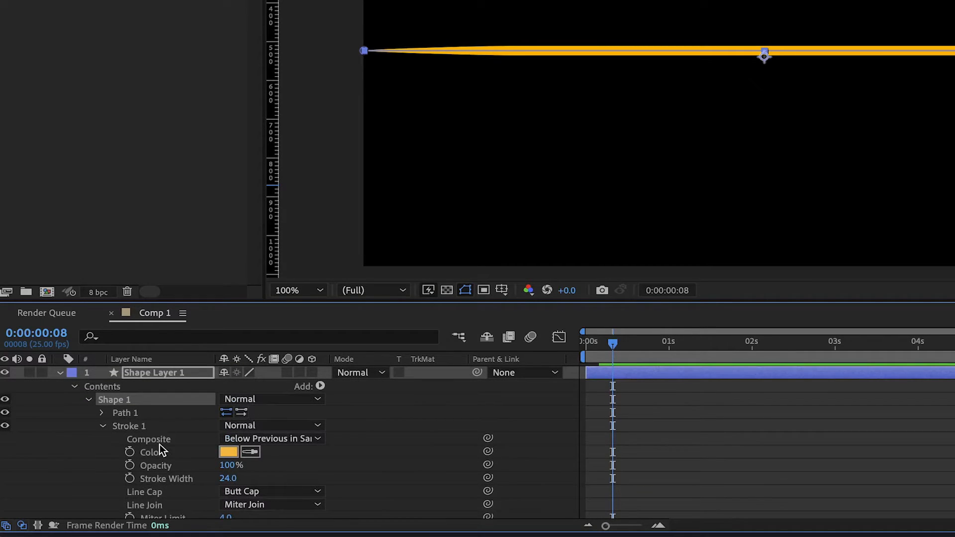
scroll(133, 459, "down", 6)
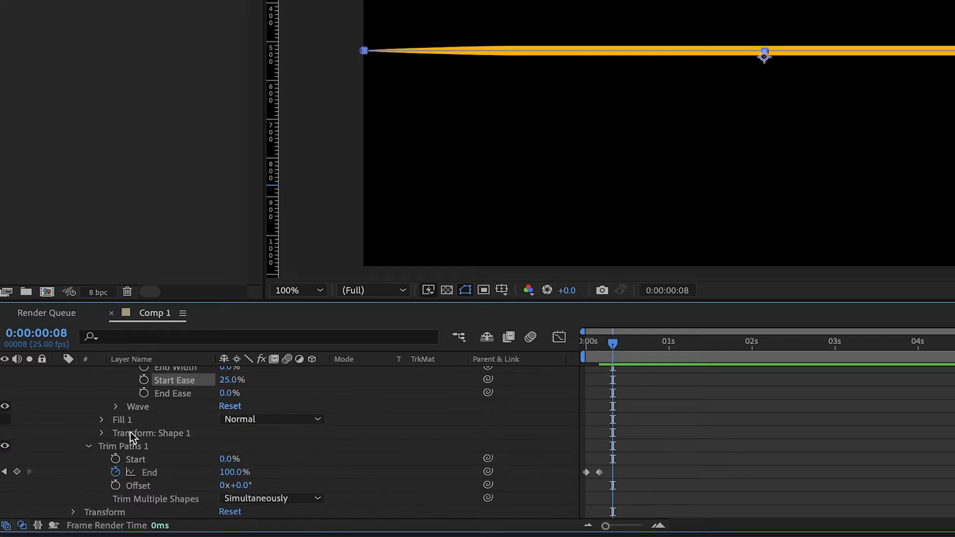
left_click(117, 407)
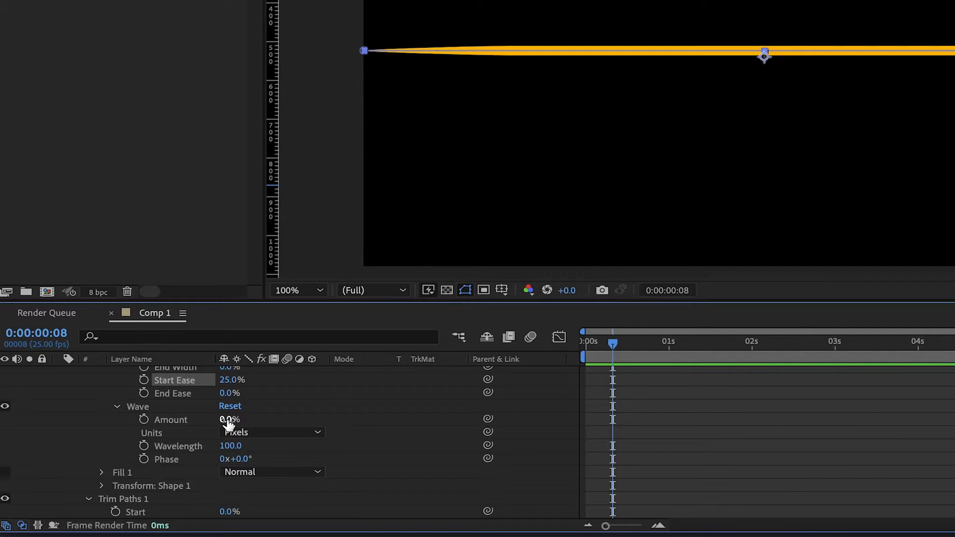
left_click_drag(228, 420, 317, 421)
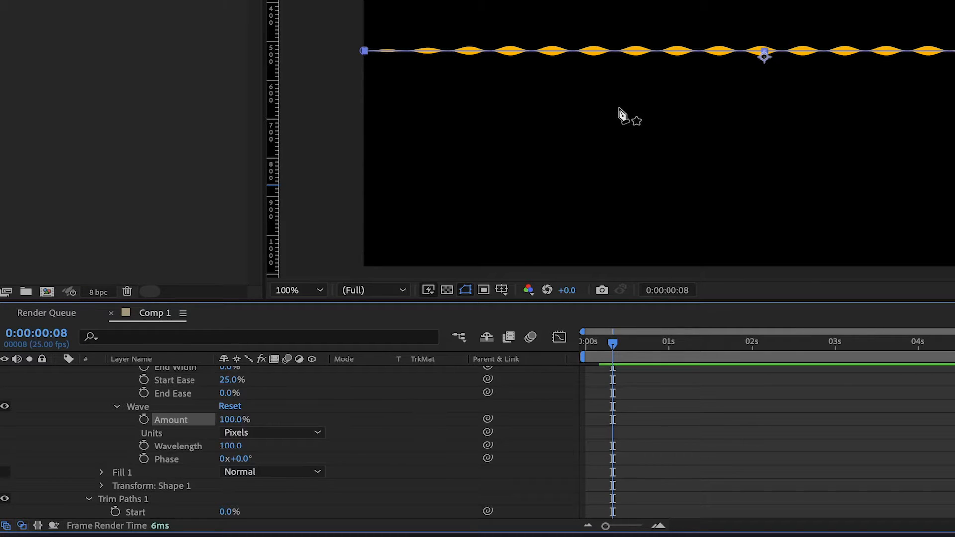
left_click(702, 359)
key("super+shift+a")
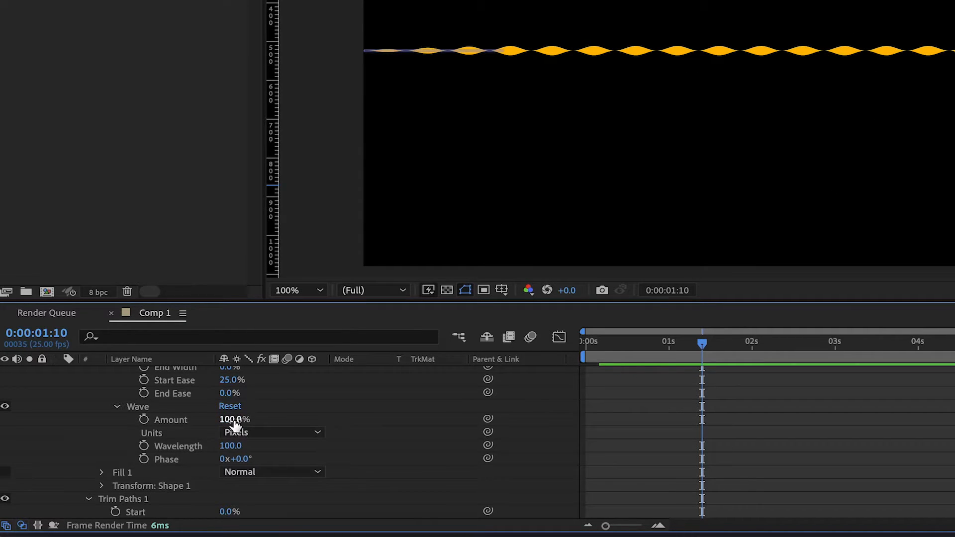
left_click_drag(234, 426, 194, 422)
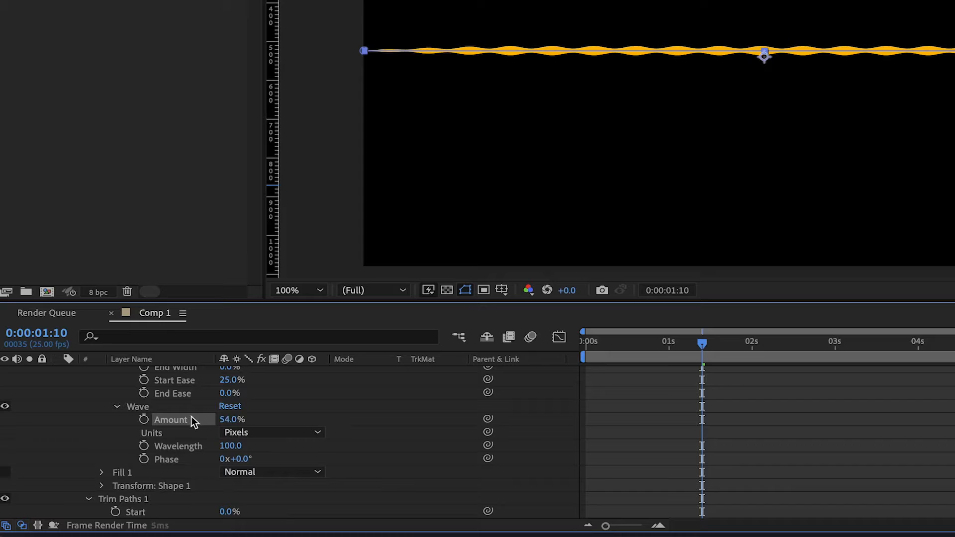
left_click(792, 500)
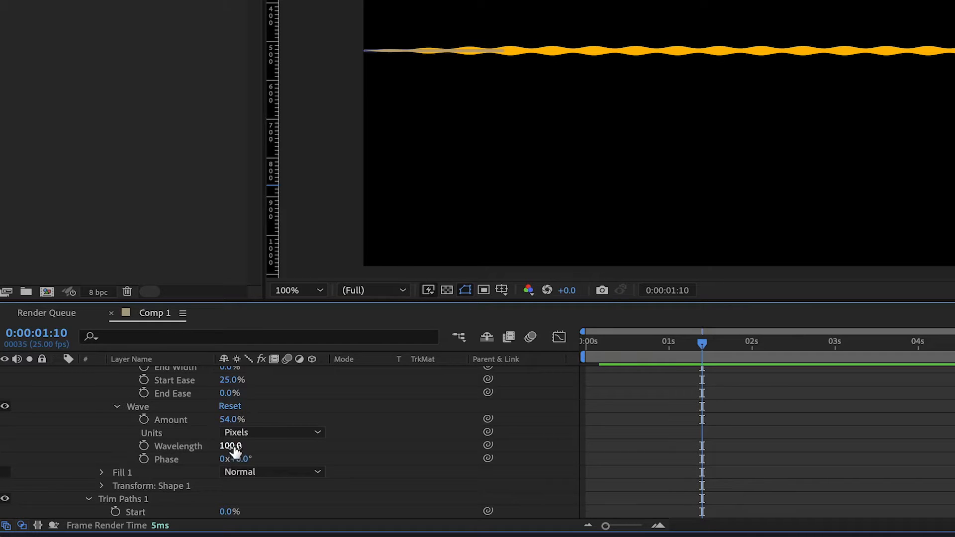
Set the stroke's Wave Wavelength to 709 and preview the animation from the start of the composition
left_click_drag(236, 451, 742, 443)
left_click_drag(703, 351, 557, 338)
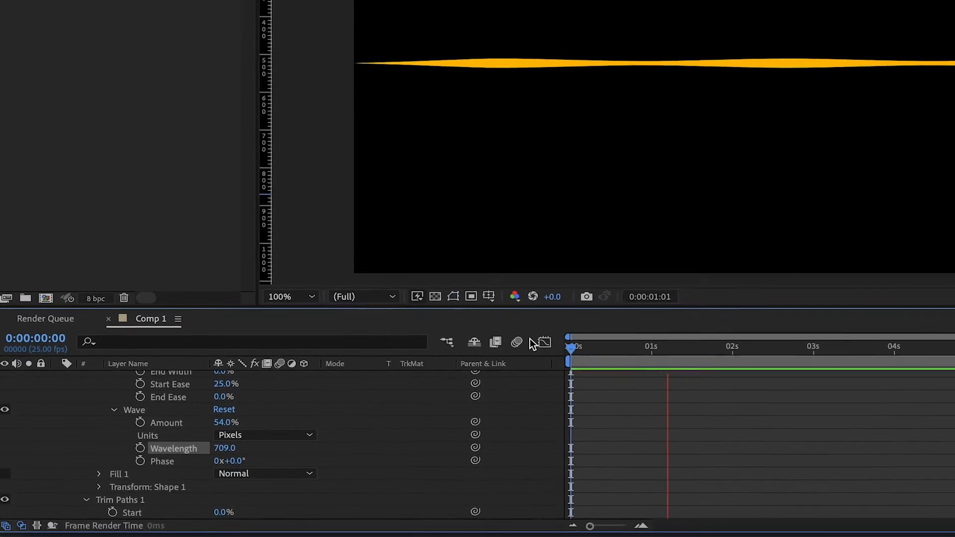
key("space")
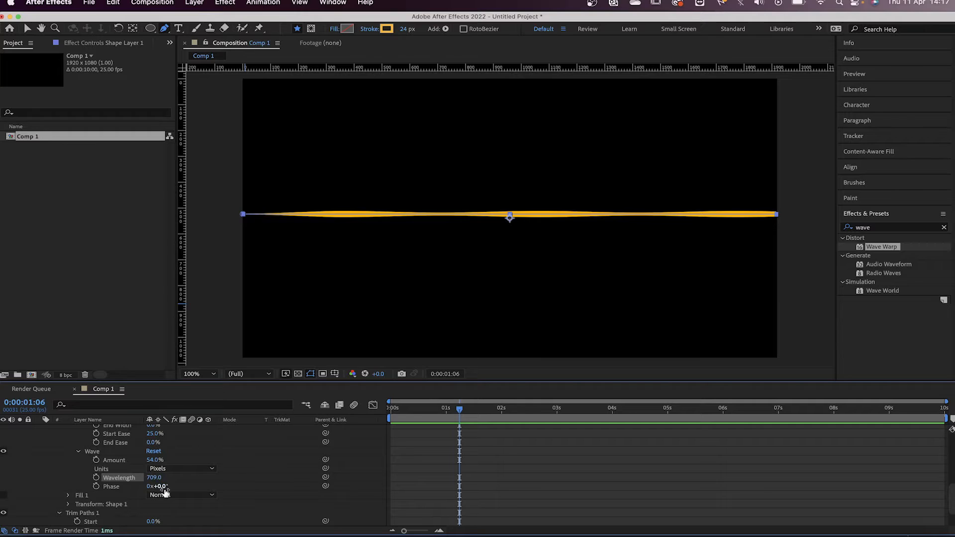
Try the Wave Phase at -146°, and add a Phase keyframe with a value of 0° at the first frame
mouse_move(165, 490)
left_mouse_down()
mouse_move(216, 488)
mouse_move(57, 488)
mouse_move(144, 487)
mouse_move(79, 490)
left_mouse_up()
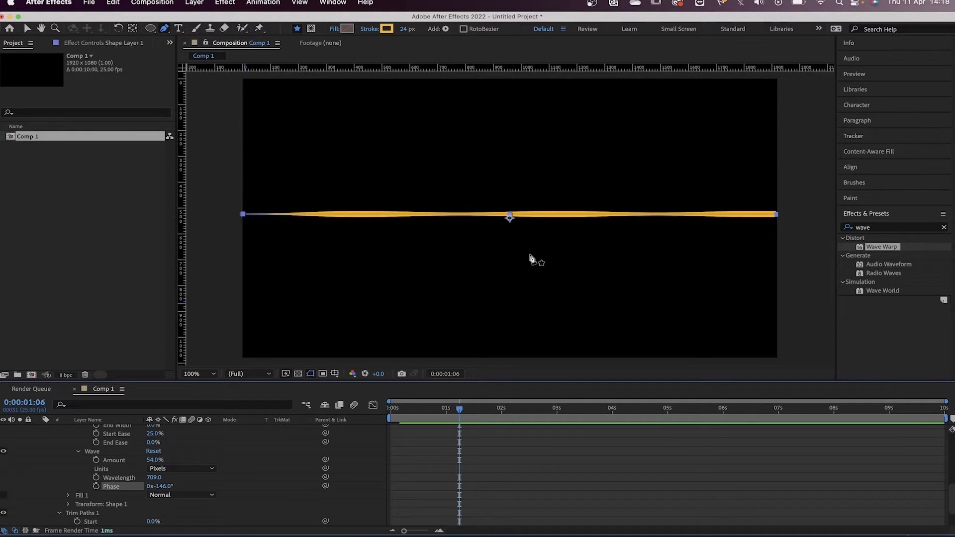
left_click(418, 411)
left_click_drag(418, 411, 391, 411)
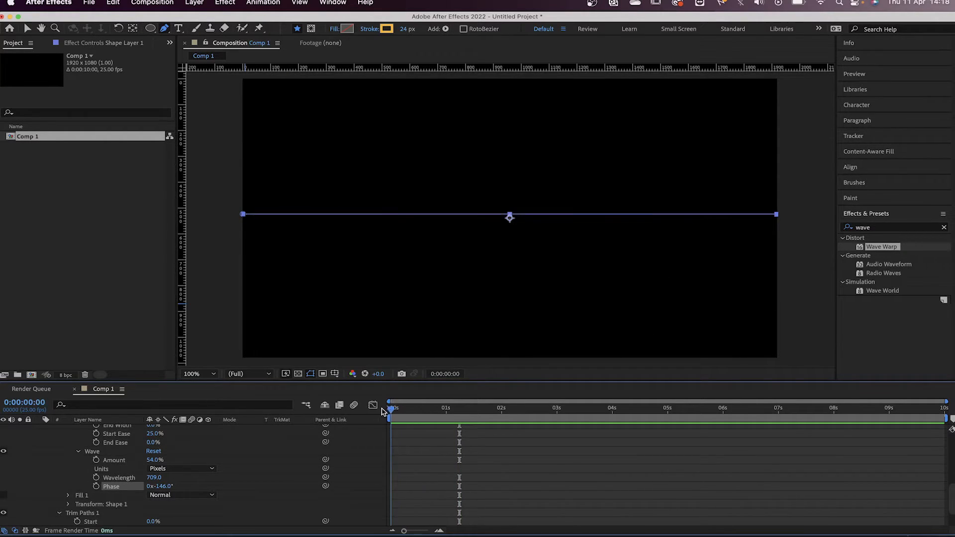
left_click(96, 486)
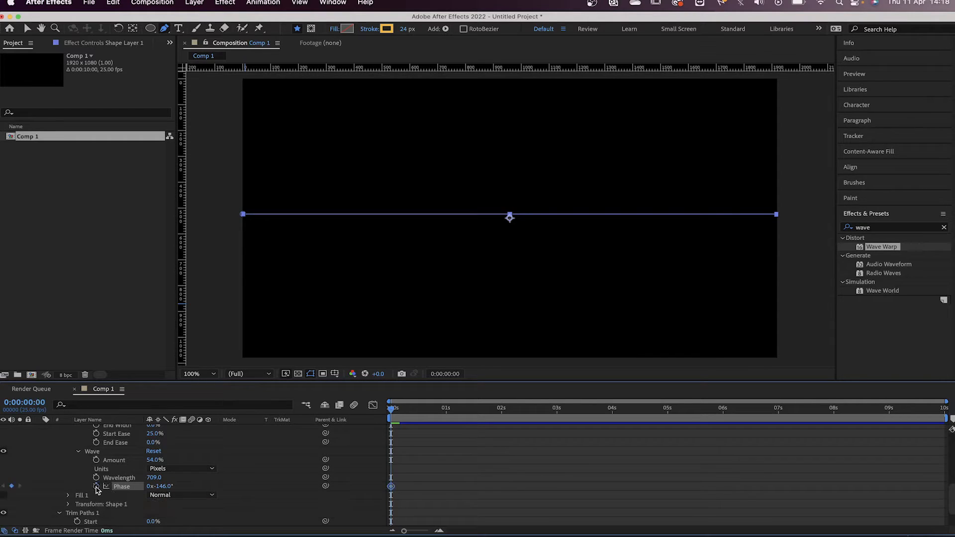
left_click(167, 487)
type("0")
key("Return")
Add a Wave Phase keyframe of -8x-192° at the last frame, 0:00:09:24, and preview the moving wave from the start
mouse_move(477, 411)
left_mouse_down()
mouse_move(789, 438)
mouse_move(844, 435)
mouse_move(893, 413)
mouse_move(950, 416)
left_mouse_up()
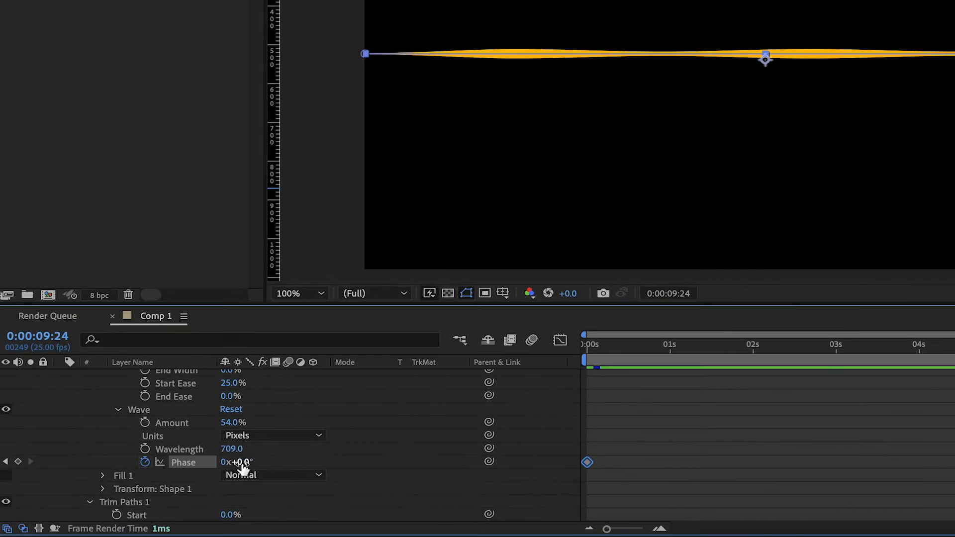
left_click_drag(245, 466, 2, 439)
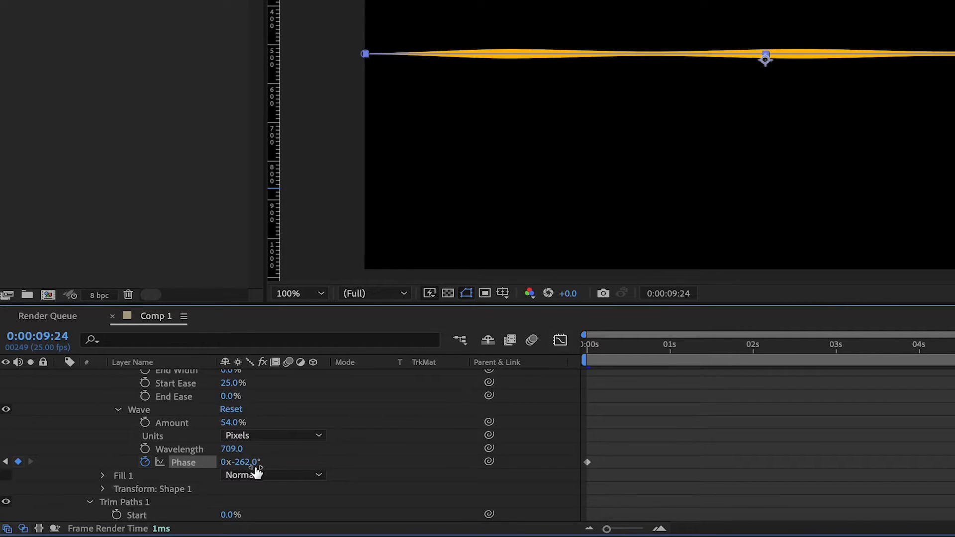
key("shift")
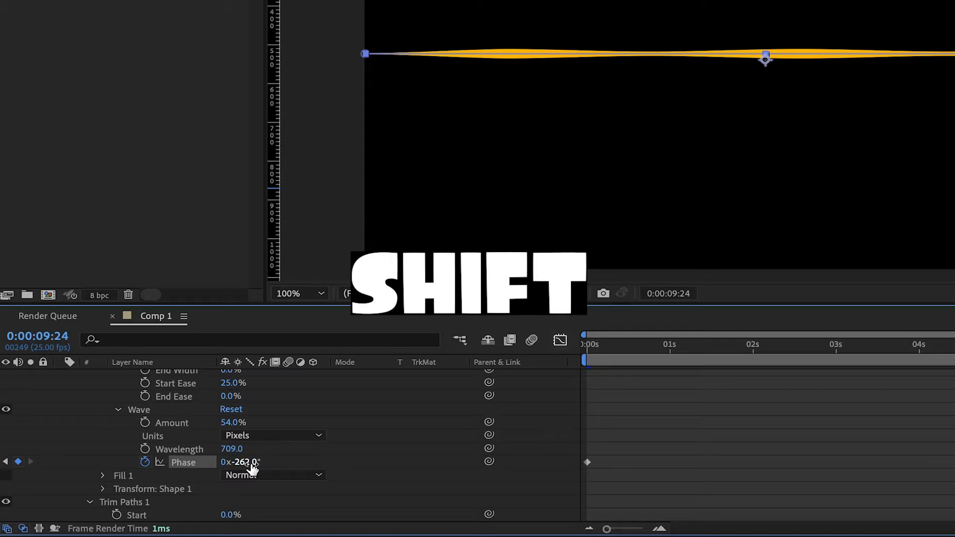
left_click_drag(253, 465, 1, 444)
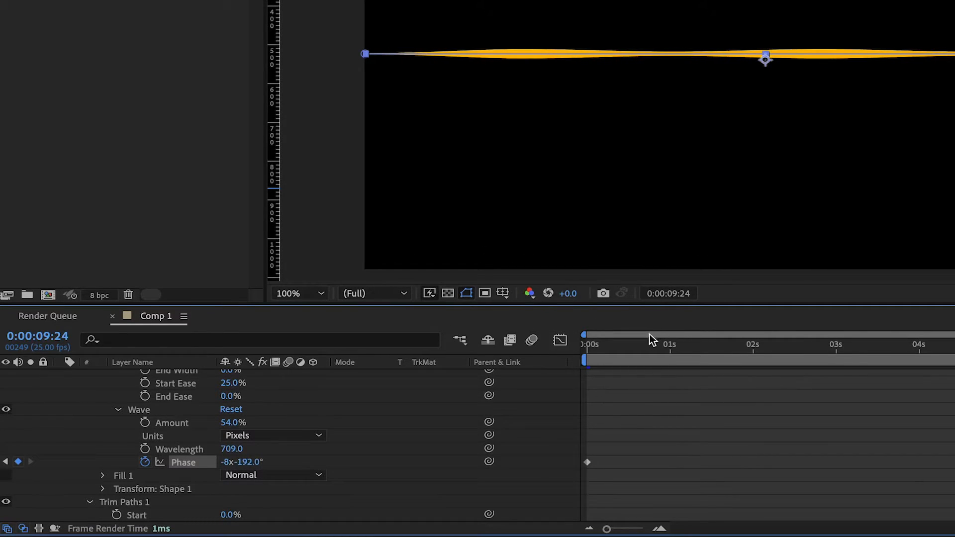
left_click_drag(650, 335, 461, 345)
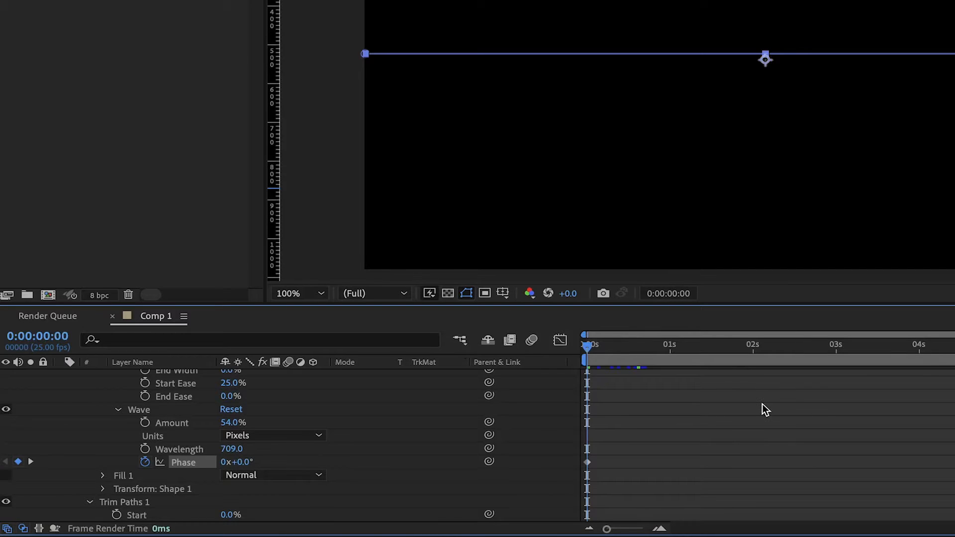
key("space")
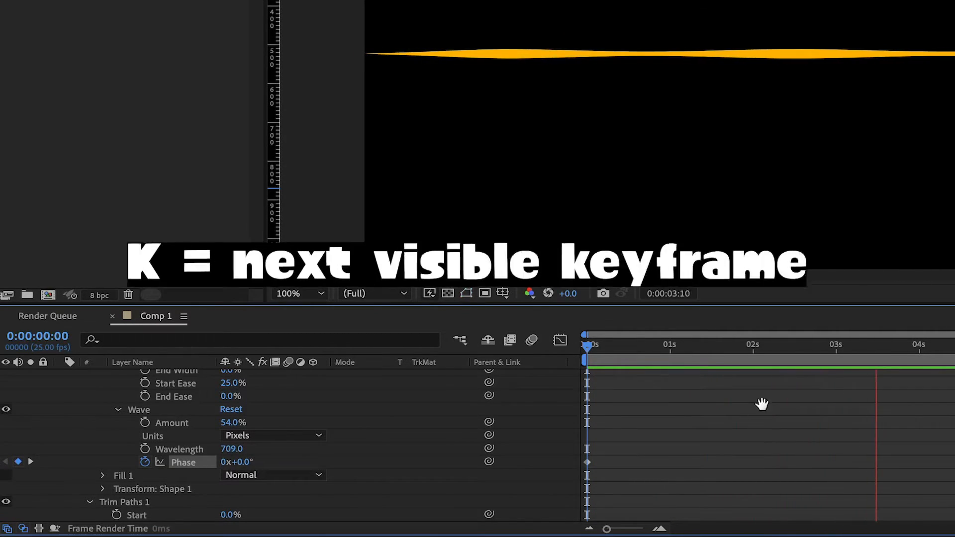
key("space")
Change the Phase keyframe at the last frame to -11x-356° and preview the faster wave from the start
key("k")
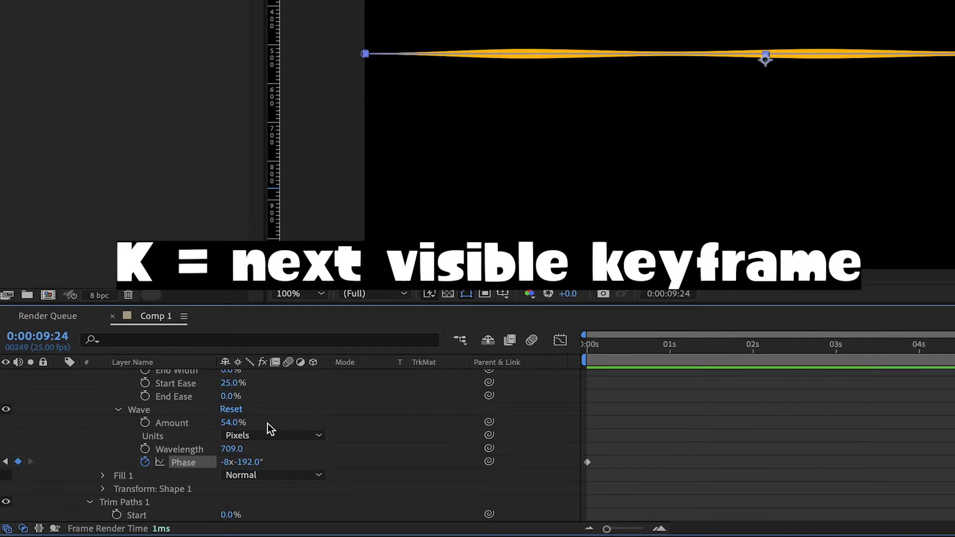
left_click_drag(251, 462, 276, 475)
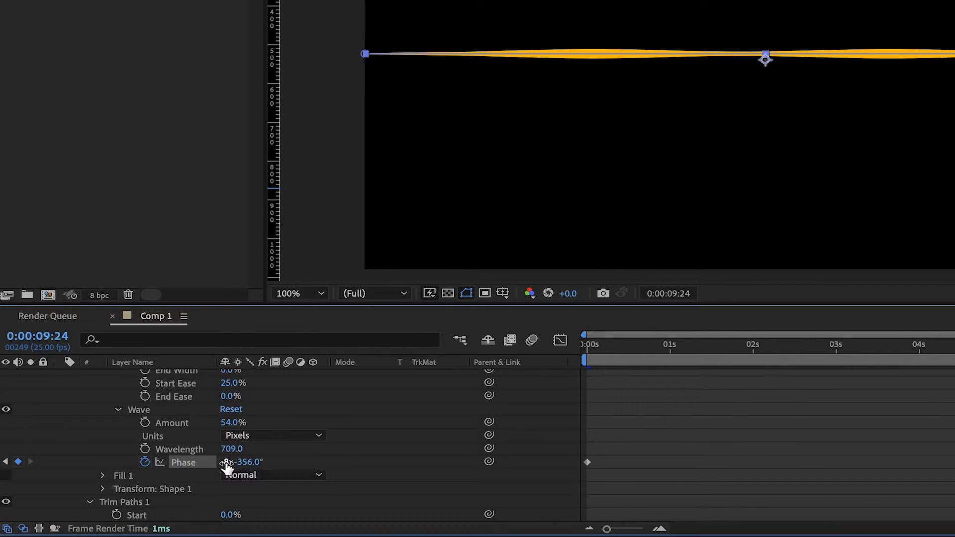
type("-11")
key("Return")
key("Home")
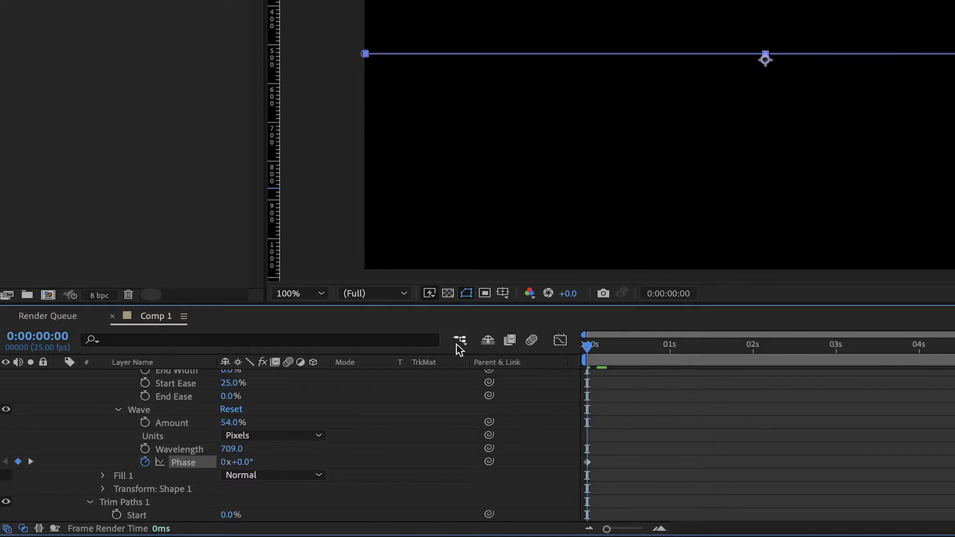
key("space")
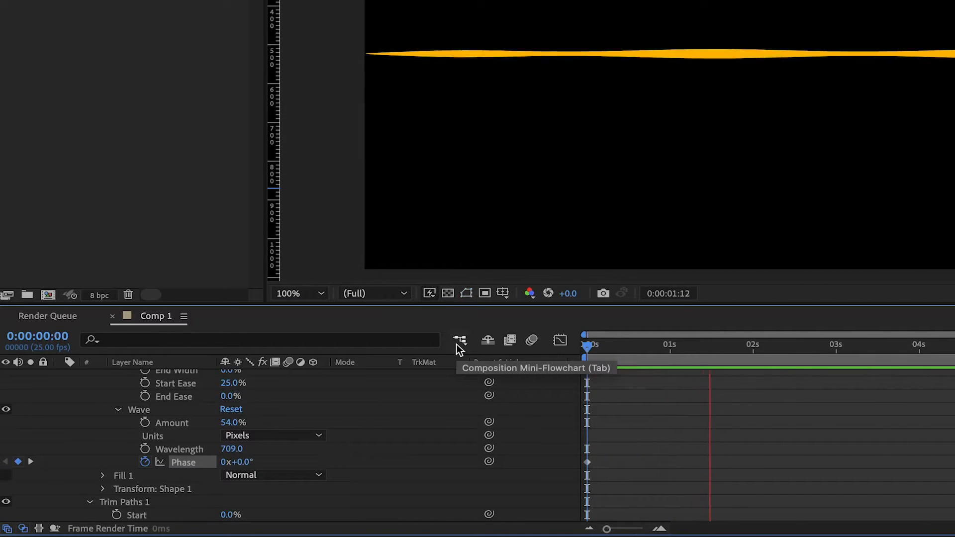
key("space")
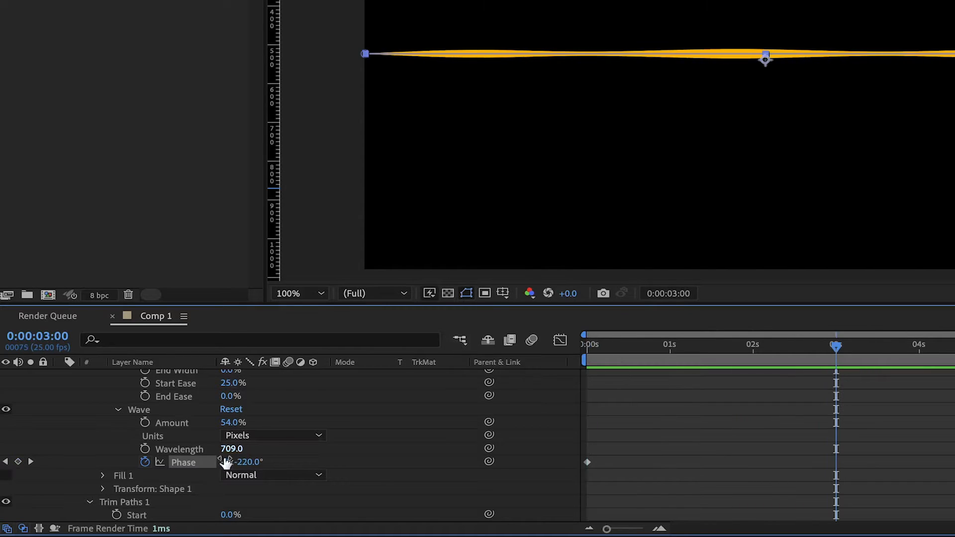
Duplicate Shape 1 inside the shape layer's contents, collapse the original's properties and select the original
scroll(207, 468, "up", 10)
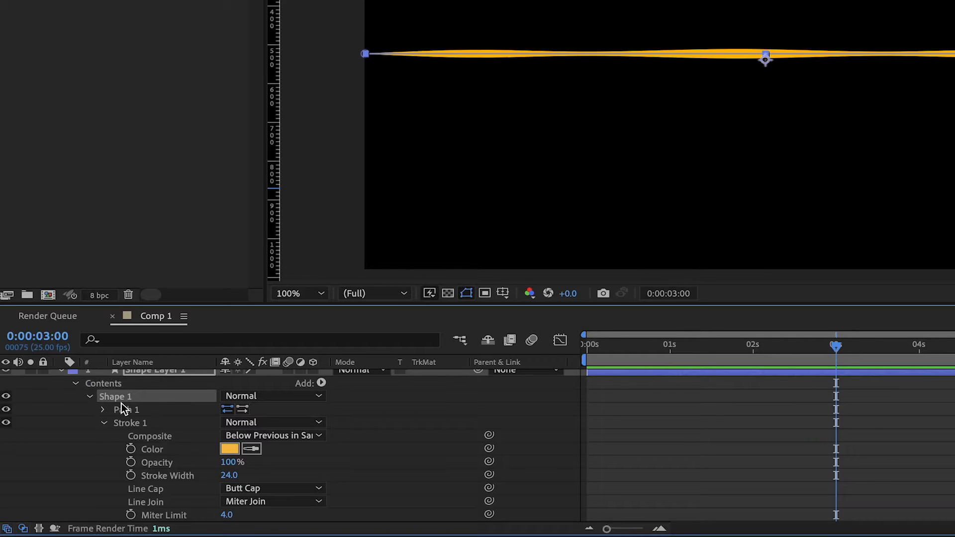
key("ctrl+d")
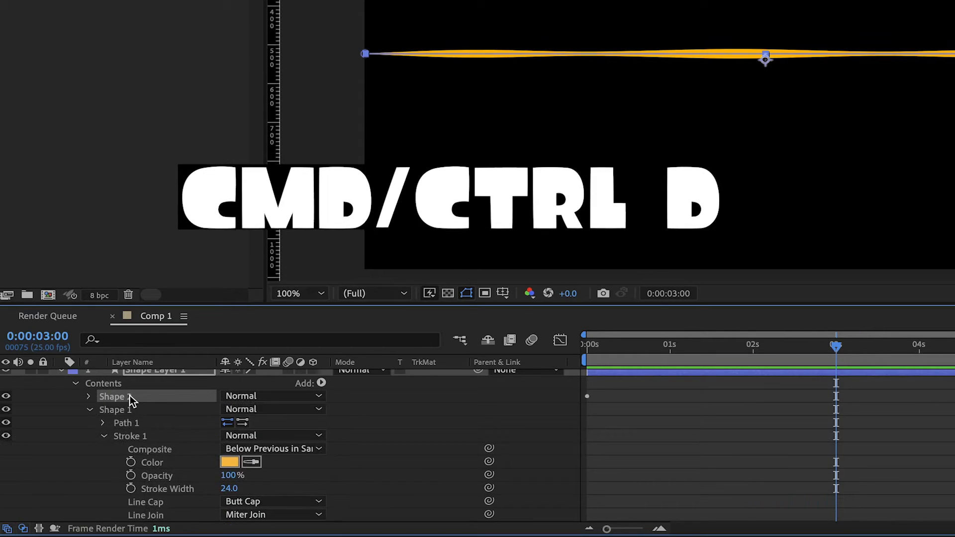
left_click(89, 410)
left_click(113, 416)
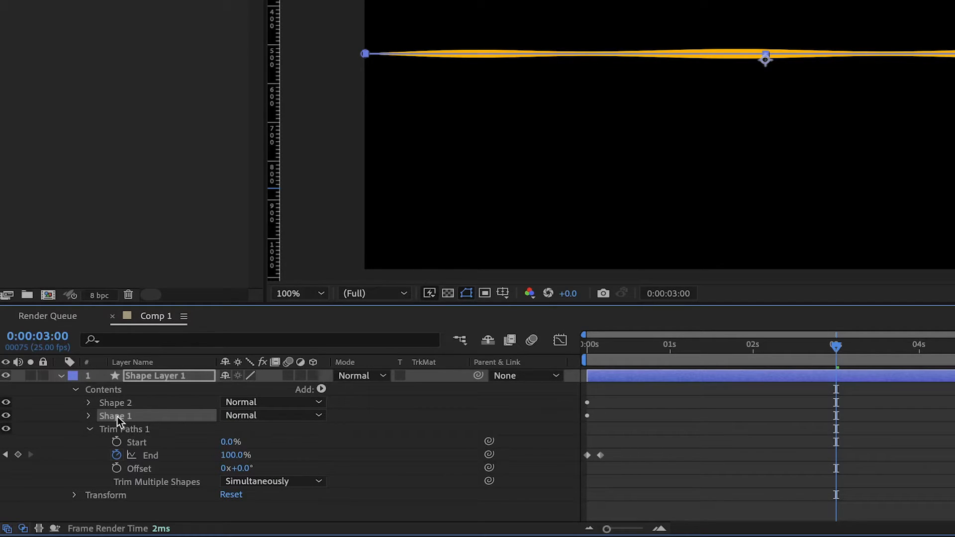
Rename the original Shape 1 group as Yellow and its duplicate Shape 2 as White
key("Return")
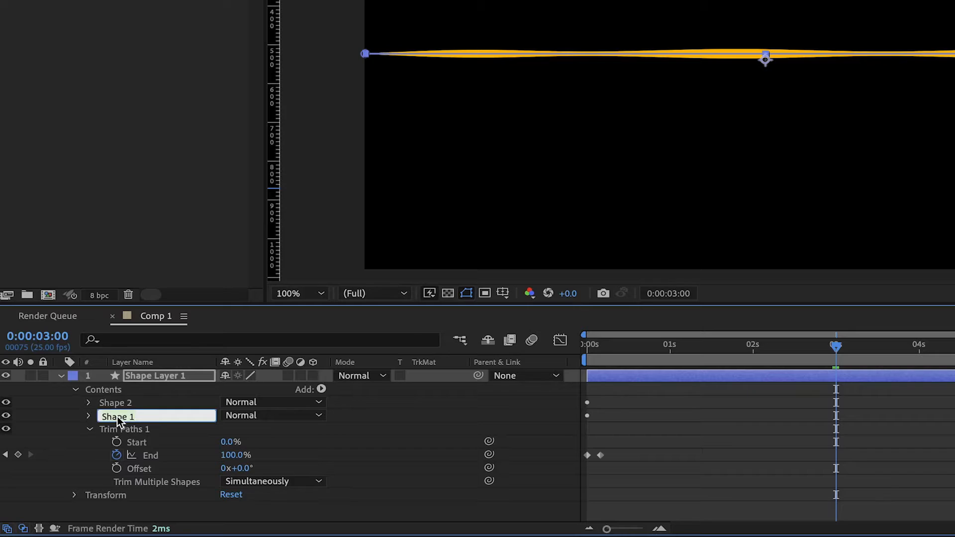
type("Yellow")
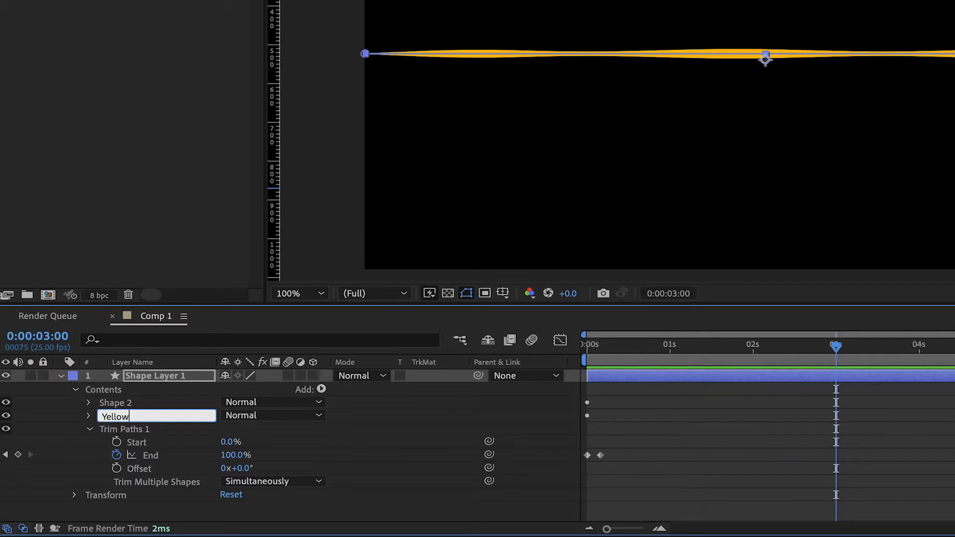
key("Return")
left_click(113, 405)
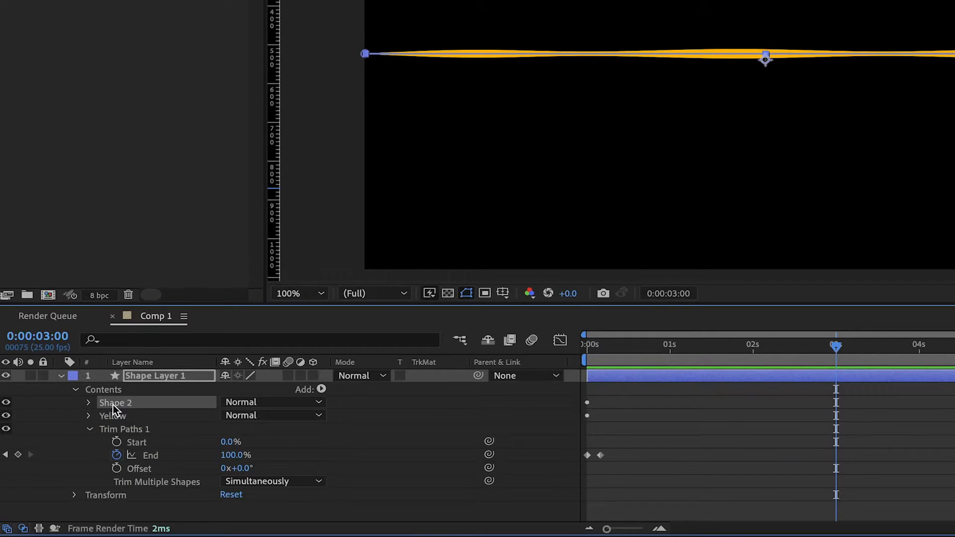
key("Return")
type("White")
key("Return")
Set the stroke color of the White shape to pure white, FFFFFF
left_click(88, 403)
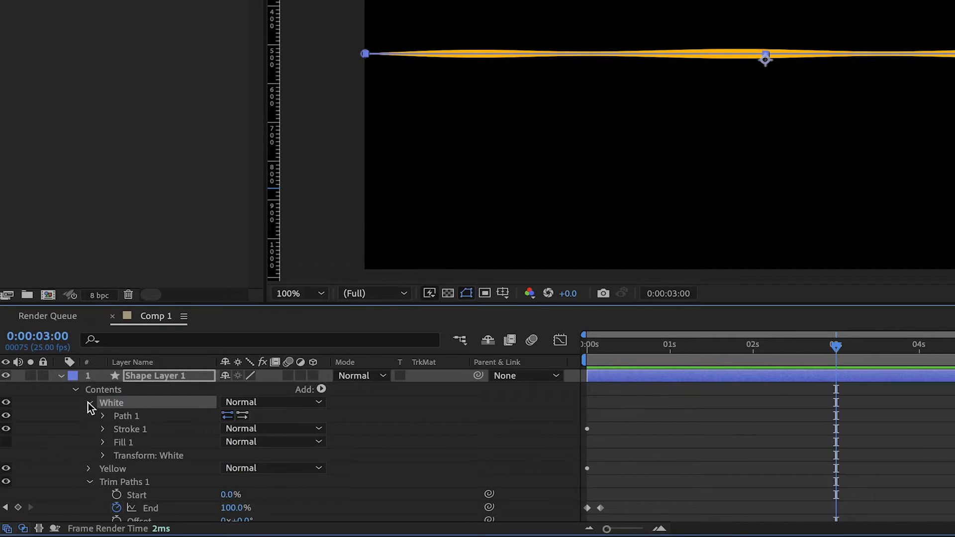
left_click(103, 429)
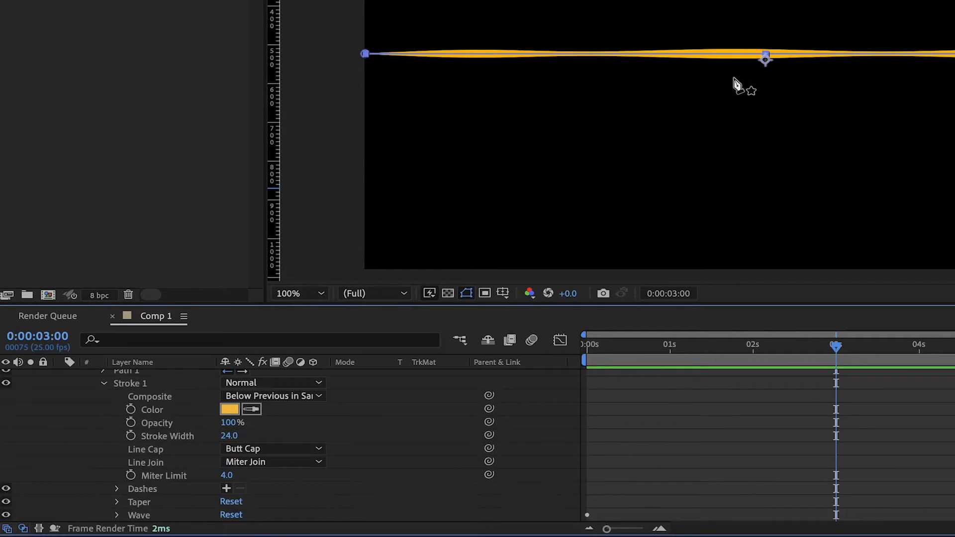
key("period")
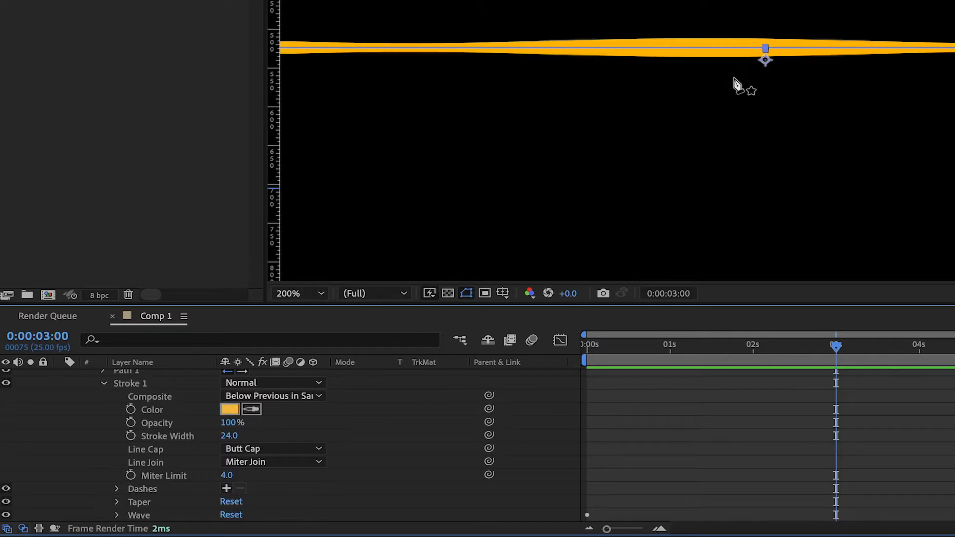
key("comma")
key("period")
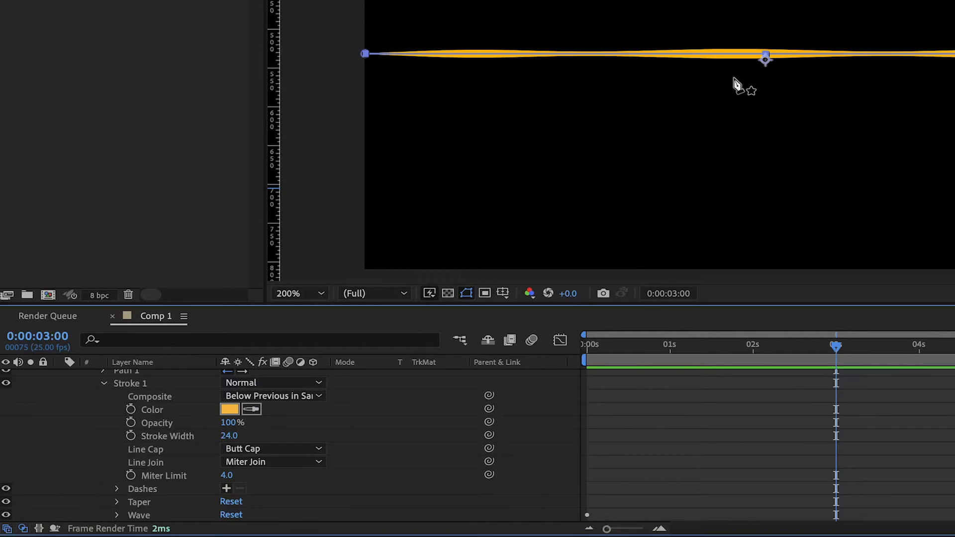
key("comma")
key("period")
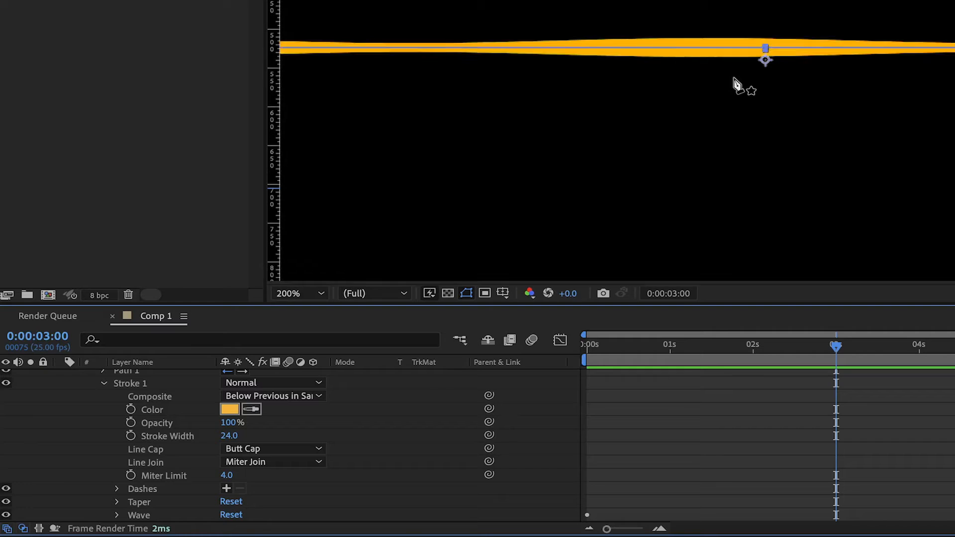
key("period")
left_click(229, 409)
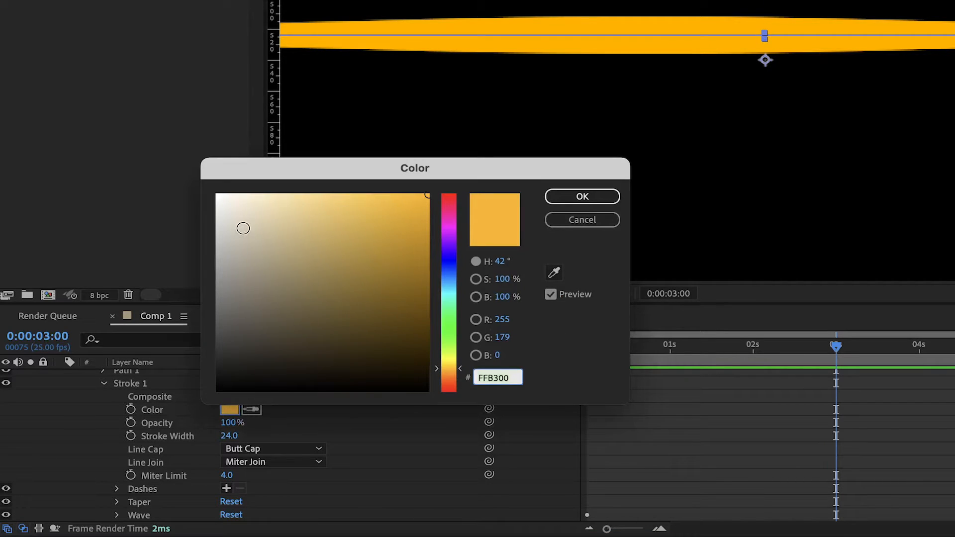
left_click_drag(230, 210, 215, 161)
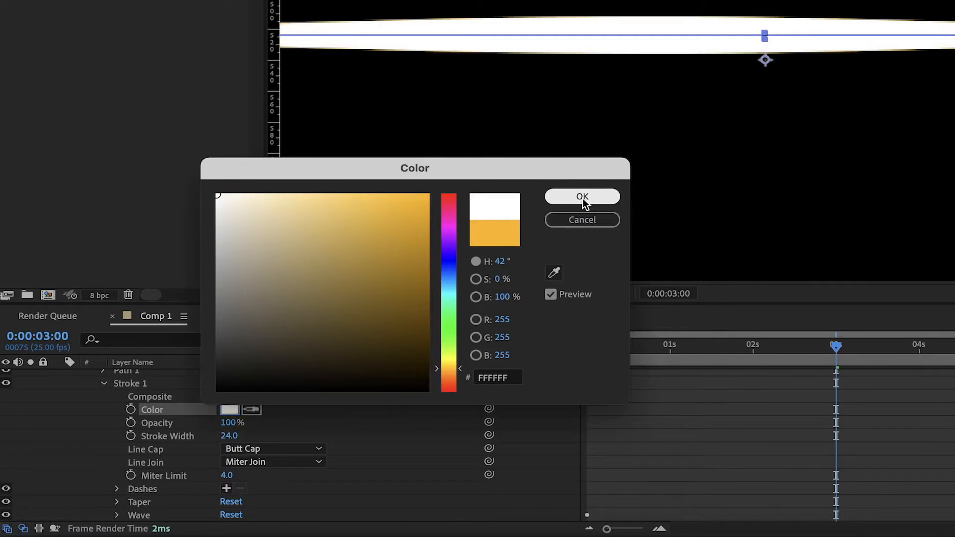
left_click(561, 199)
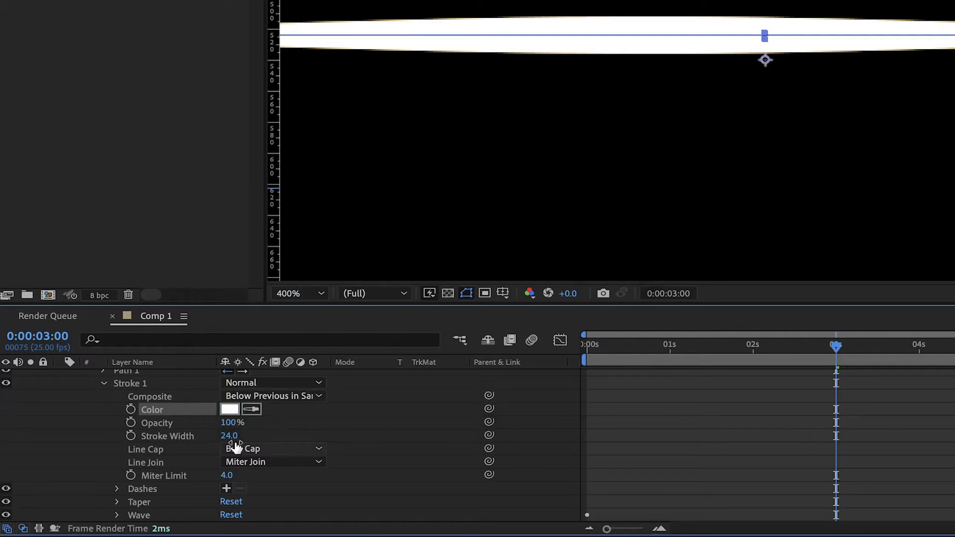
Reduce the White shape's Stroke Width to 10 and check it along the line
left_click_drag(224, 436, 215, 435)
left_click_drag(953, 194, 931, 194)
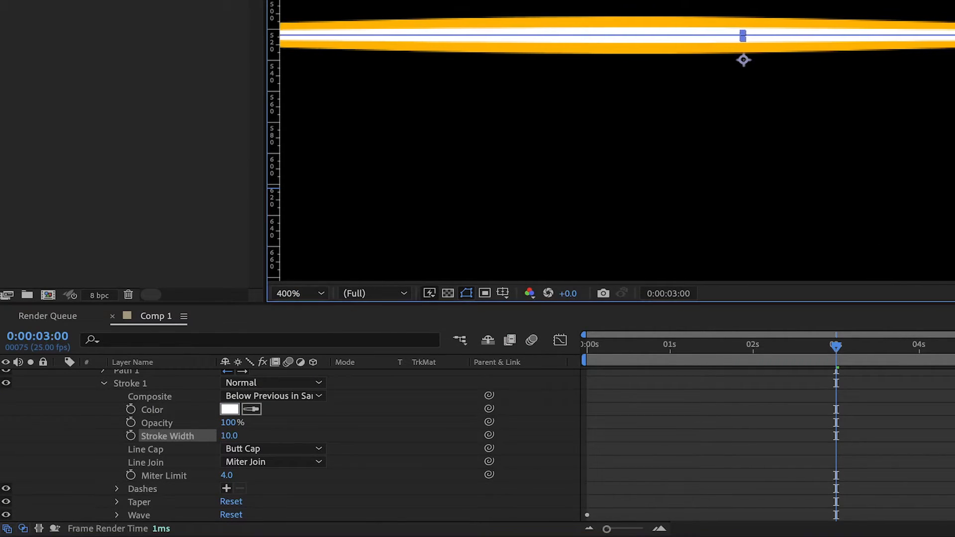
mouse_move(954, 163)
left_mouse_down()
mouse_move(798, 154)
mouse_move(566, 168)
left_mouse_up()
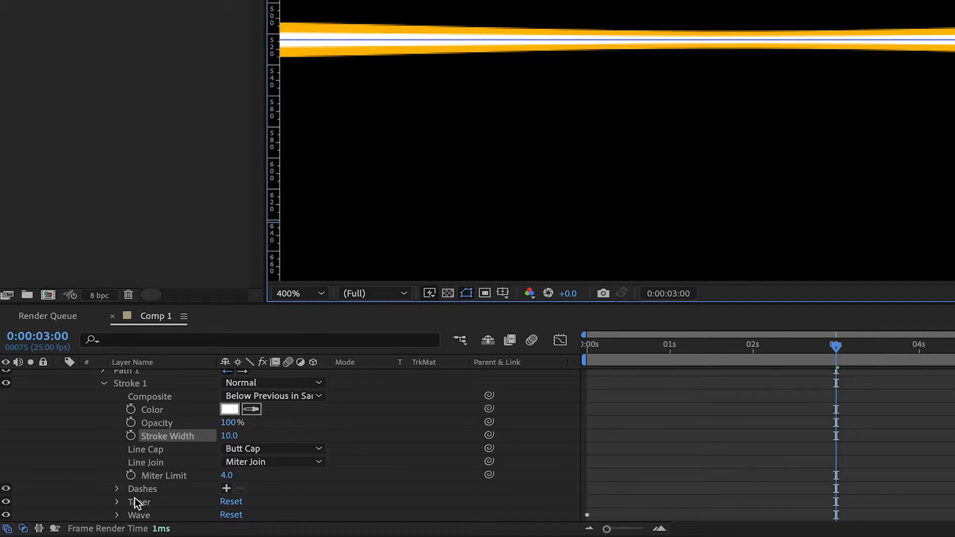
Set the Wave Amount of the White shape's stroke to 86% and deselect the layer
left_click(117, 515)
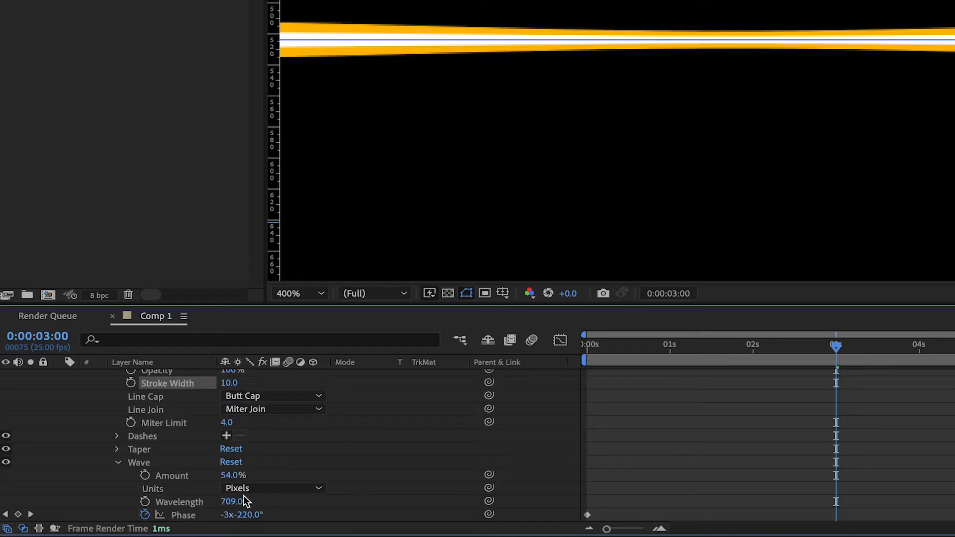
left_click(231, 477)
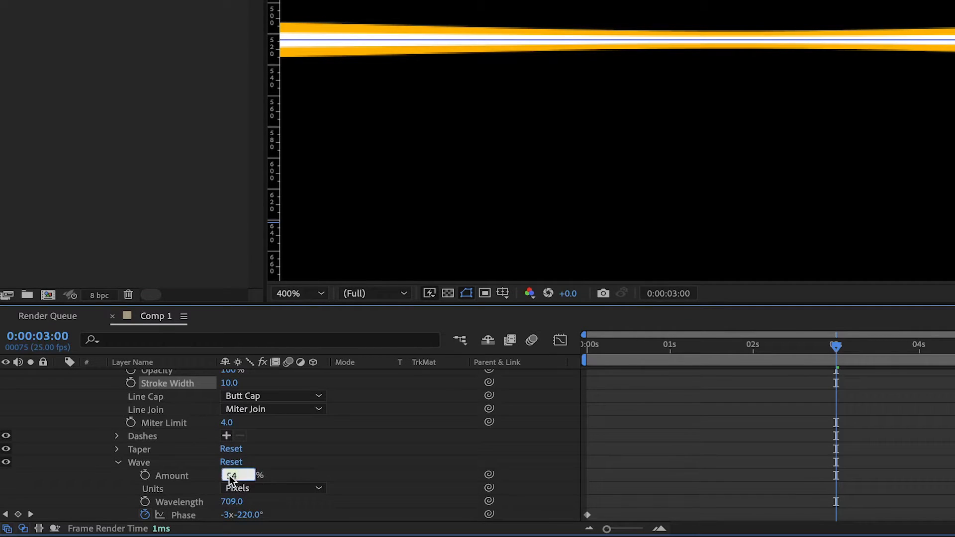
type("80")
key("Return")
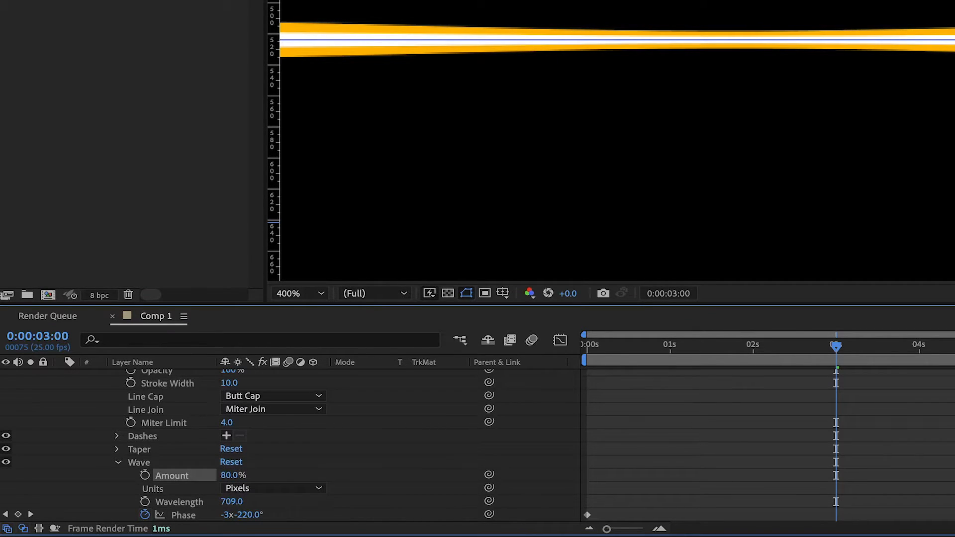
left_click_drag(233, 476, 241, 477)
left_click(911, 417)
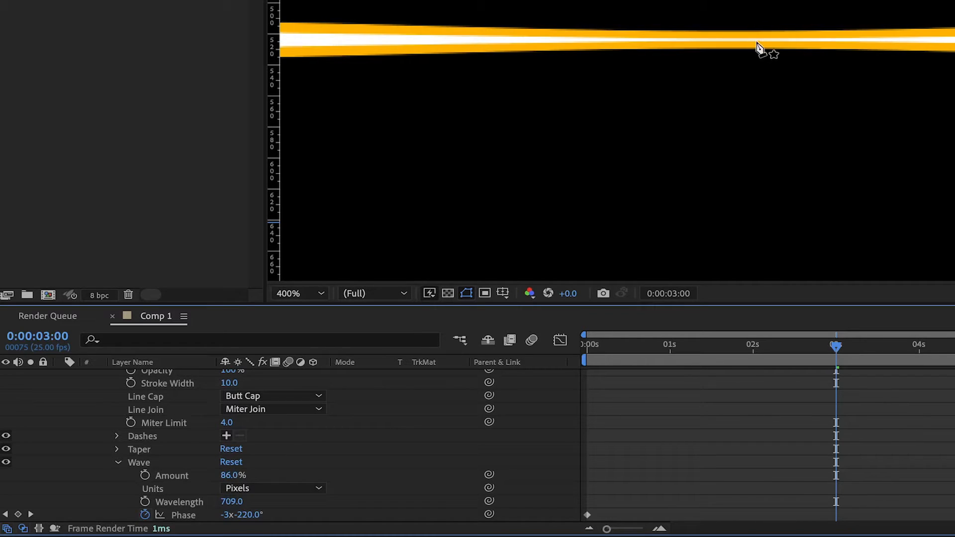
Preview the combined white and yellow wave animation, including a playback from the first frame
scroll(768, 50, "down", 4)
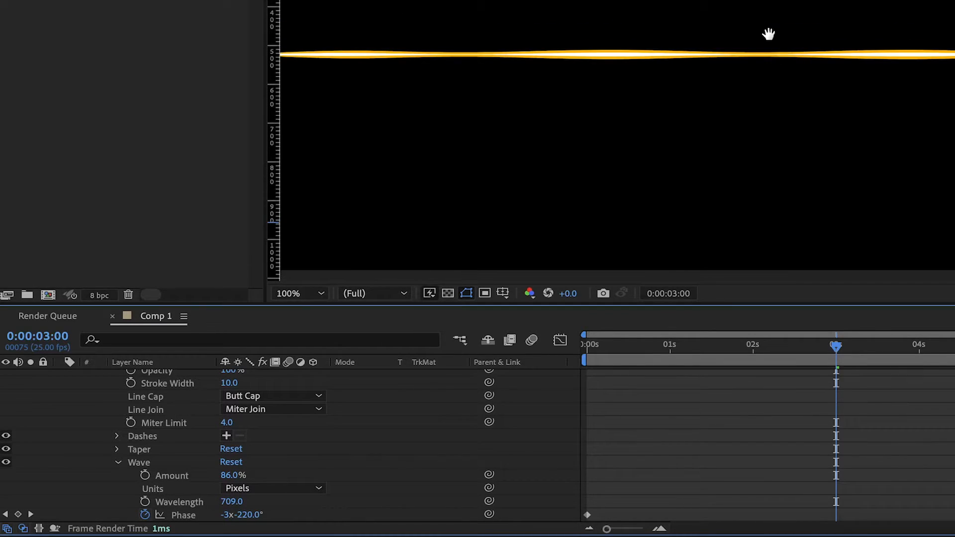
key("space")
key("space")
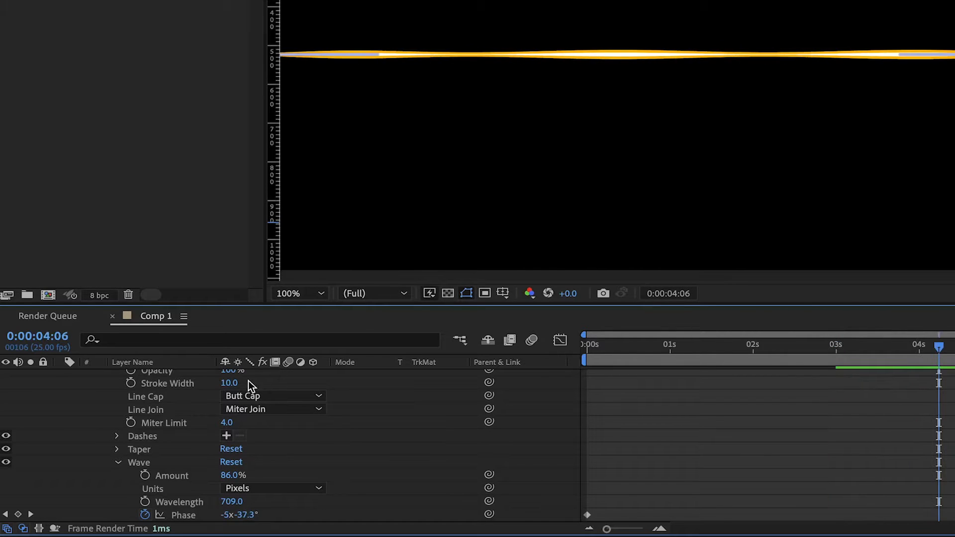
key("comma")
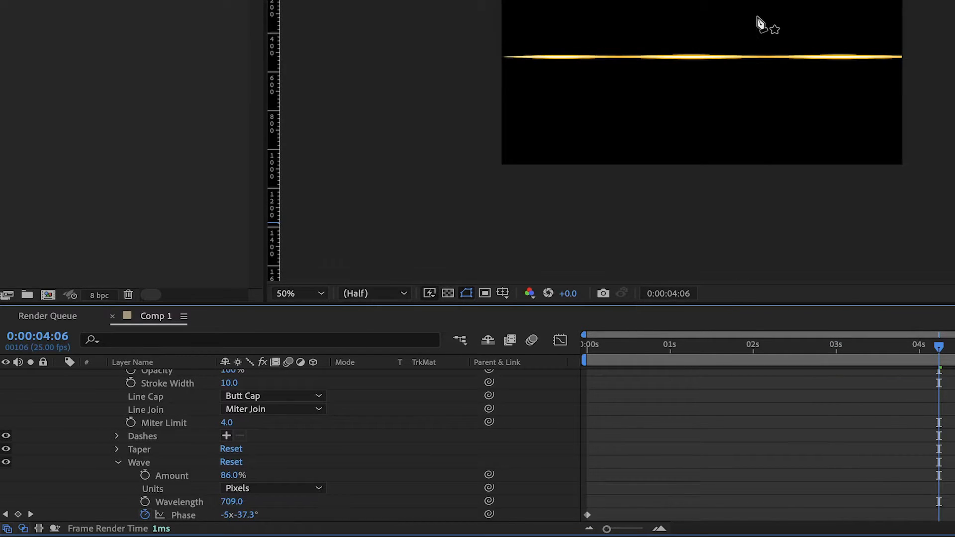
left_click_drag(729, 33, 799, 34)
scroll(800, 39, "up", 1)
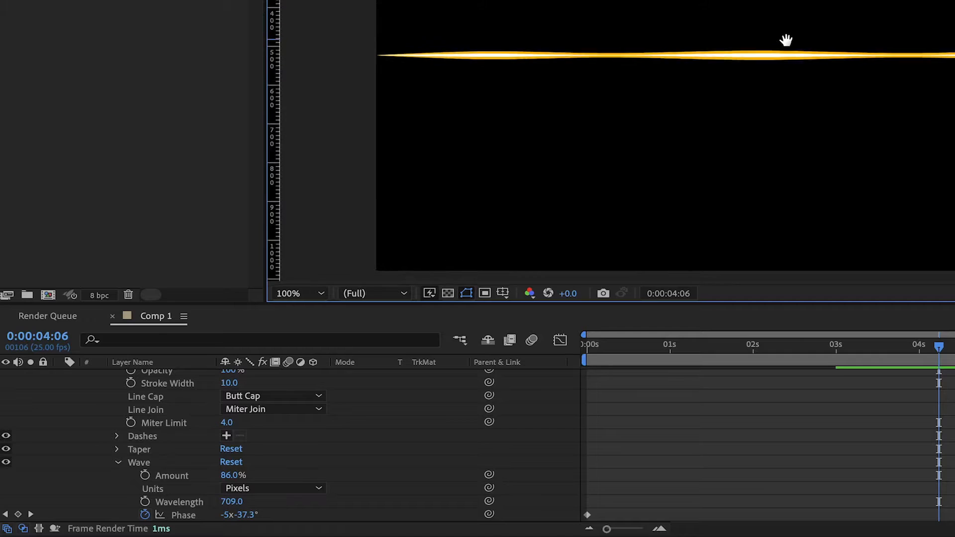
key("Home")
key("space")
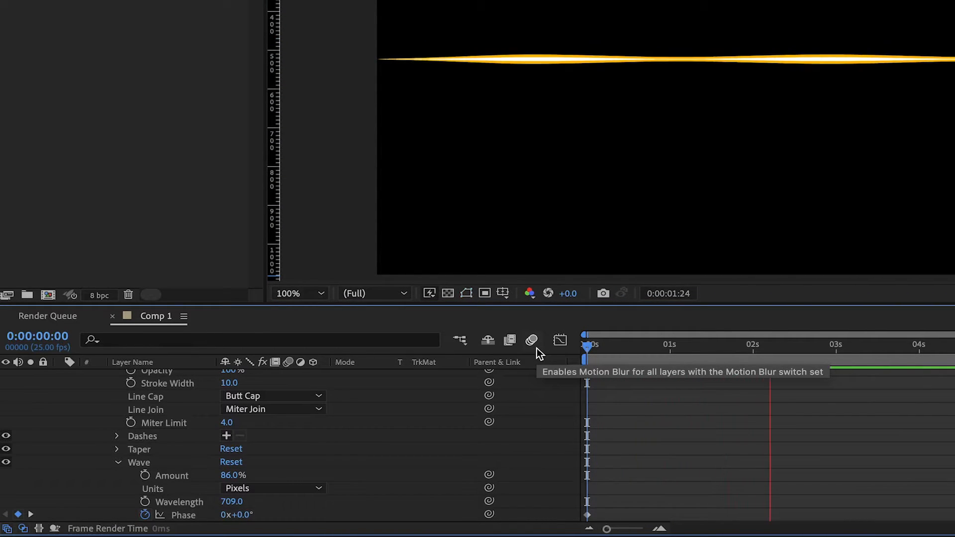
key("space")
Duplicate the Yellow shape, place the copy beneath the original Yellow, and rename it Red
scroll(126, 442, "up", 3)
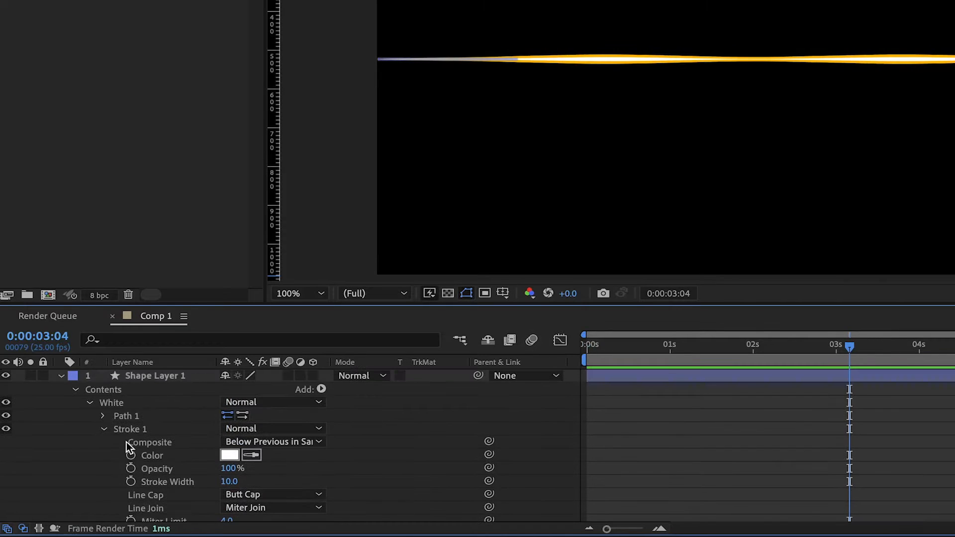
left_click(89, 405)
left_click(117, 421)
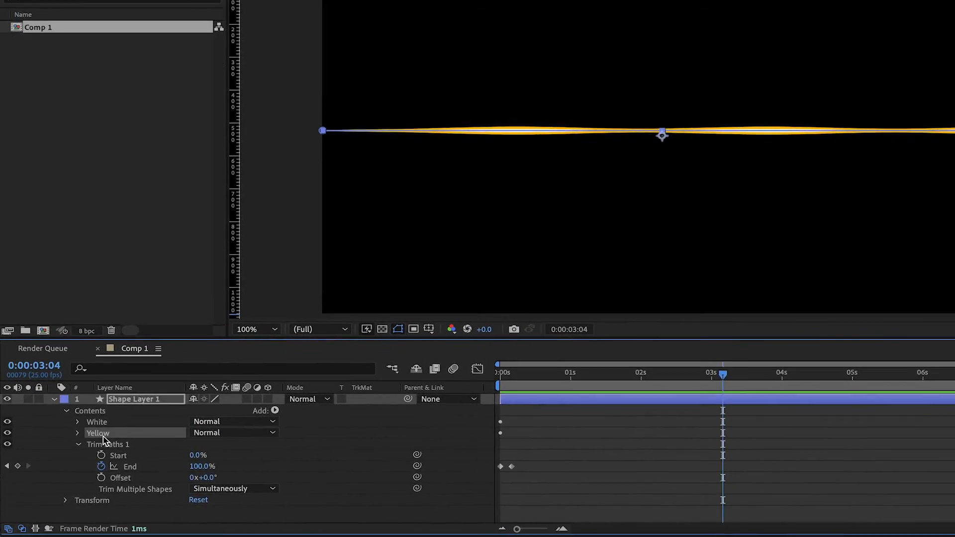
key("ctrl+d")
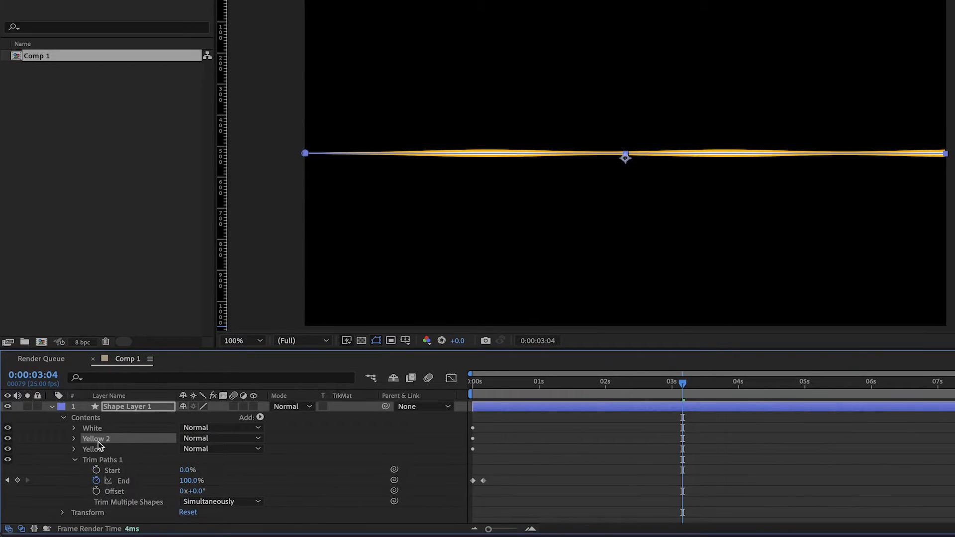
left_click_drag(97, 439, 102, 455)
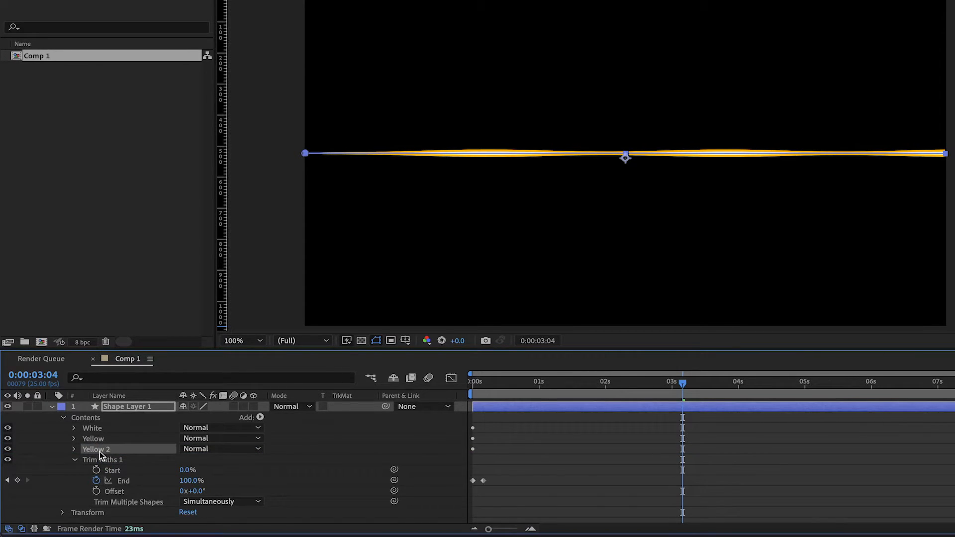
key("Return")
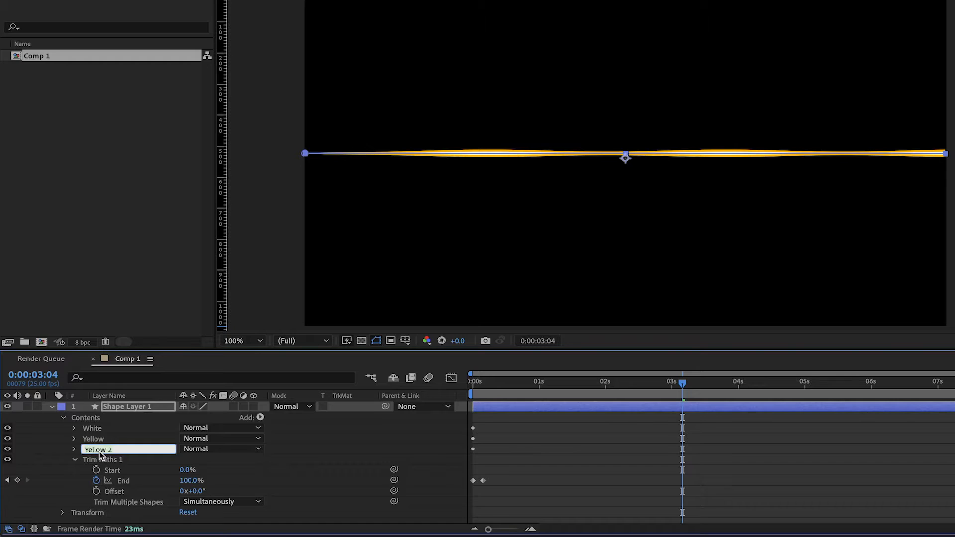
type("Red")
key("Return")
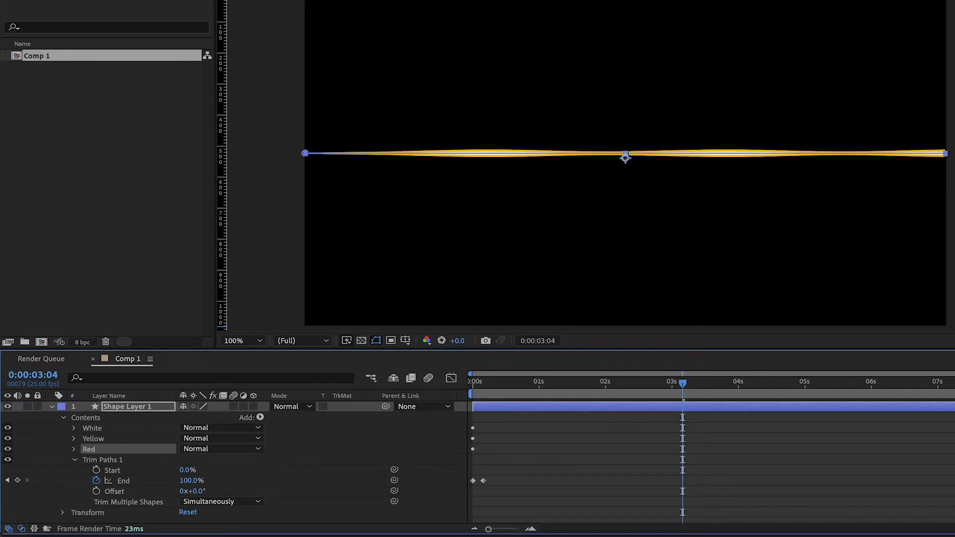
Change the stroke color of the Red shape to the reddish orange FF6900
left_click(75, 450)
left_click(85, 471)
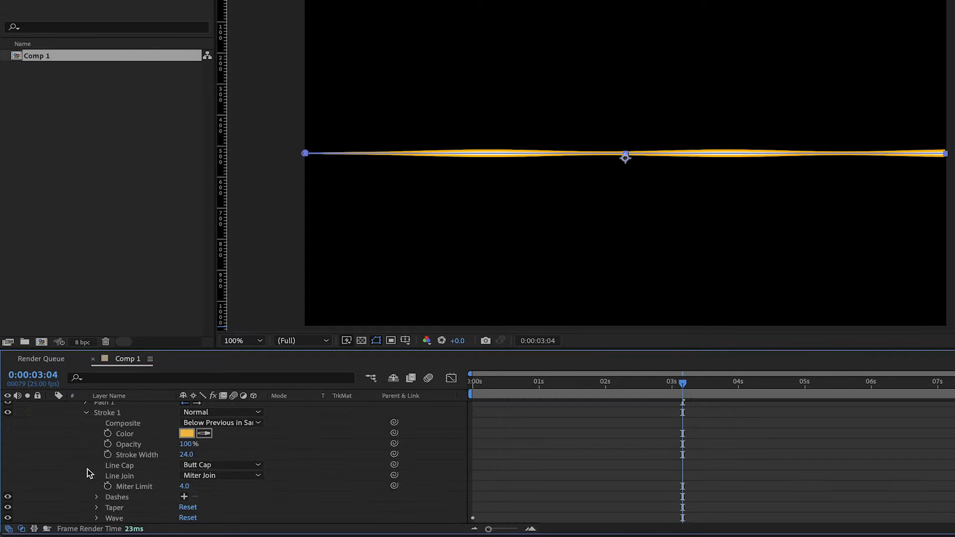
left_click(188, 434)
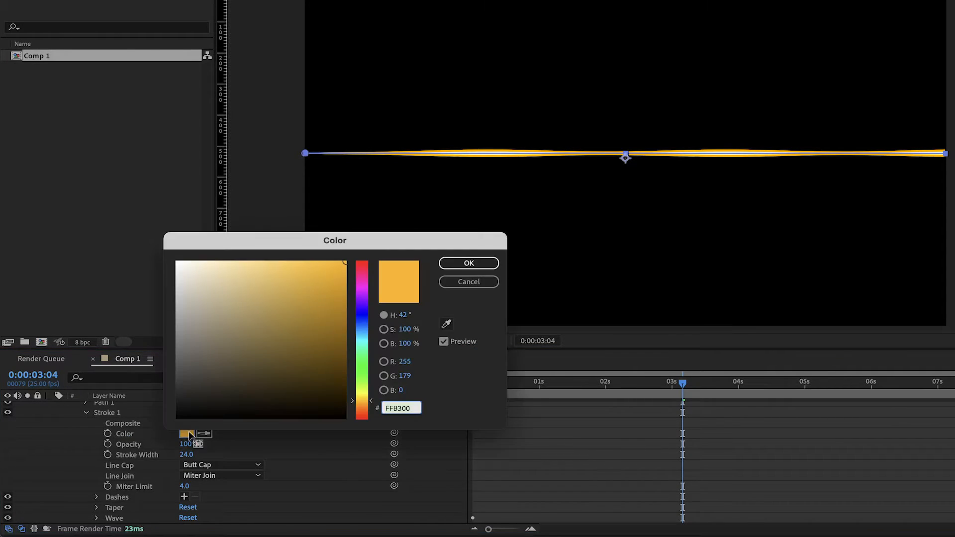
left_click(366, 408)
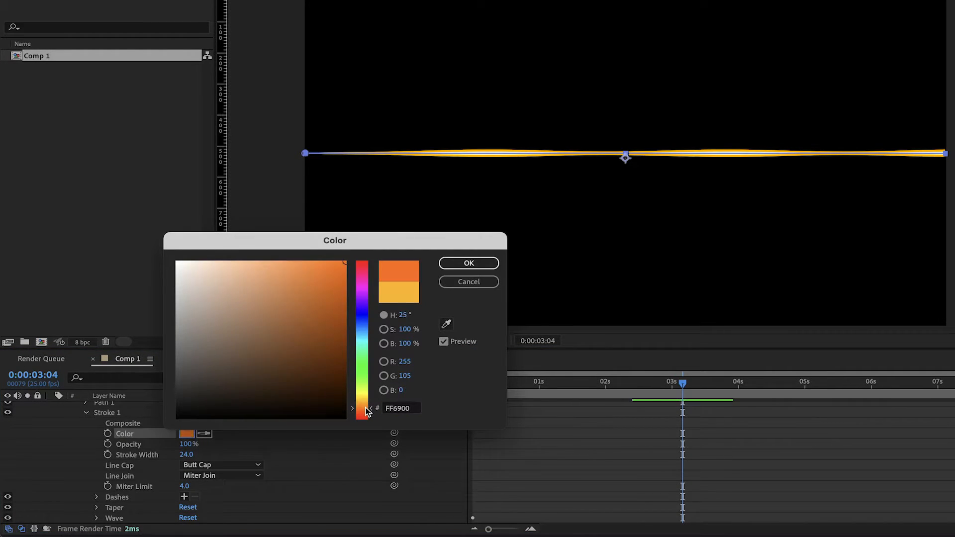
left_click(460, 262)
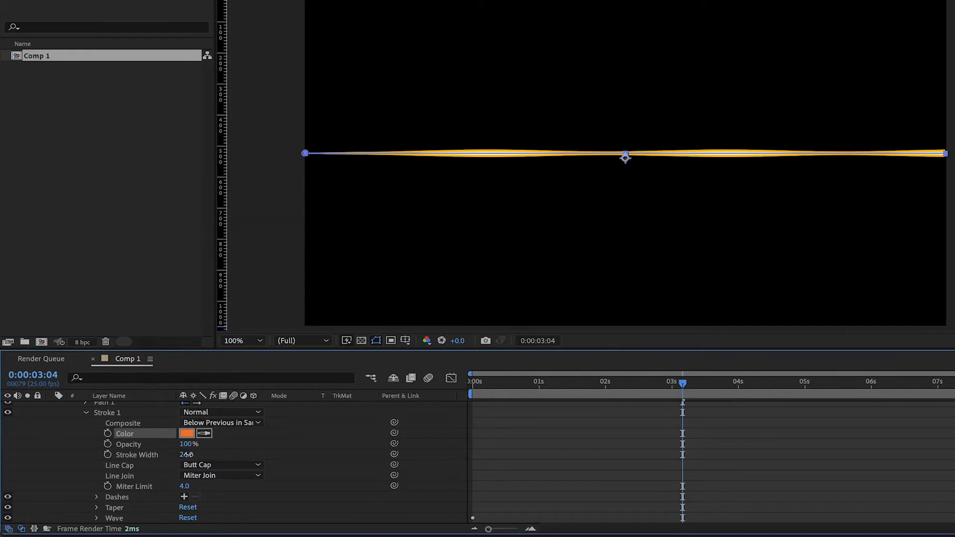
Increase the Red shape's Stroke Width to 40, deselect the layer and inspect the layered strokes up close
left_click_drag(189, 455, 200, 455)
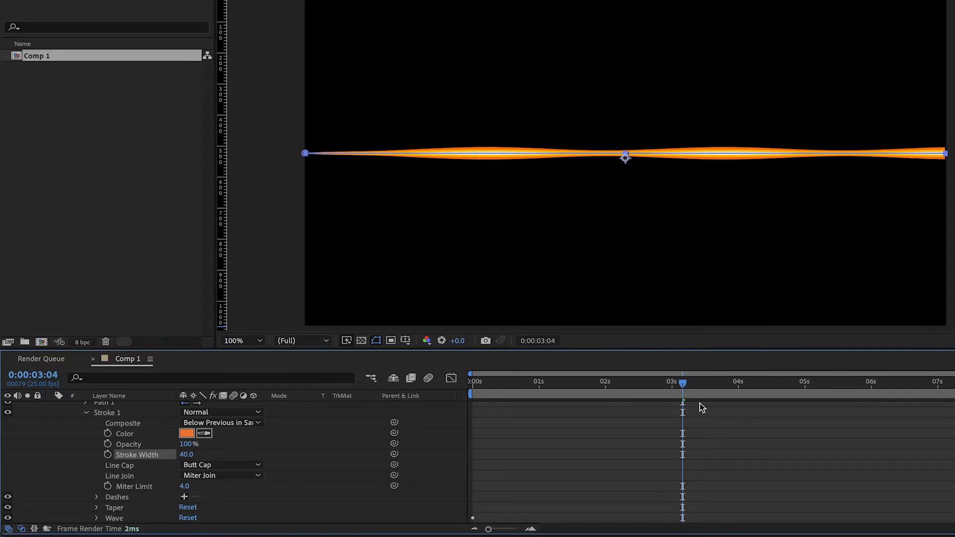
left_click(724, 423)
scroll(635, 153, "up", 5)
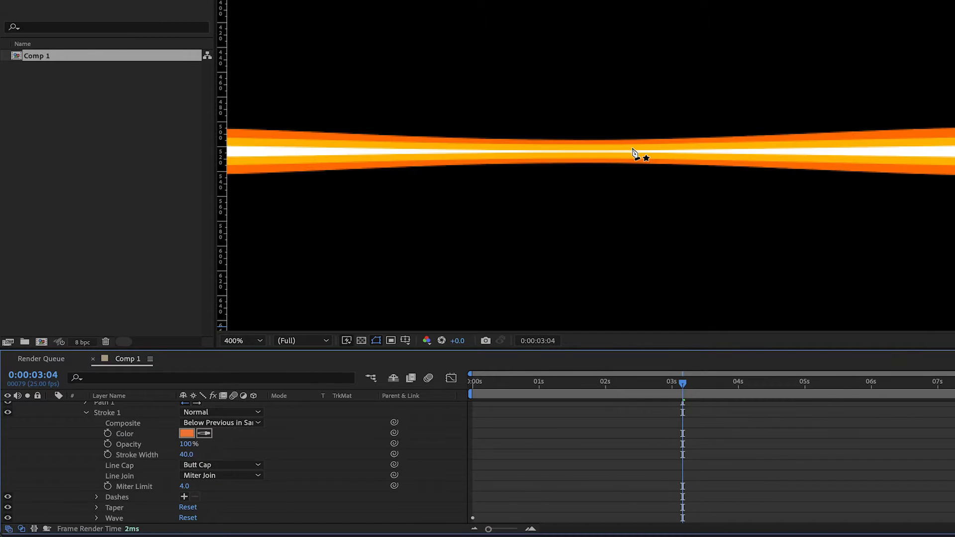
scroll(635, 153, "up", 1)
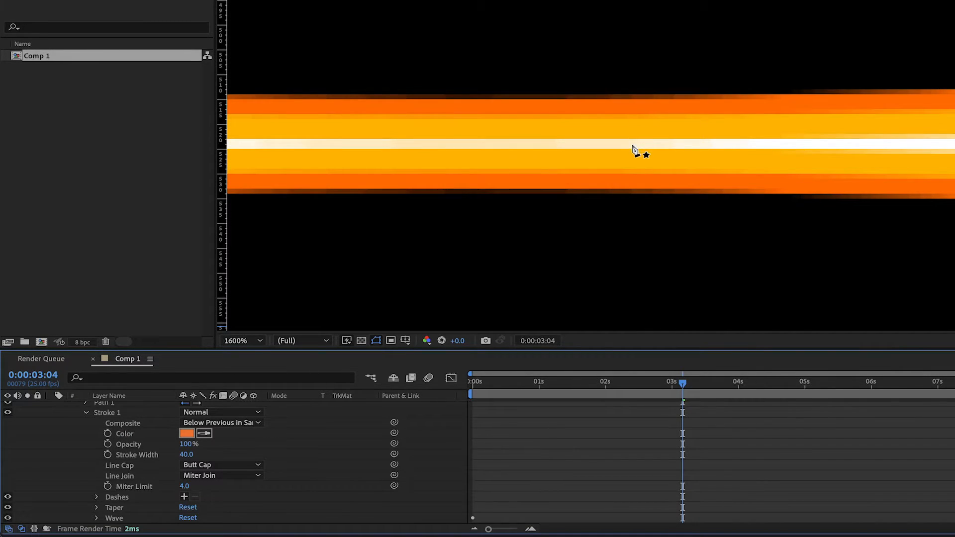
Preview the animation of the layered white, yellow and red line across the whole frame, and return to the first frame
scroll(647, 150, "down", 6)
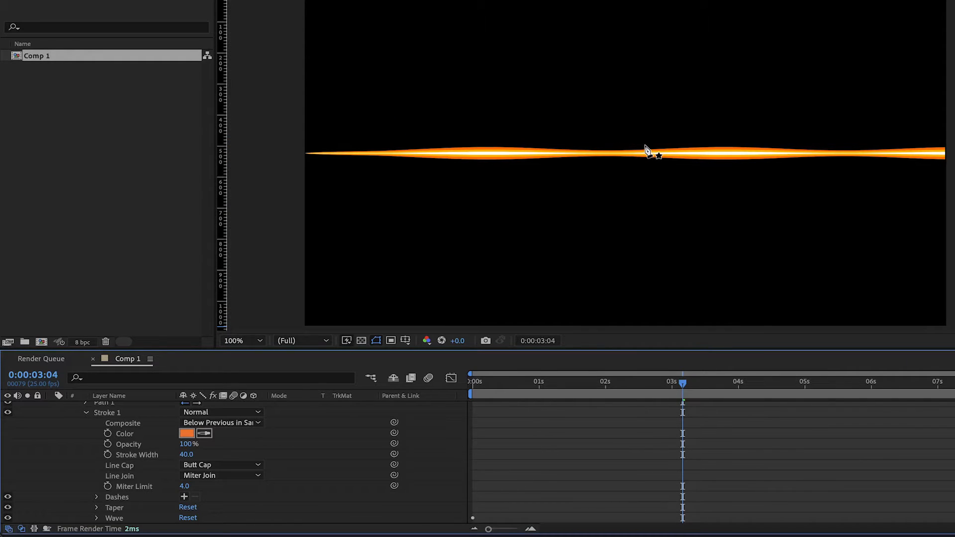
key("space")
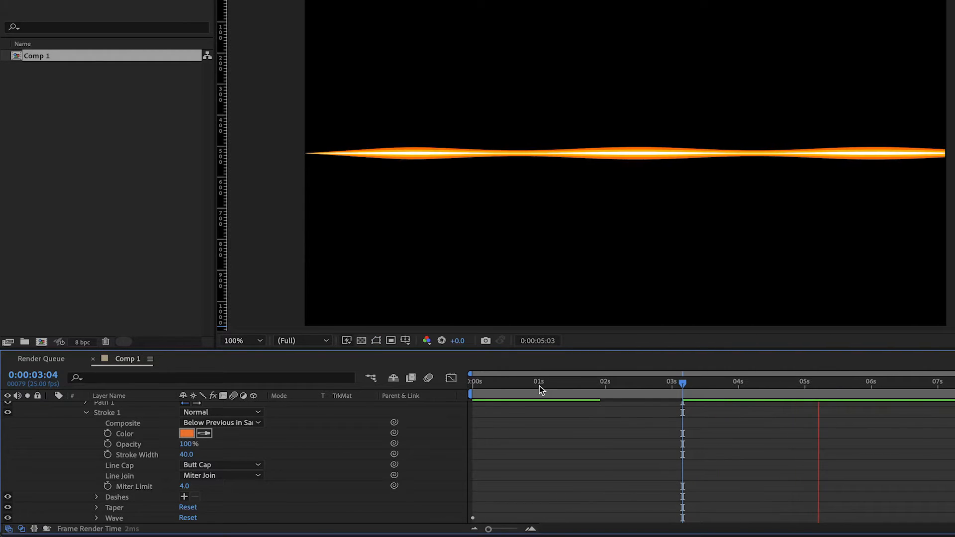
key("space")
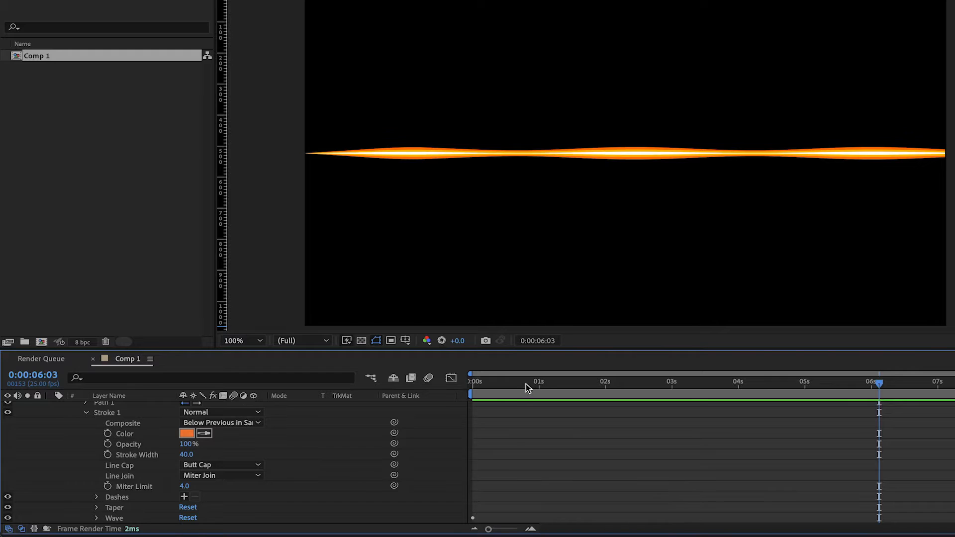
left_click_drag(519, 385, 390, 383)
Collapse the properties of Shape Layer 1 and rename the layer Main Line
scroll(135, 458, "up", 3)
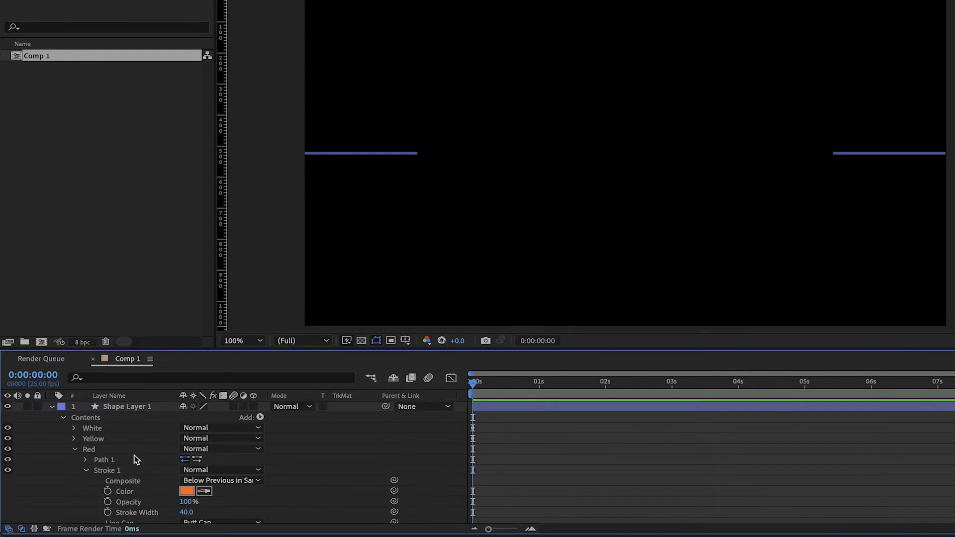
left_click(50, 407)
left_click(119, 407)
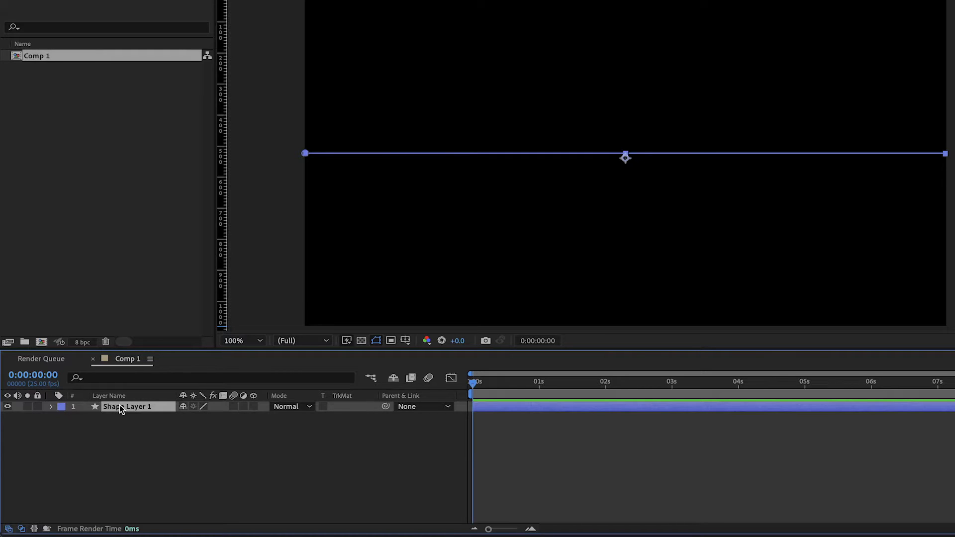
key("Return")
type("M<ain Line")
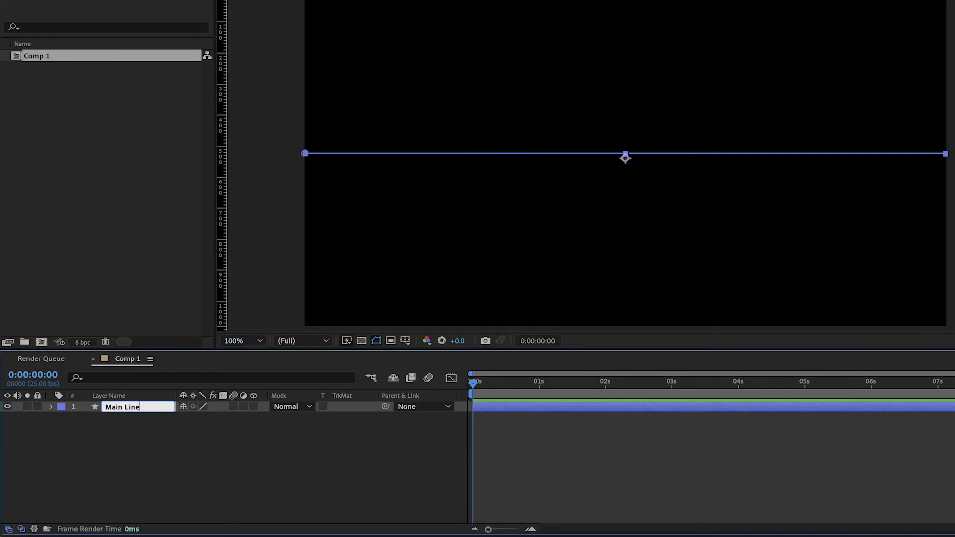
key("Return")
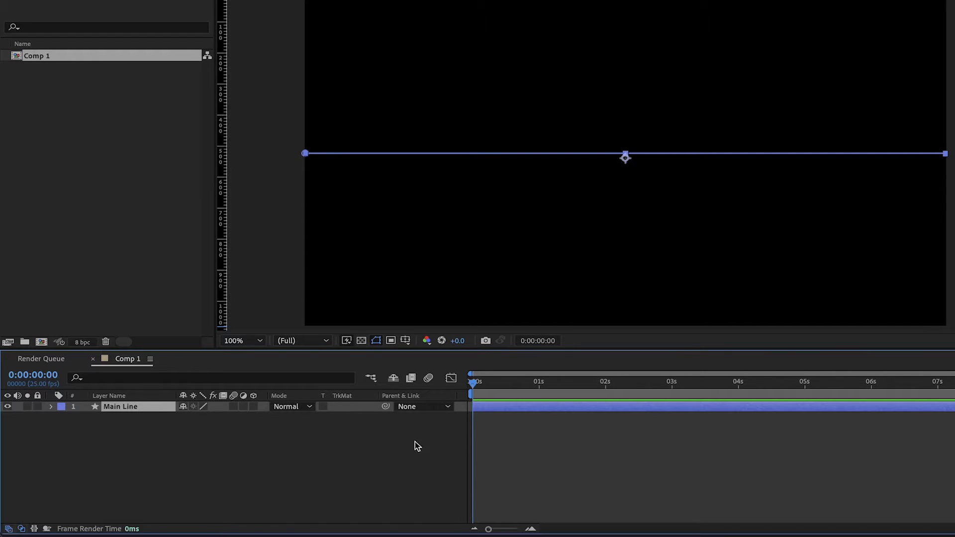
With no layer selected, draw a straight horizontal Pen line across the full width of the composition on a new shape layer
left_click(617, 449)
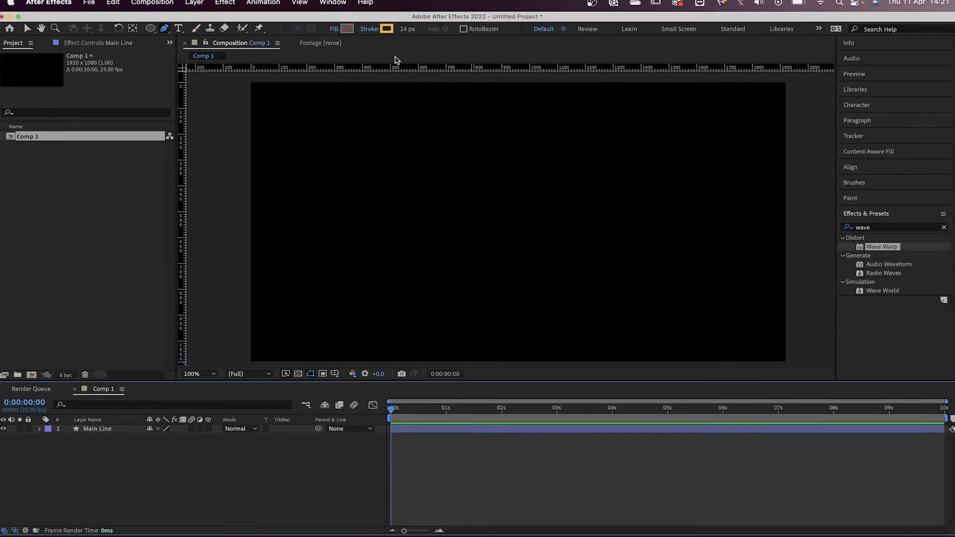
left_click(165, 28)
left_click(251, 225)
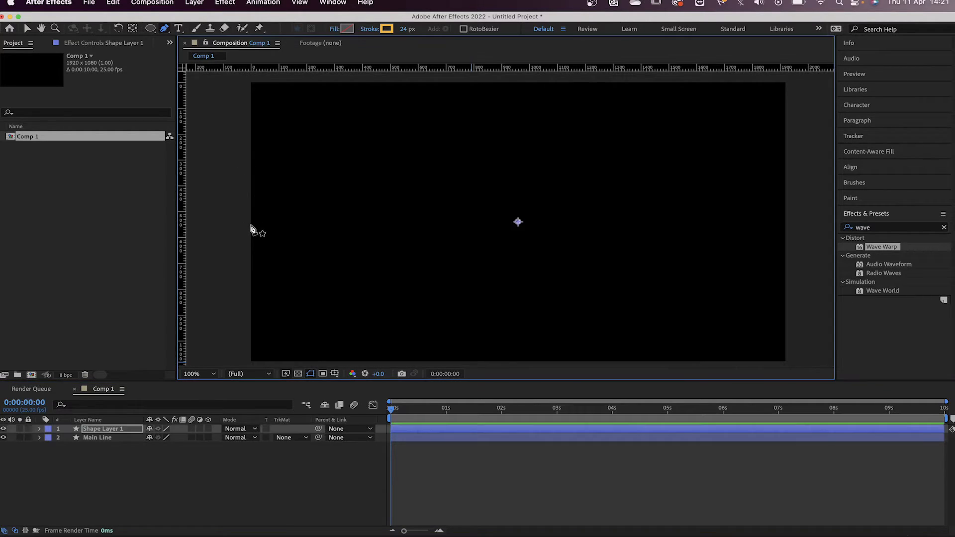
left_click(785, 225)
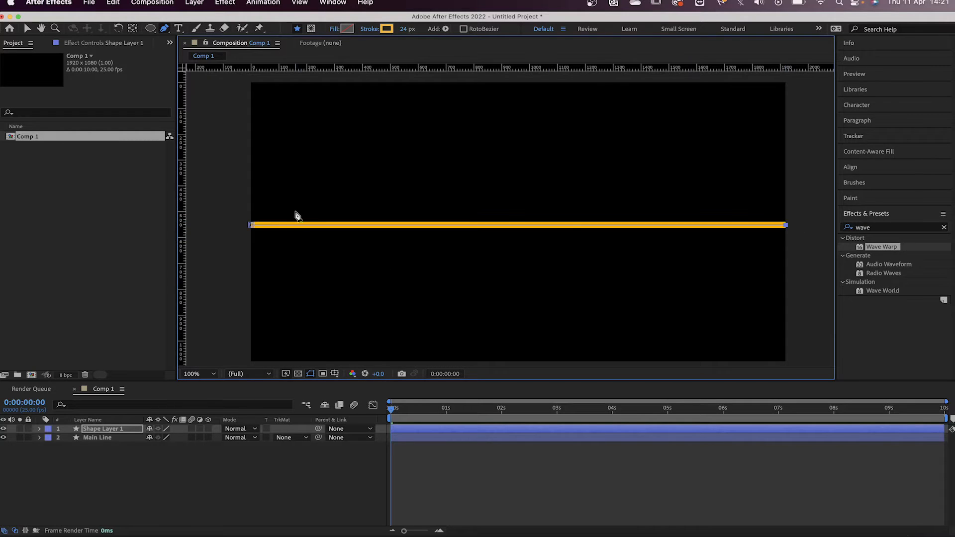
Change the new line's stroke color to the blue 00A3FF, set its stroke width to 8 px and deselect it
left_click(387, 28)
left_click(301, 369)
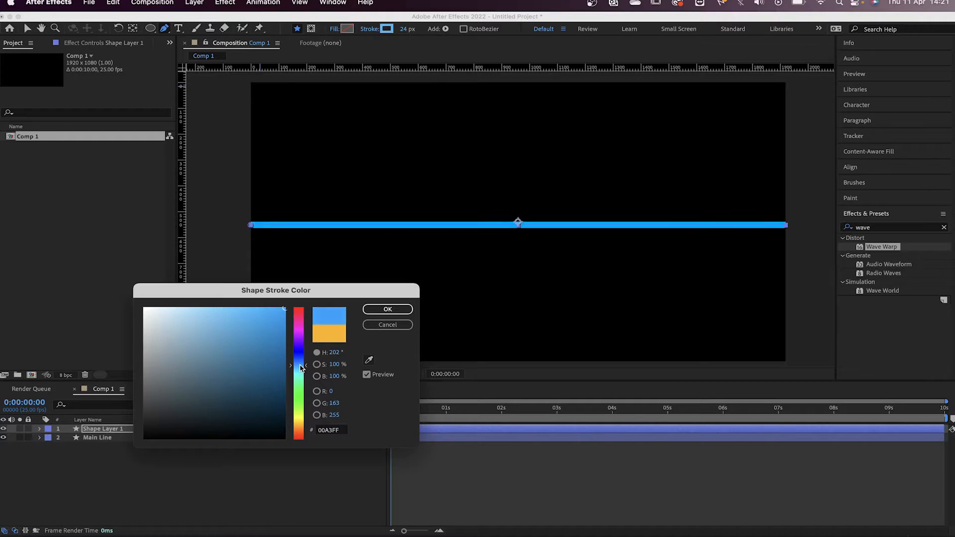
left_click(389, 311)
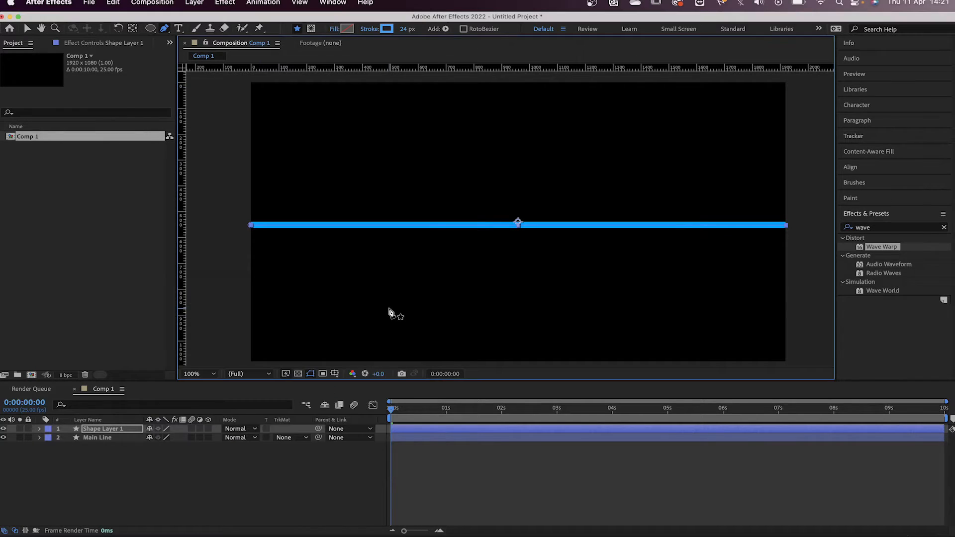
left_click(404, 28)
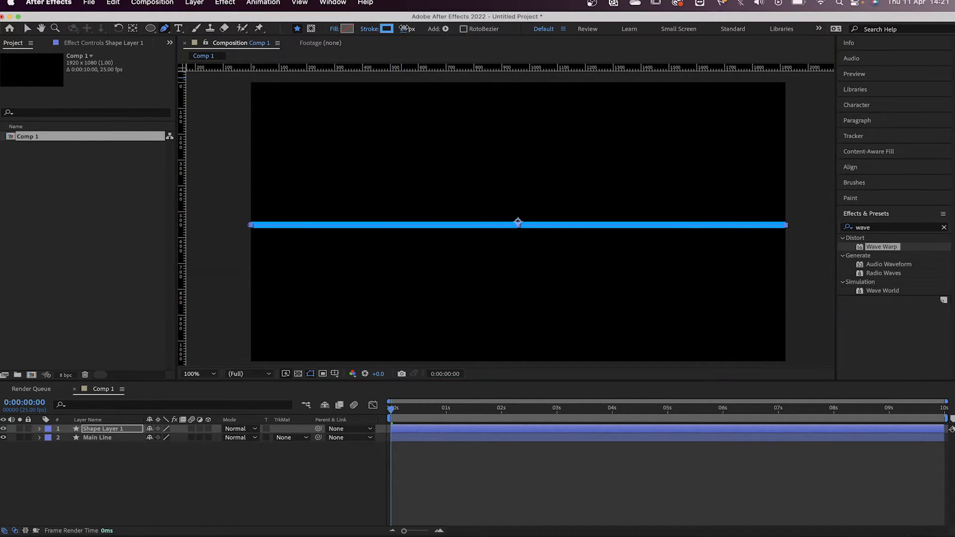
left_click_drag(404, 29, 395, 31)
left_click(437, 501)
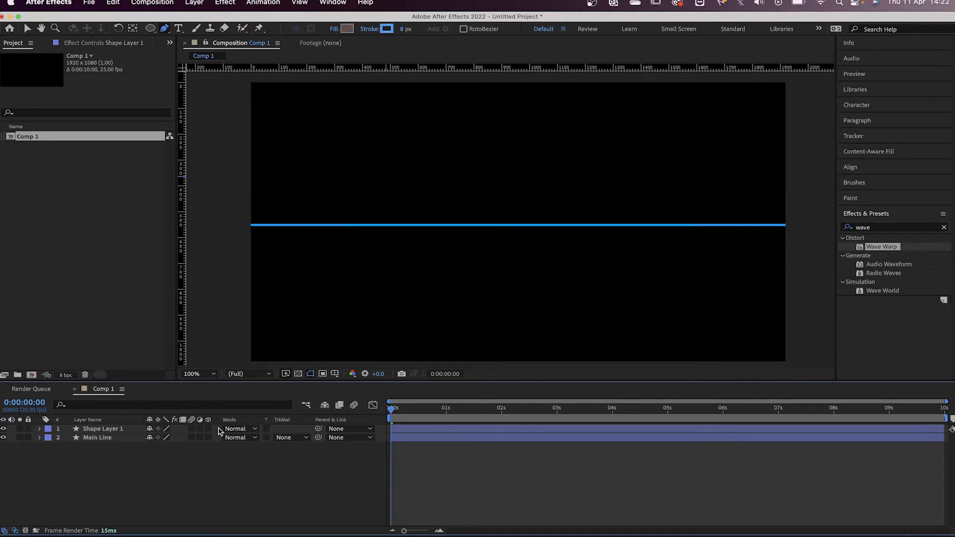
At a frame where Main Line is visible, nudge the blue line up until it runs along the center of Main Line, and deselect it
key("space")
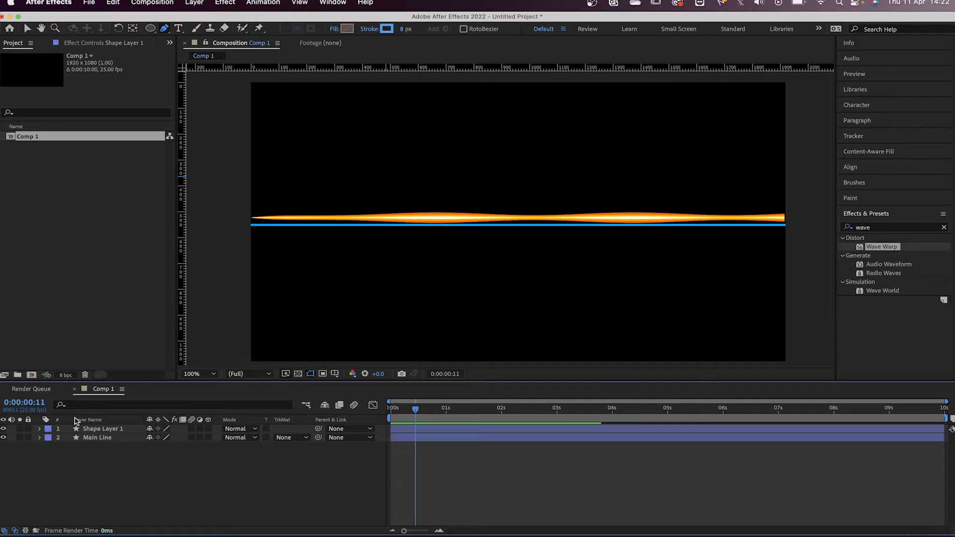
left_click(102, 429)
key("v")
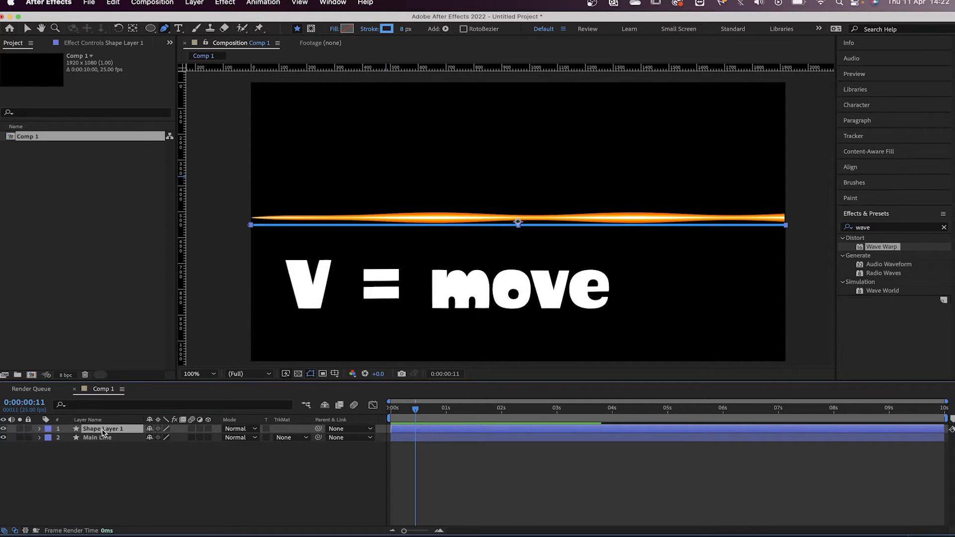
key("Up")
key("Up")
key("Up")
key("Up")
key("Up")
key("Up")
key("Up")
key("Up")
key("Up")
key("Up")
key("Up")
key("Up")
key("Up")
key("Up")
key("Up")
key("Up")
key("Up")
key("Up")
key("Up")
key("Up")
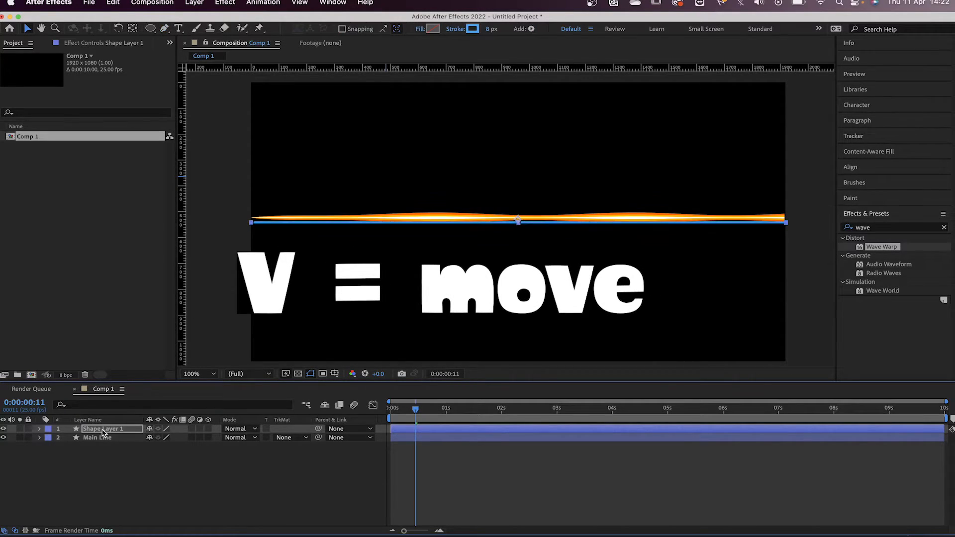
key("Up")
key("Up")
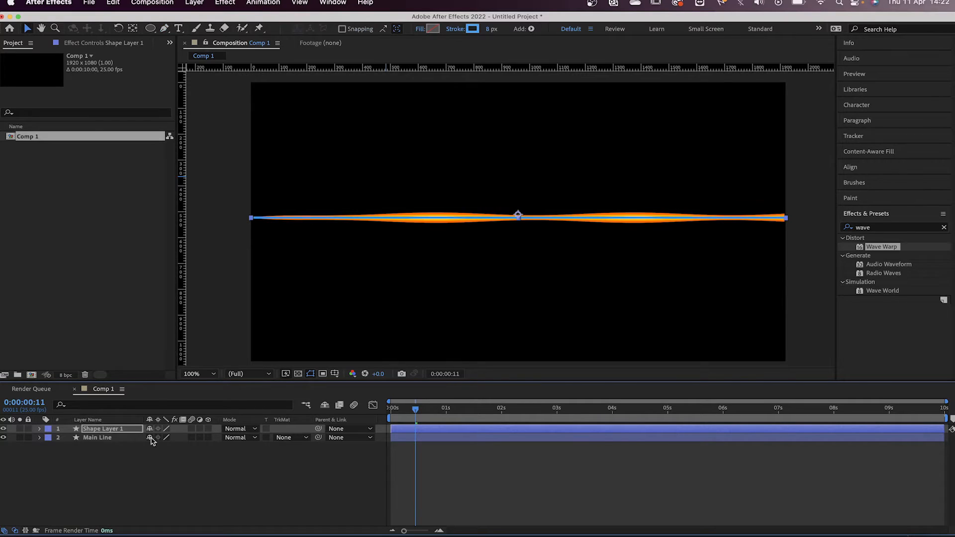
left_click(412, 502)
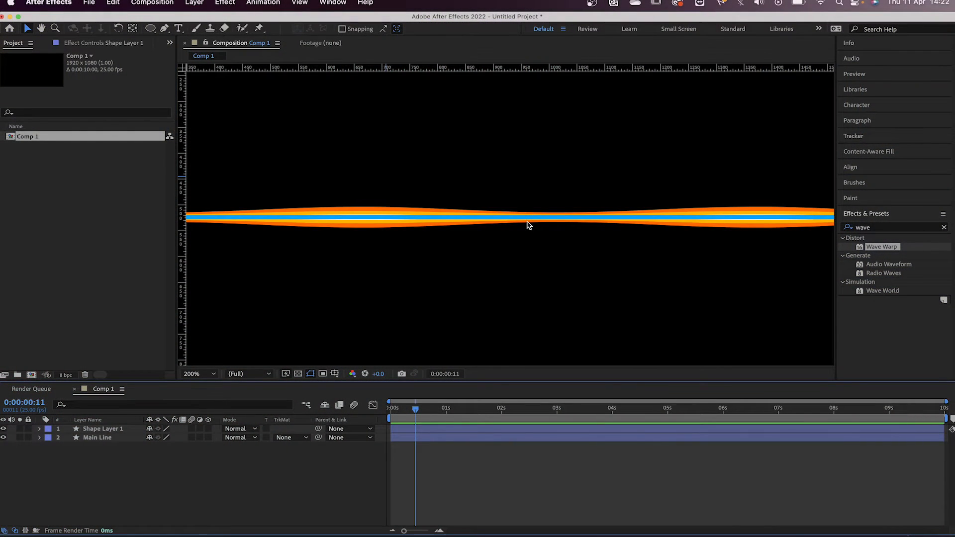
Add Trim Paths to the contents of the blue line's Shape Layer 1
left_click(499, 220)
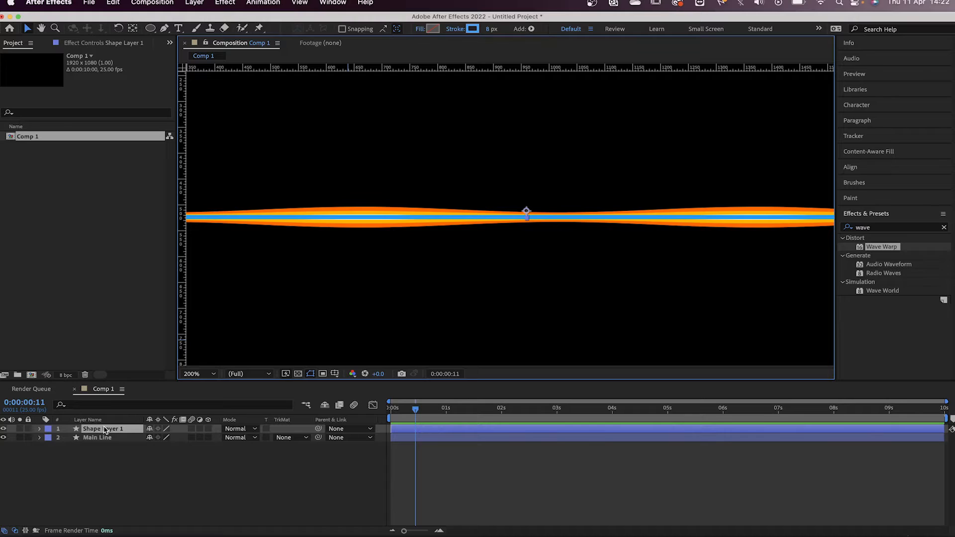
left_click(40, 429)
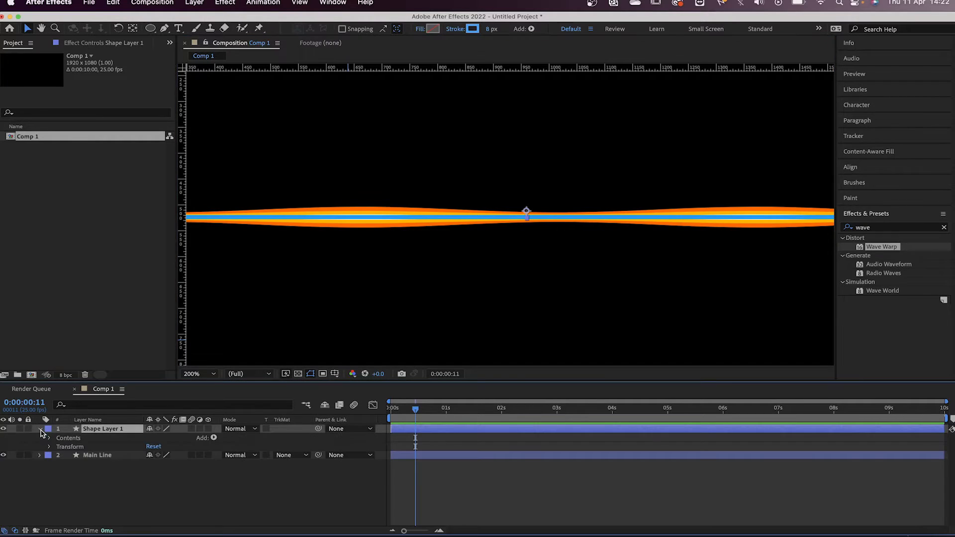
left_click(50, 439)
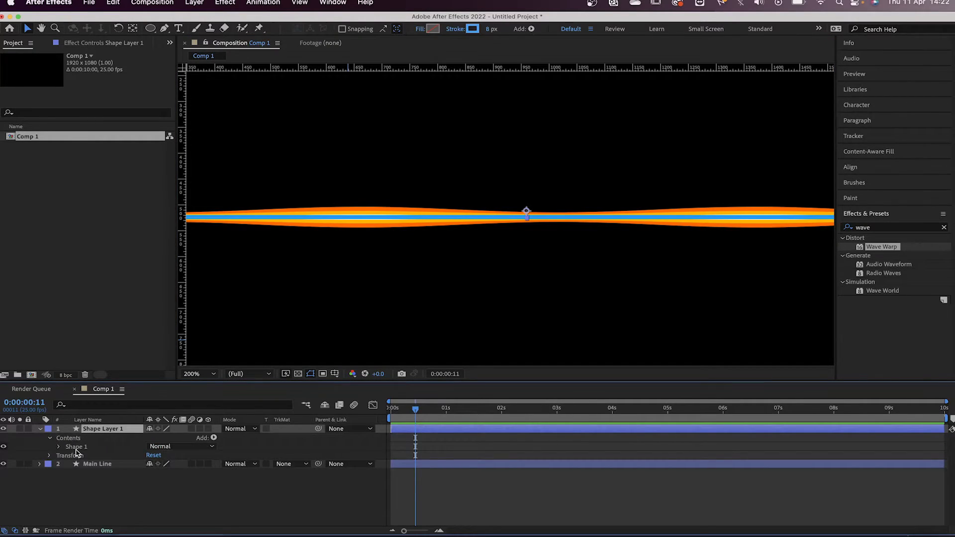
left_click(67, 440)
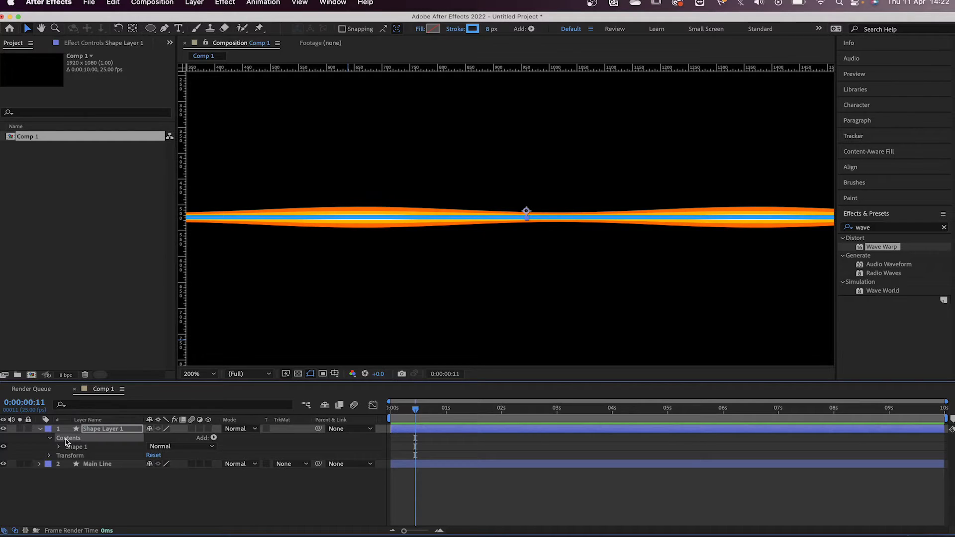
left_click(214, 438)
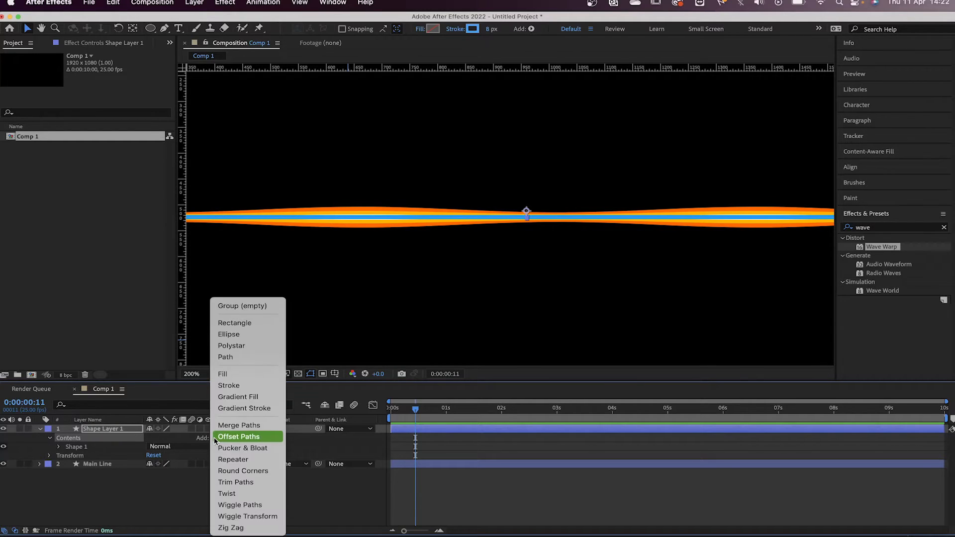
left_click(231, 483)
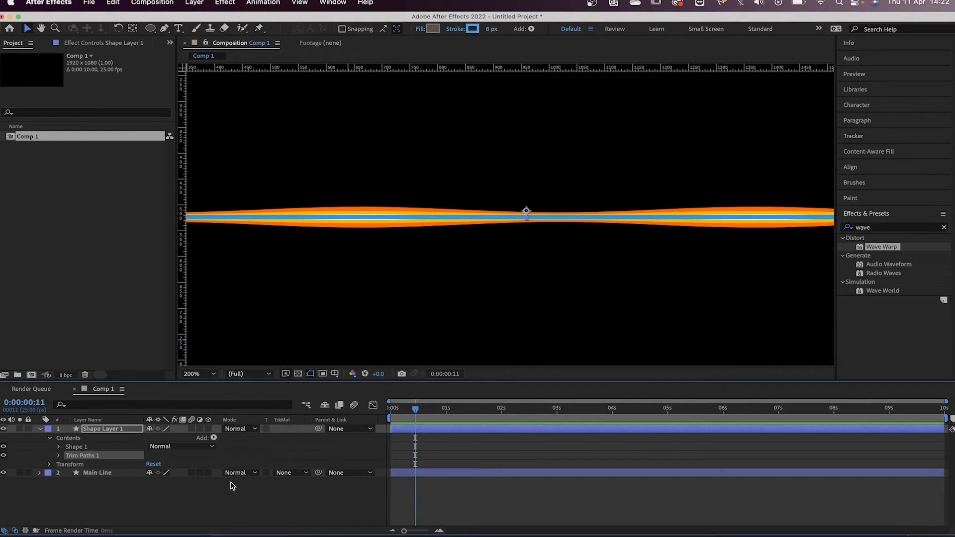
Copy Main Line's Trim Paths End keyframes and paste them onto the End property of Shape Layer 1's Trim Paths at the first frame
left_click(104, 474)
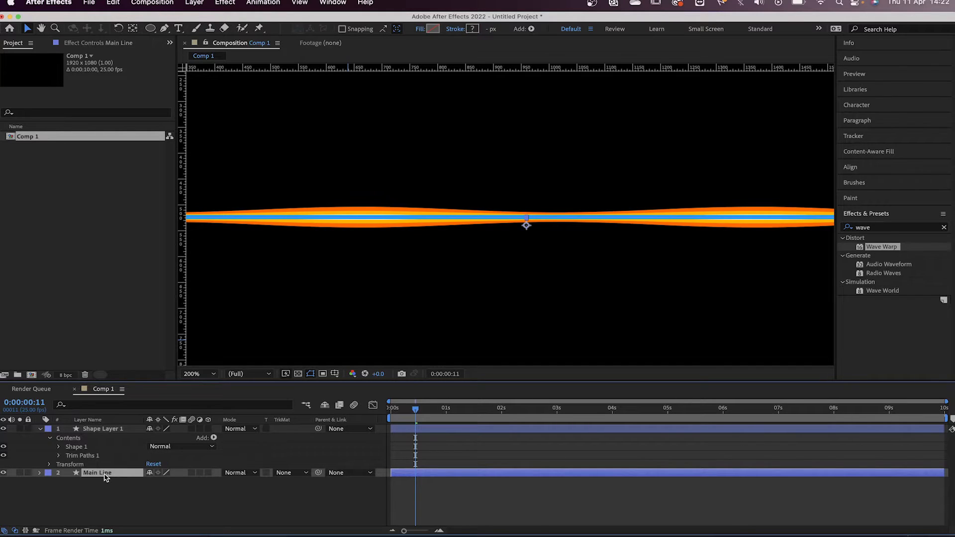
key("u")
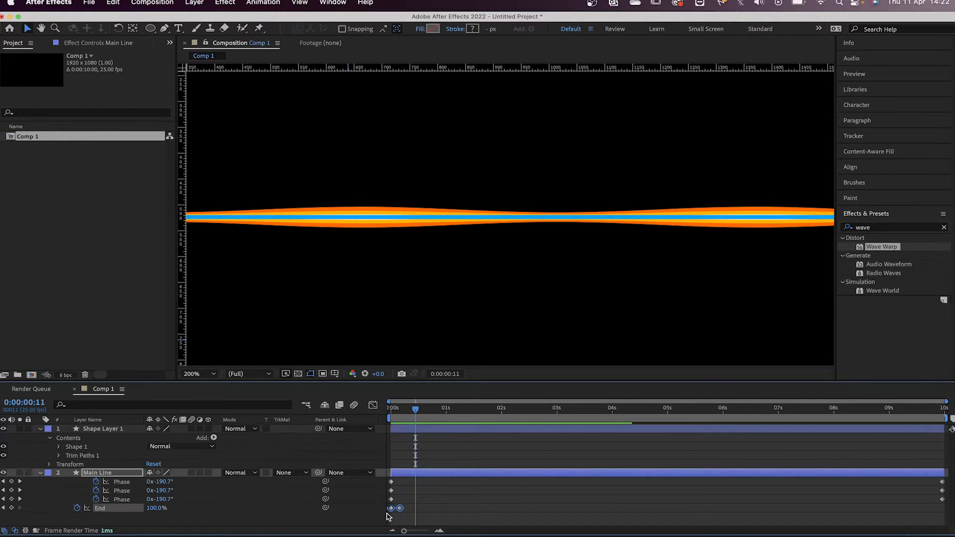
left_click(100, 509)
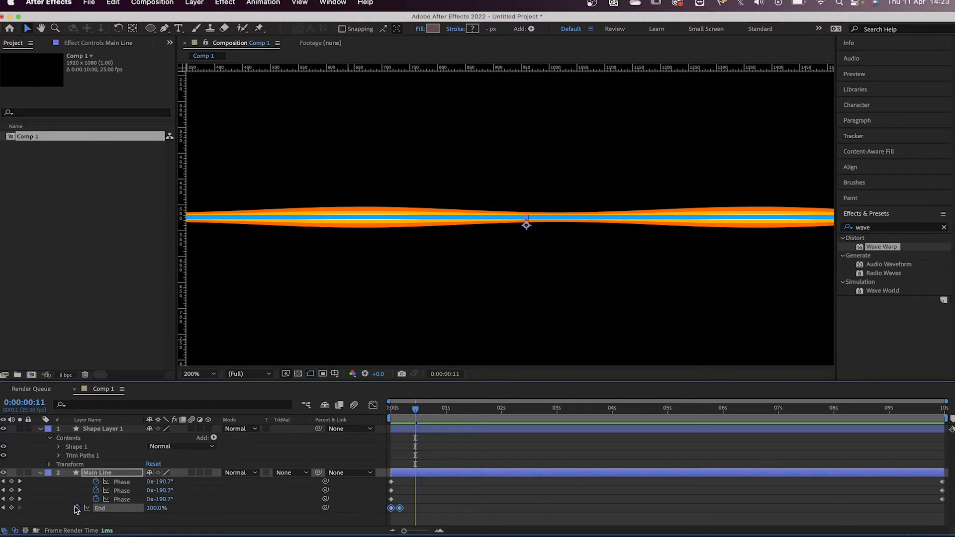
left_click(60, 456)
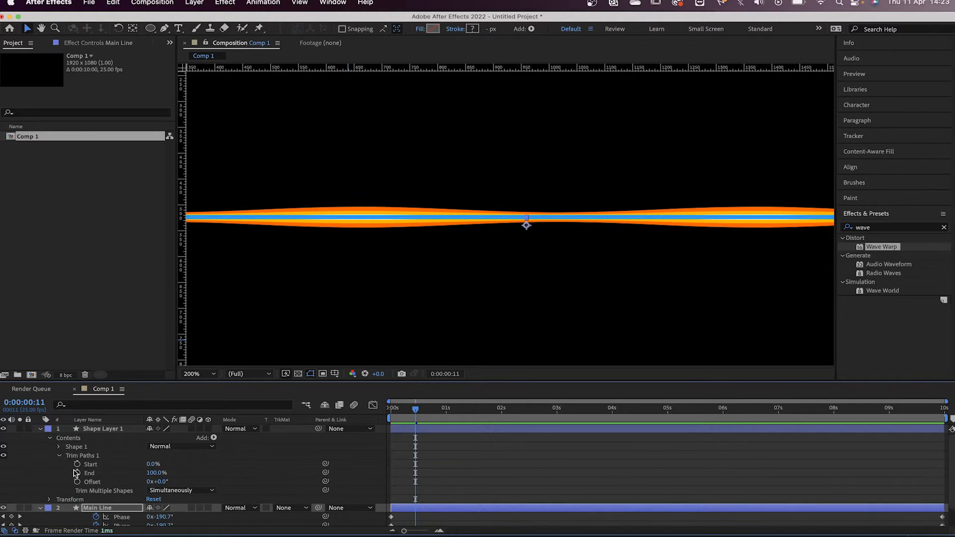
scroll(107, 509, "down", 2)
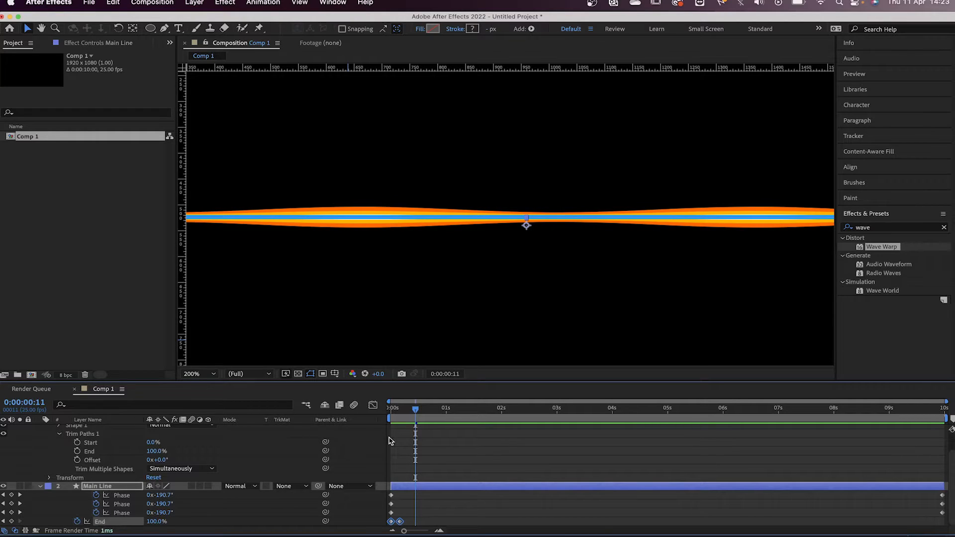
left_click_drag(396, 412, 383, 413)
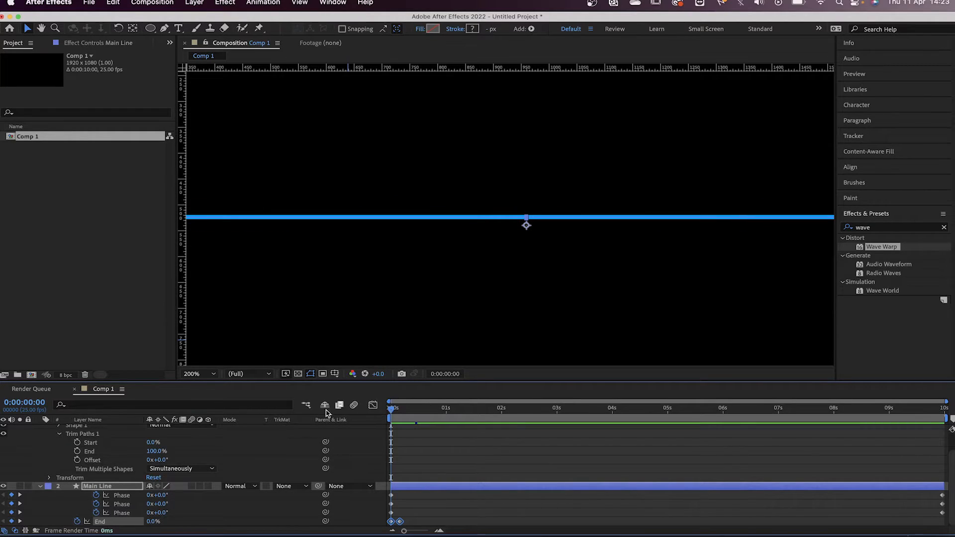
left_click(89, 453)
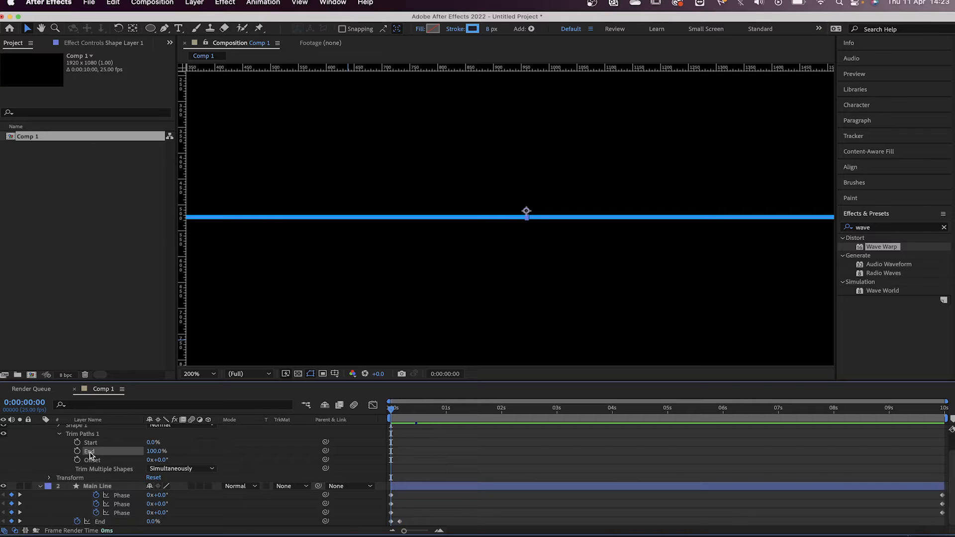
key("super+v")
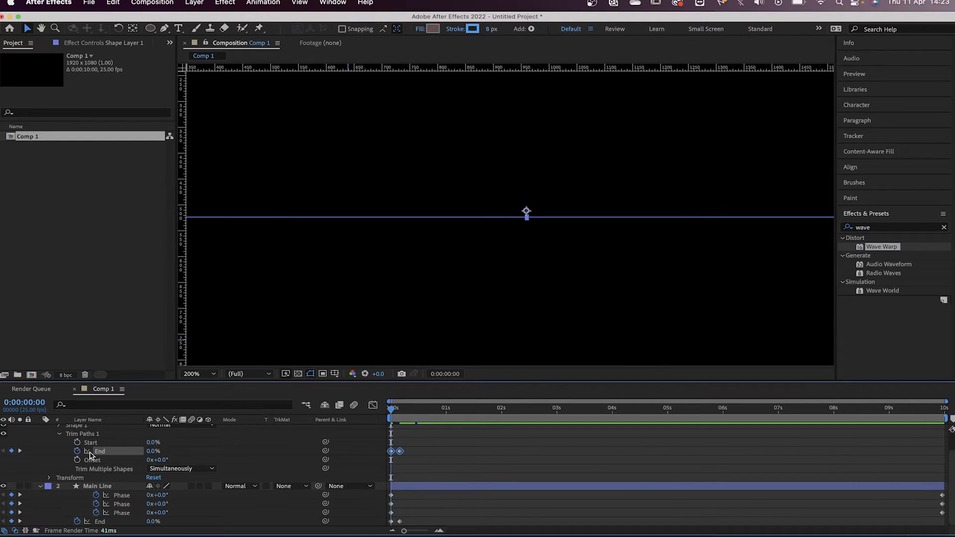
Compare the End keyframes on both layers and preview the blue line shooting across together with Main Line
left_click(408, 525)
left_click_drag(409, 521, 386, 526)
left_click_drag(411, 450, 384, 453)
left_click(448, 448)
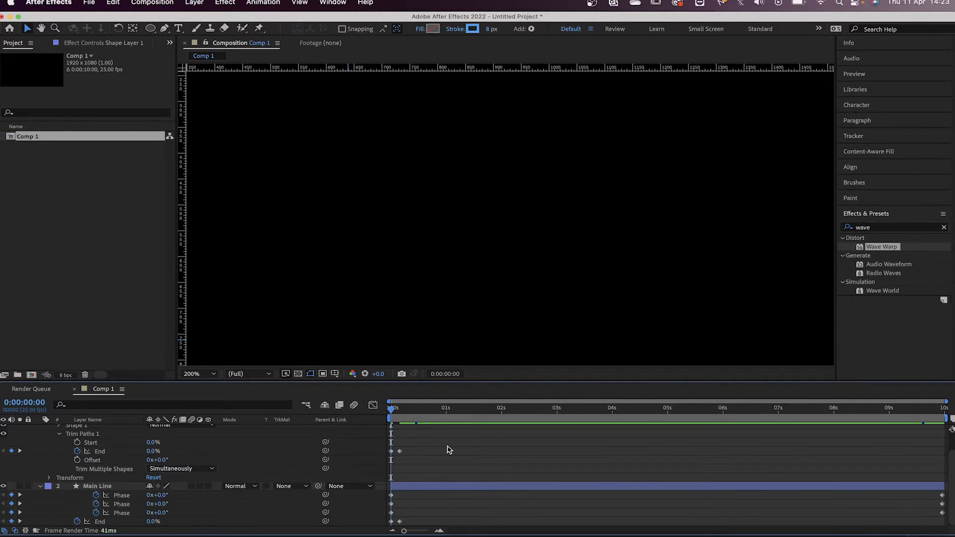
key("space")
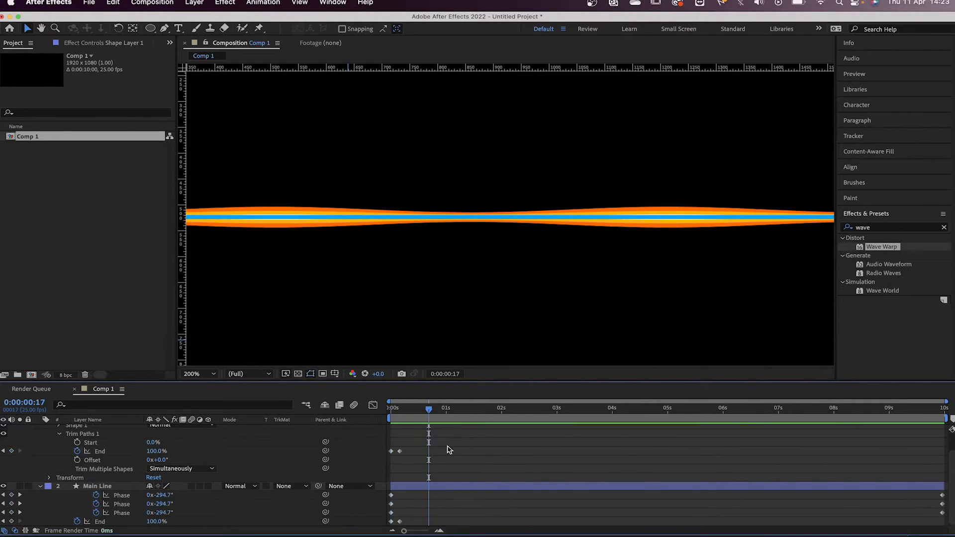
Move Shape Layer 1 below Main Line in the layer stack, hide Main Line, and preview the blue line alone
key("comma")
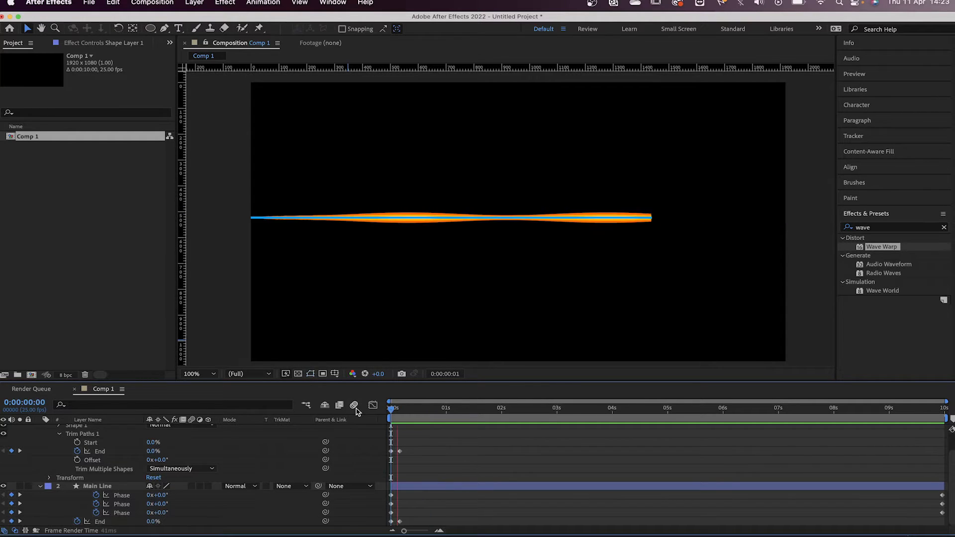
left_click(41, 486)
left_click(104, 430)
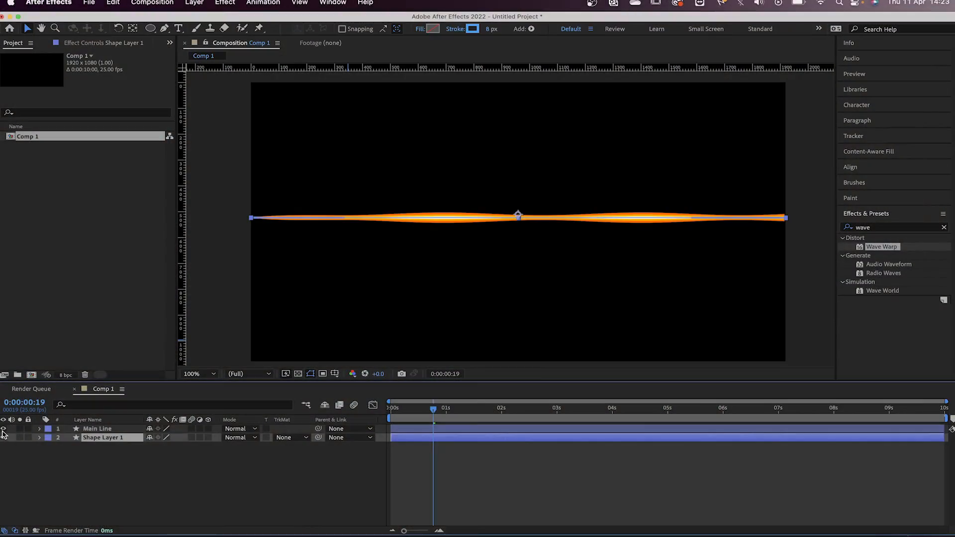
left_click(4, 430)
left_click(431, 486)
key("space")
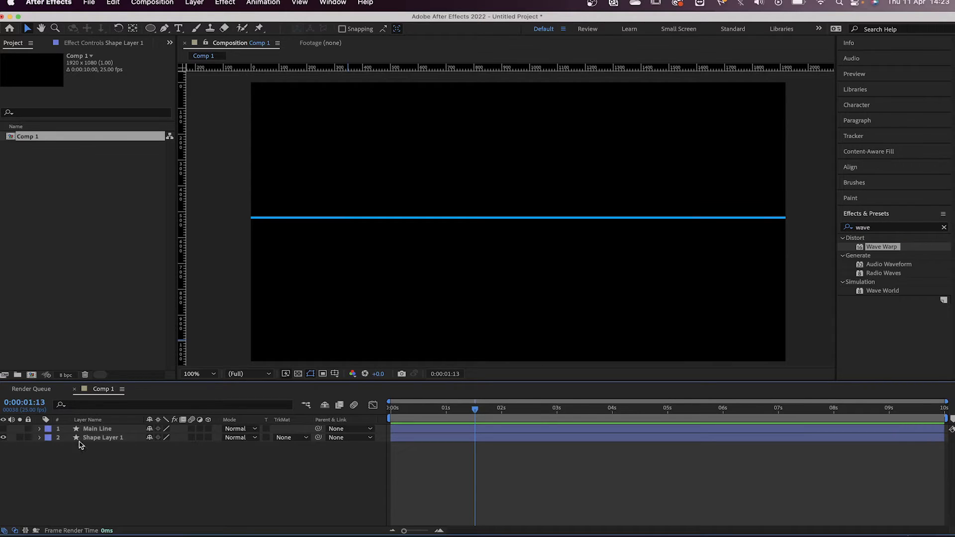
Add Wiggle Paths to the contents of Shape Layer 1 and preview the blue line's motion
left_click(40, 439)
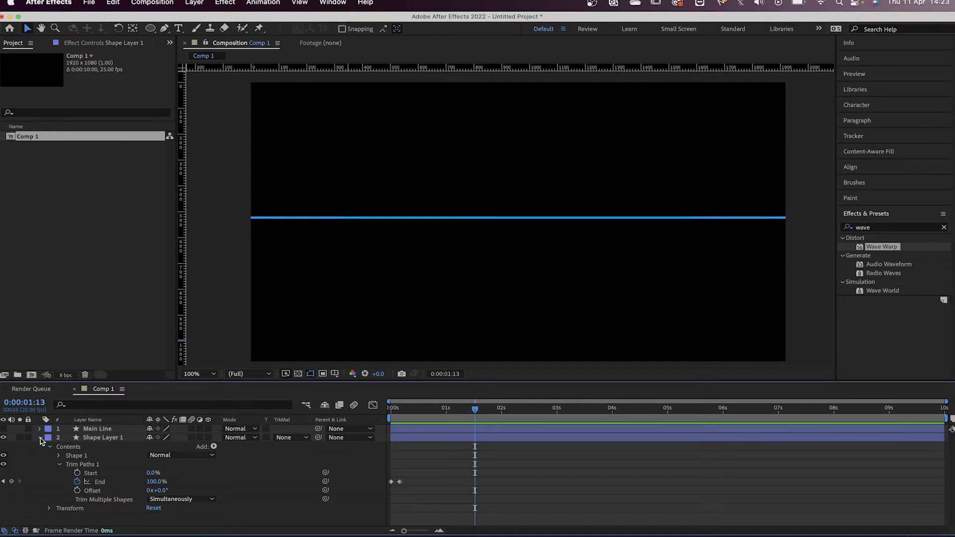
left_click(82, 448)
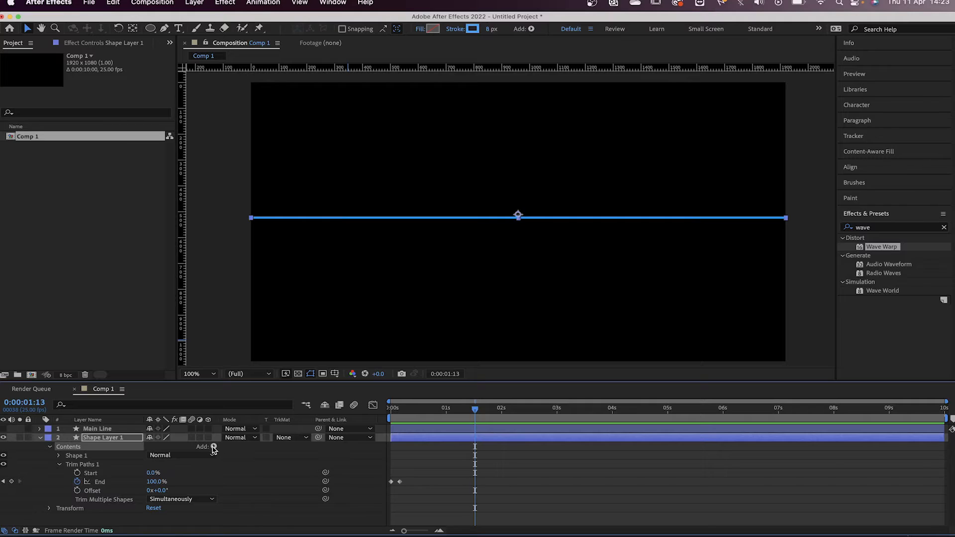
left_click(214, 448)
left_click(237, 505)
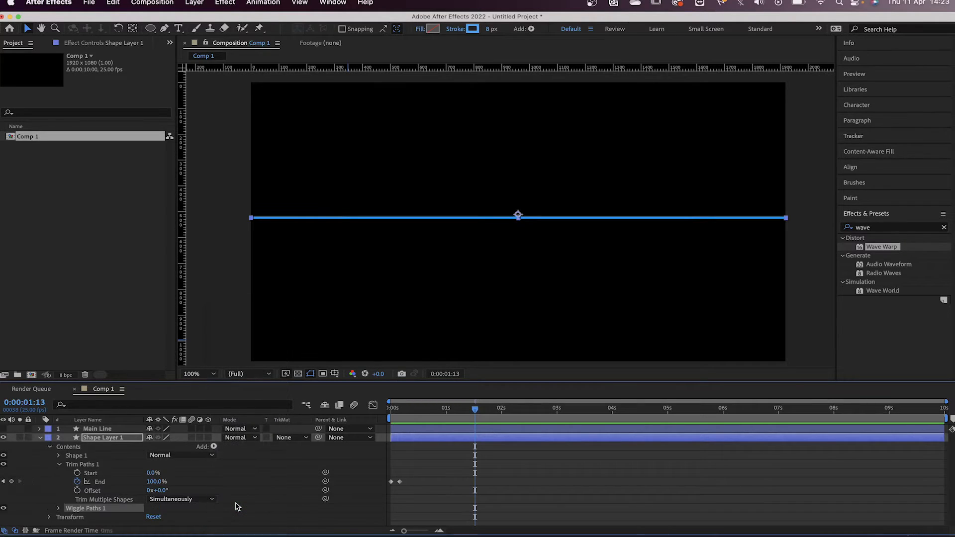
left_click(526, 466)
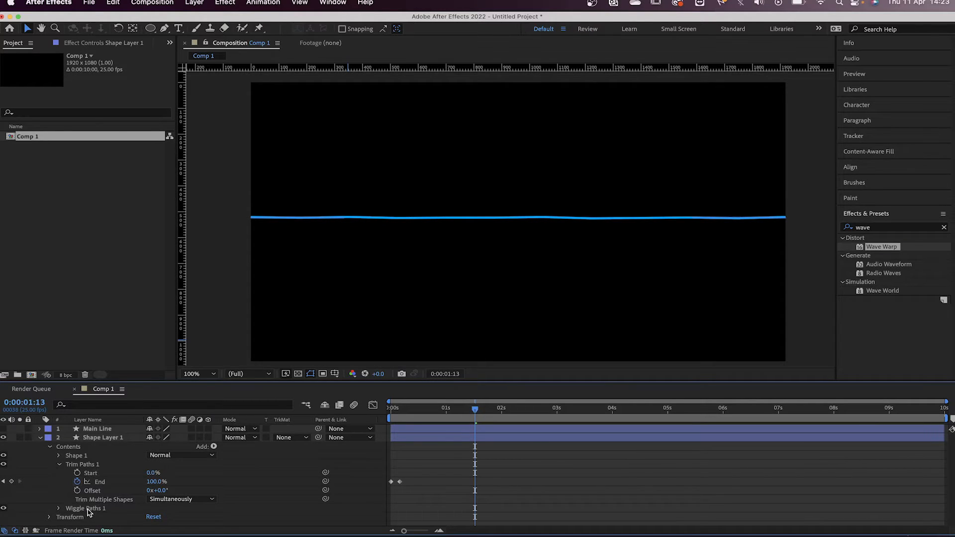
key("space")
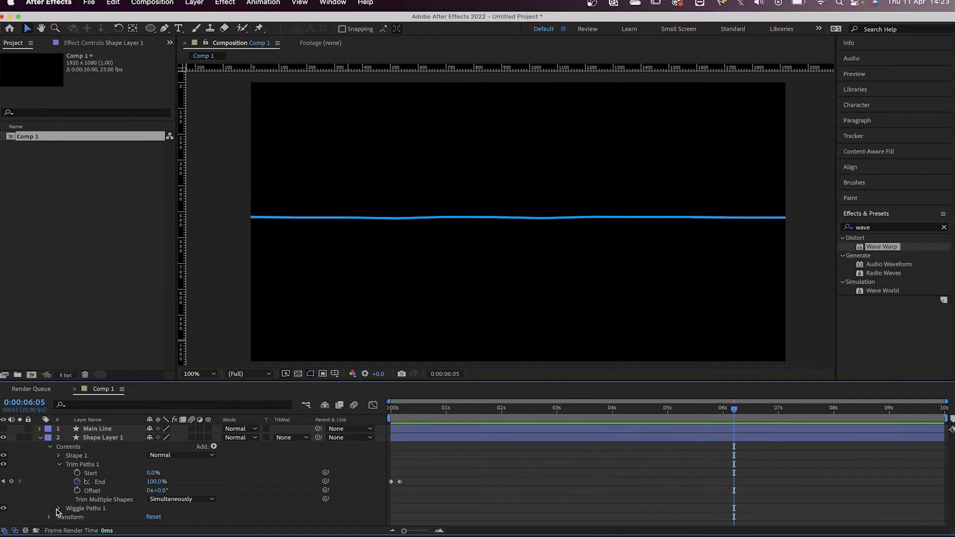
Set the Wiggle Paths Size to 88 and Points to Smooth, and check the curve at several times
left_click(58, 509)
scroll(57, 509, "down", 4)
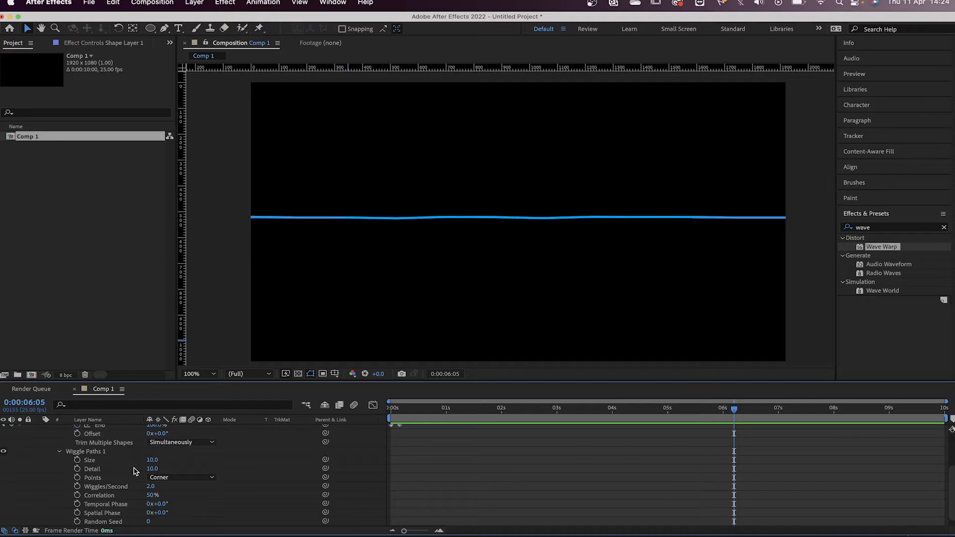
left_click_drag(151, 461, 196, 461)
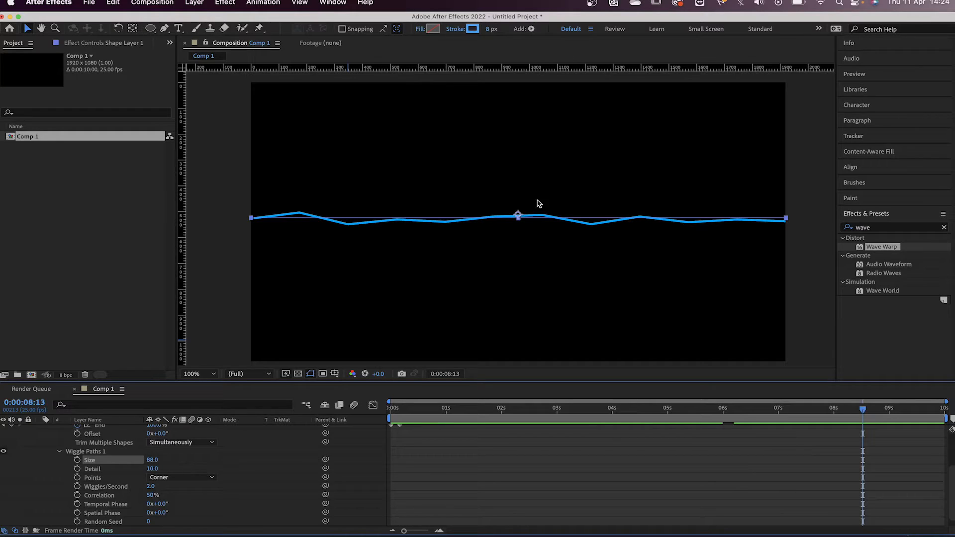
left_click(123, 479)
left_click(177, 479)
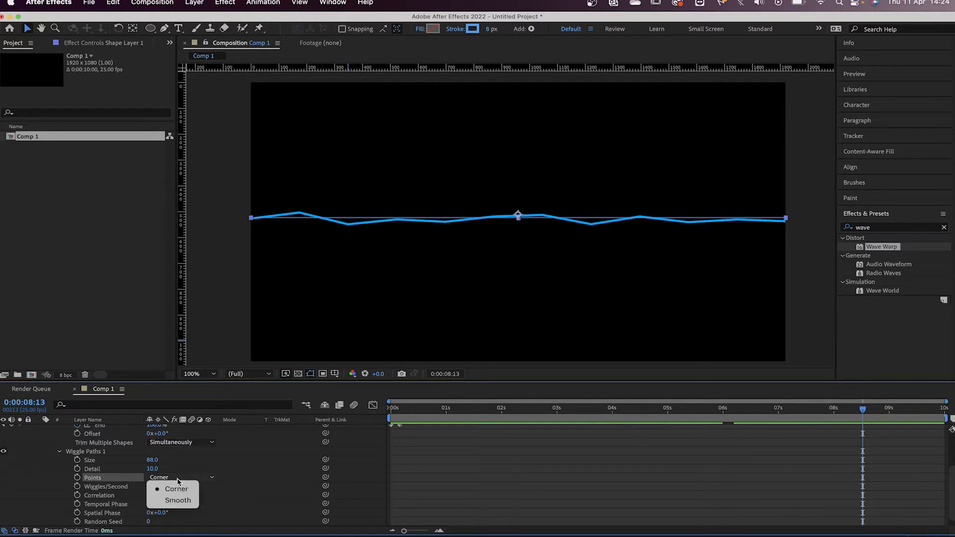
left_click(179, 500)
left_click(435, 410)
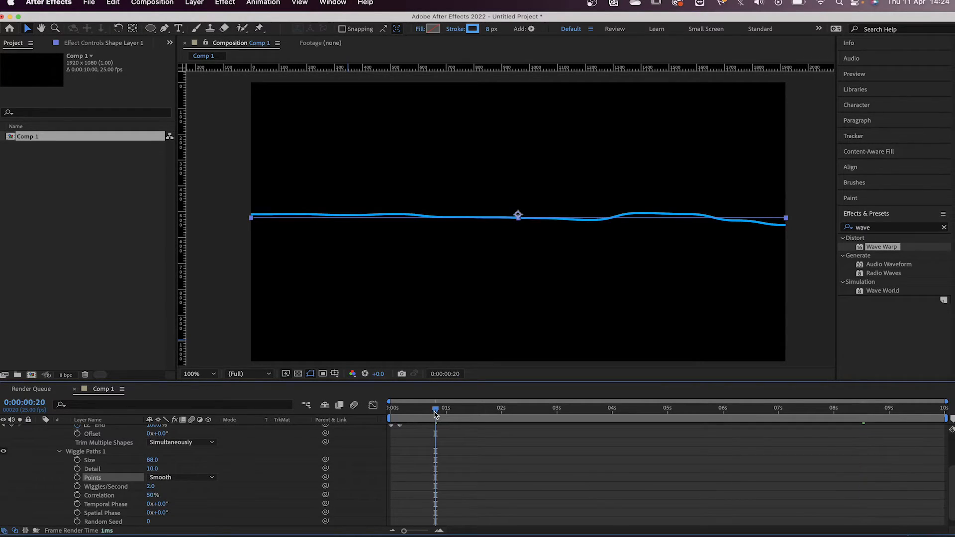
left_click_drag(435, 410, 520, 411)
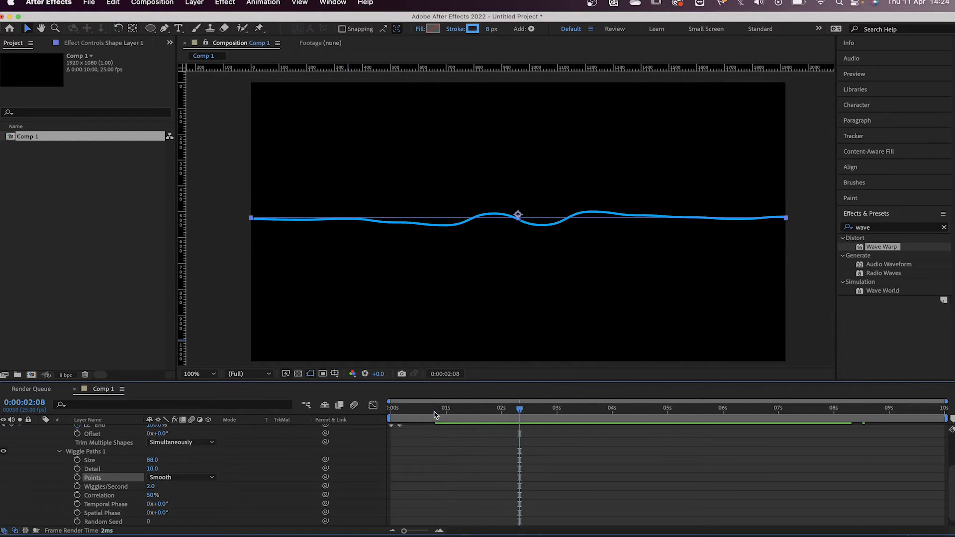
Increase the Wiggle Paths Size to 132 and Detail to 43, and preview the blue line
mouse_move(154, 461)
left_mouse_down()
mouse_move(179, 458)
mouse_move(152, 453)
mouse_move(193, 453)
mouse_move(169, 452)
mouse_move(169, 468)
mouse_move(202, 465)
mouse_move(145, 463)
mouse_move(155, 461)
left_mouse_up()
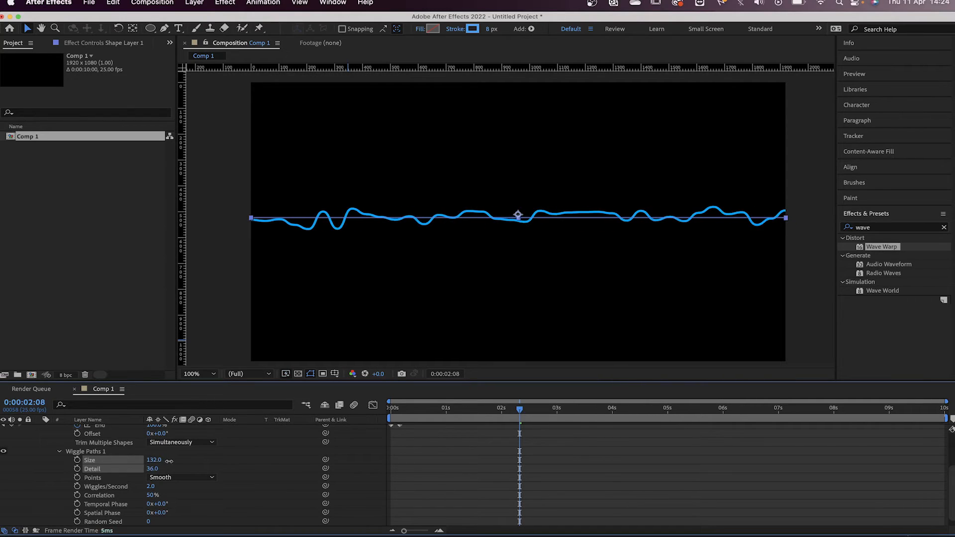
key("space")
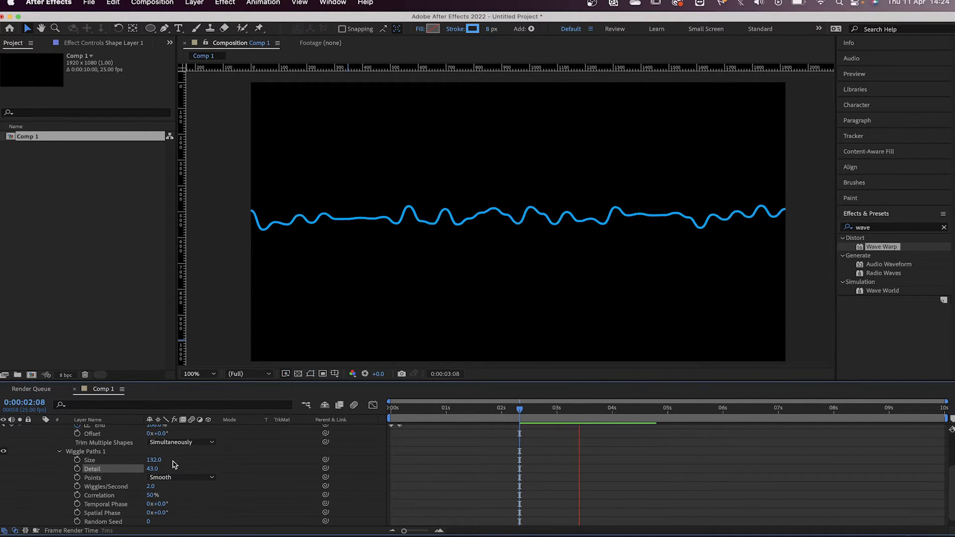
key("space")
Make Main Line visible again and preview it together with the wiggling blue line
scroll(97, 468, "up", 3)
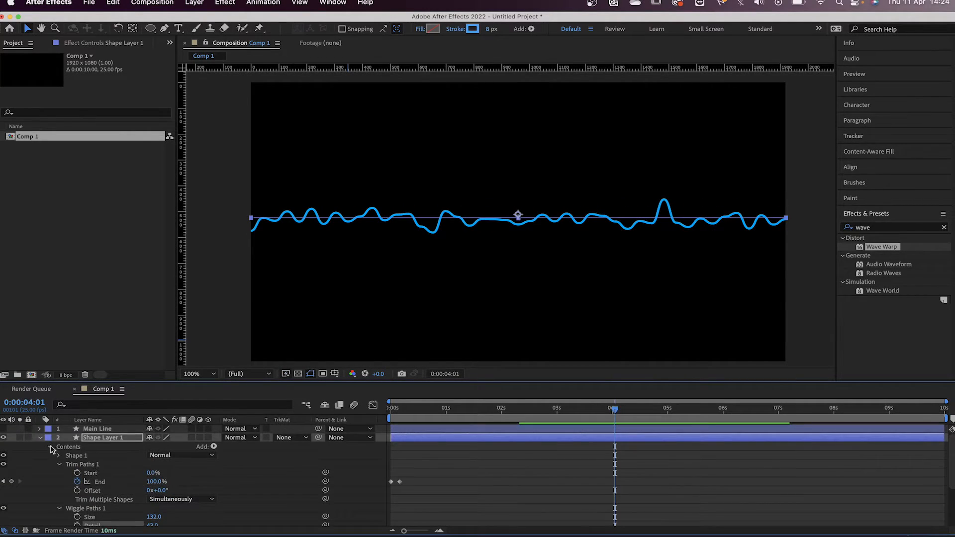
left_click(4, 430)
key("space")
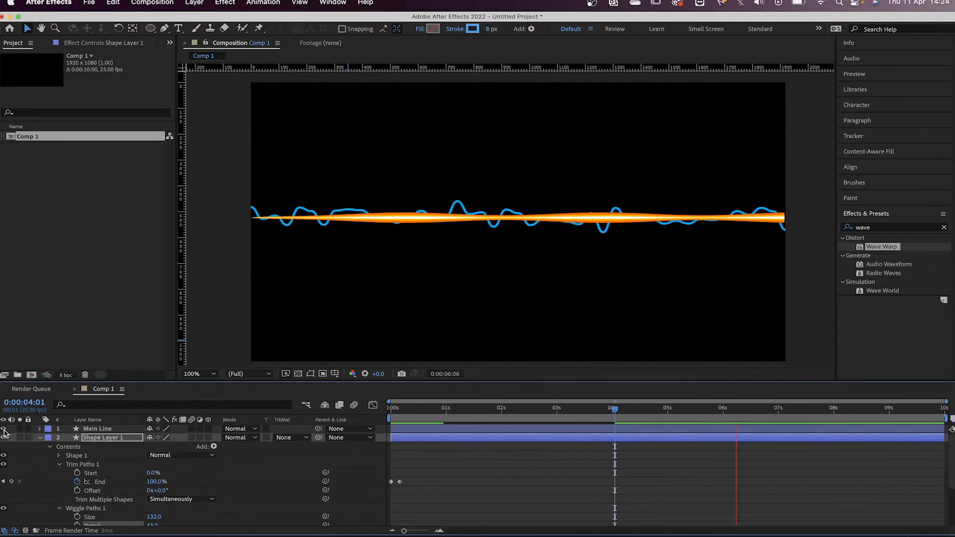
key("space")
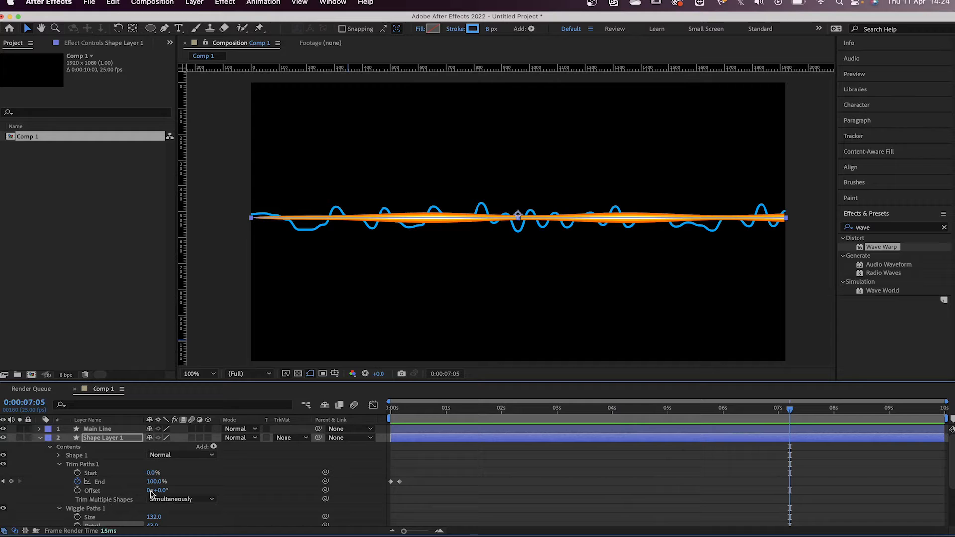
Reduce the Wiggle Paths Detail to 19 and preview the broader waves against Main Line
scroll(152, 494, "down", 3)
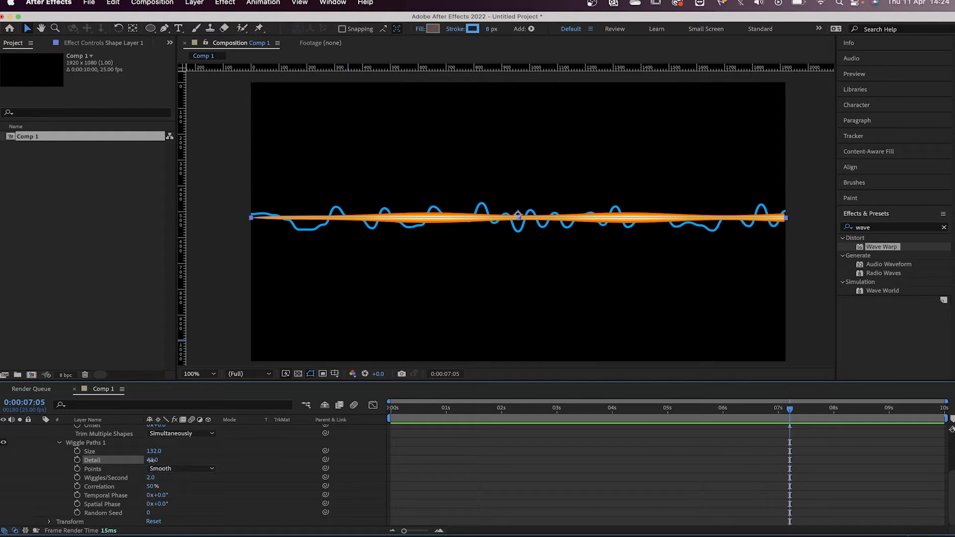
mouse_move(152, 460)
left_mouse_down()
mouse_move(165, 461)
mouse_move(135, 459)
left_mouse_up()
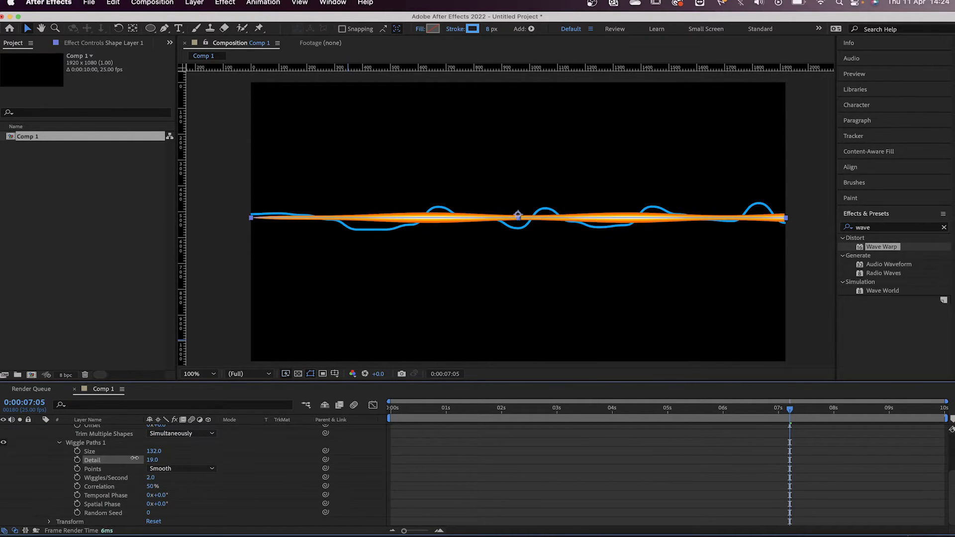
key("space")
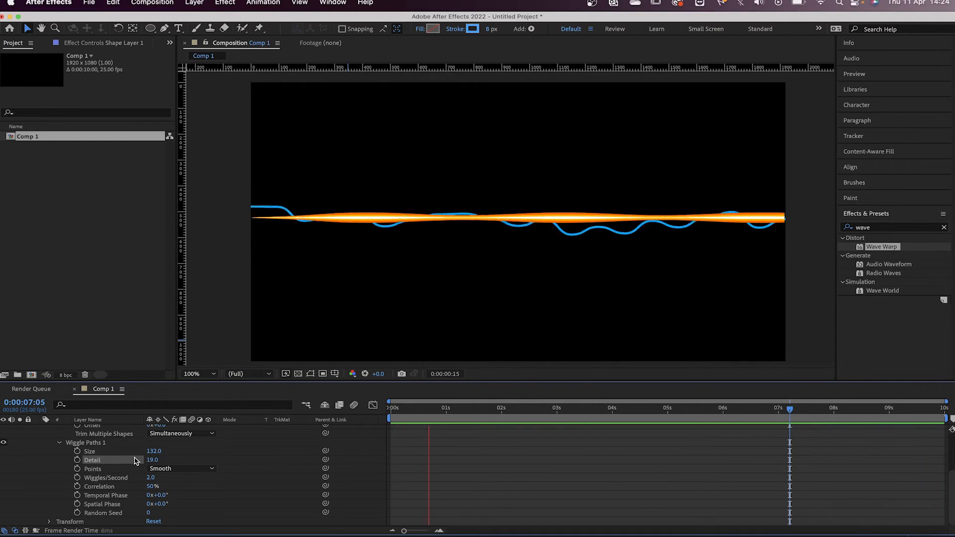
key("space")
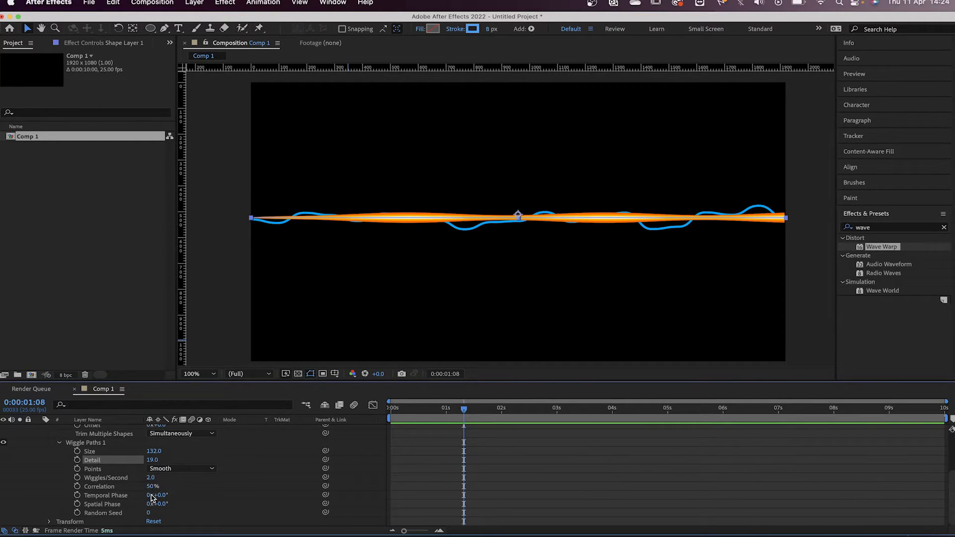
Reduce the blue line's Stroke 1 width to 5 and preview the animation
scroll(67, 444, "up", 3)
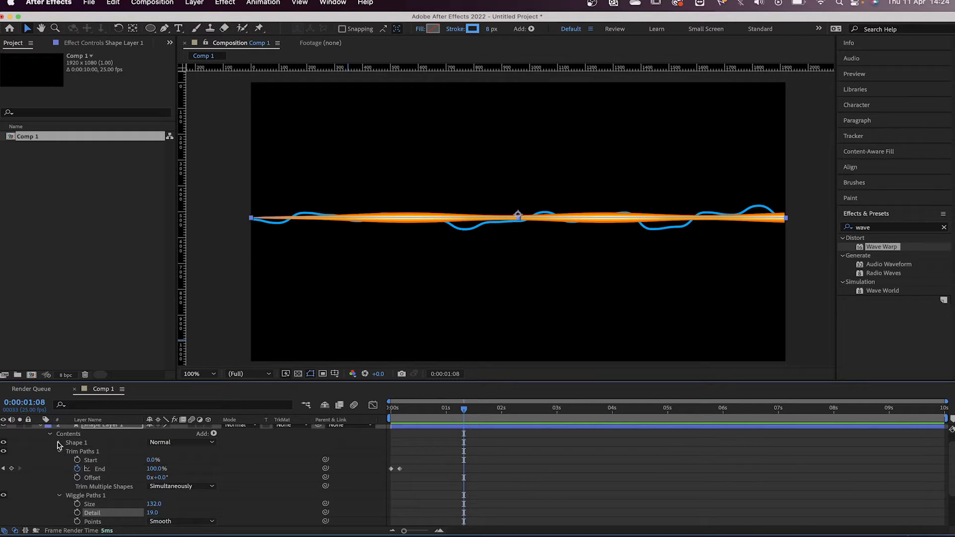
left_click(59, 443)
left_click(68, 460)
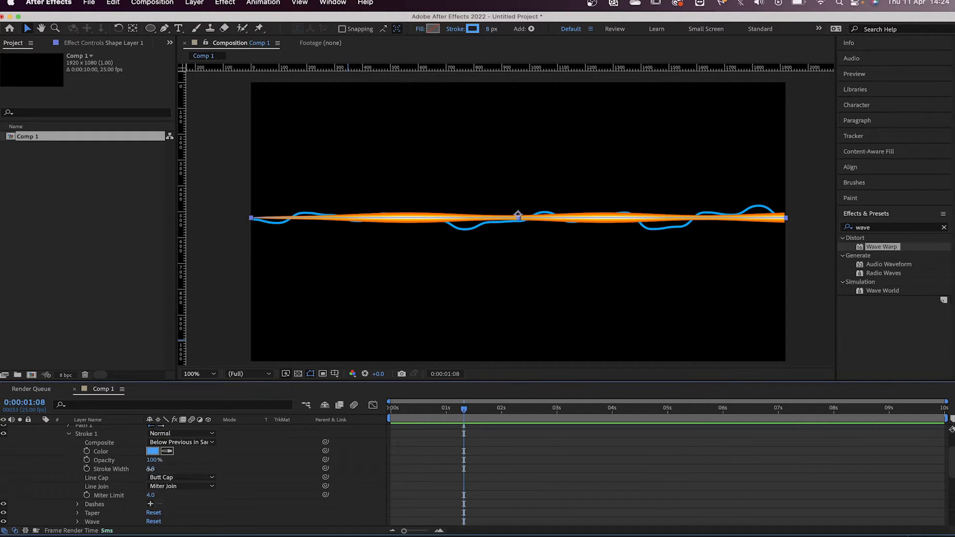
left_click_drag(148, 469, 145, 469)
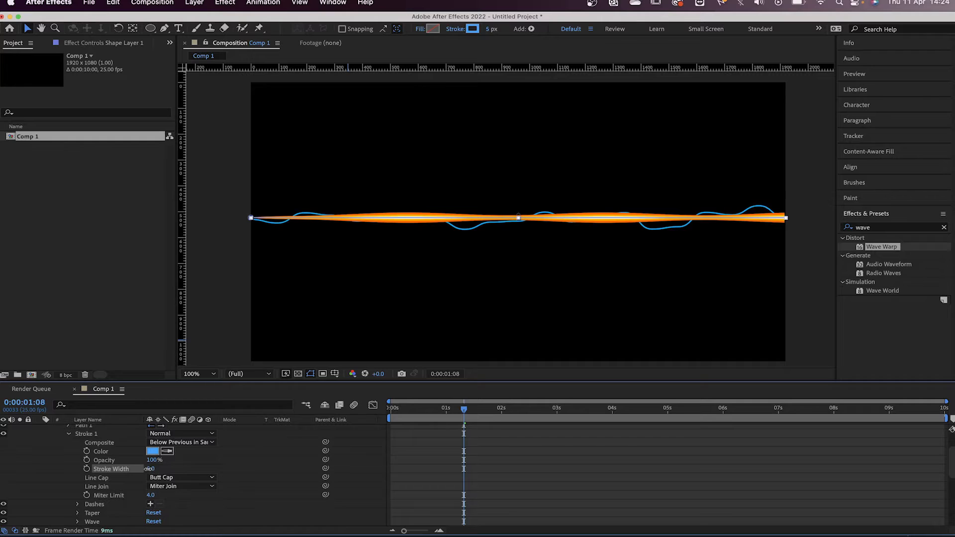
key("space")
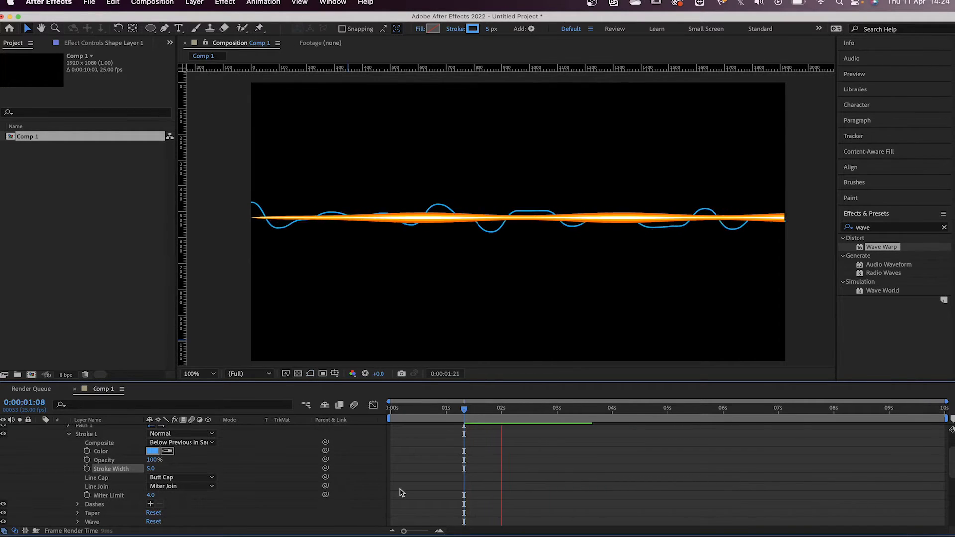
Set the Wiggle Paths Wiggles/Second to 5 and preview the animation
scroll(234, 497, "down", 5)
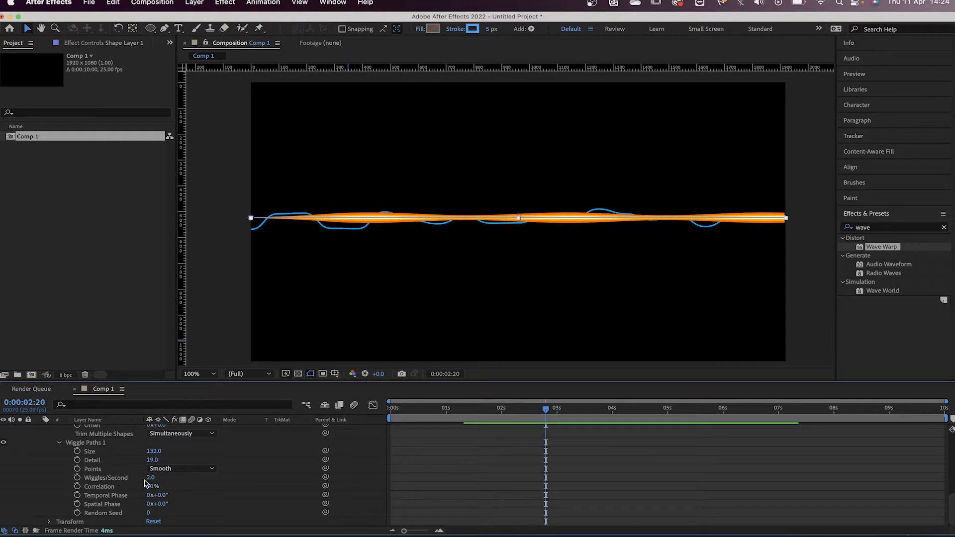
left_click(150, 478)
key("Return")
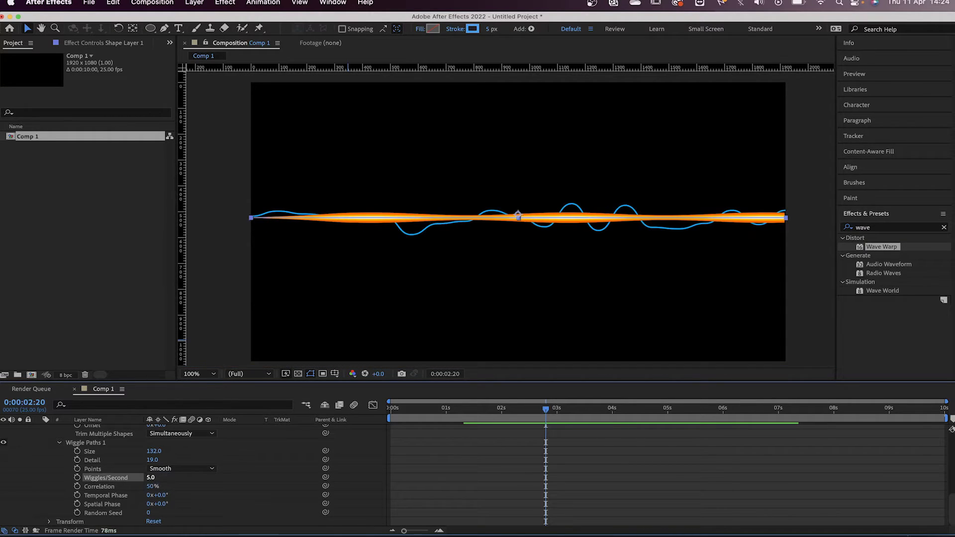
key("space")
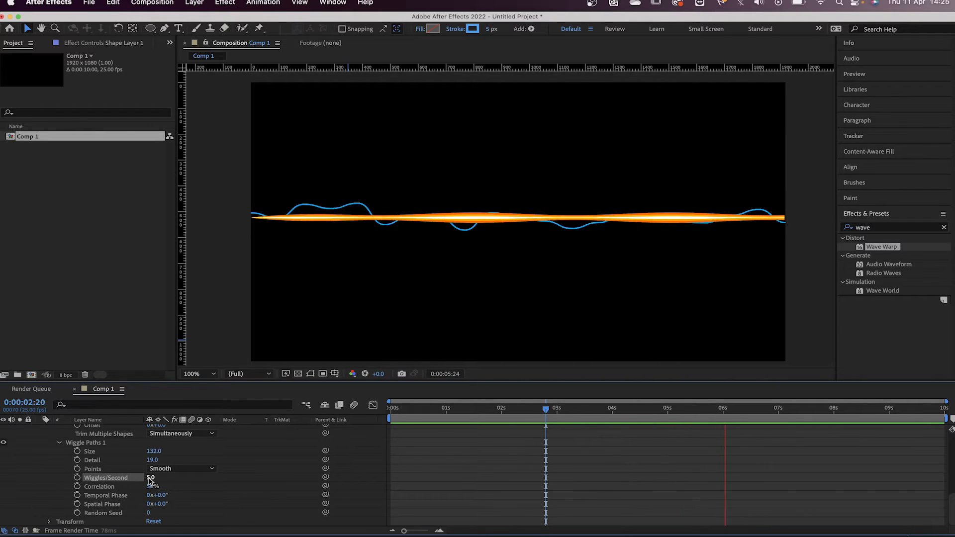
key("space")
Set the Wiggle Paths Wiggles/Second to 7 and preview the faster wiggle
left_click(151, 478)
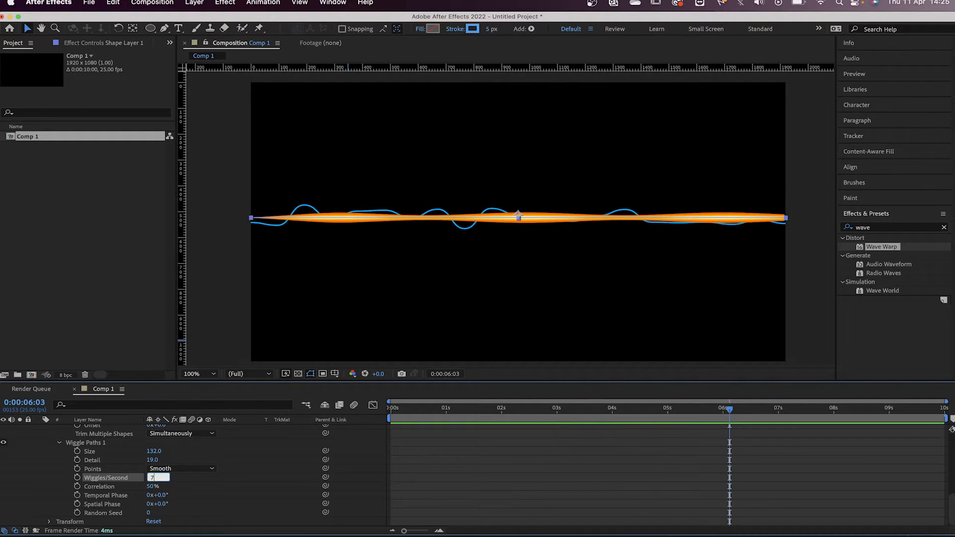
type("7")
key("Return")
key("space")
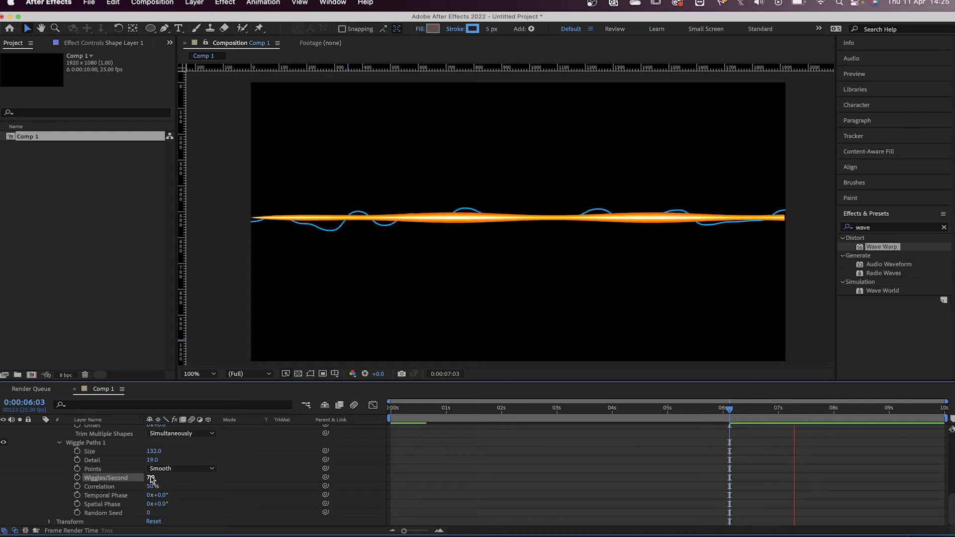
key("space")
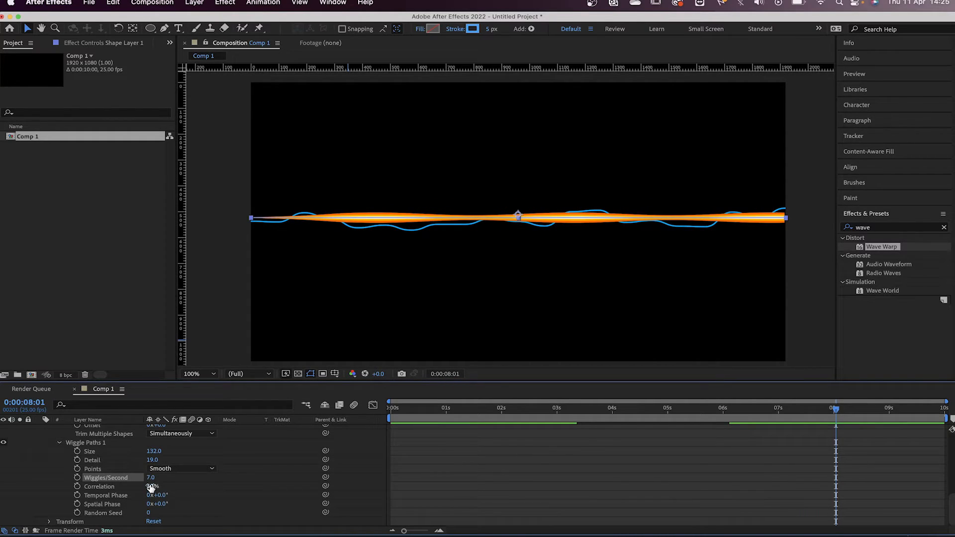
Lower the Wiggle Paths Correlation to 37%, preview the result, and check the first second of the animation
left_click_drag(151, 488, 155, 488)
key("space")
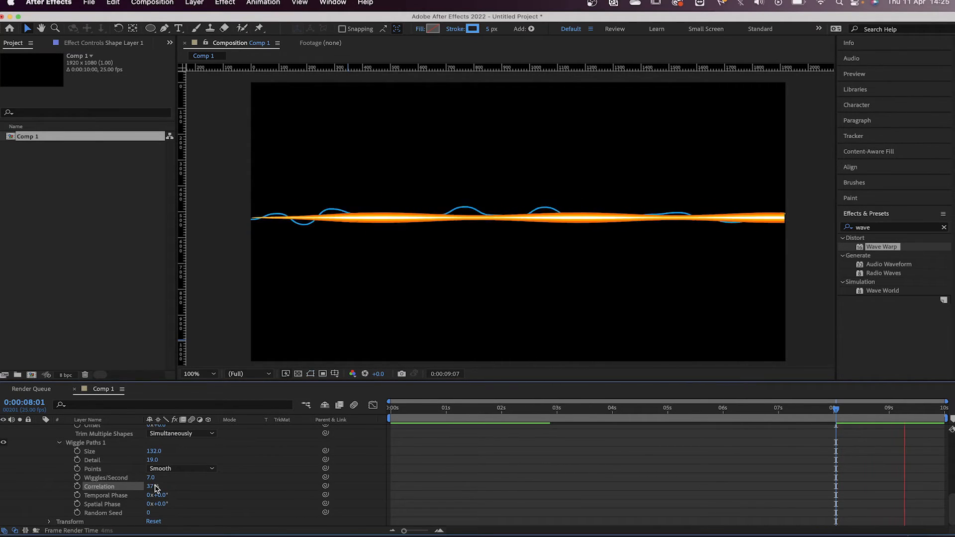
key("space")
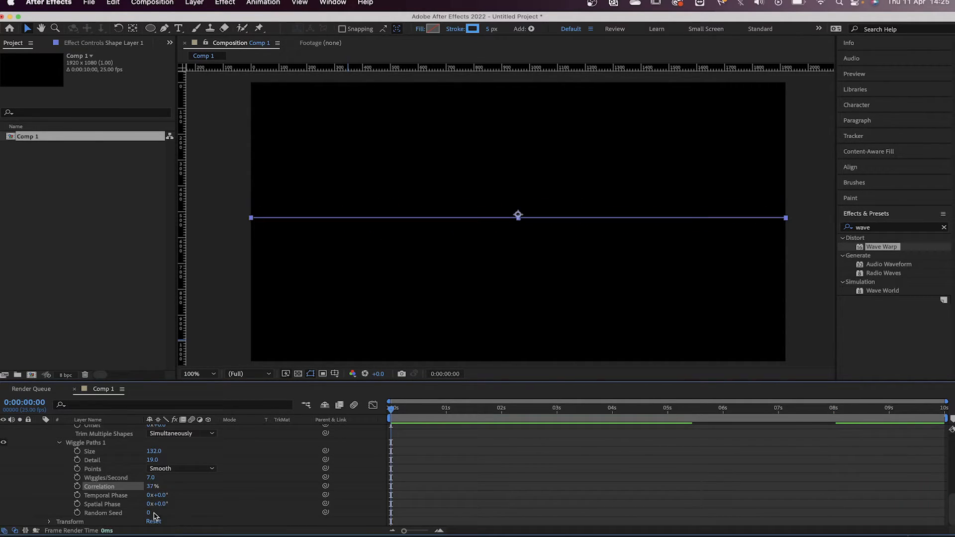
left_click_drag(393, 418, 442, 413)
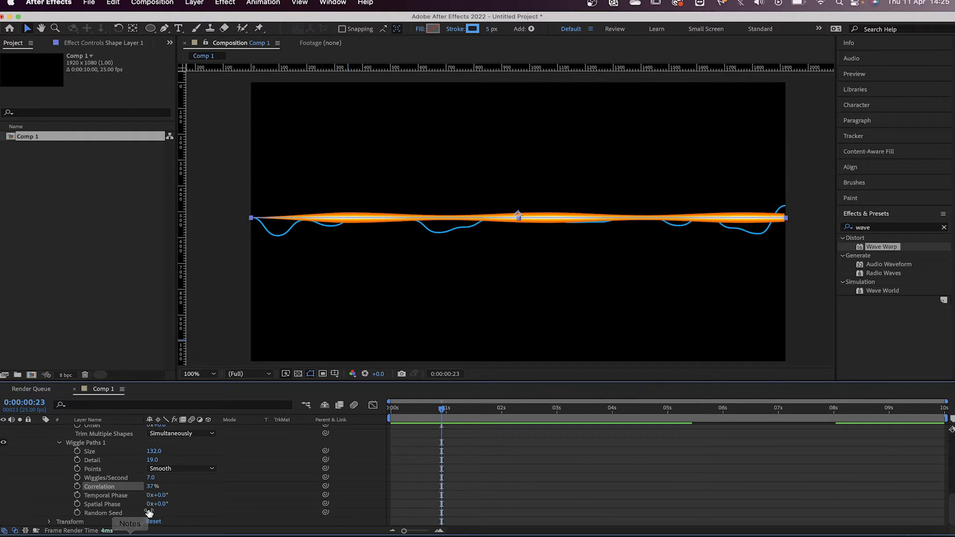
Set the Wiggle Paths Spatial Phase to 1x+240° and preview the blue line's movement
left_click_drag(160, 505, 577, 535)
key("space")
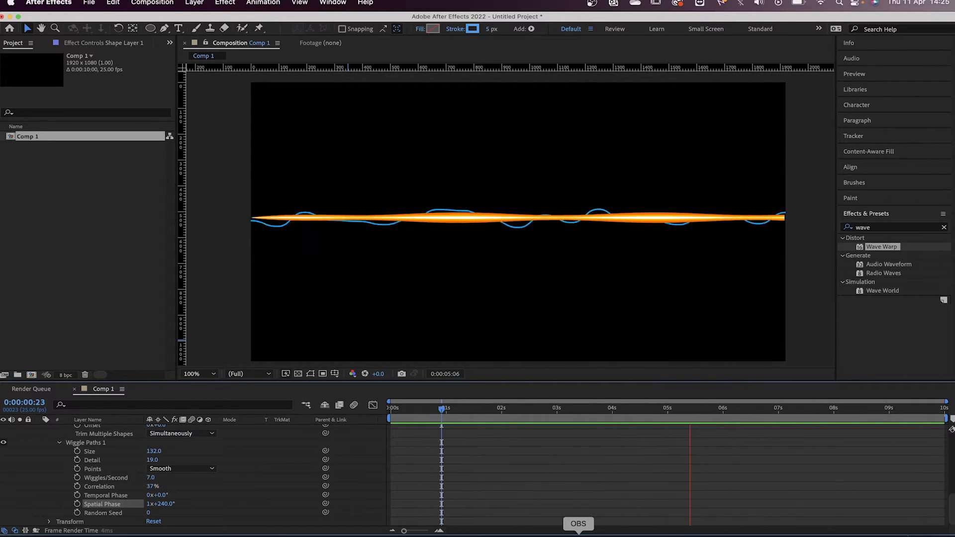
key("space")
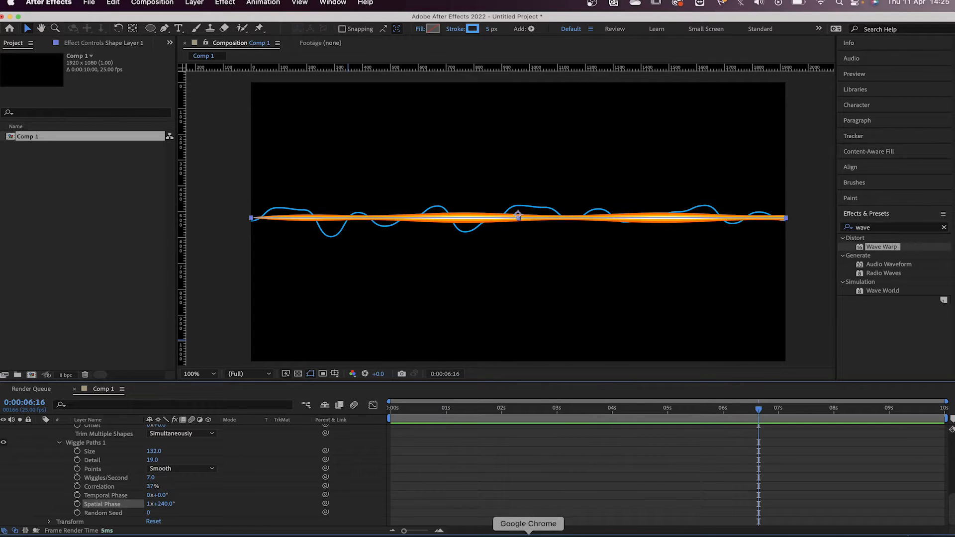
Try a Wiggle Paths Size of 115 with a Detail of 8 and preview the blue line
left_click_drag(154, 450, 132, 458)
key("space")
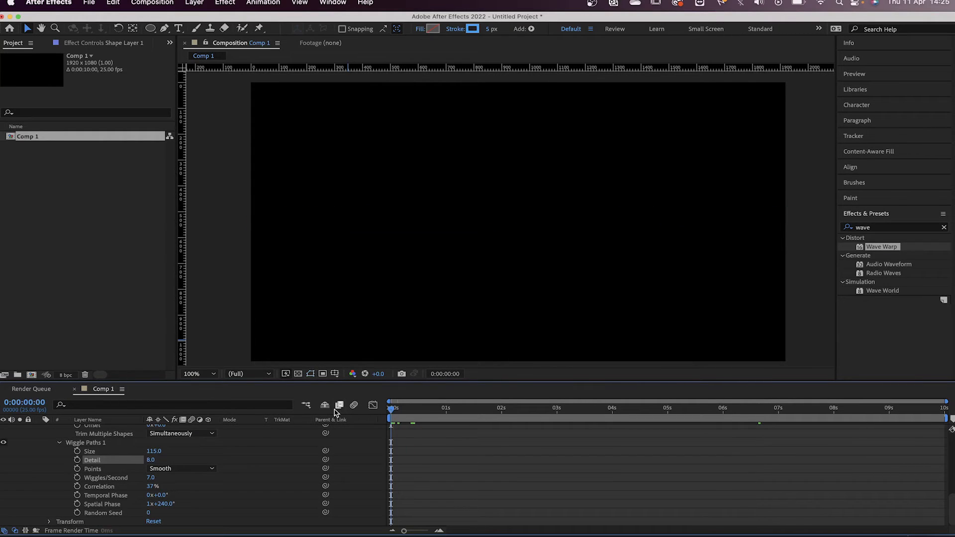
key("space")
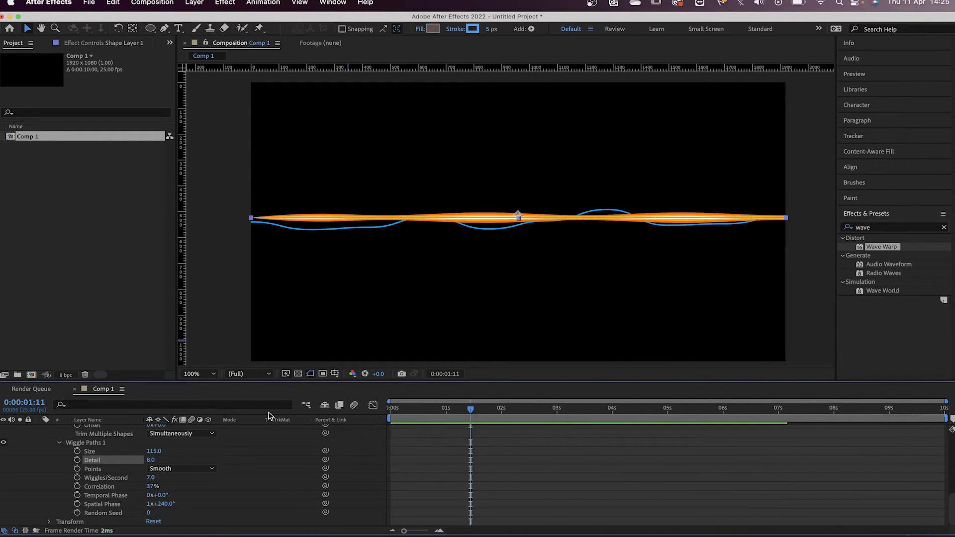
Set the Wiggle Paths Size to 144 and Detail to 28, and preview the animation from the beginning
mouse_move(154, 451)
left_mouse_down()
mouse_move(167, 452)
mouse_move(152, 460)
mouse_move(163, 460)
left_mouse_up()
left_click(531, 455)
key("space")
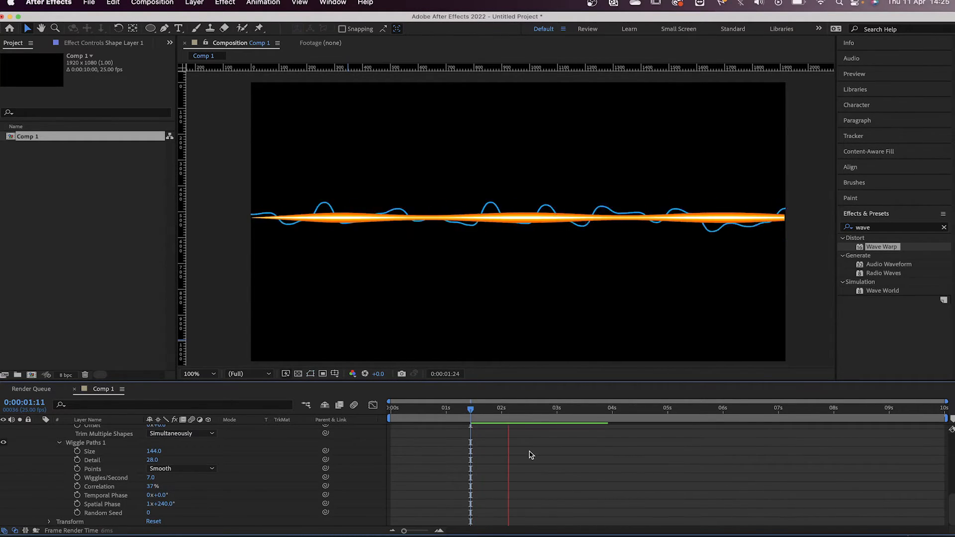
key("space")
left_click_drag(443, 410, 320, 407)
key("space")
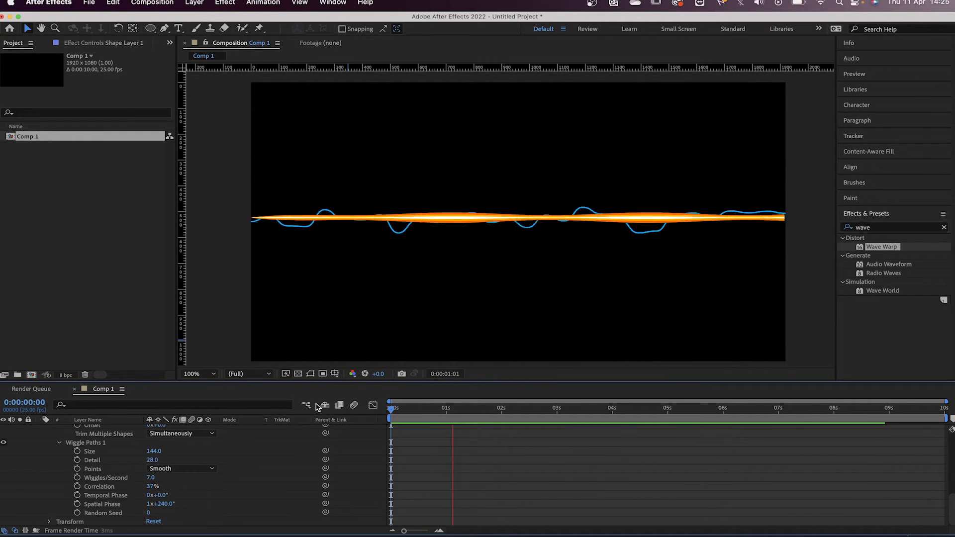
key("space")
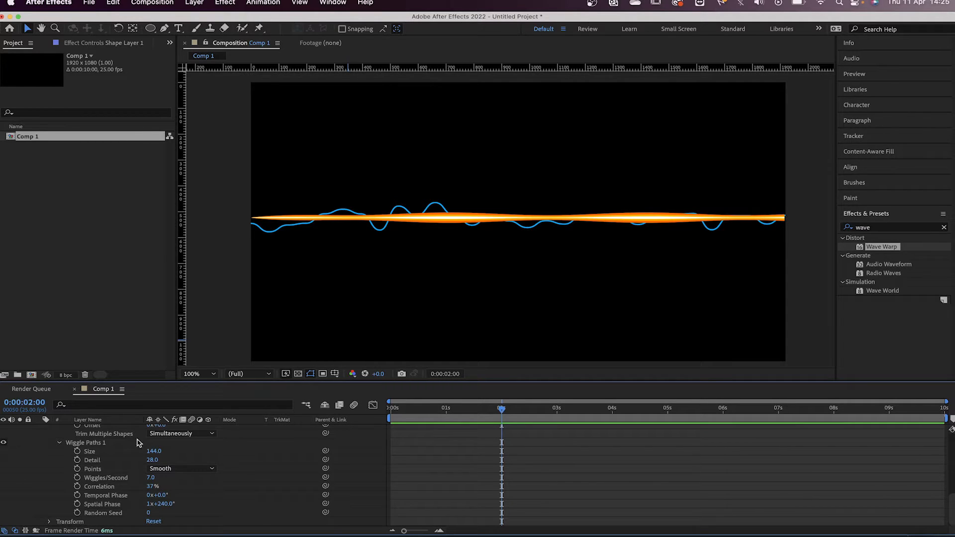
Collapse the blue line layer's properties and add a new adjustment layer above the existing layers
scroll(100, 448, "up", 5)
left_click(40, 438)
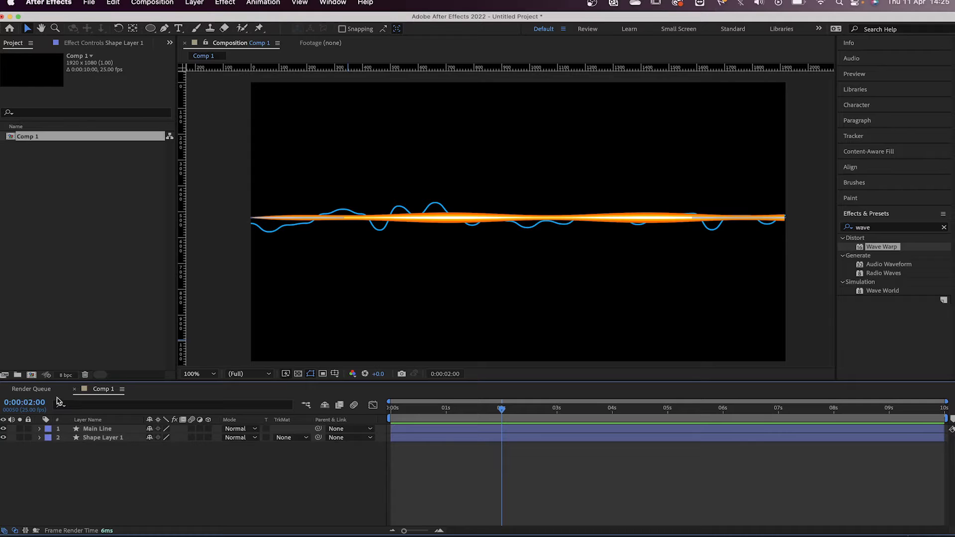
left_click(202, 5)
mouse_move(204, 20)
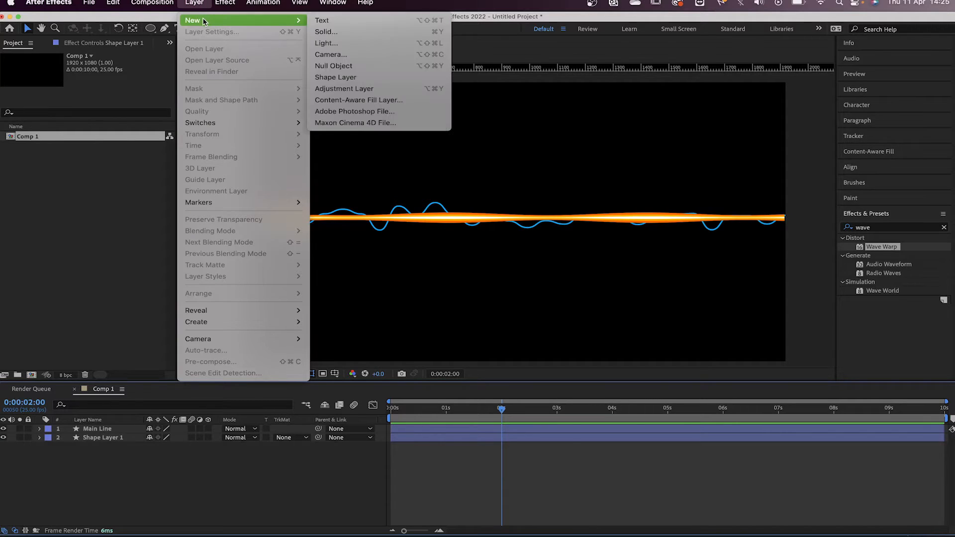
left_click(363, 88)
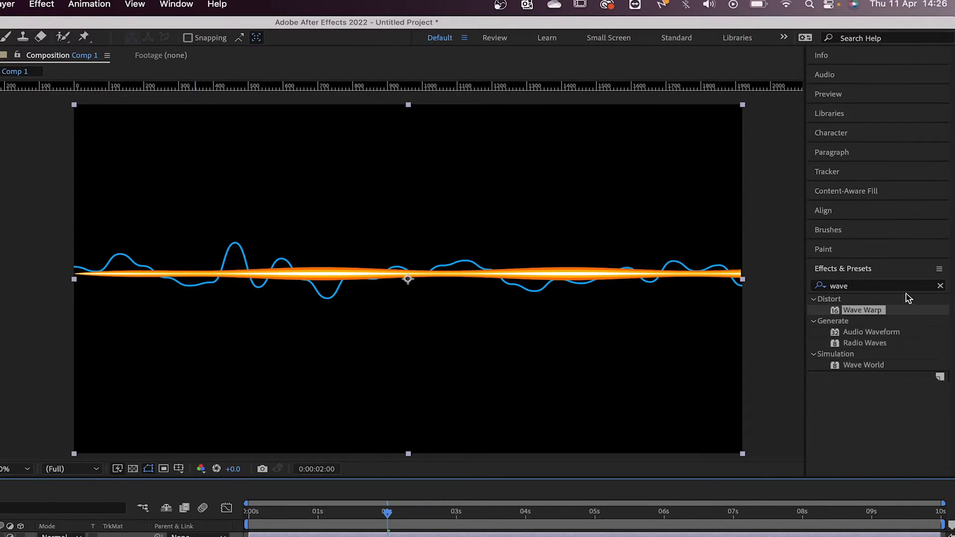
Clear the old effects search, bring Effects & Presets back into view and search it for "lightn"
left_click(940, 286)
left_click(176, 5)
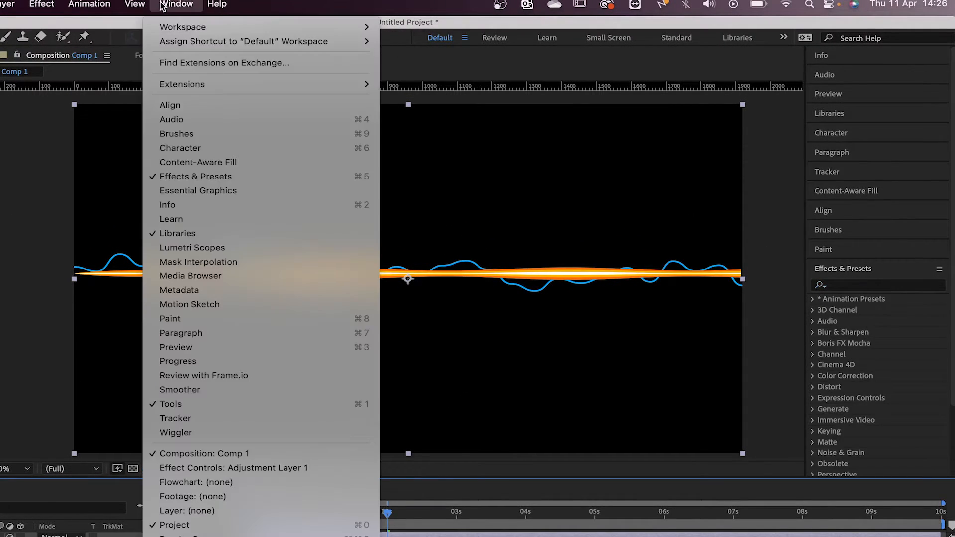
left_click(233, 115)
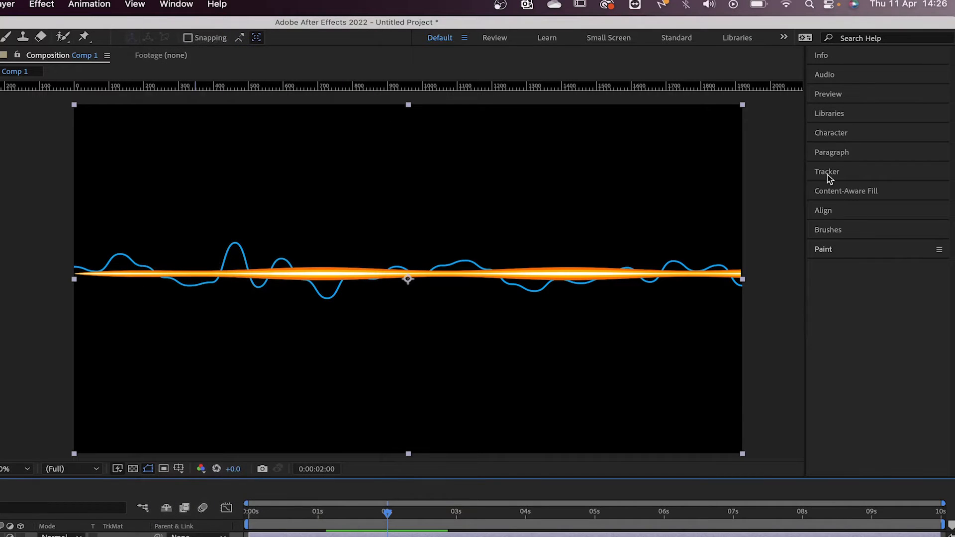
left_click(176, 5)
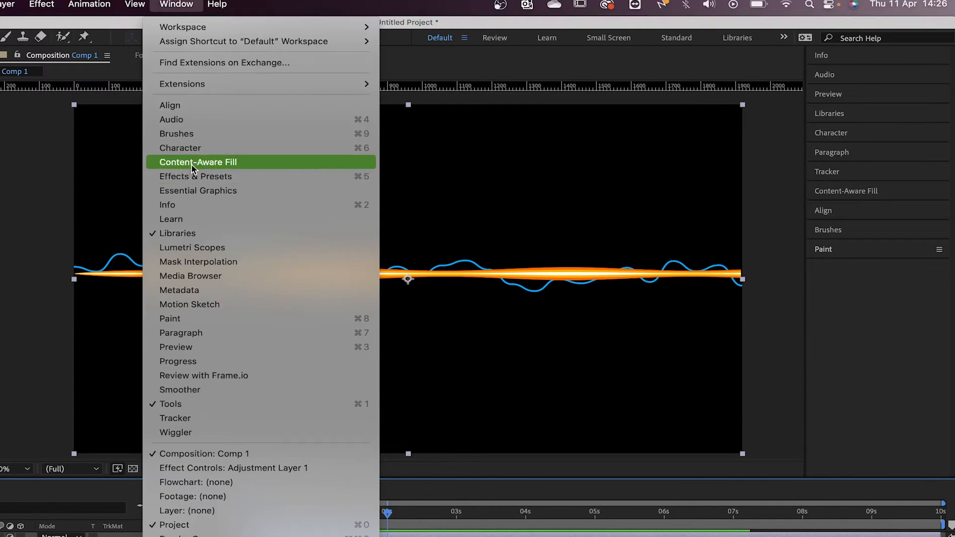
left_click(191, 177)
left_click(849, 287)
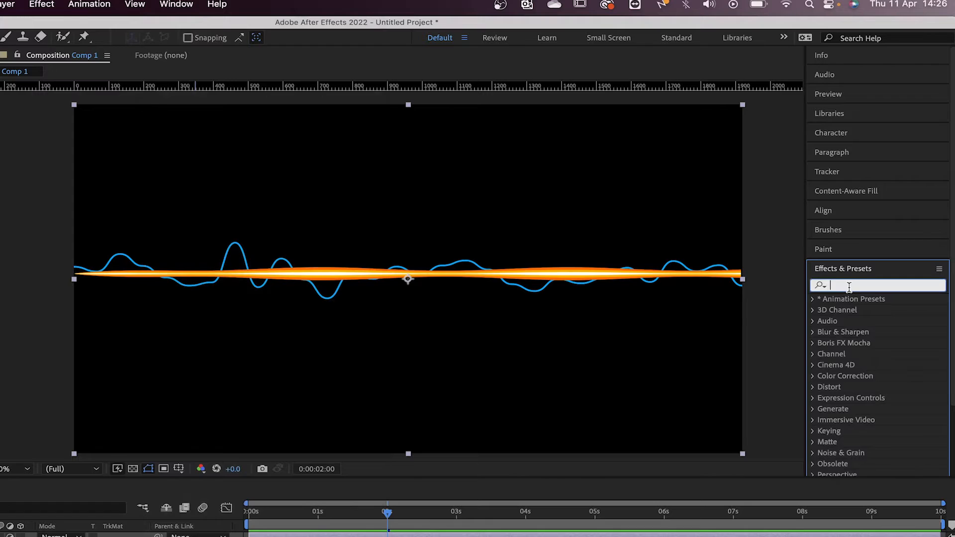
type("lightn")
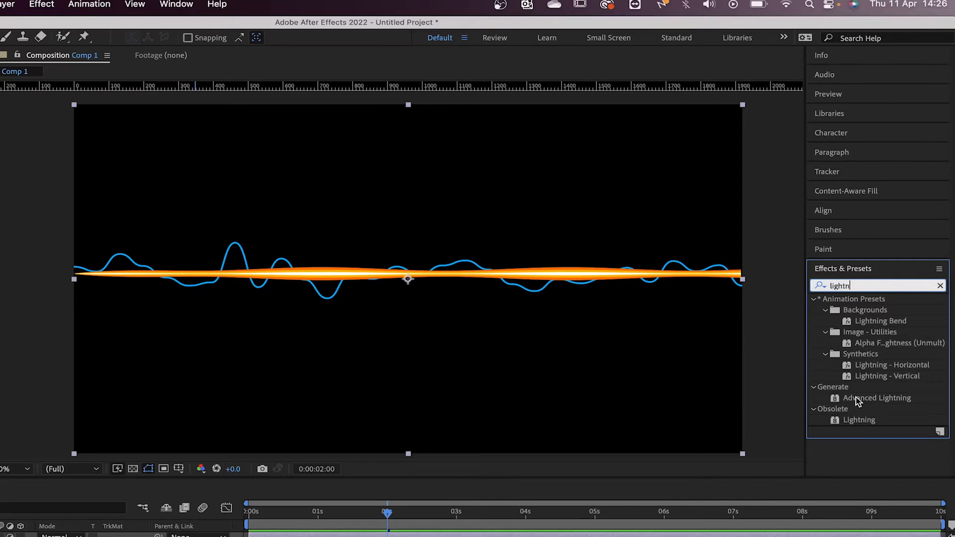
Try Advanced Lightning on the adjustment layer with Alpha Obstacle 10.60, Origin 1530, 212 and Direction 1379, 1026, and remove the effect
double_click(858, 400)
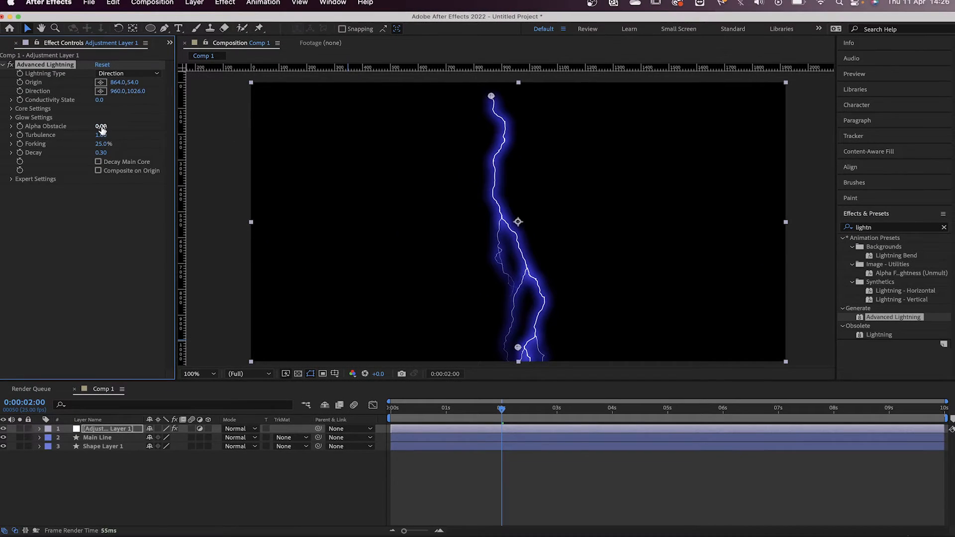
left_click_drag(101, 128, 152, 121)
left_click_drag(120, 82, 236, 95)
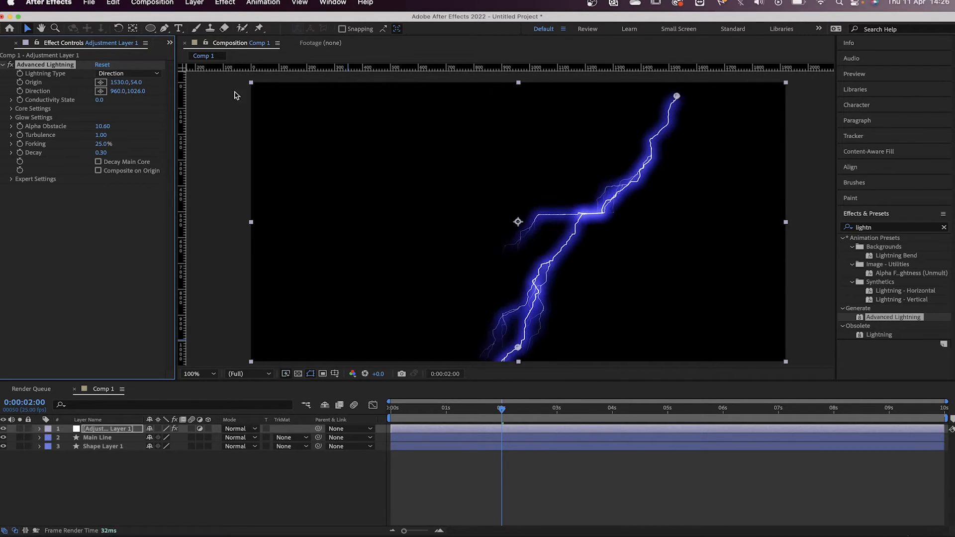
left_click_drag(135, 82, 331, 91)
left_click_drag(404, 109, 189, 116)
left_click_drag(118, 92, 364, 108)
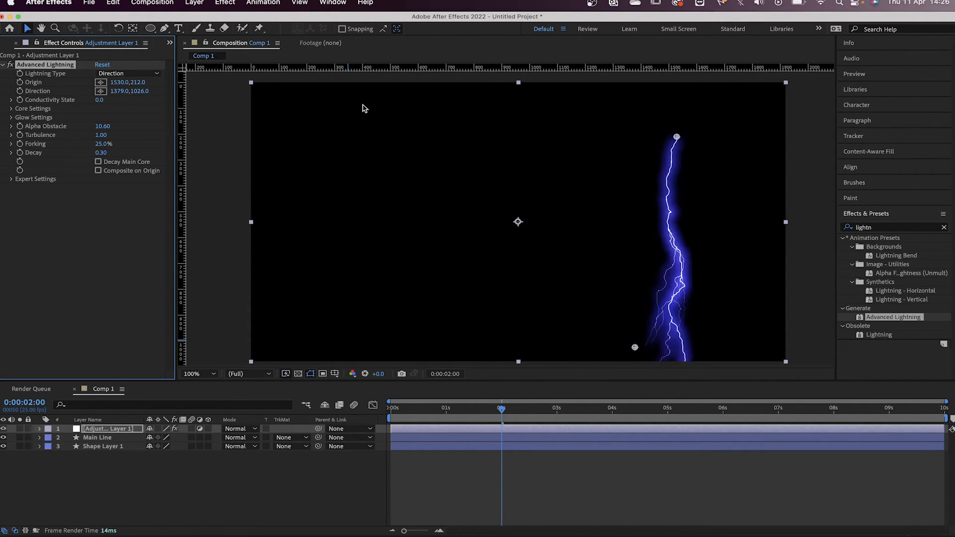
key("Delete")
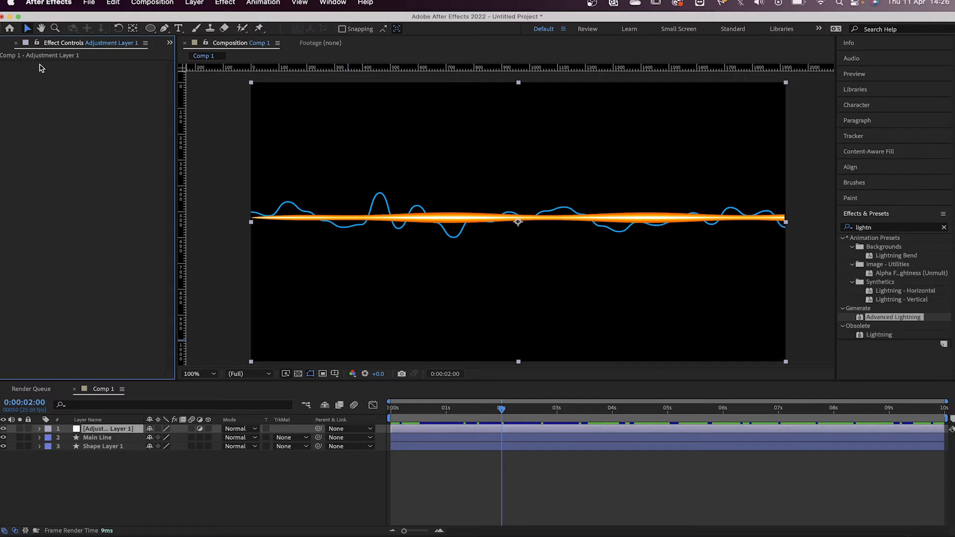
Apply the Lightning effect to the adjustment layer and preview it with Main Line and Shape Layer 1 hidden
double_click(866, 336)
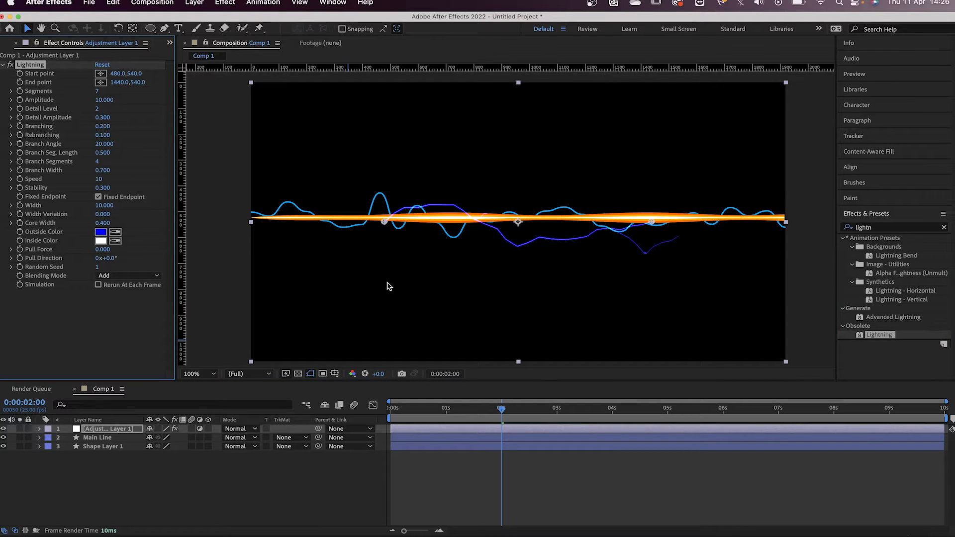
left_click_drag(3, 438, 3, 447)
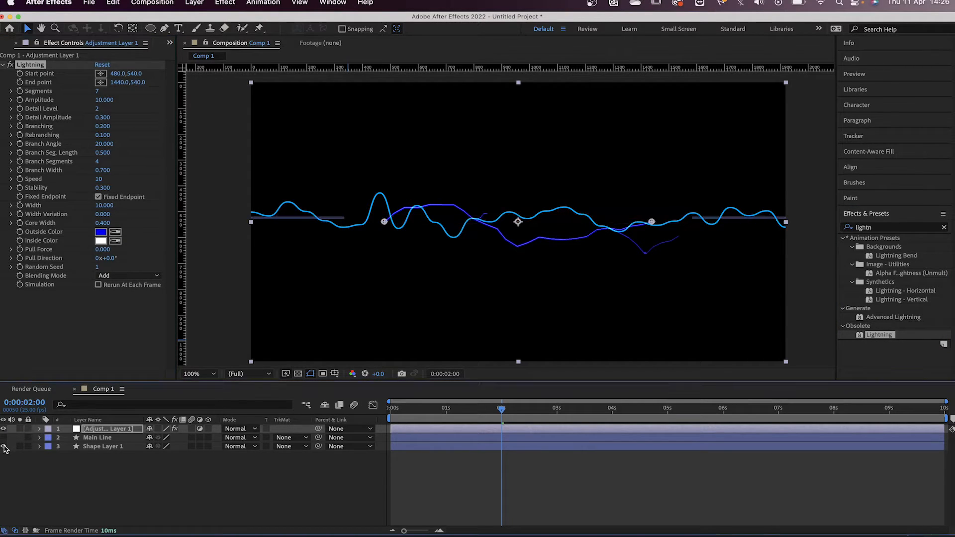
left_click(422, 409)
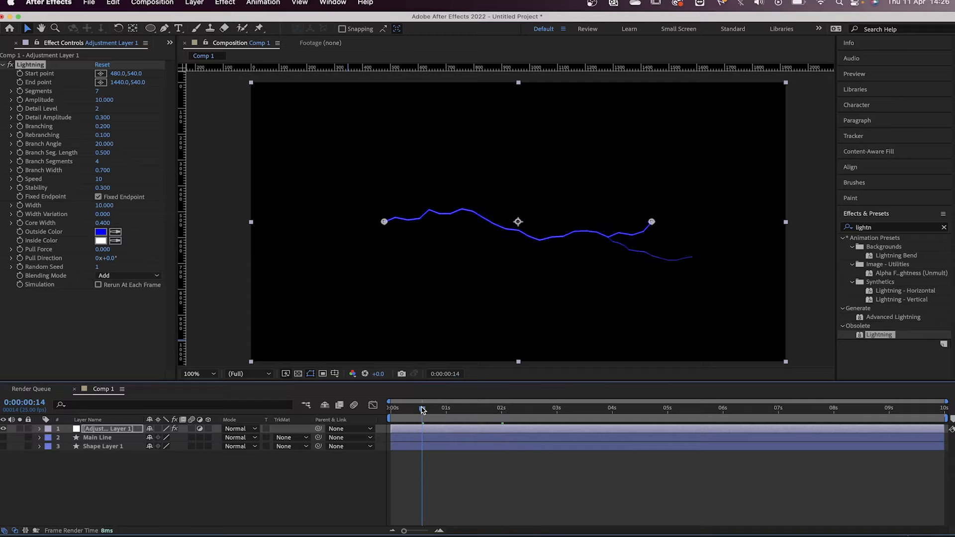
key("space")
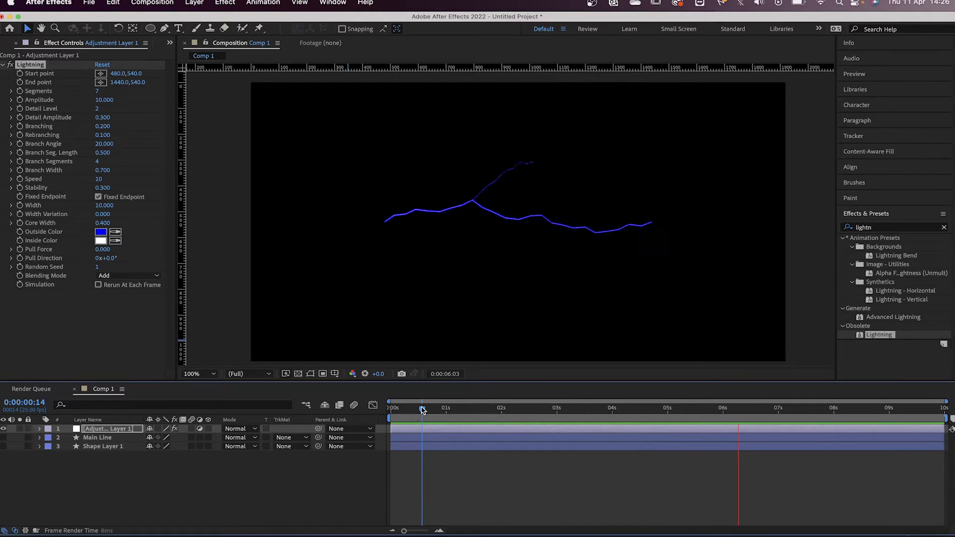
key("space")
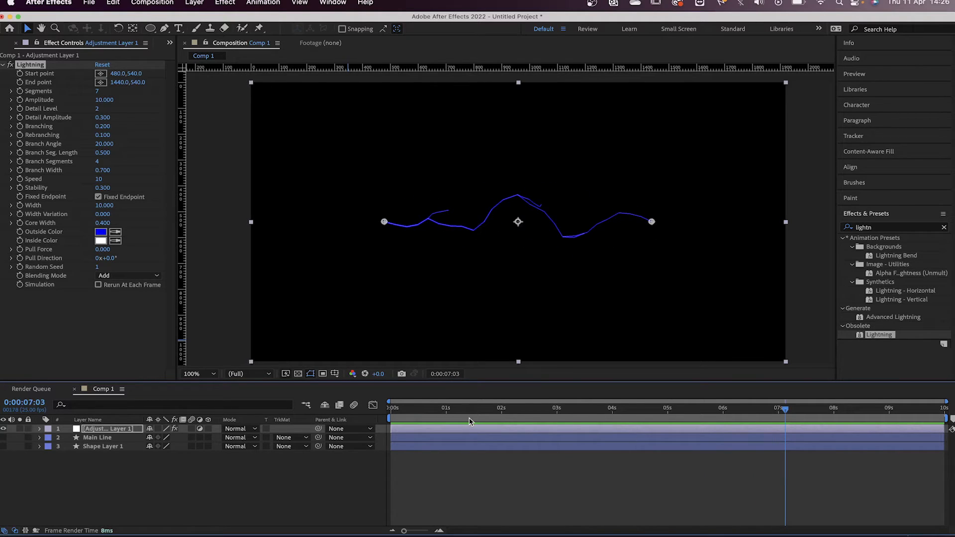
Compare the lightning at 0:00:01:10 with the two line layers shown and hidden
left_click(469, 410)
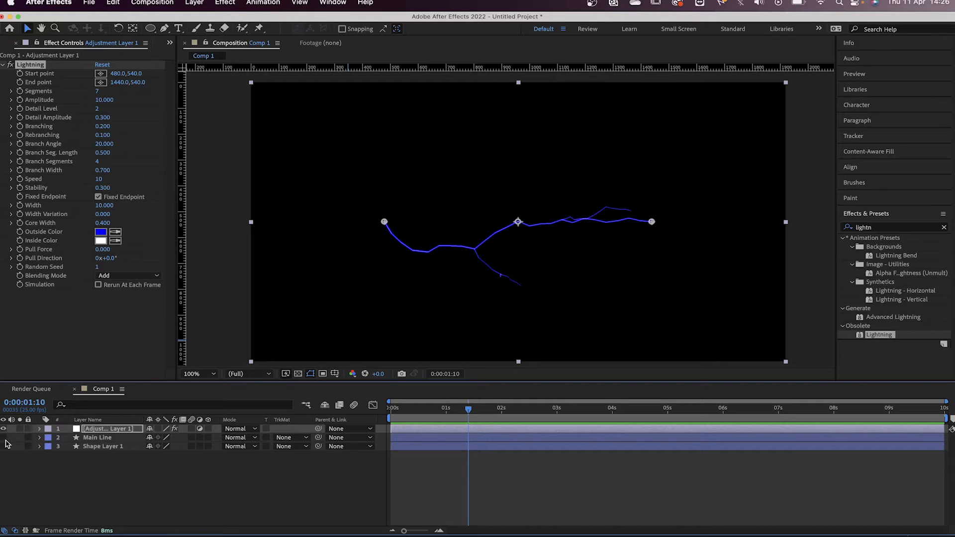
left_click_drag(4, 446, 4, 438)
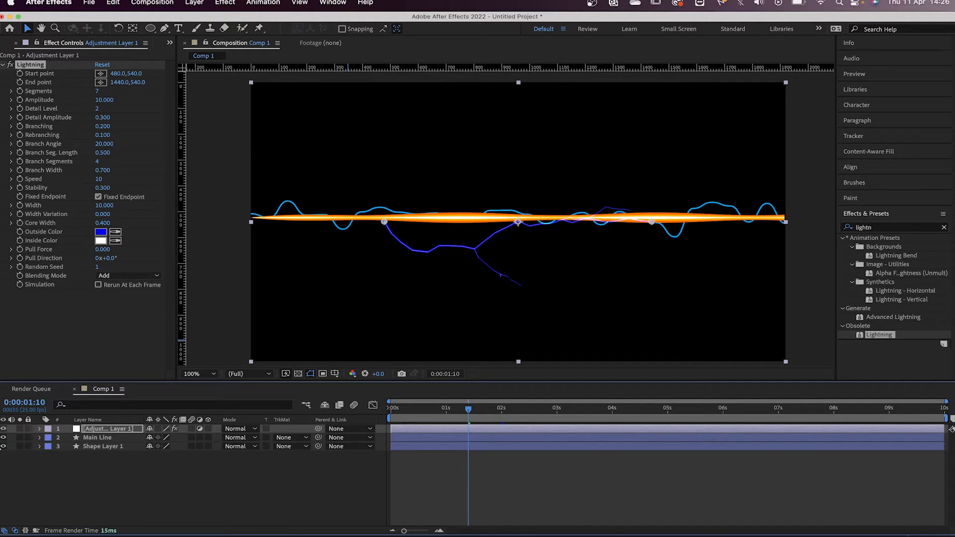
left_click_drag(7, 446, 4, 437)
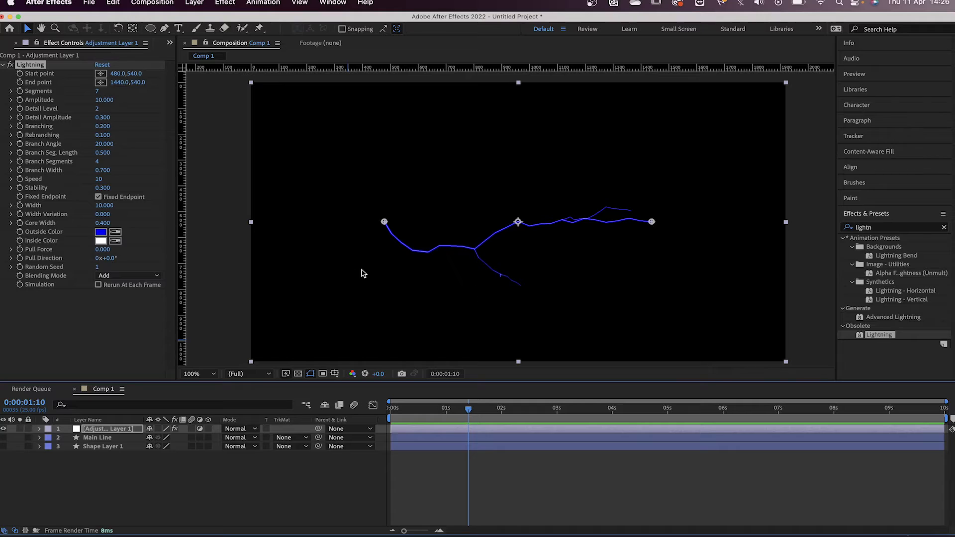
Place the lightning's start point at 12, 546 on the frame's left edge and its end point at 1916, 542 on the right edge
left_click(100, 73)
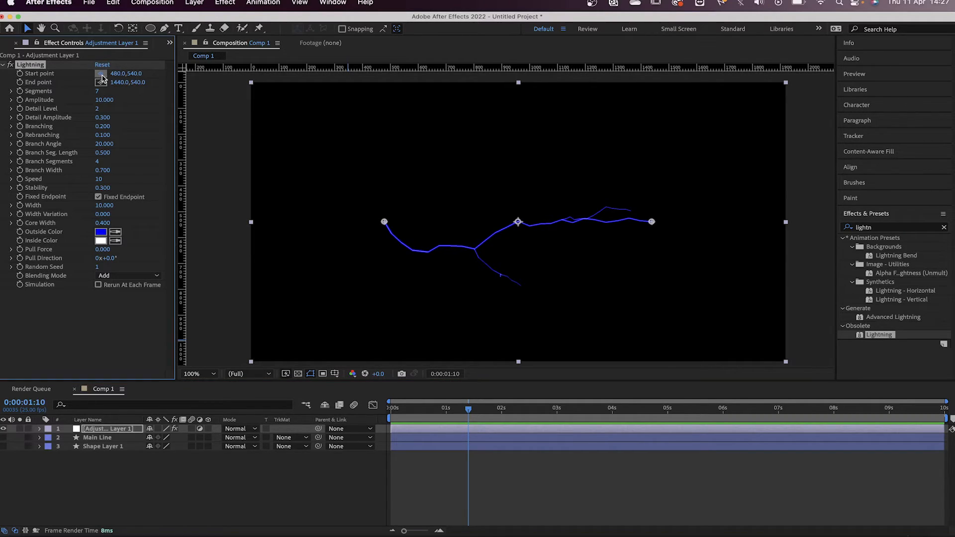
left_click(253, 223)
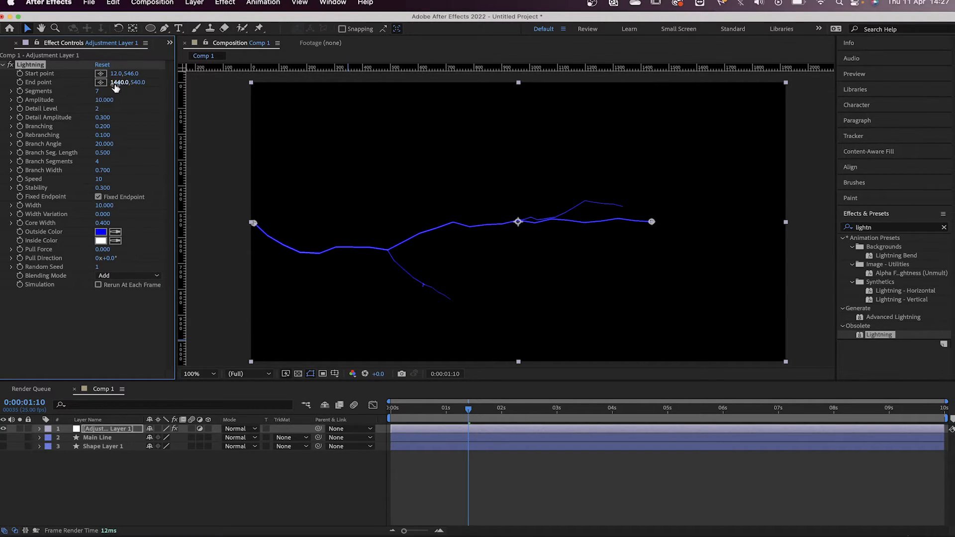
left_click_drag(120, 87, 134, 87)
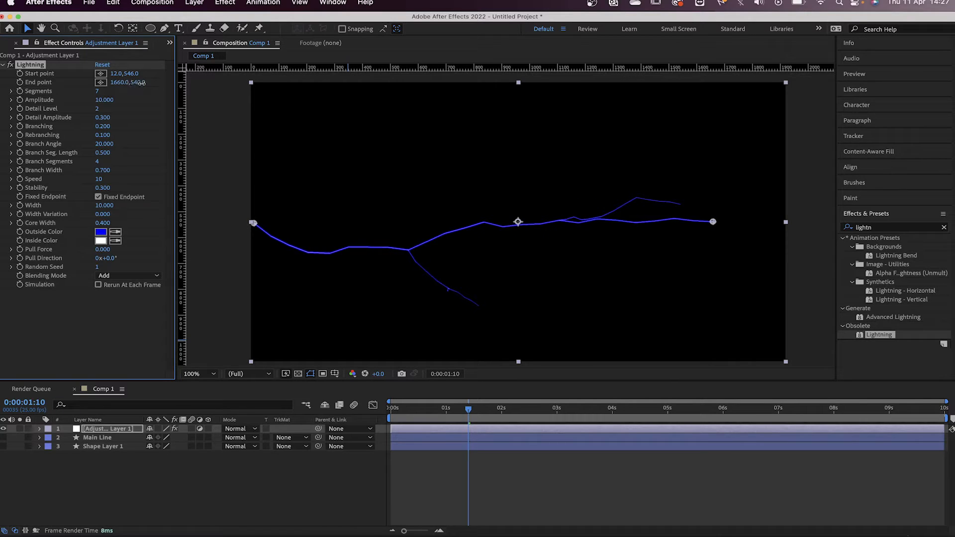
left_click(133, 83)
type("1610")
key("Return")
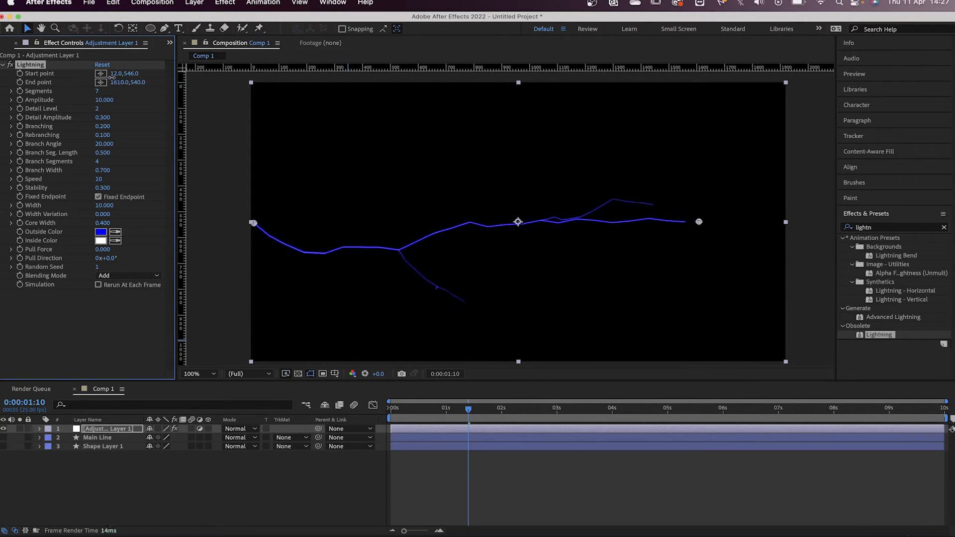
left_click_drag(111, 75, 102, 81)
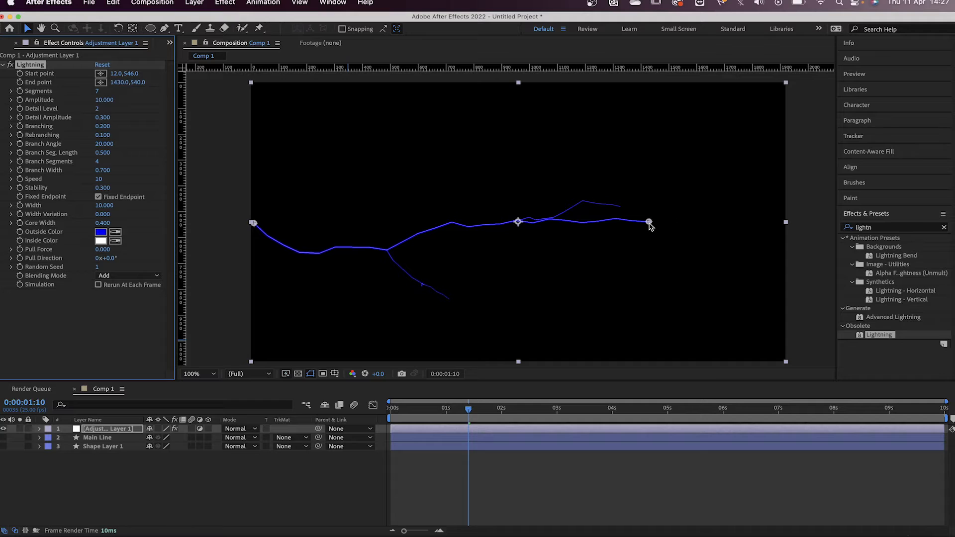
left_click_drag(650, 225, 786, 223)
Make Main Line and Shape Layer 1 visible again and preview the combined animation from the beginning
left_click(560, 468)
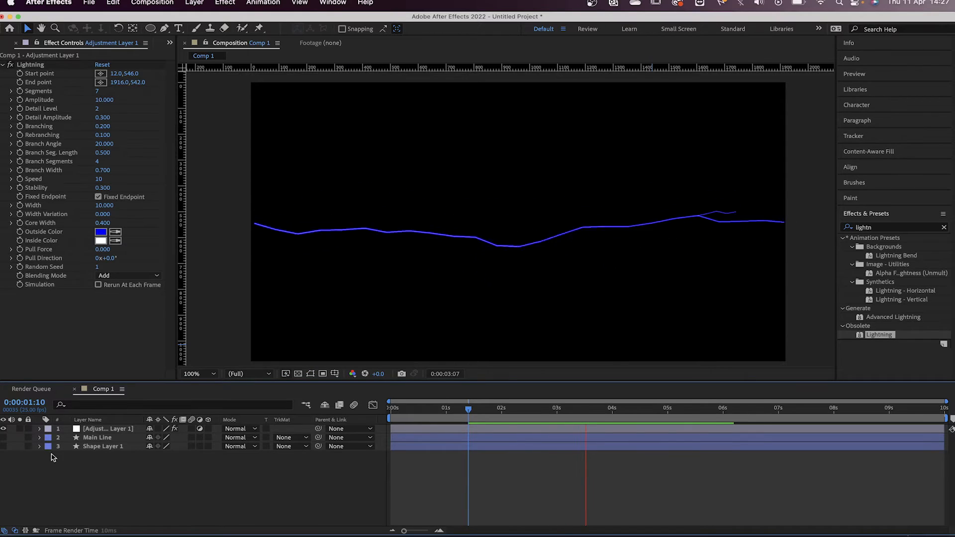
left_click_drag(4, 438, 4, 447)
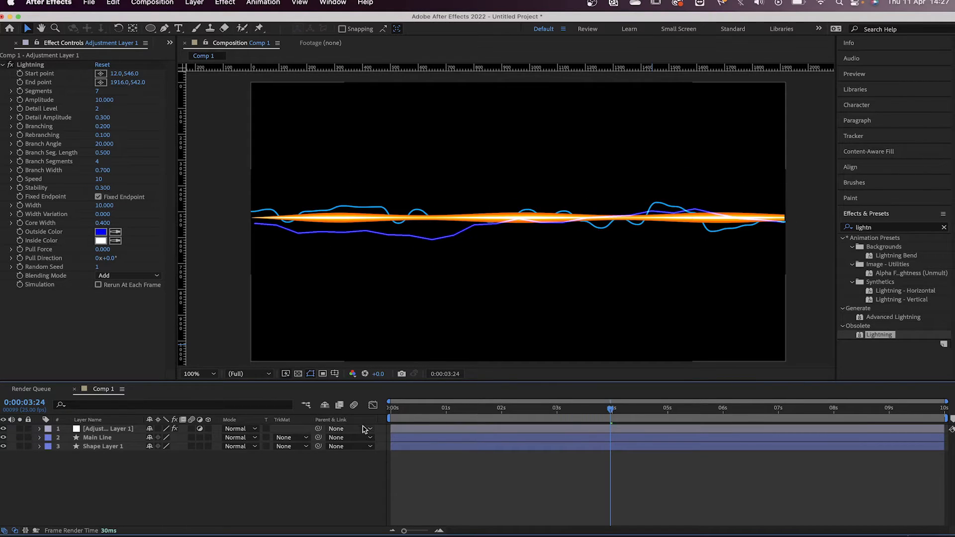
key("Home")
key("space")
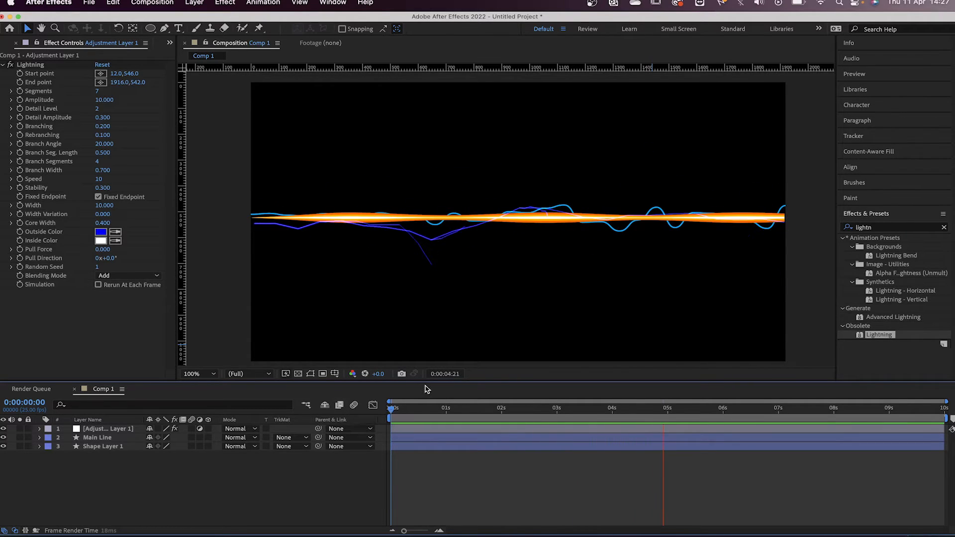
Hide Main Line and Shape Layer 1, set the lightning's Segments to 13 and preview it on its own
key("space")
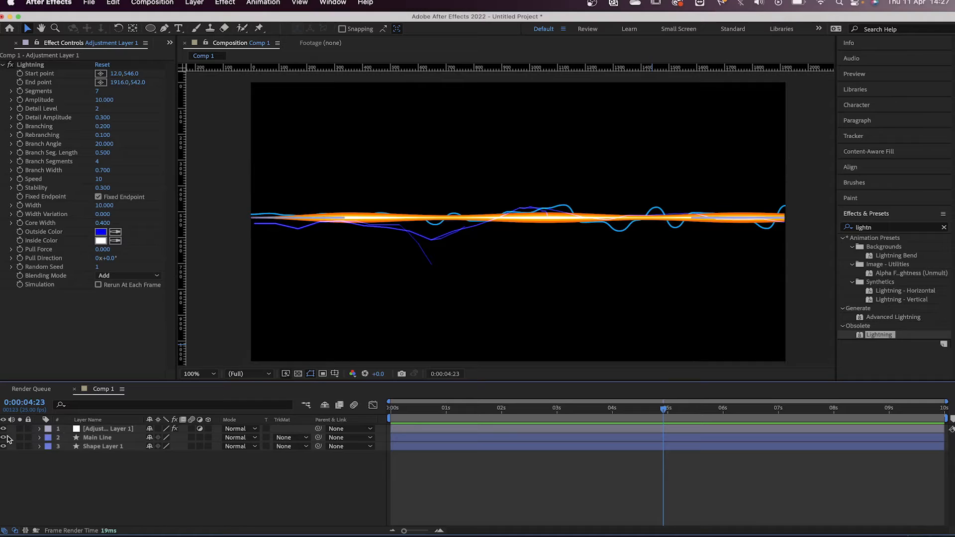
left_click_drag(3, 437, 3, 446)
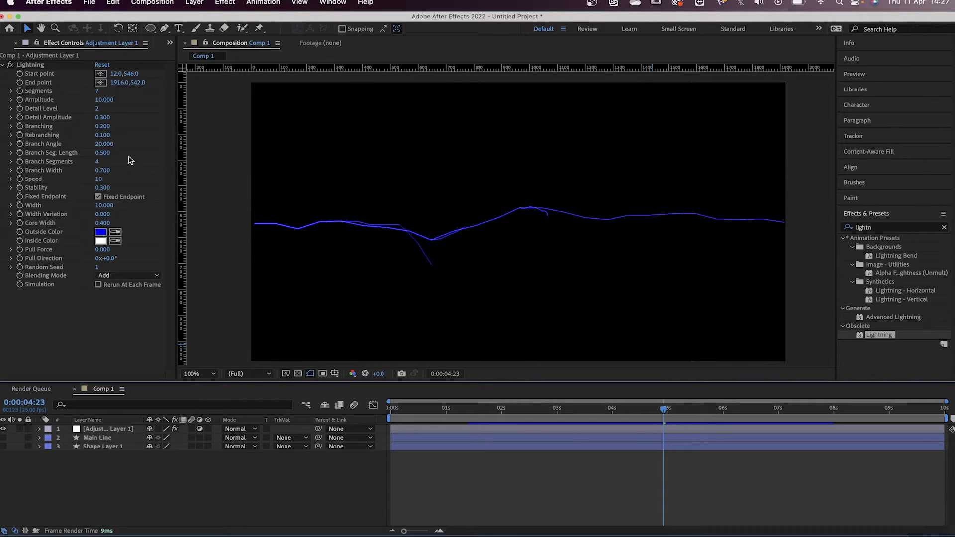
left_click_drag(97, 93, 100, 93)
key("space")
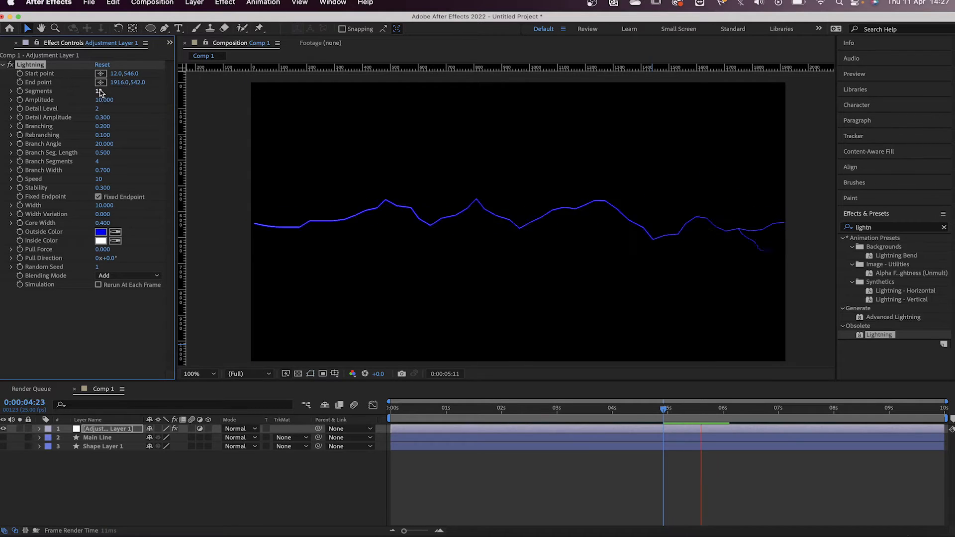
key("space")
Set the lightning's Amplitude to 27.5 and preview it with Main Line and Shape Layer 1 made visible again
left_click_drag(104, 100, 208, 108)
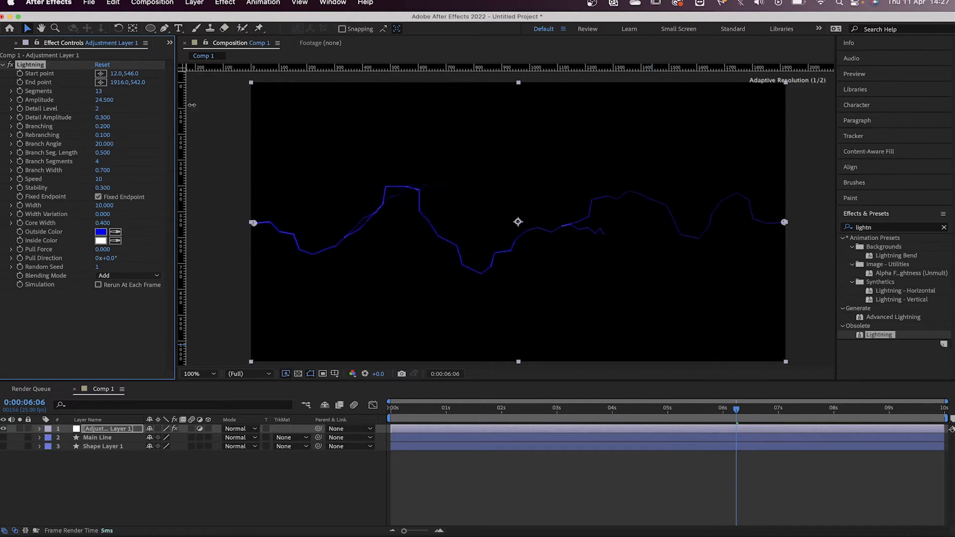
key("space")
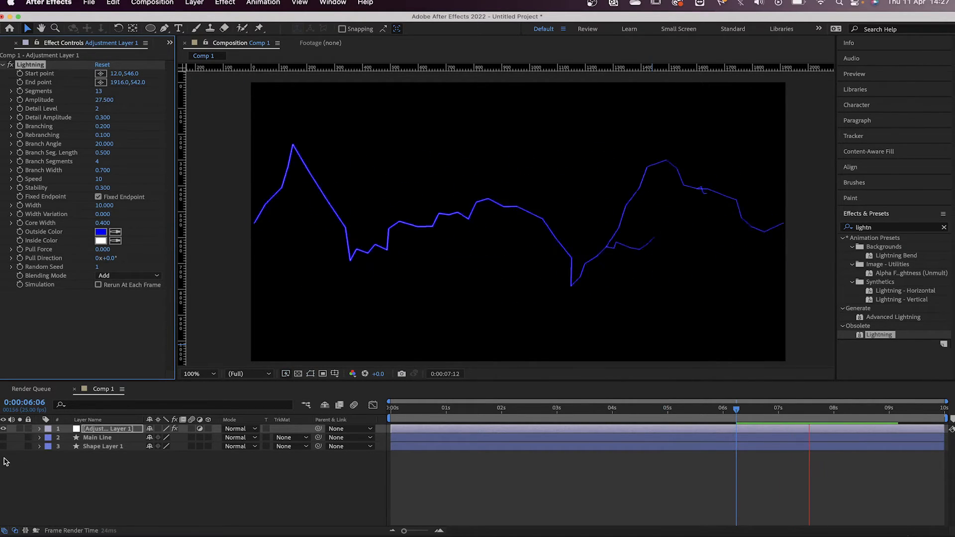
left_click_drag(3, 437, 5, 447)
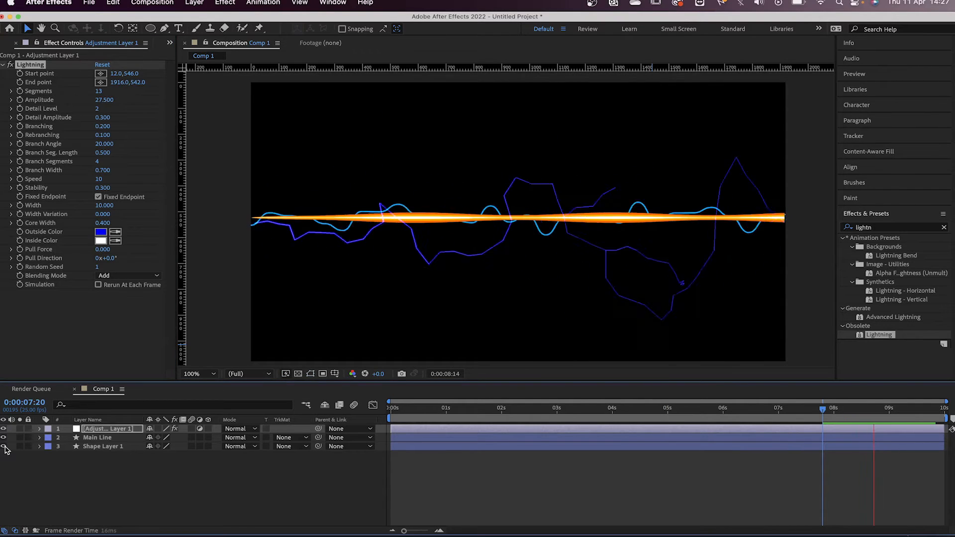
key("space")
Set the lightning's Amplitude to 9.7 and its Detail Level to 6, and preview the result
left_click_drag(106, 100, 1, 90)
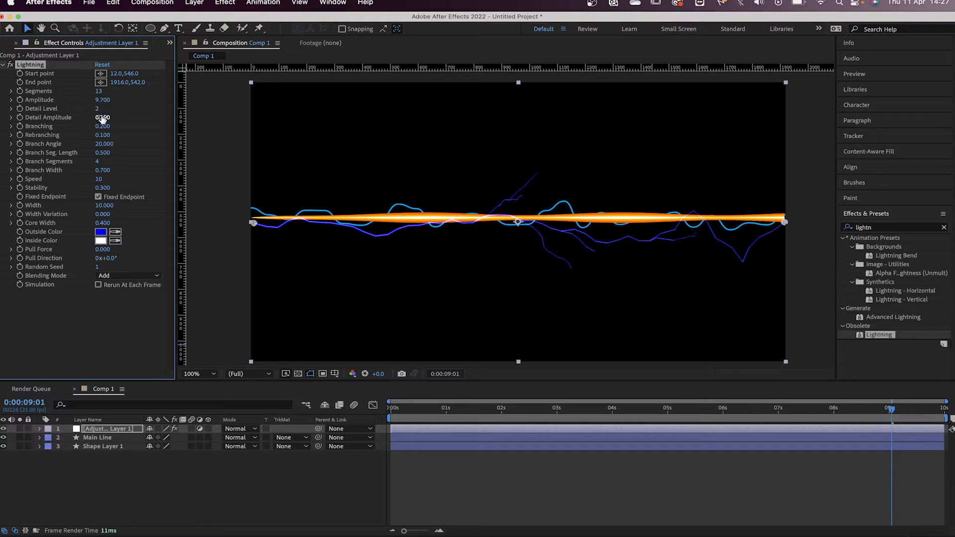
left_click_drag(97, 109, 110, 109)
key("space")
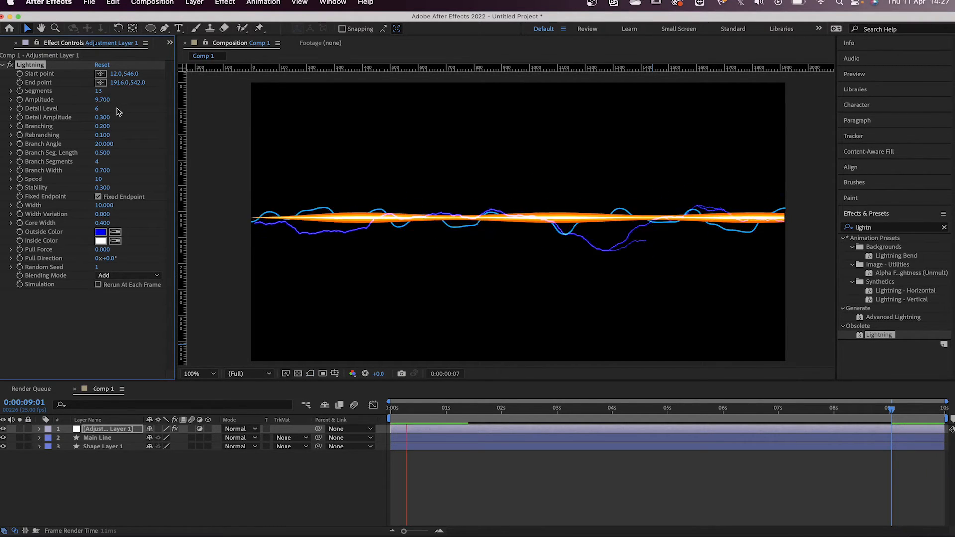
key("space")
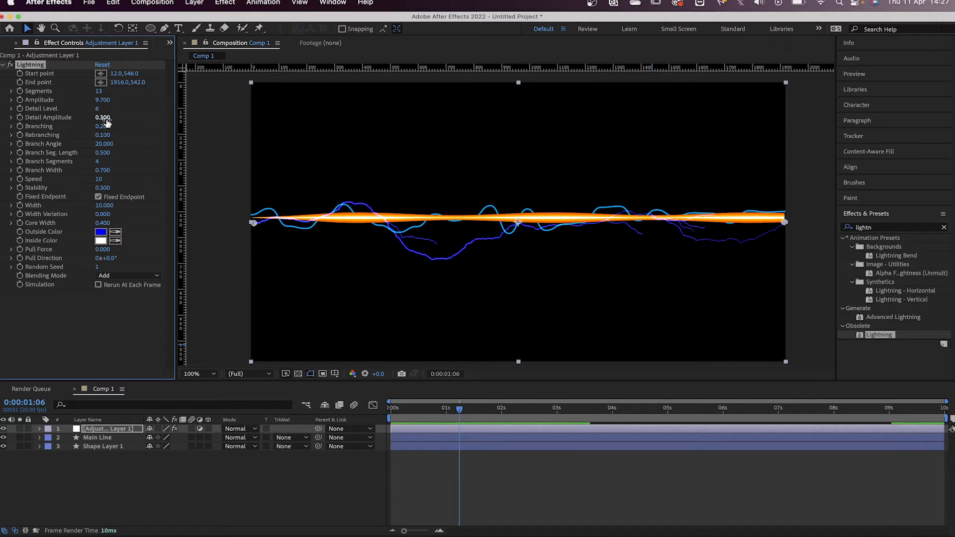
Preview the lightning with Branching at 0.75, and raise Branching to 0.86 with another preview
left_click_drag(103, 126, 124, 127)
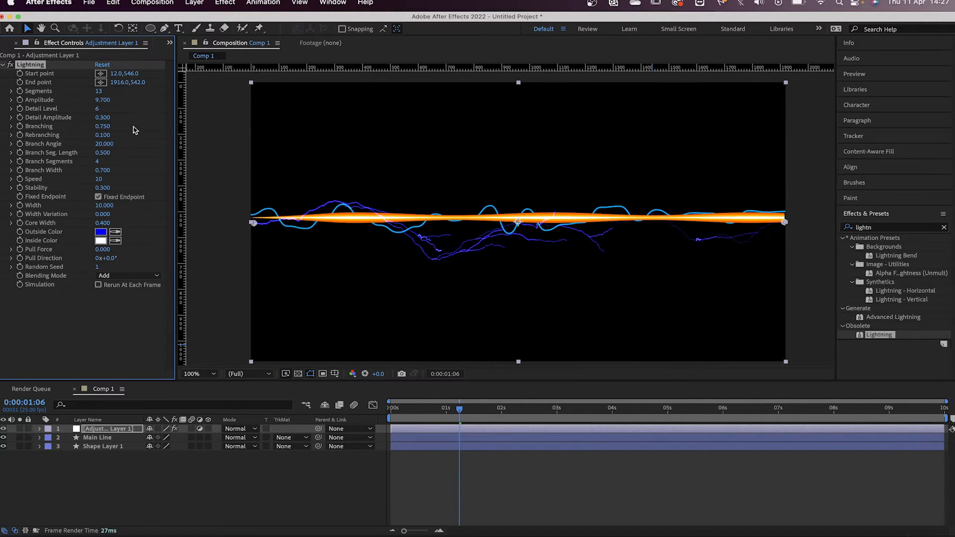
key("space")
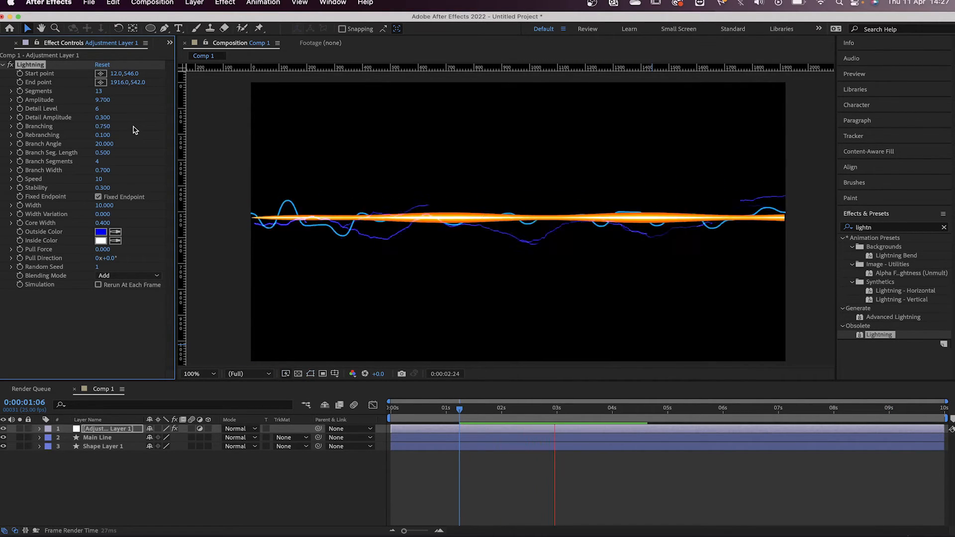
key("space")
left_click_drag(104, 126, 142, 129)
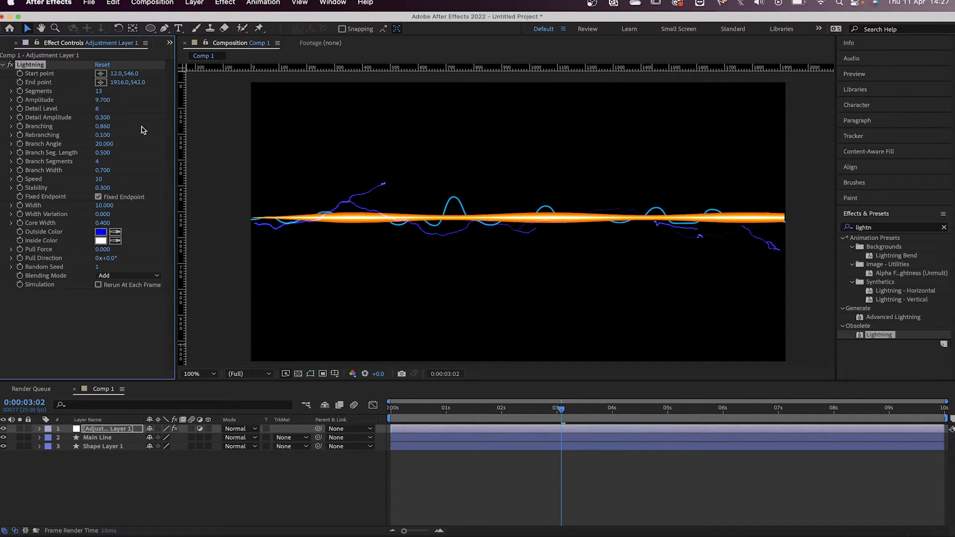
key("space")
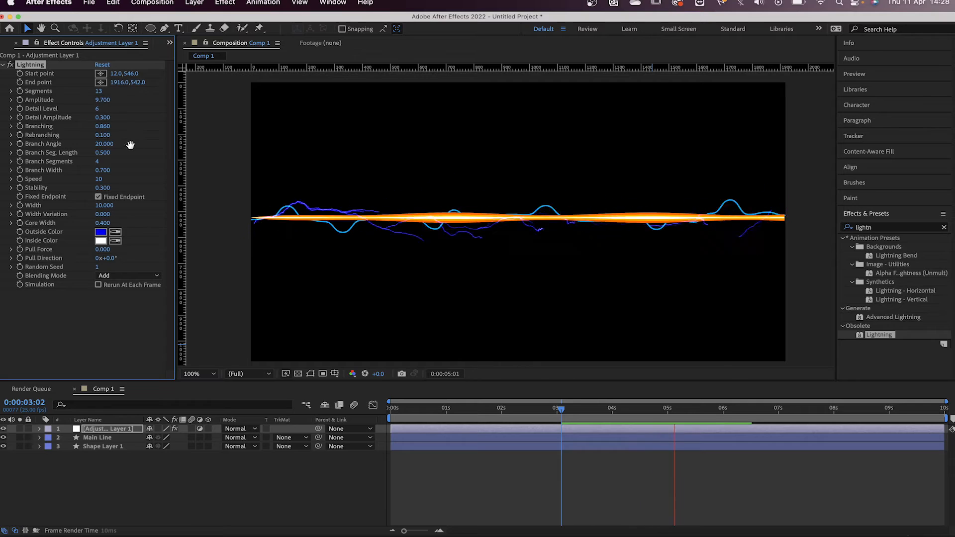
key("space")
Set the lightning's Rebranching to 0.56 and preview the animation
left_click_drag(102, 135, 129, 137)
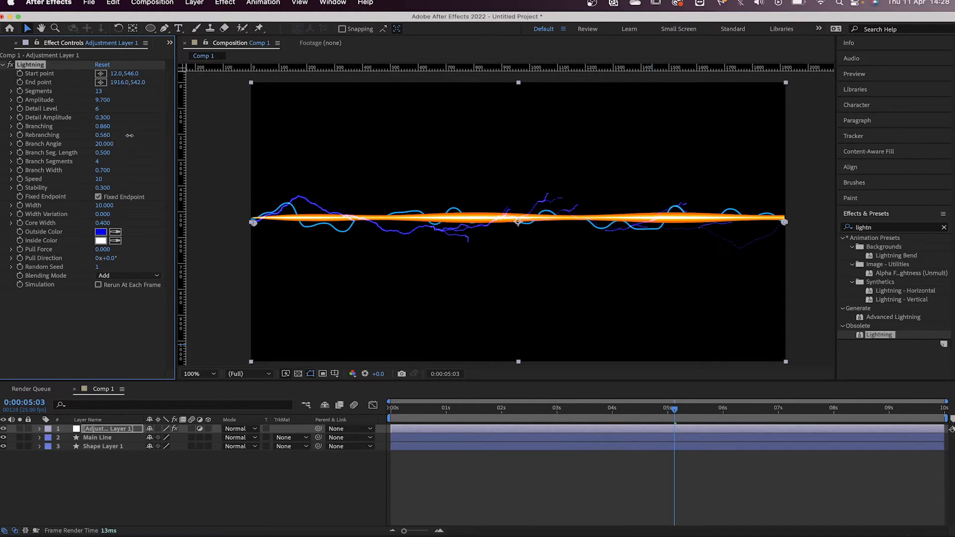
key("space")
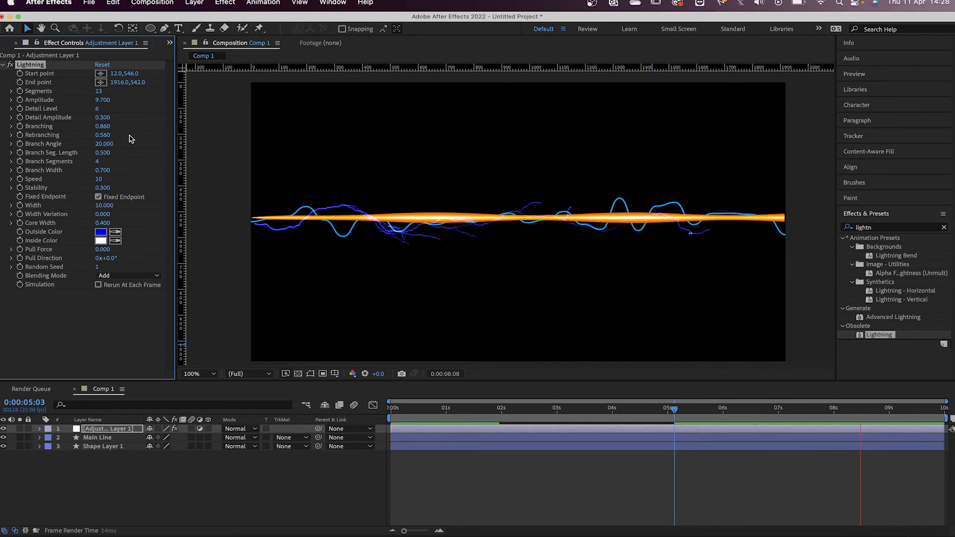
key("space")
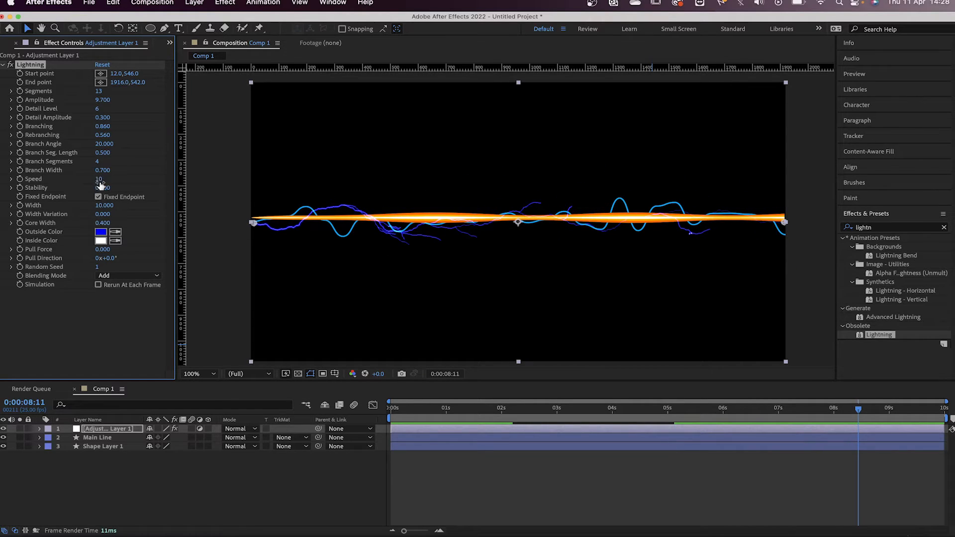
Set the lightning's Speed to 20 and preview the animation with the adjustment layer deselected
left_click(100, 181)
type("20")
key("Return")
key("space")
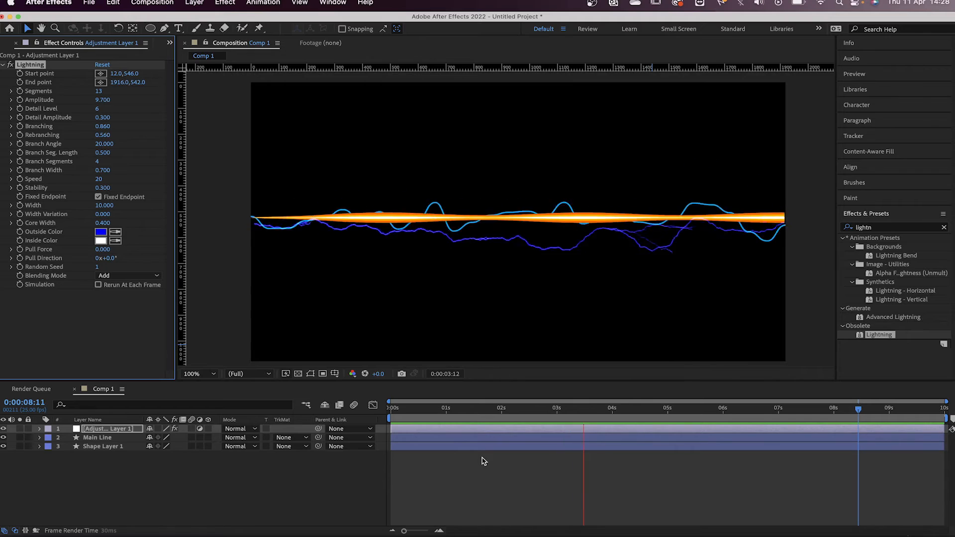
key("space")
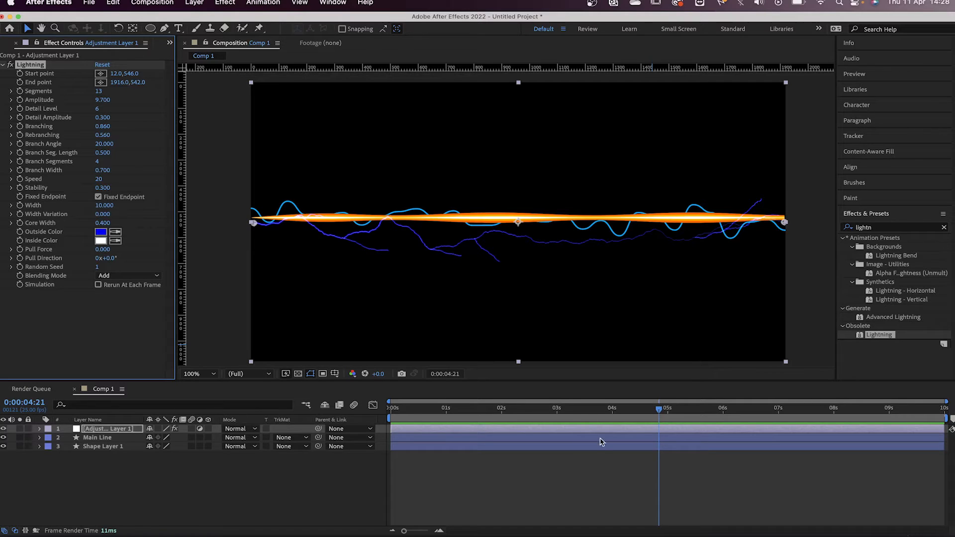
left_click(618, 483)
key("space")
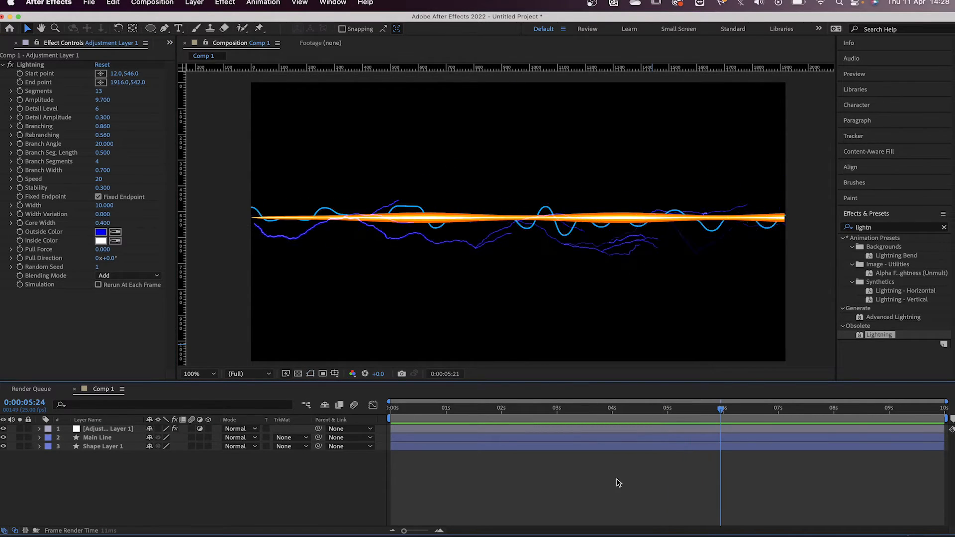
Try the Lightning effect's Blending Mode at Normal for comparison at 0:00:05:24, and restore it to Add
key("period")
key("period")
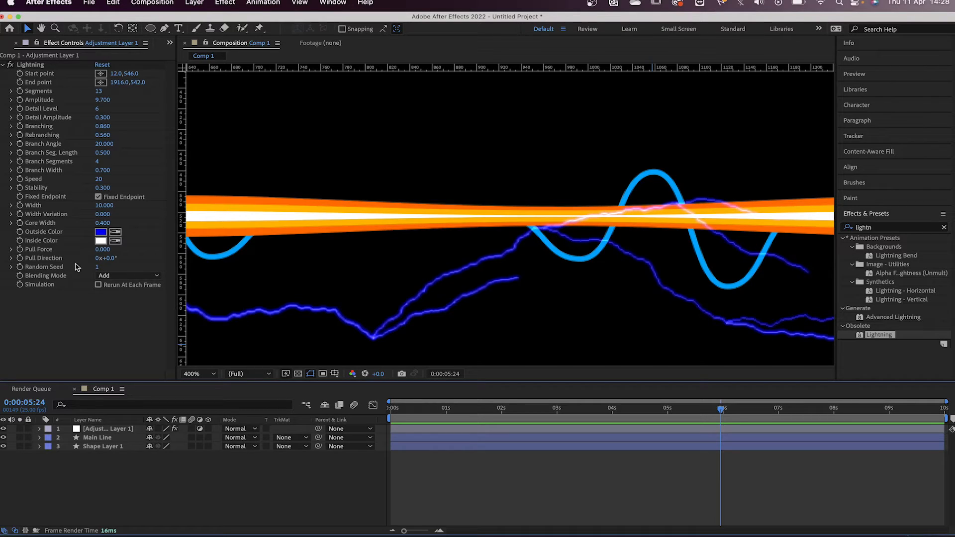
left_click(38, 278)
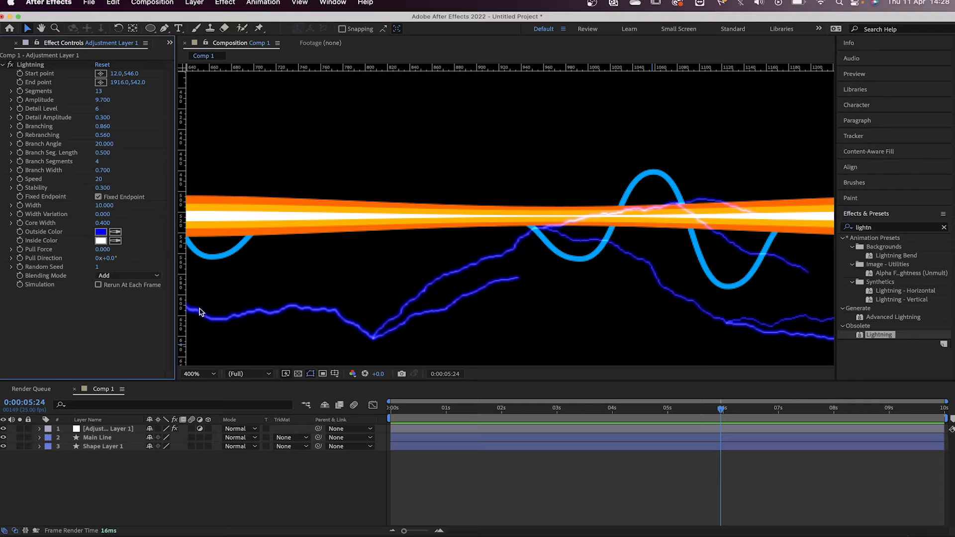
left_click(127, 276)
left_click(115, 267)
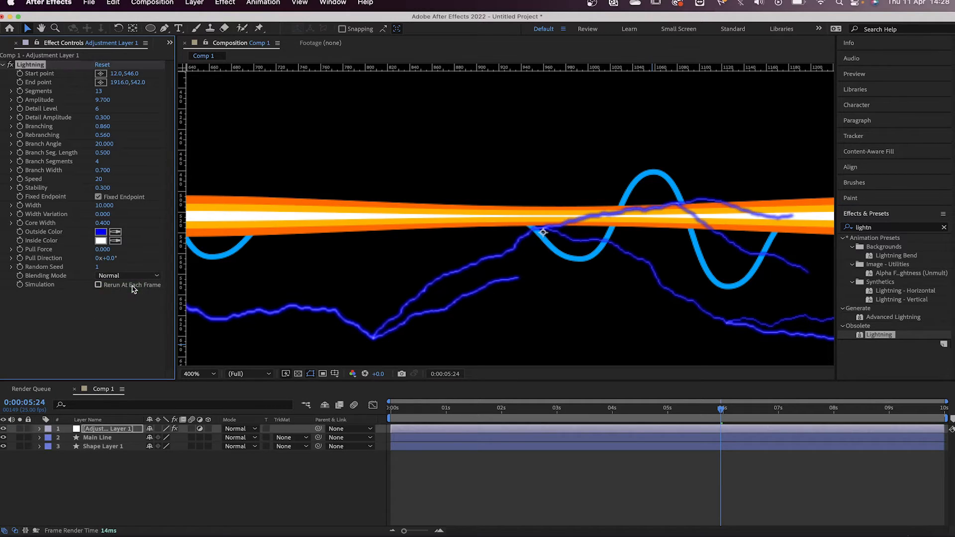
left_click(114, 276)
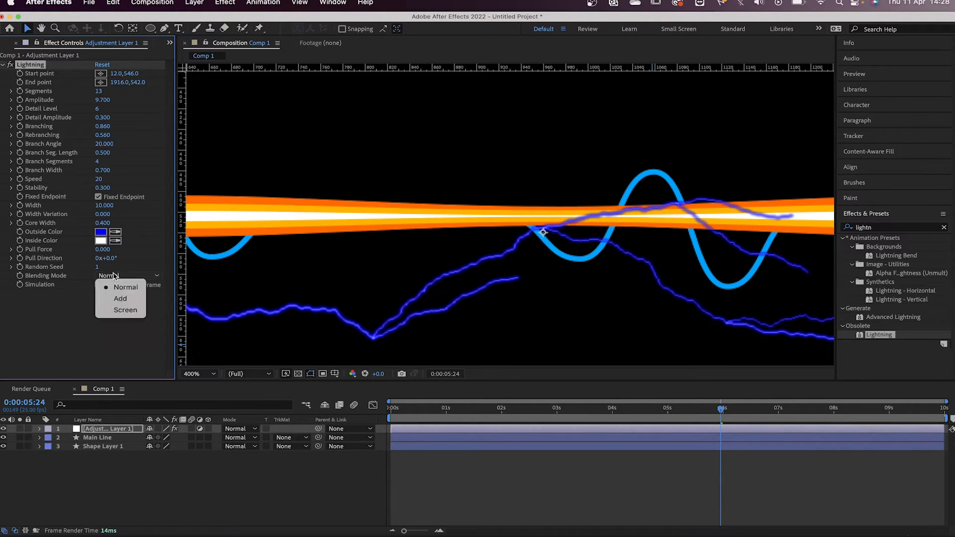
left_click(122, 298)
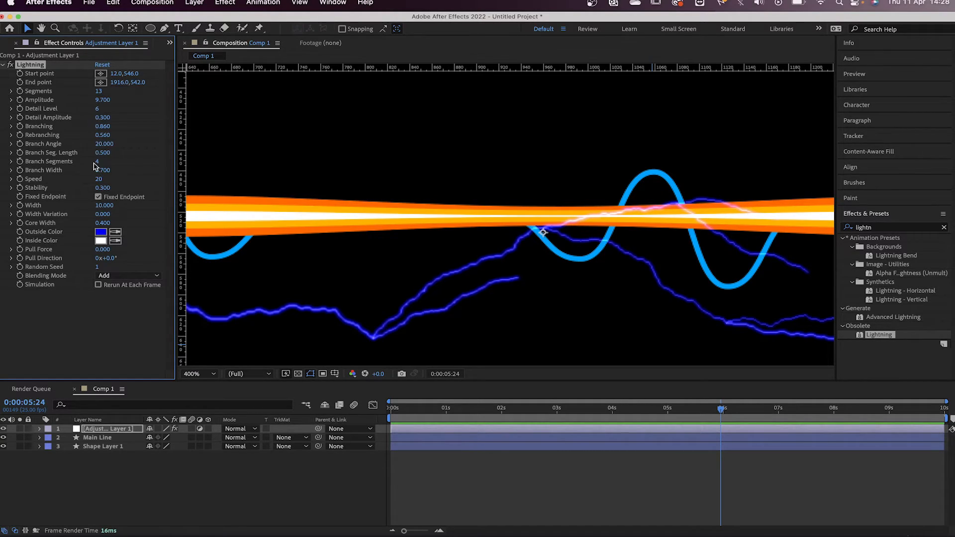
Set the lightning's Width to 22.3 and preview the animation with the whole frame in view
left_click_drag(102, 206, 175, 209)
key("/")
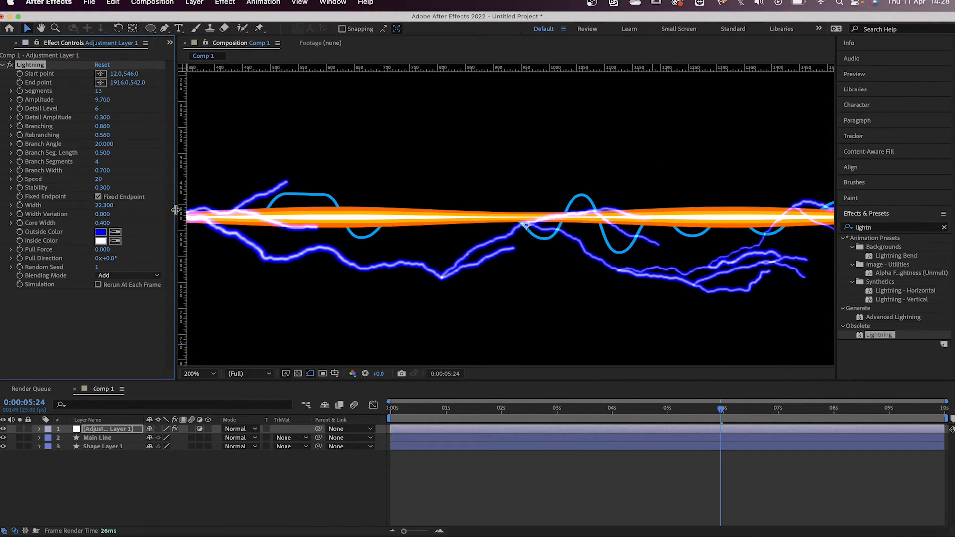
left_click(524, 505)
key("space")
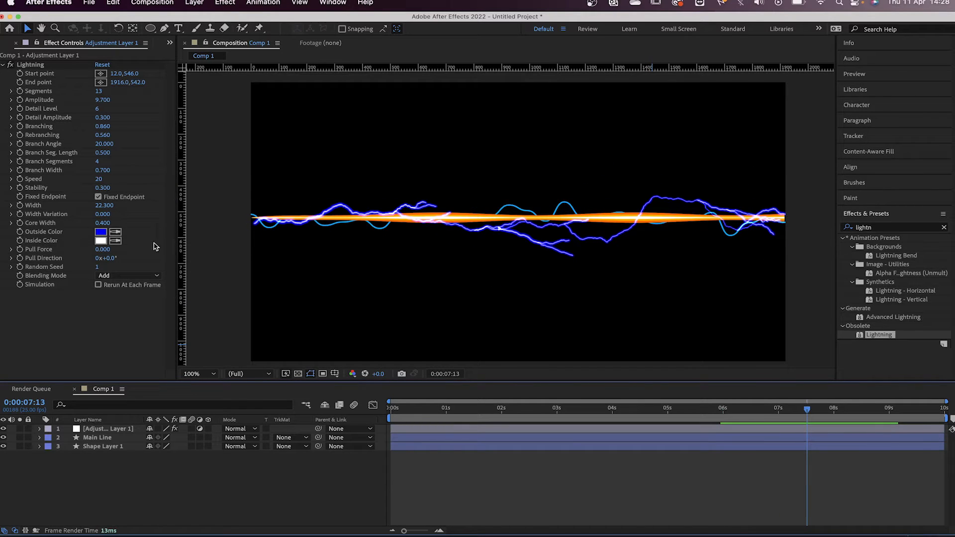
Sample the lightning's blue Outside Color as its Inside Color and preview the solid blue bolts
key("period")
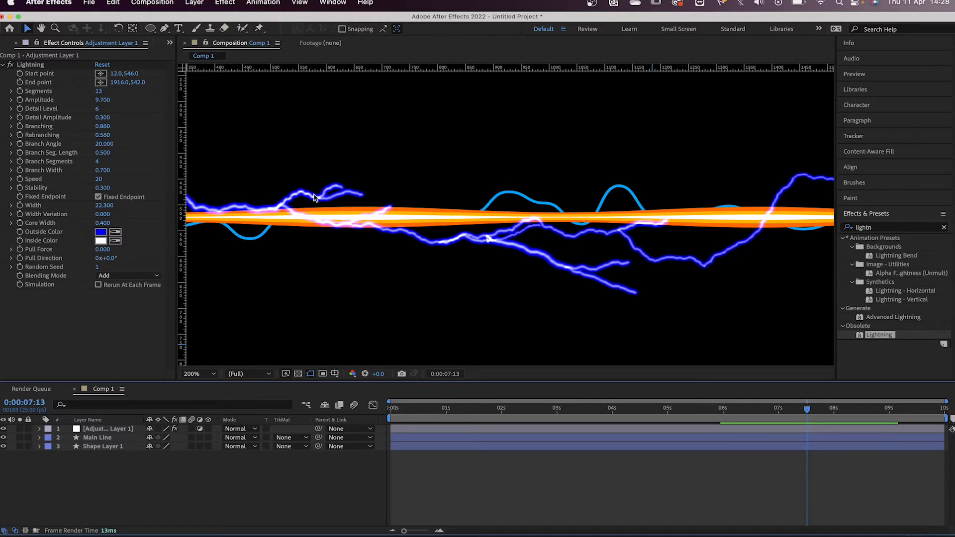
left_click(117, 242)
left_click(100, 232)
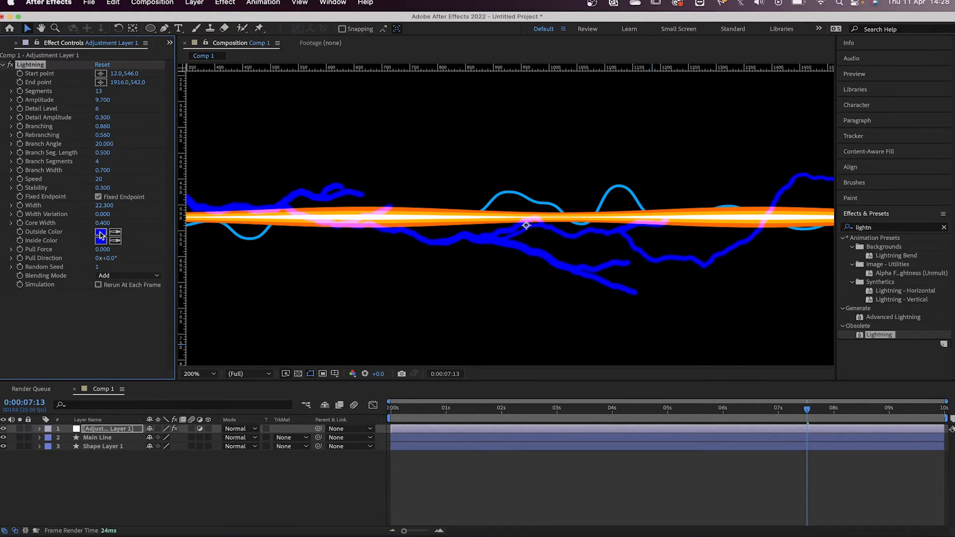
left_click(557, 505)
key("space")
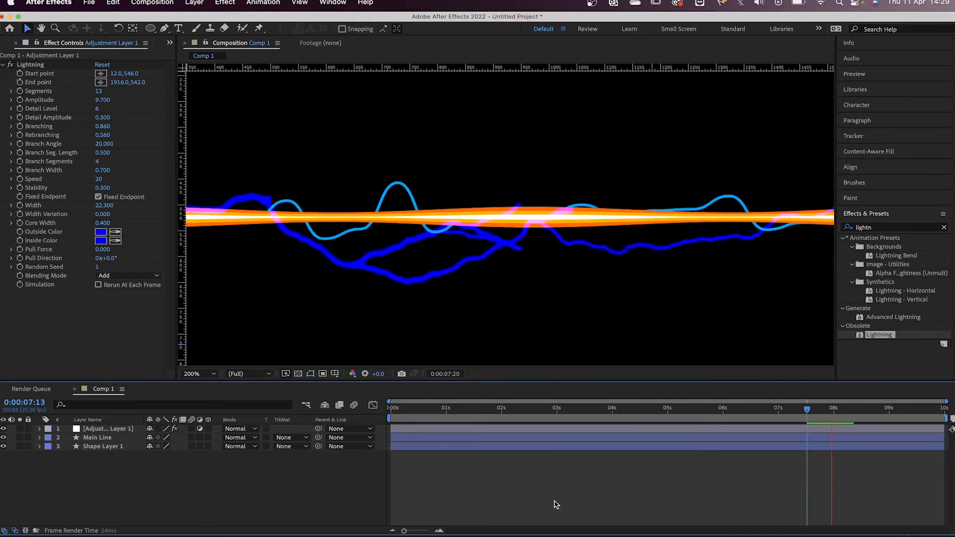
key("comma")
key("comma")
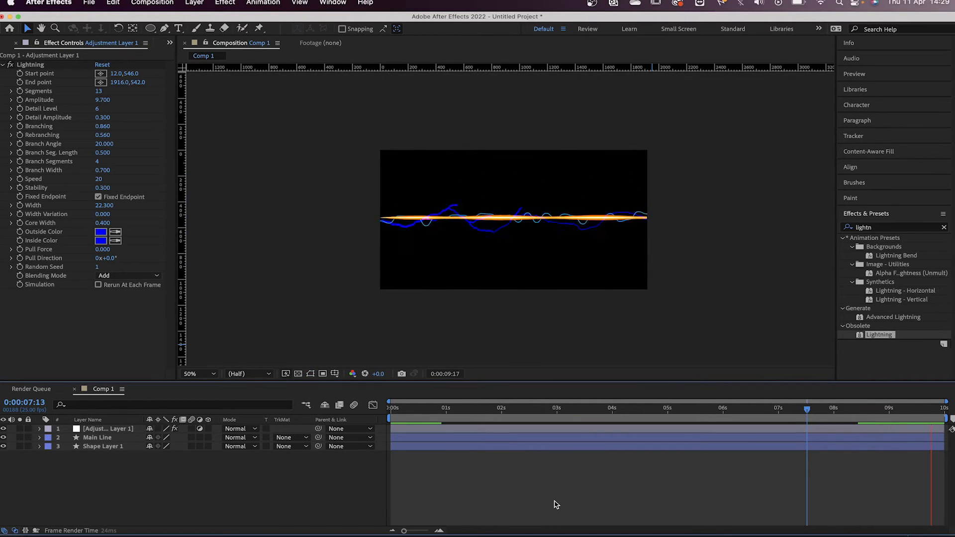
key("period")
key("period")
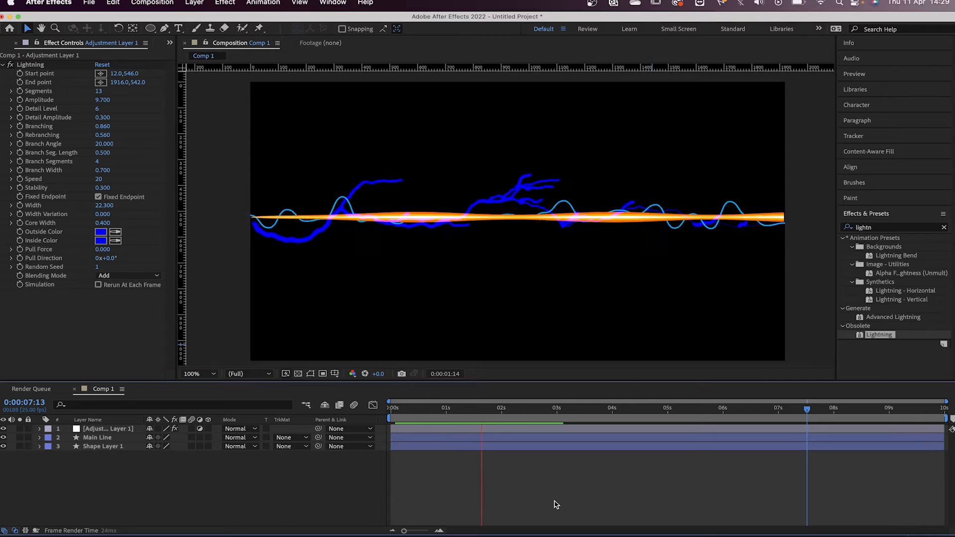
key("period")
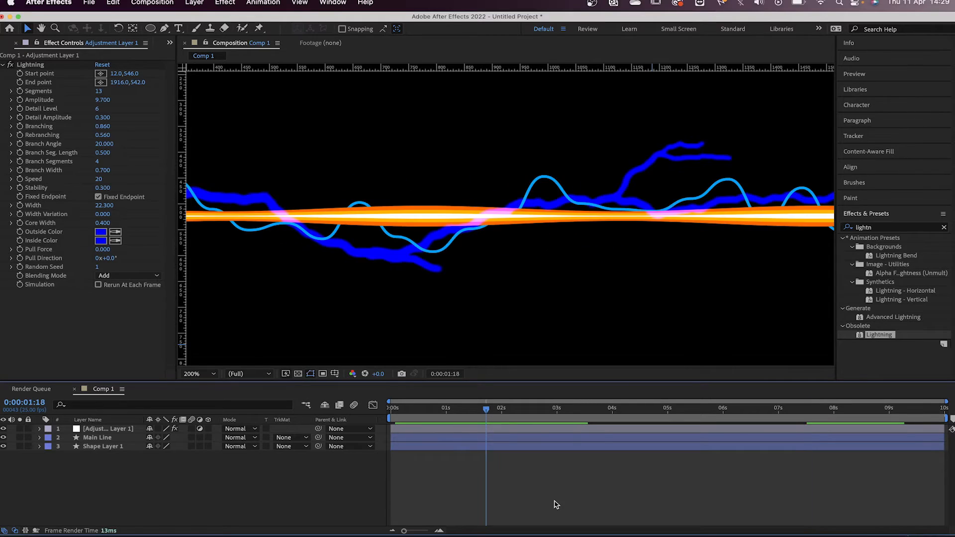
Change the lightning's Inside Color to a light lavender blue and preview the animation across the frame
left_click(102, 241)
left_click_drag(234, 316, 207, 301)
left_click(380, 310)
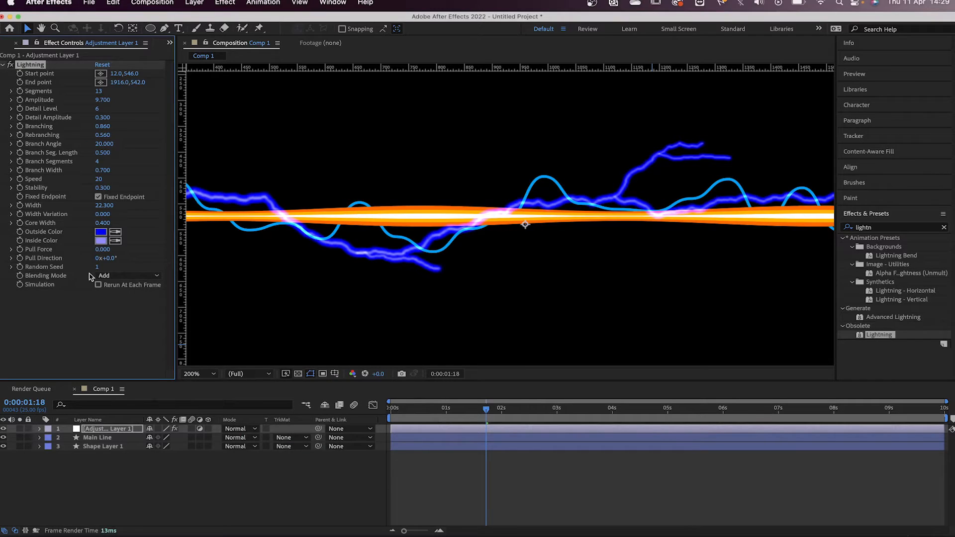
key("space")
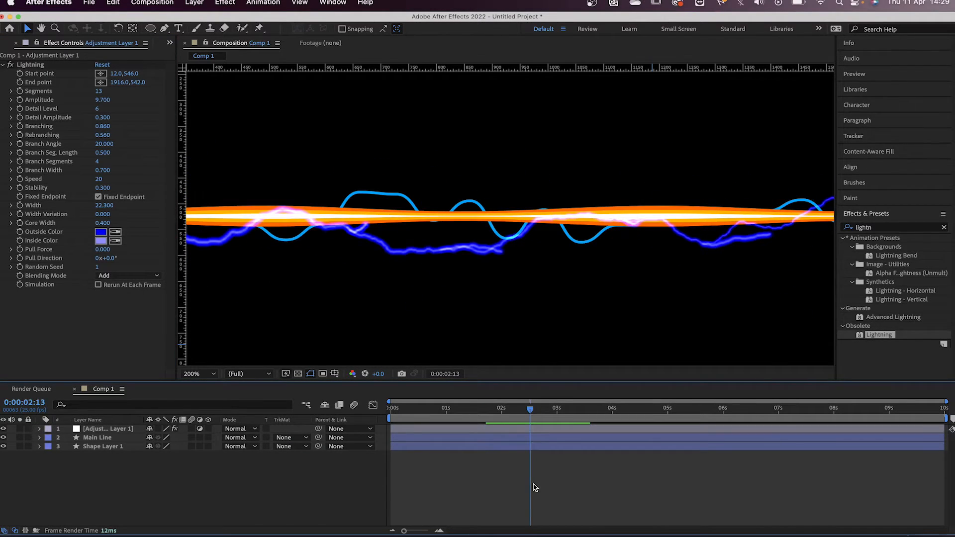
key("comma")
key("comma")
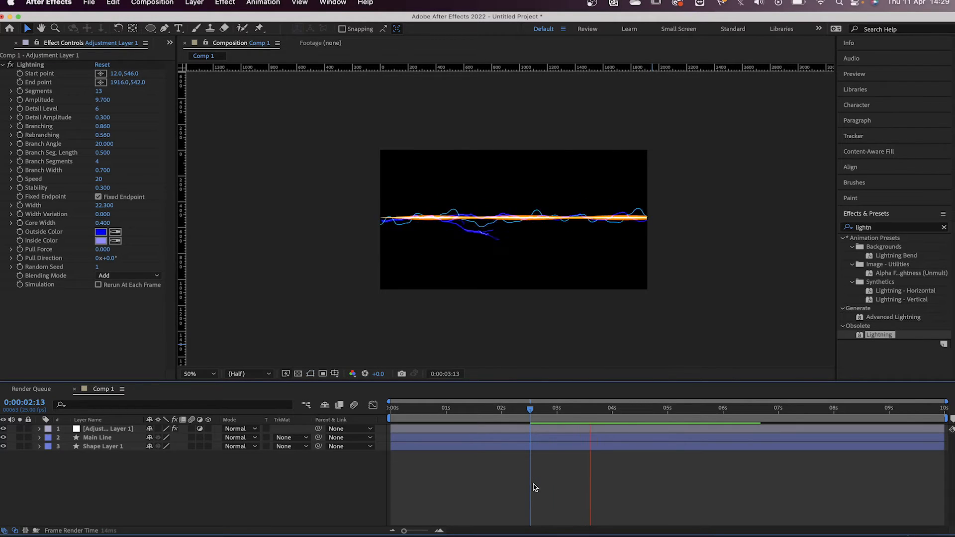
Enlarge the composition view to 100% and preview the lightning animation from the start of the timeline
key("period")
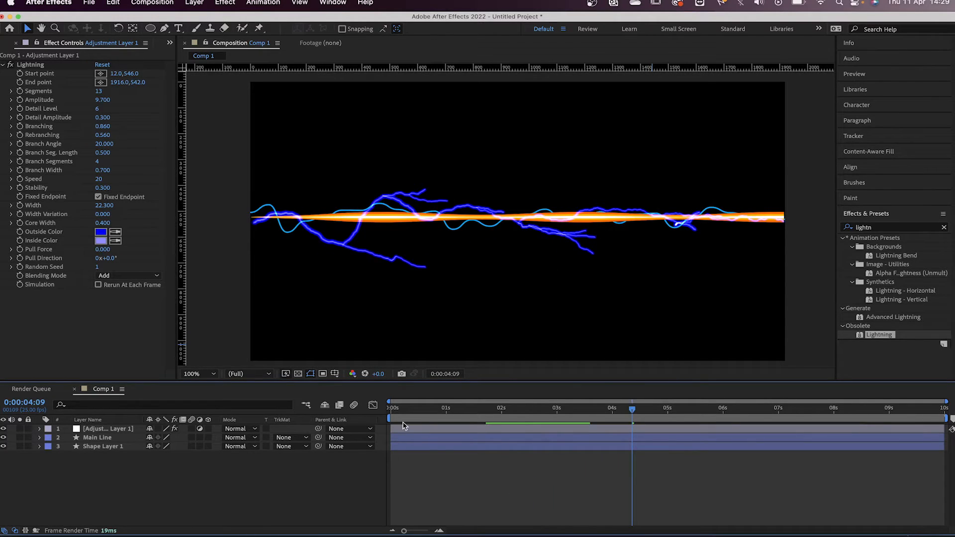
left_click_drag(396, 413, 380, 417)
key("space")
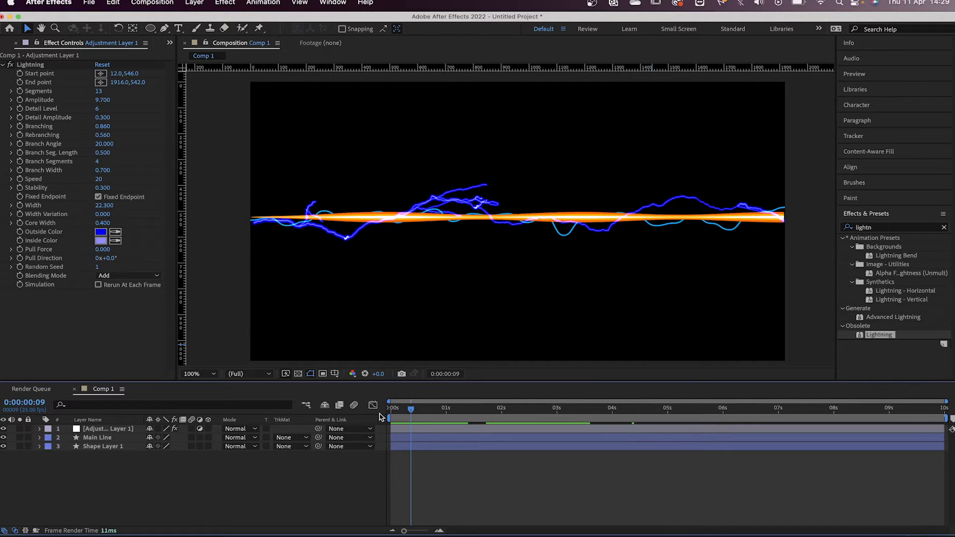
Rename the adjustment layer carrying the lightning as Front Electric
left_click(118, 430)
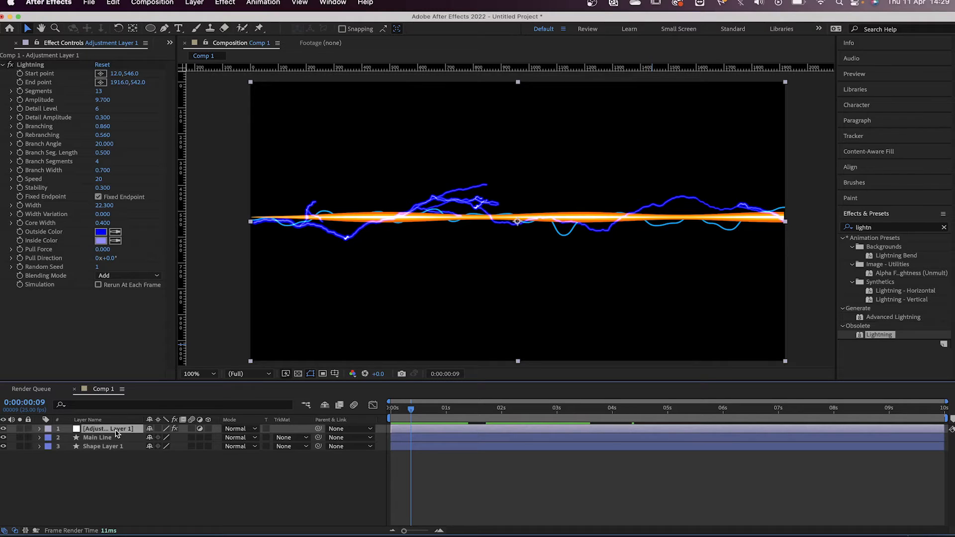
key("Return")
type("Elec")
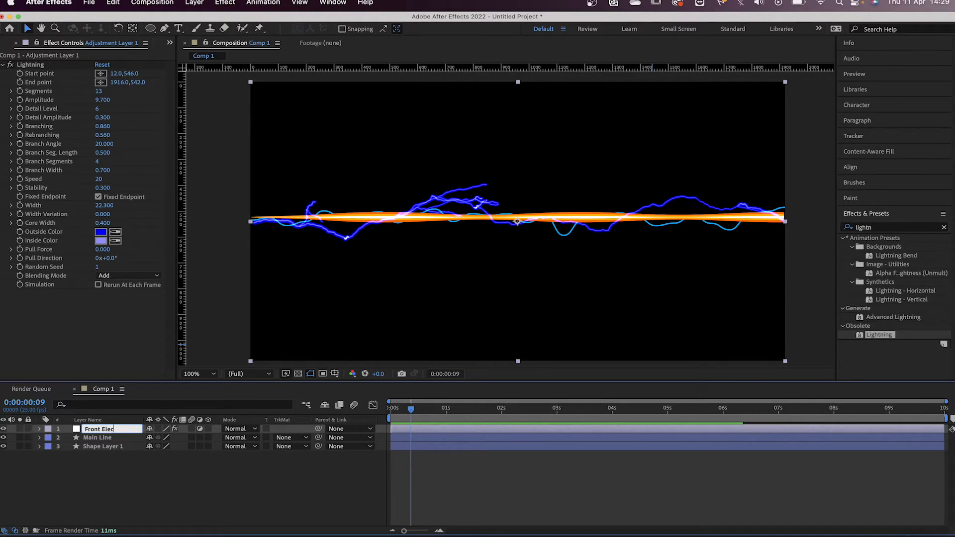
type("ront Electric")
key("Return")
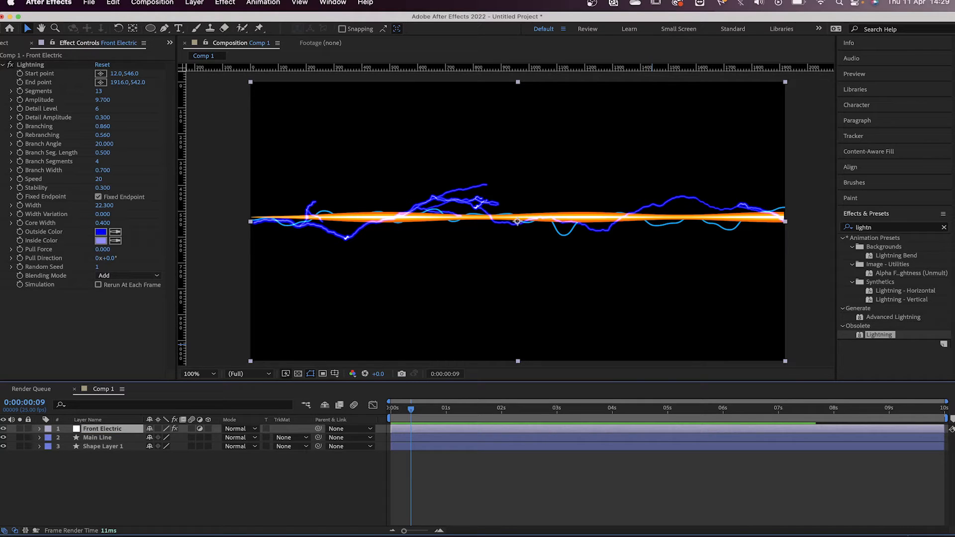
Expand the Lightning effect's properties under the Front Electric layer in the timeline
left_click(40, 429)
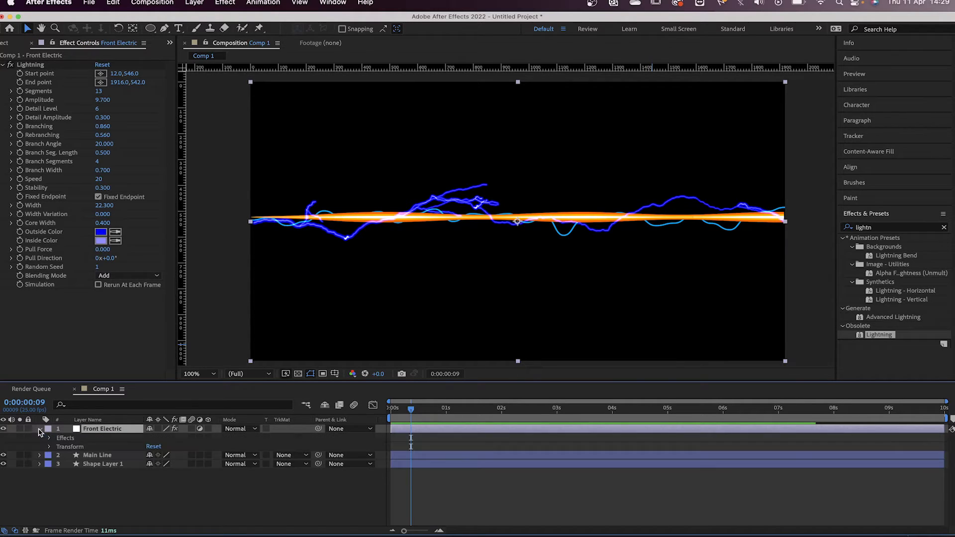
left_click(50, 439)
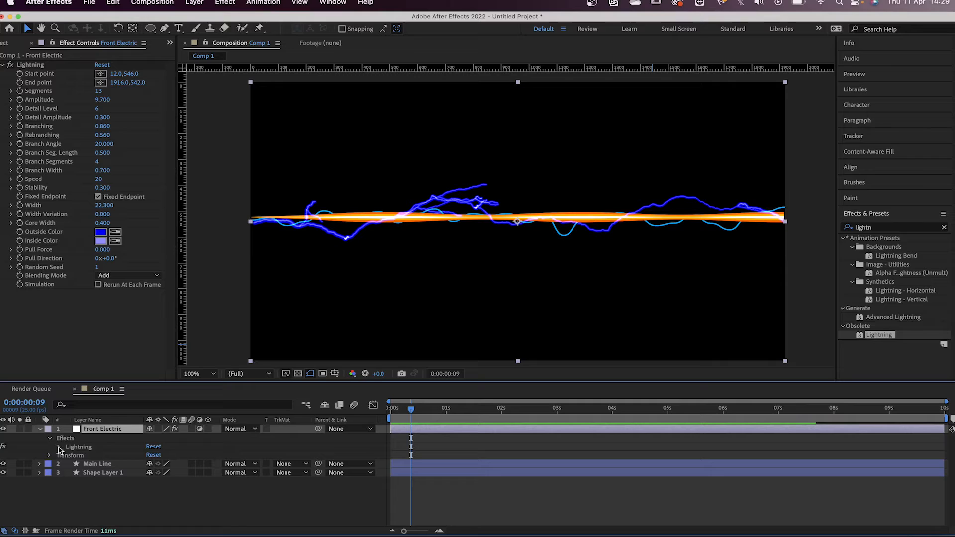
left_click(58, 448)
scroll(404, 450, "down", 5)
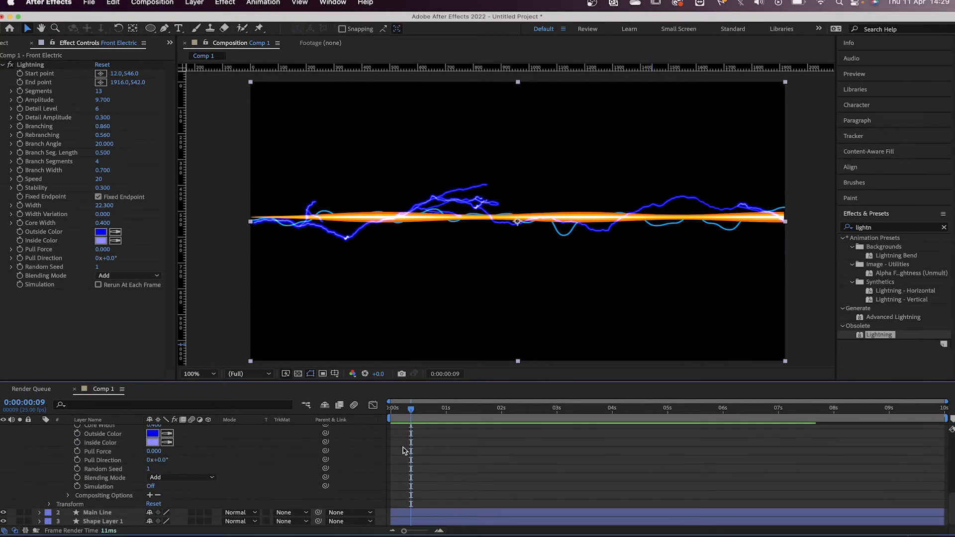
Rename Shape Layer 1, which holds the thin wiggling blue line, as Back Blue
left_click(105, 522)
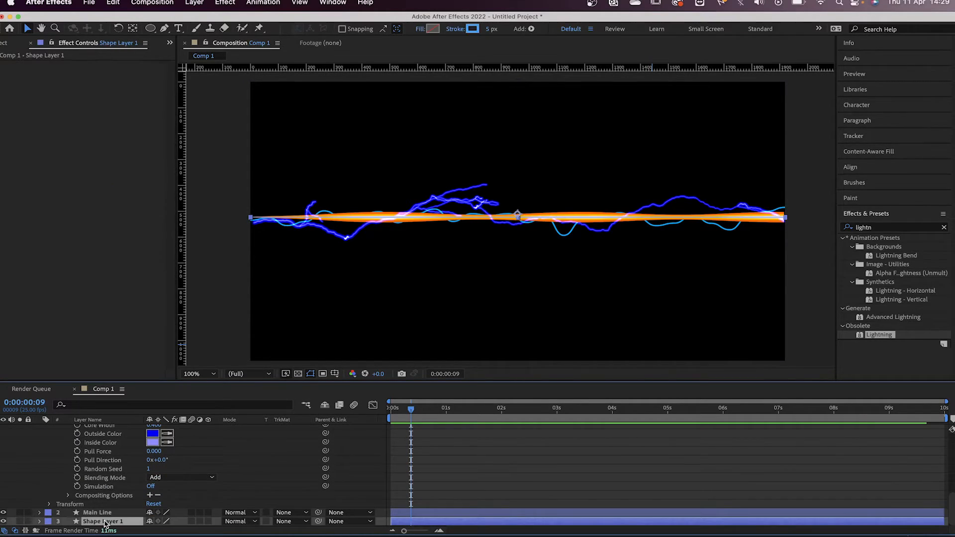
key("Return")
type("Back B")
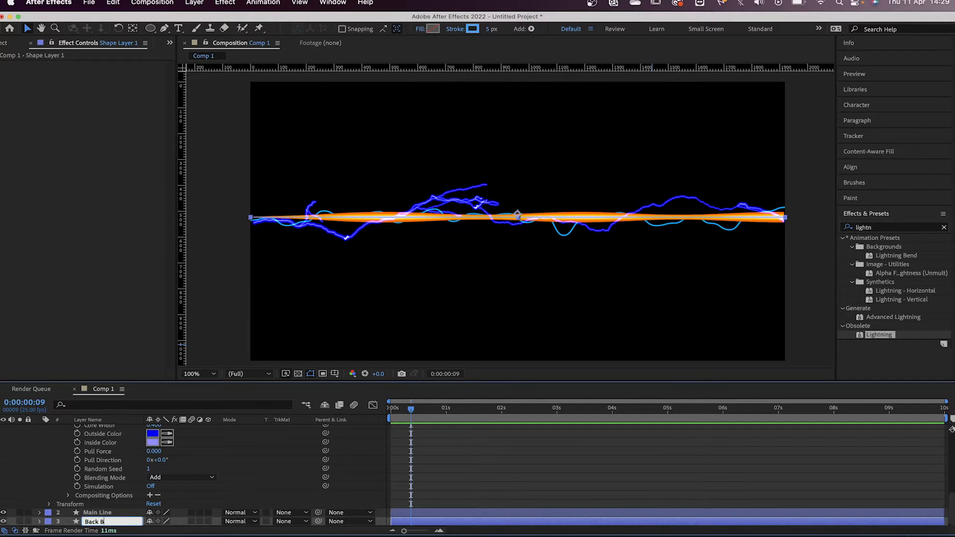
type("lue")
key("Return")
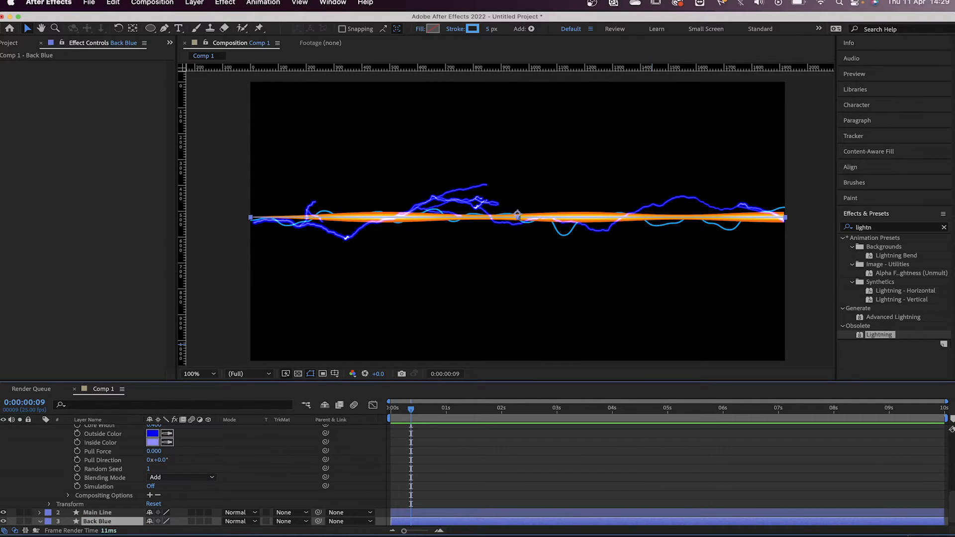
Add a Lightning End point keyframe on Front Electric at 0:00:00:04, aligned with Back Blue's second End keyframe
scroll(473, 488, "down", 1)
key("j")
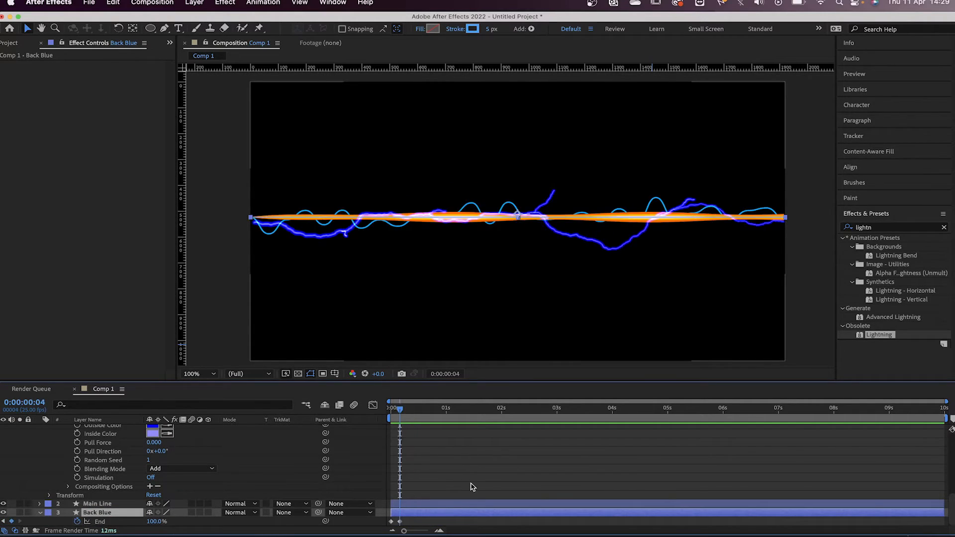
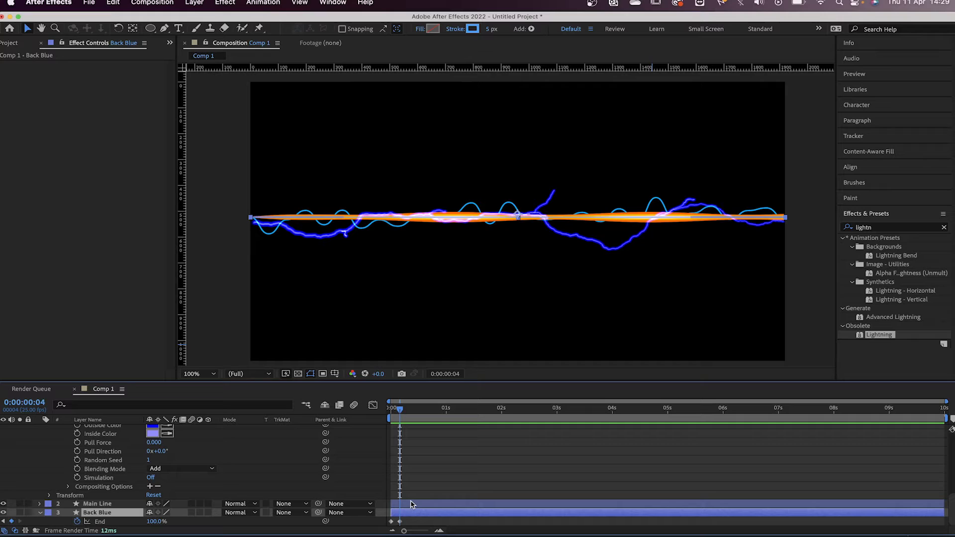
scroll(411, 497, "up", 8)
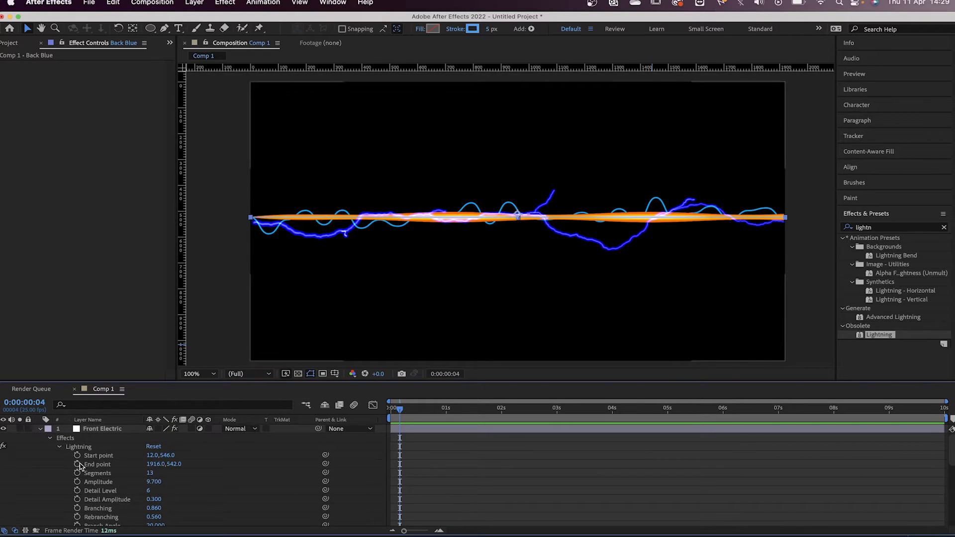
left_click(78, 465)
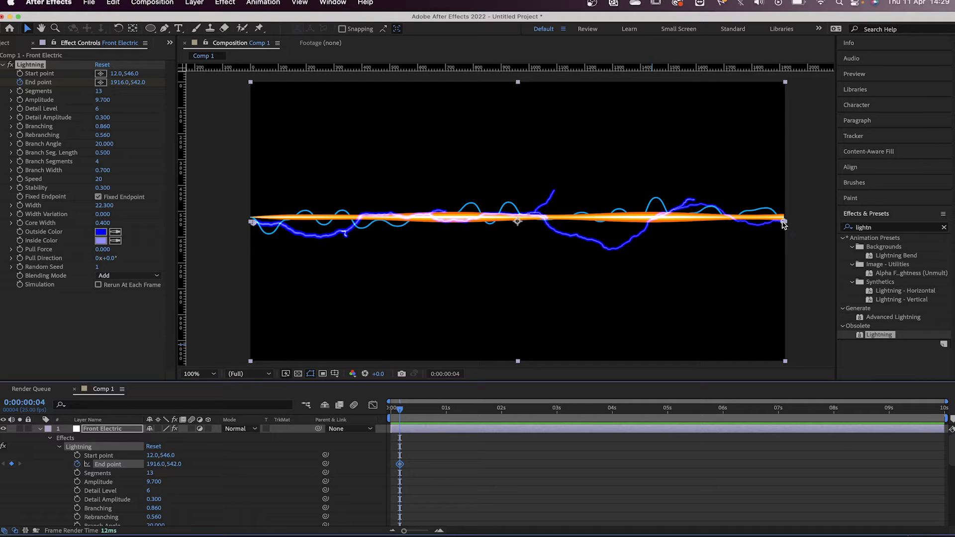
Keyframe the Front Electric layer's Lightning End point at -584.0,542.0 on the first frame
left_click_drag(398, 412, 387, 412)
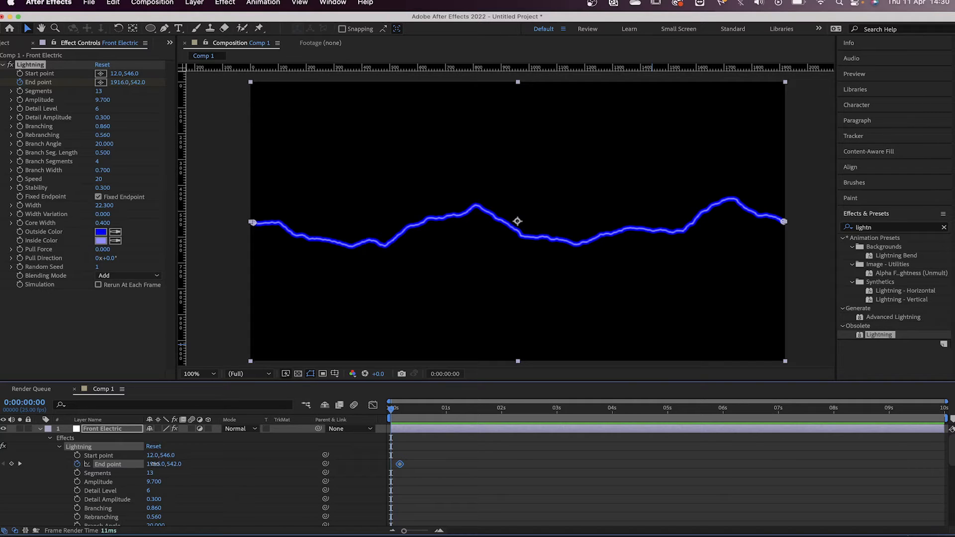
left_click_drag(151, 464, 2, 449)
left_click(417, 503)
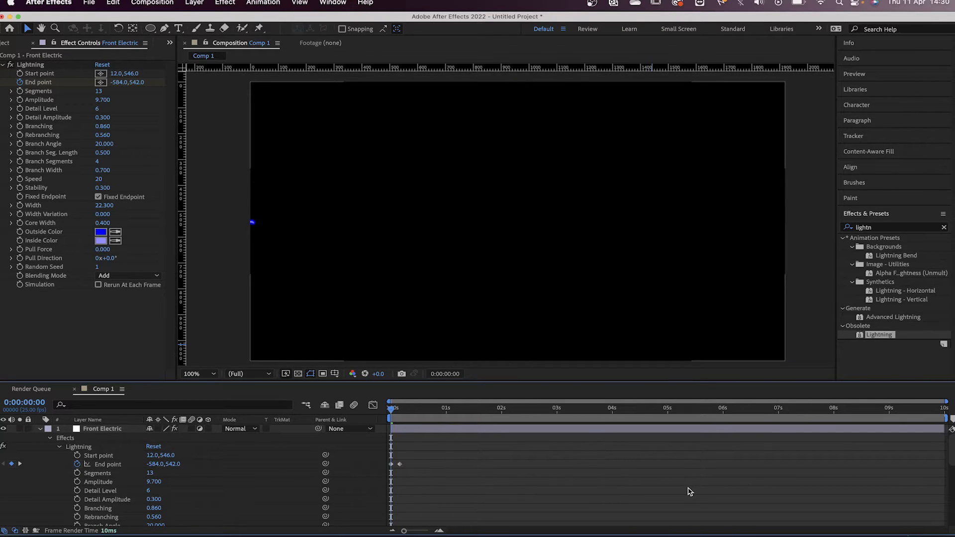
Play back the combined line and lightning animation from the start, and collapse the Front Electric layer's properties
key("space")
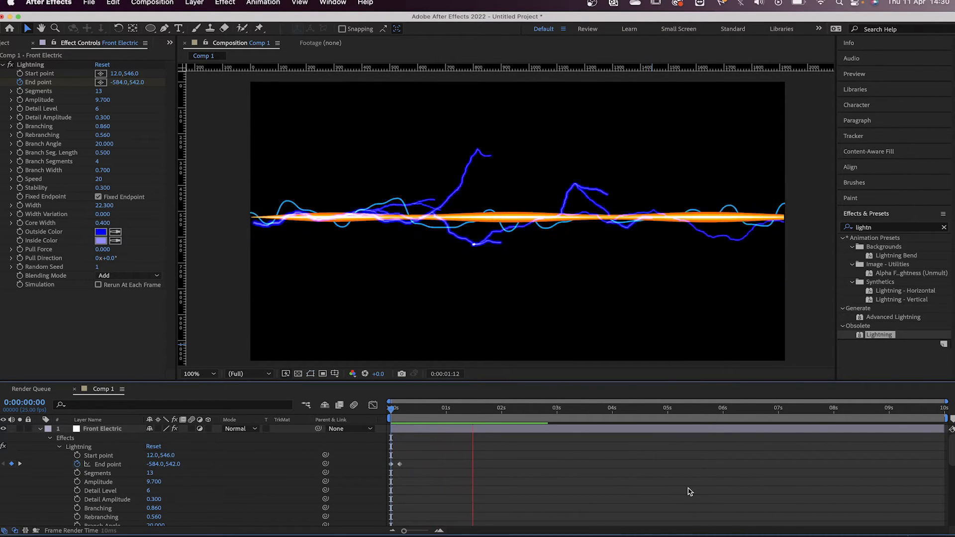
key("space")
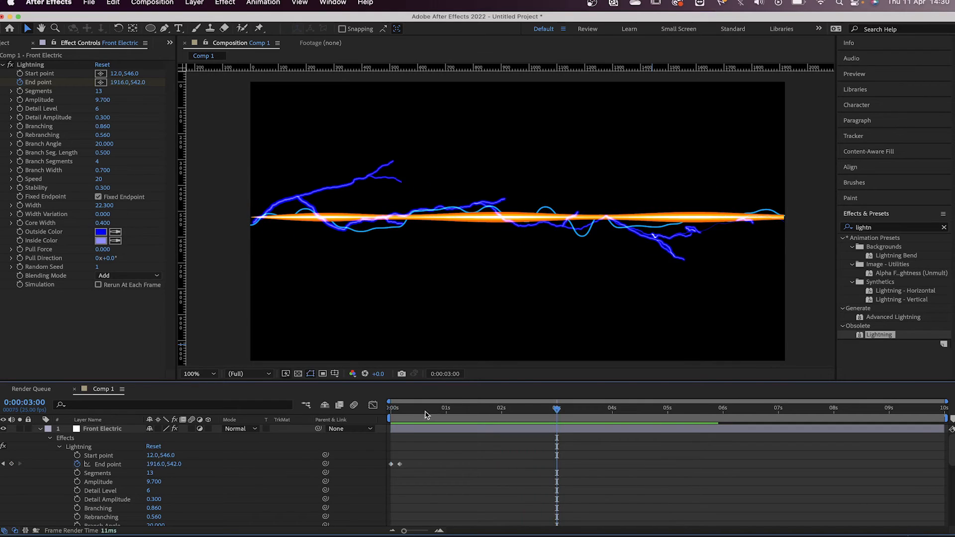
left_click_drag(425, 412, 339, 413)
key("space")
key("comma")
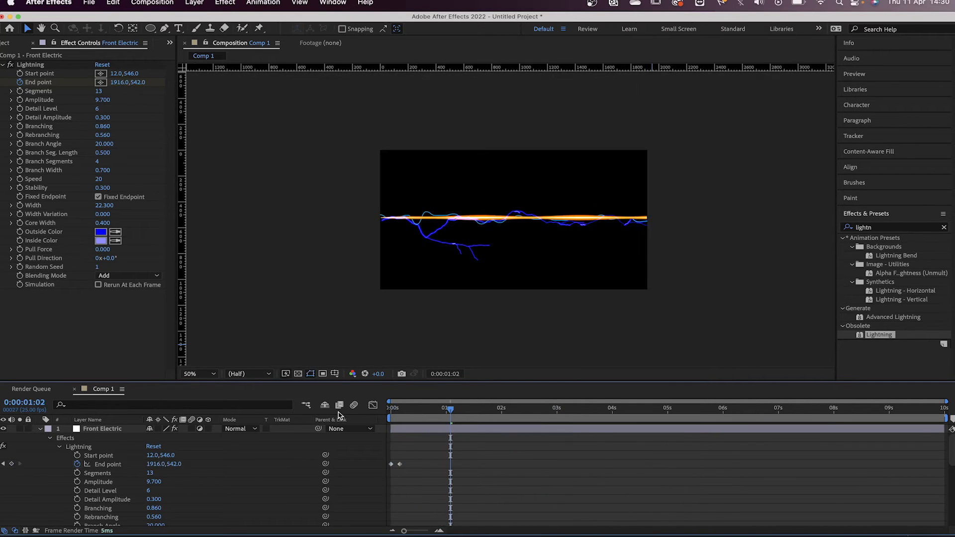
left_click_drag(403, 411, 352, 412)
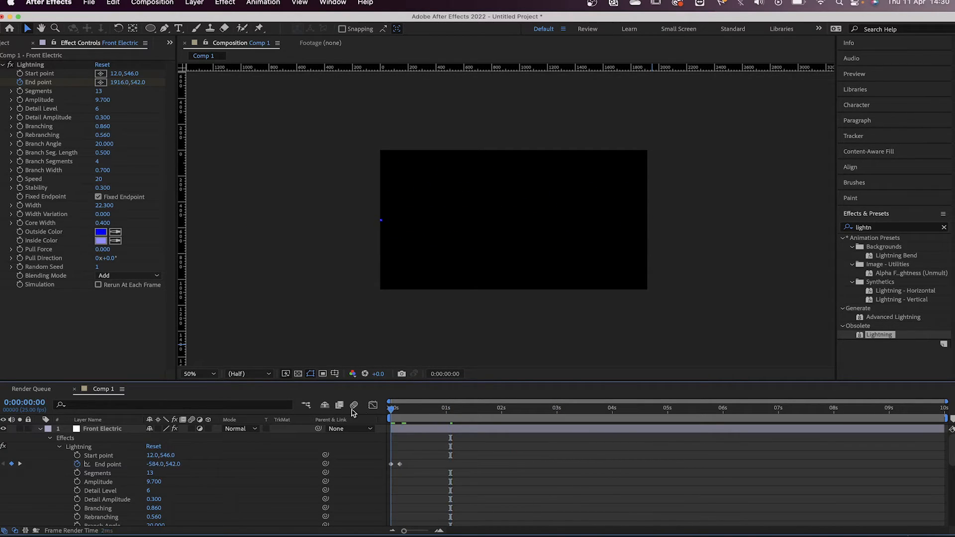
left_click(40, 430)
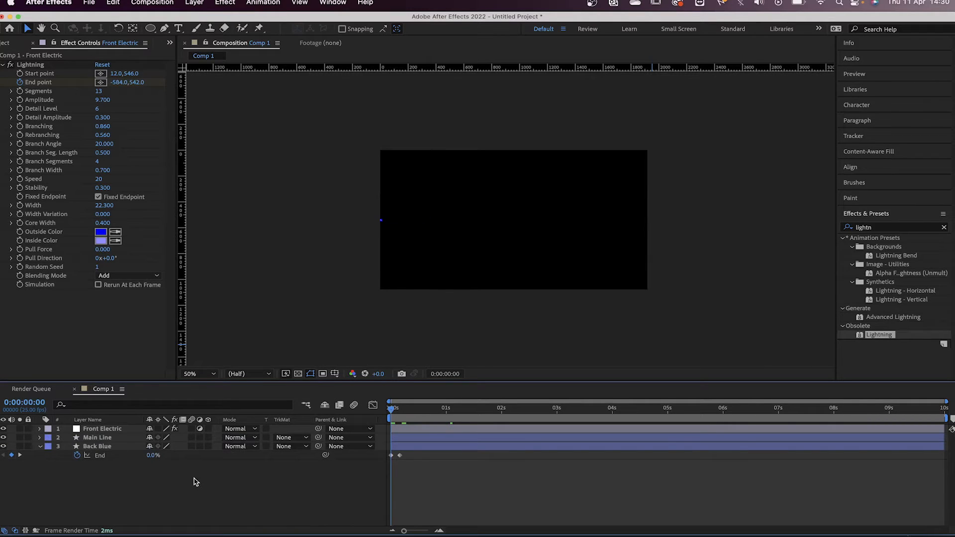
key("space")
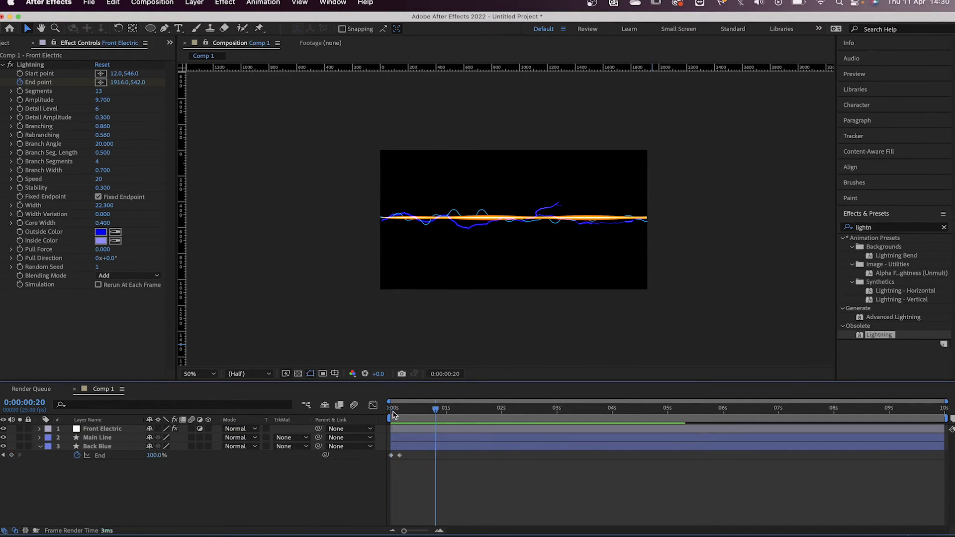
key("slash")
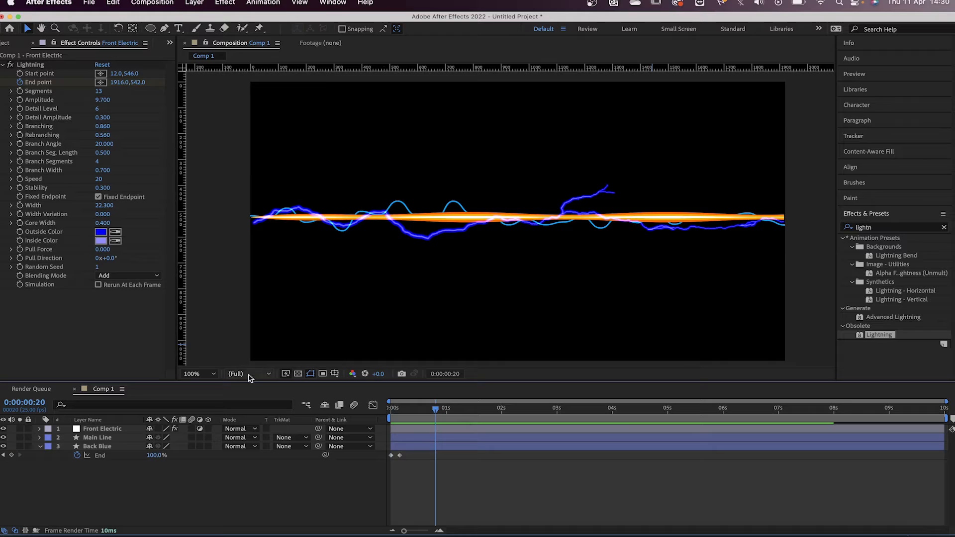
Apply an Outer Glow layer style to the Back Blue layer
left_click(105, 451)
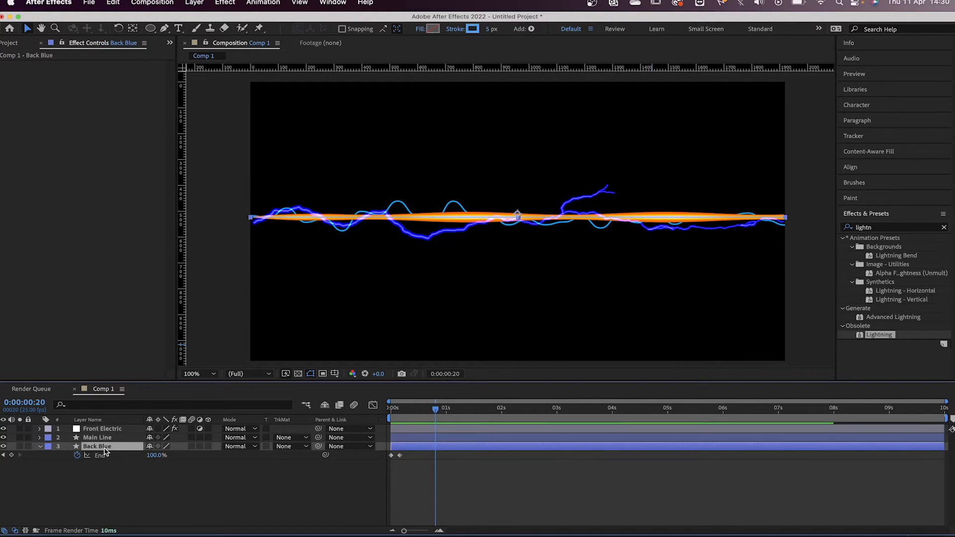
left_click(194, 3)
mouse_move(230, 283)
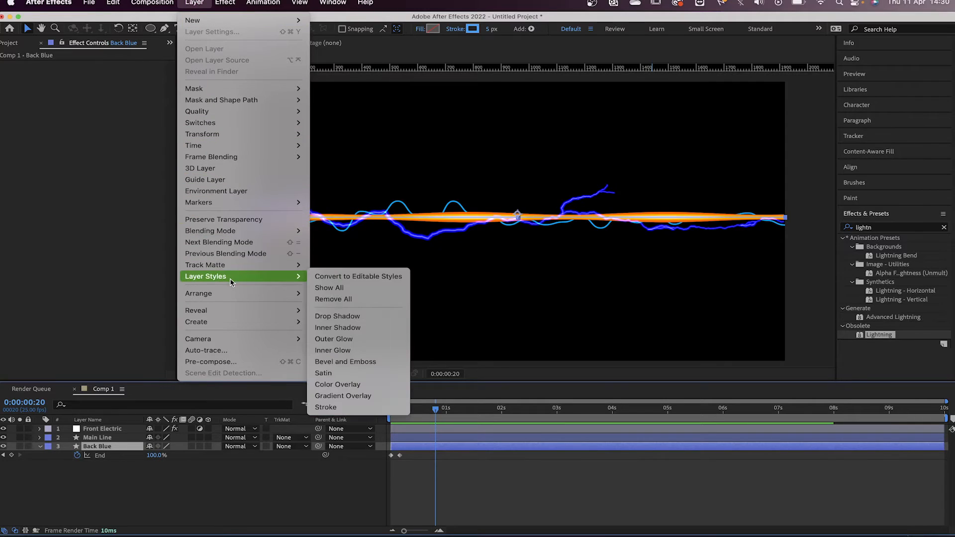
left_click(342, 340)
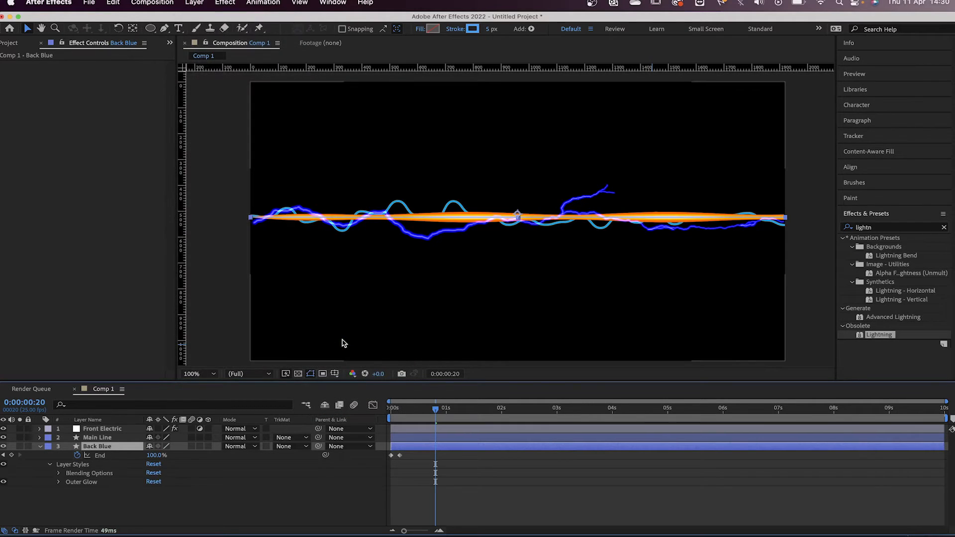
Set the Back Blue layer's Outer Glow color by sampling the light blue of its wavy line
key("period")
key("period")
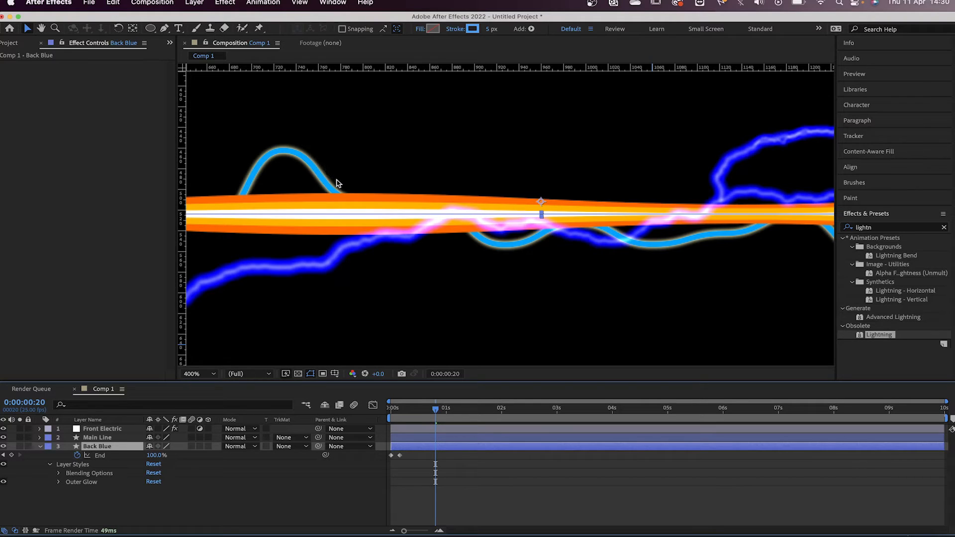
left_click(58, 483)
scroll(83, 469, "up", 3)
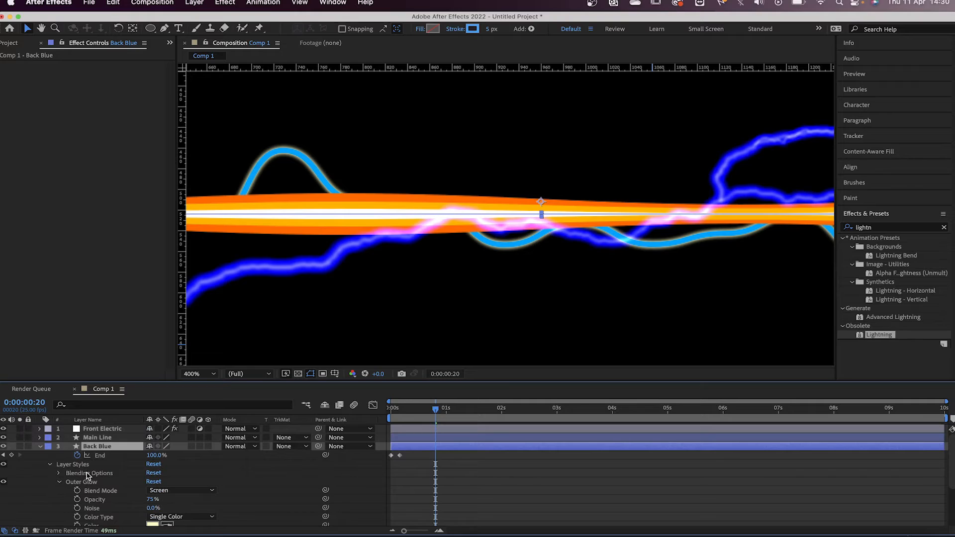
left_click(39, 446)
left_click(40, 446)
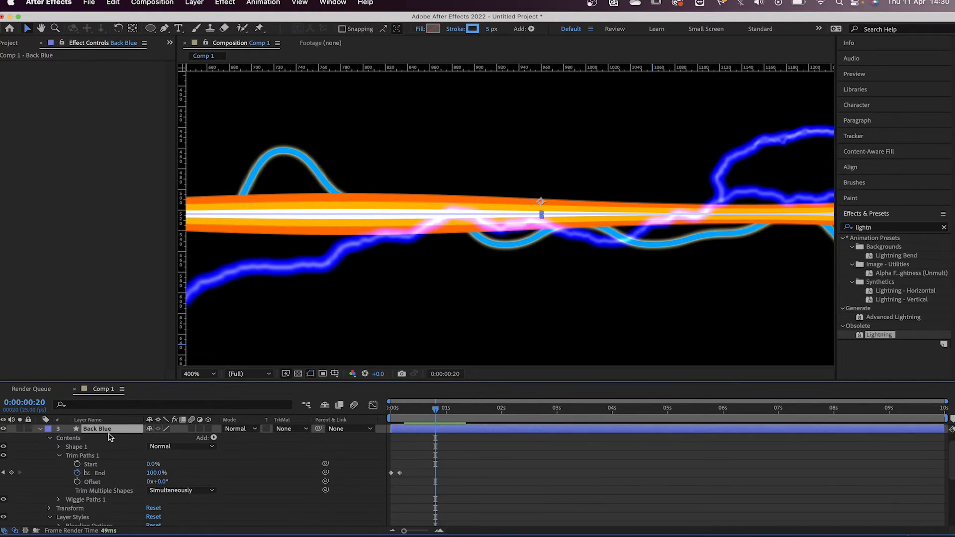
scroll(88, 493, "down", 3)
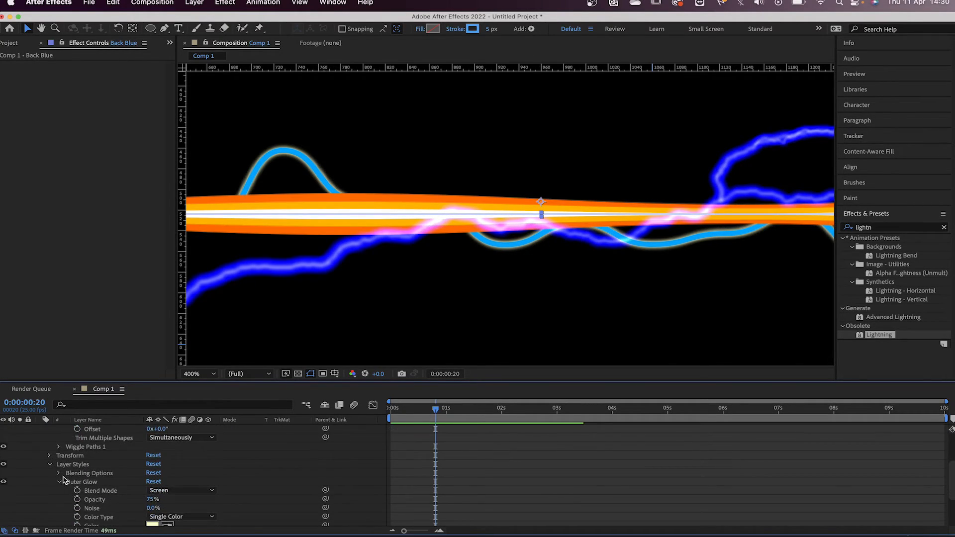
scroll(77, 488, "down", 3)
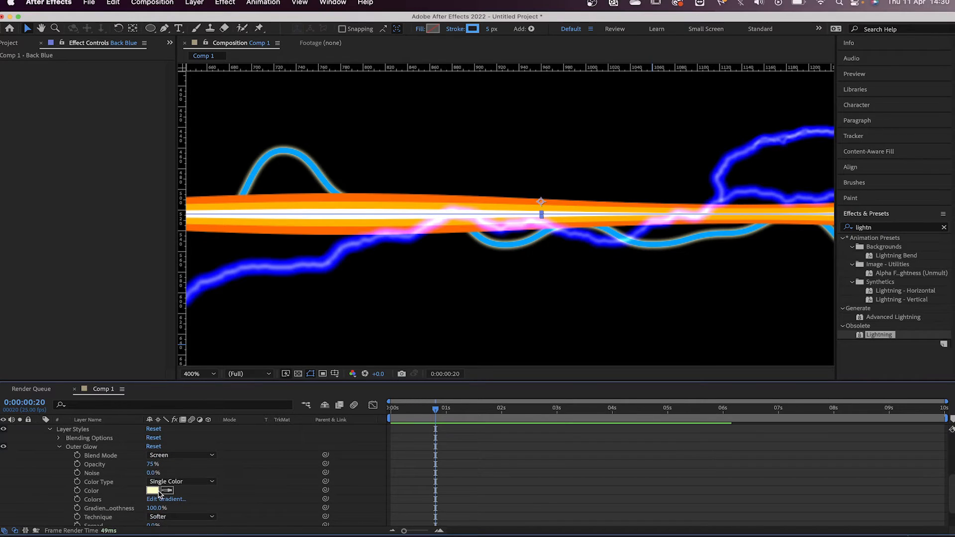
left_click(167, 490)
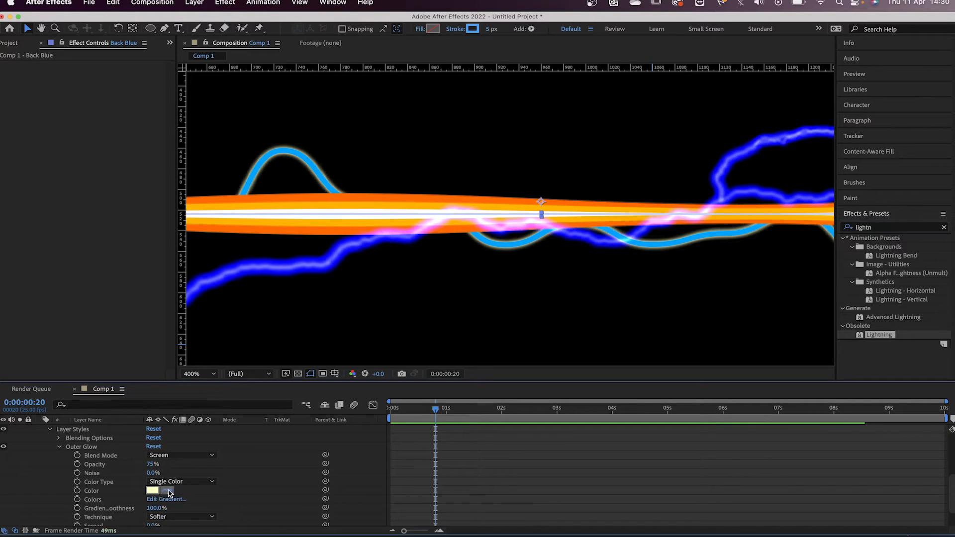
left_click(282, 152)
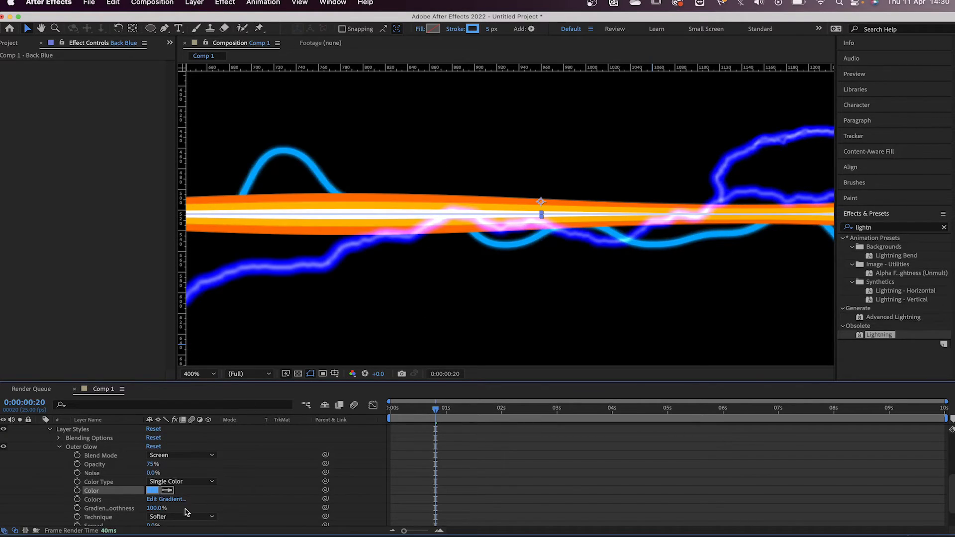
Set the Back Blue Outer Glow to size 21, range 49.5%, opacity 100% and Normal blend mode, and preview it
scroll(258, 478, "down", 3)
mouse_move(152, 508)
left_mouse_down()
mouse_move(177, 517)
mouse_move(151, 517)
left_mouse_up()
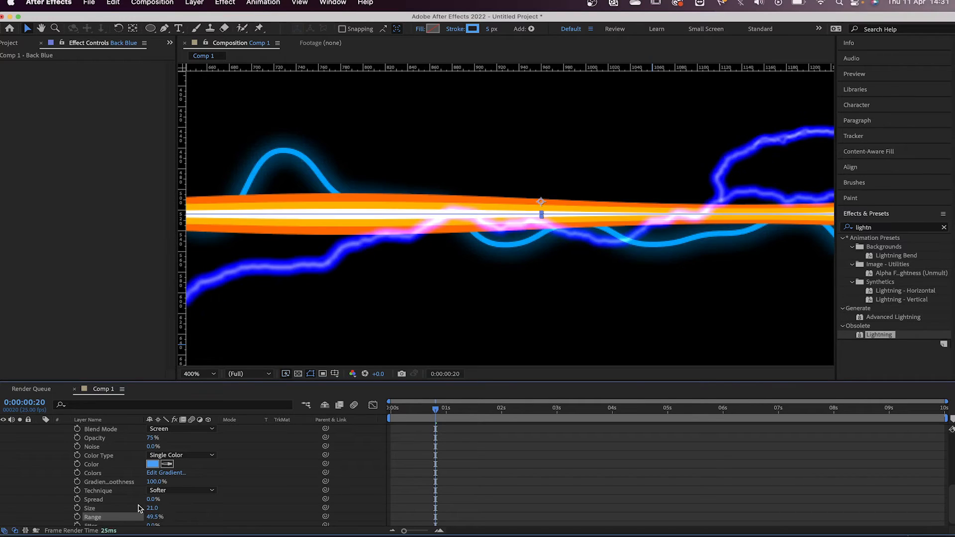
left_click(152, 439)
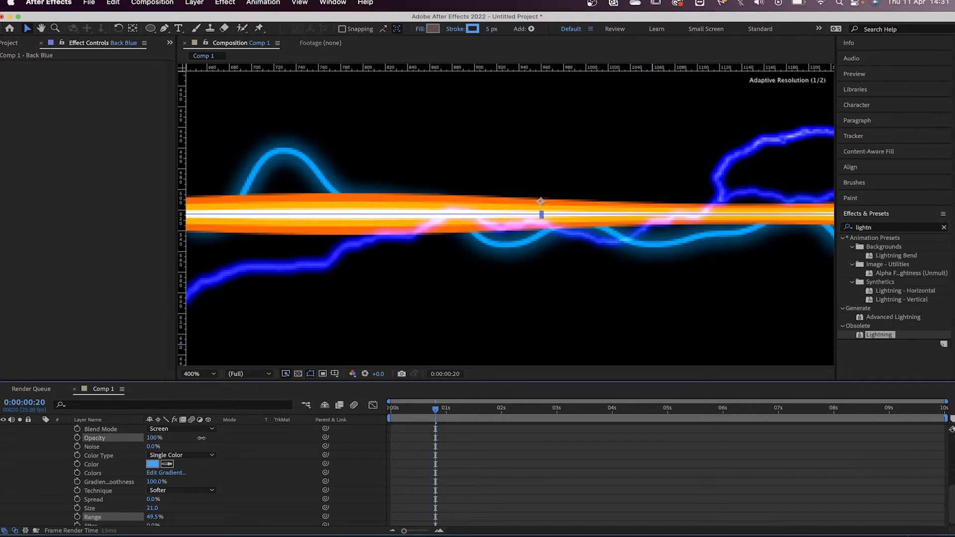
left_click(203, 429)
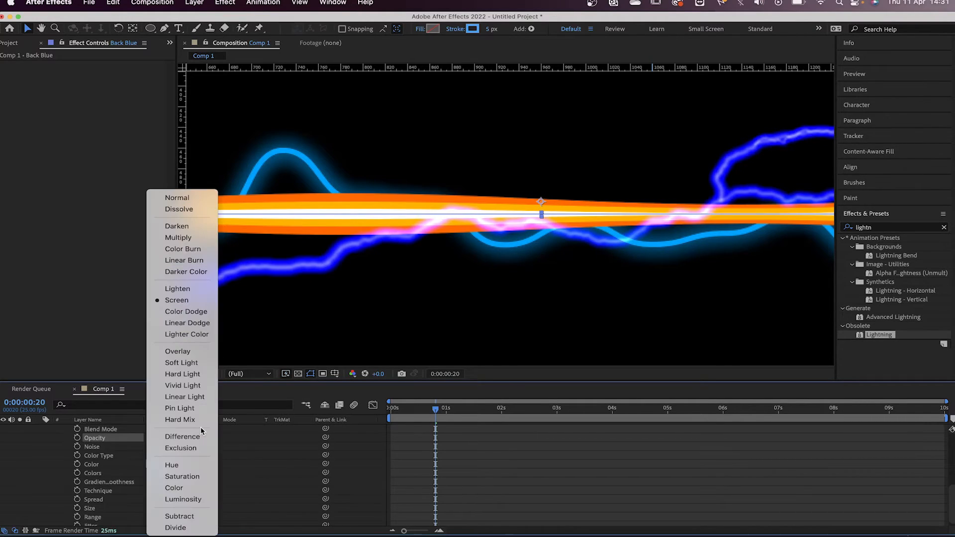
left_click(195, 200)
key("comma")
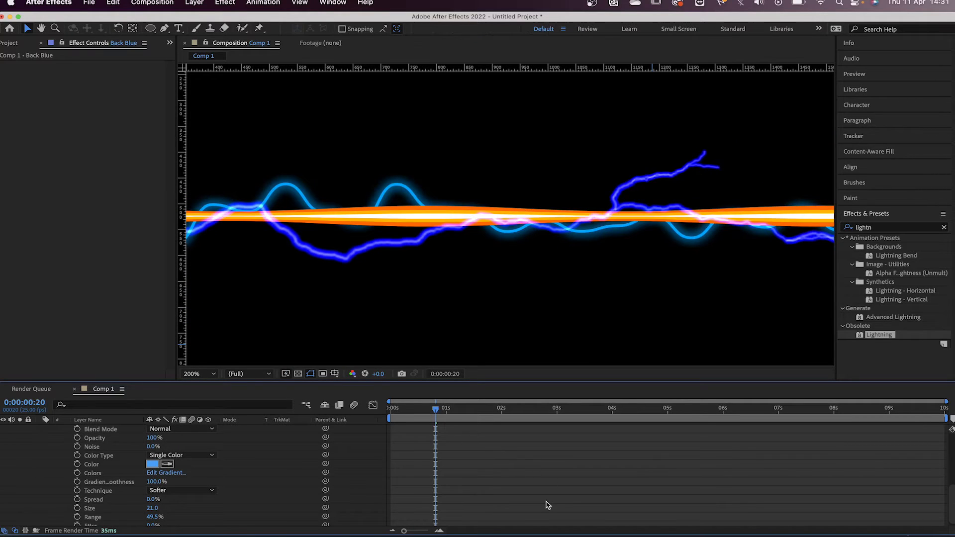
key("comma")
key("space")
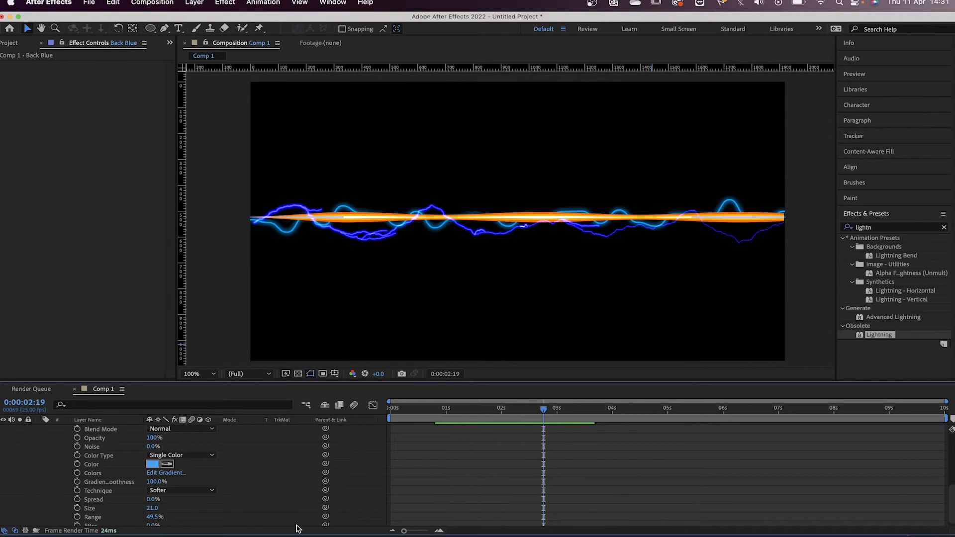
scroll(88, 482, "up", 6)
left_click(41, 447)
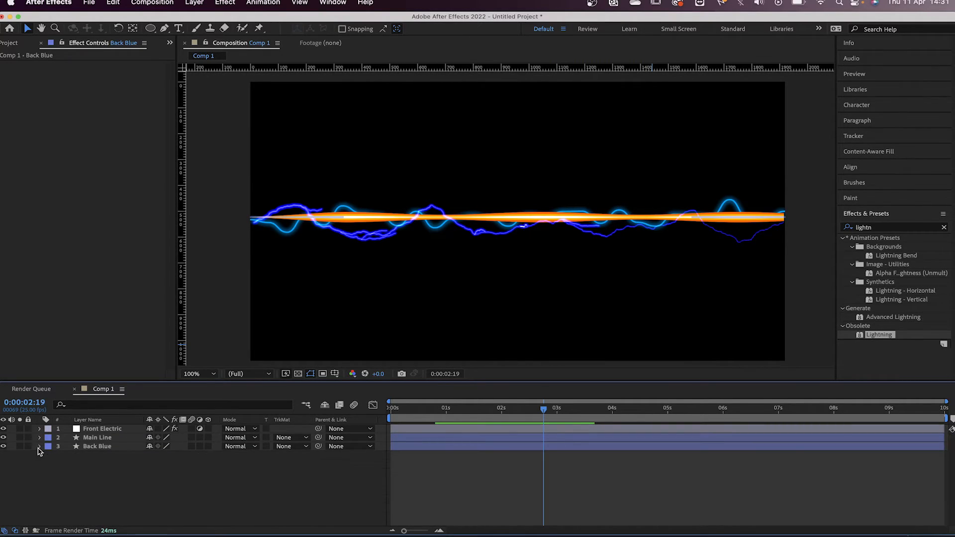
Apply an Outer Glow layer style to the Main Line layer
left_click(95, 440)
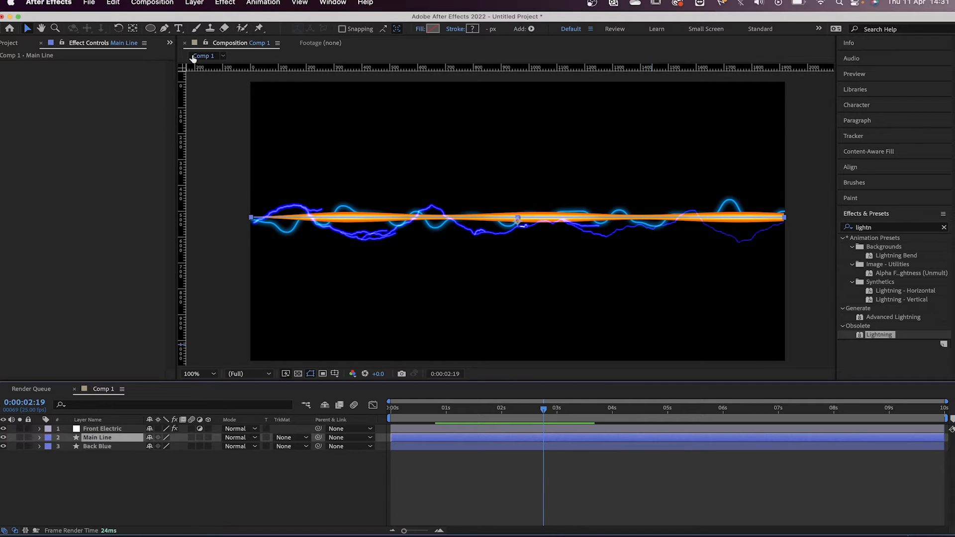
left_click(194, 3)
mouse_move(254, 278)
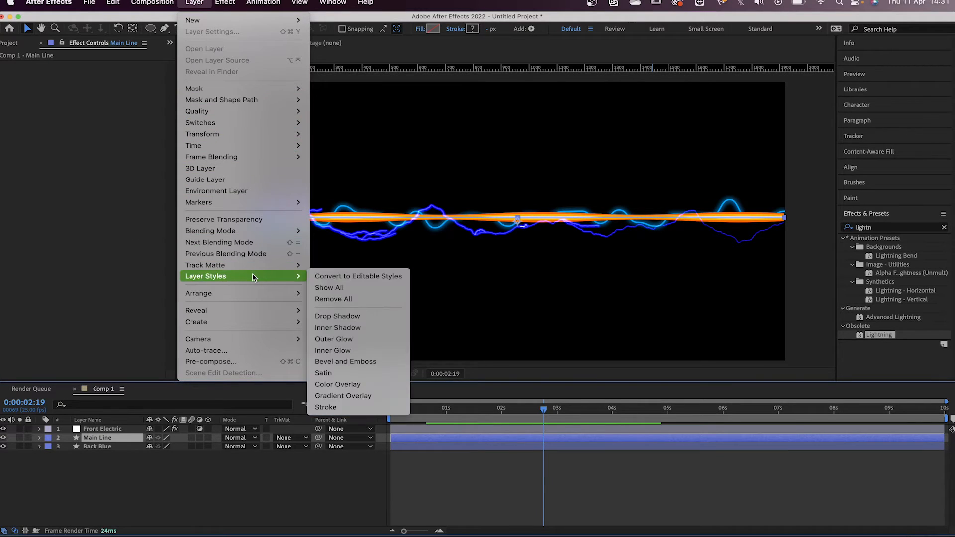
left_click(338, 341)
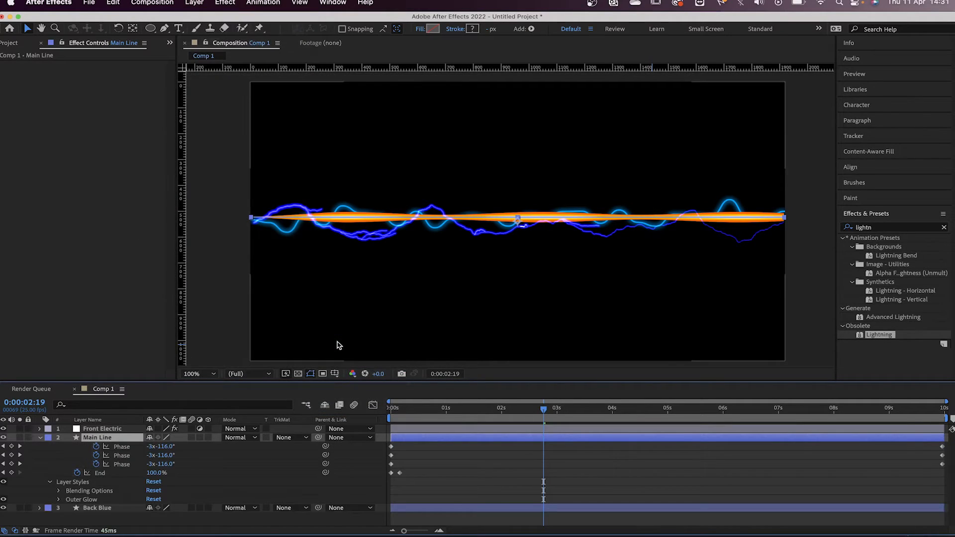
Set the Main Line layer's Outer Glow color to orange-red FF3300 and its opacity to 100%
key("period")
key("period")
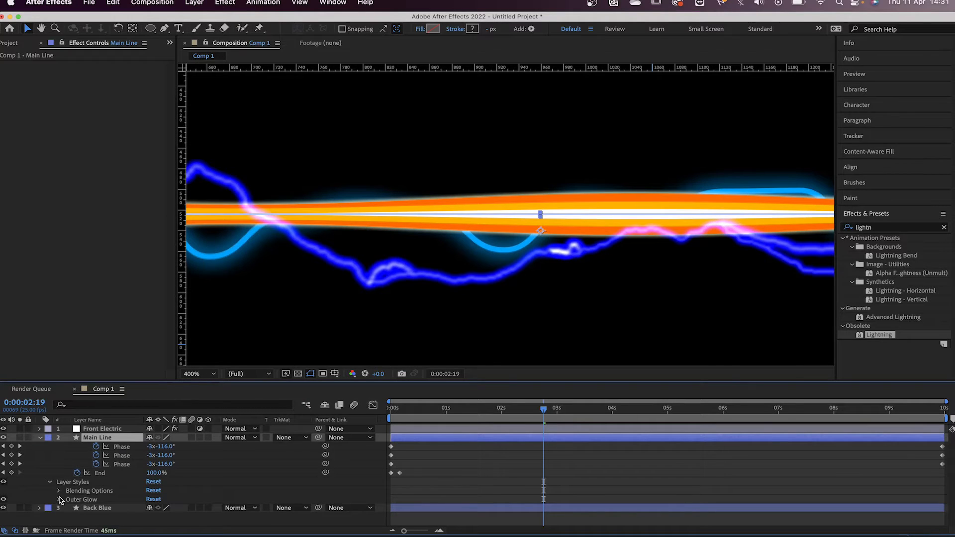
left_click(59, 500)
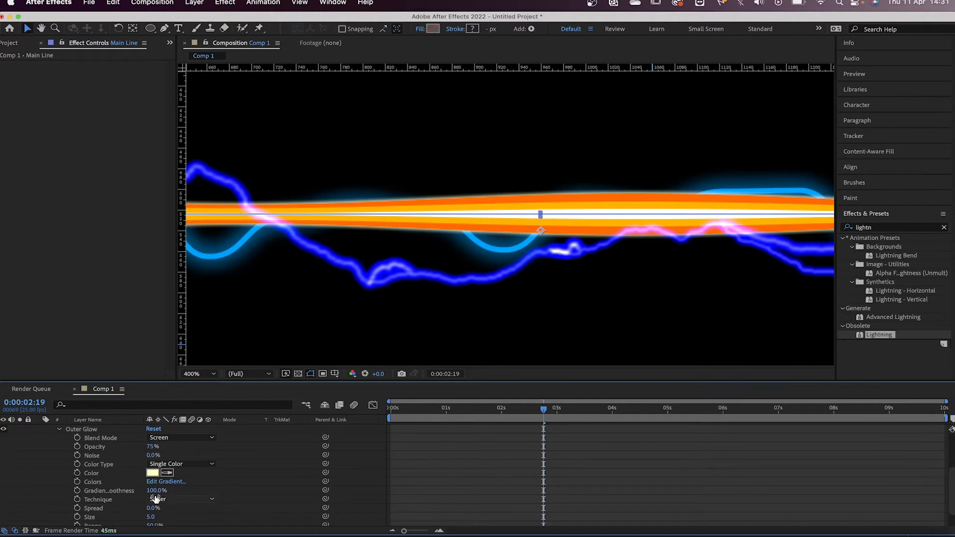
left_click(152, 473)
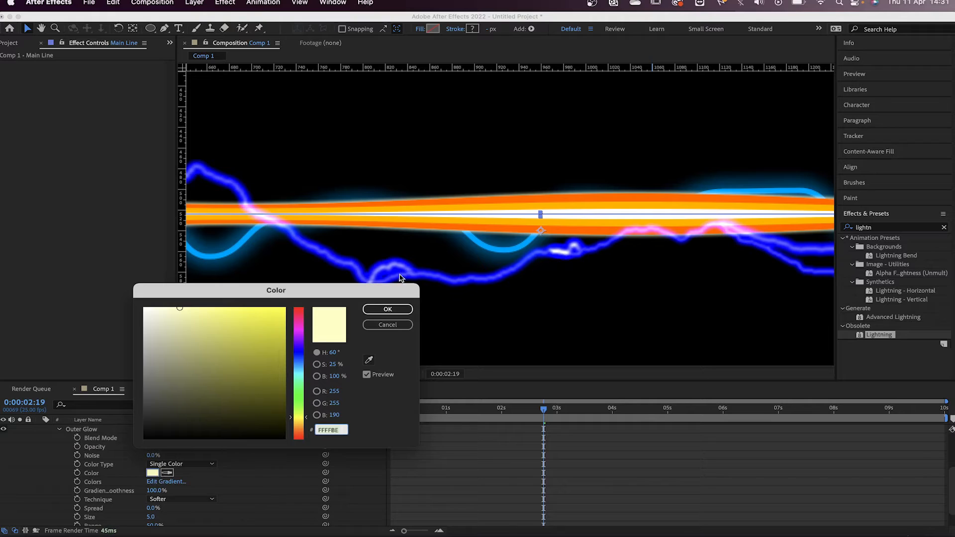
left_click(300, 436)
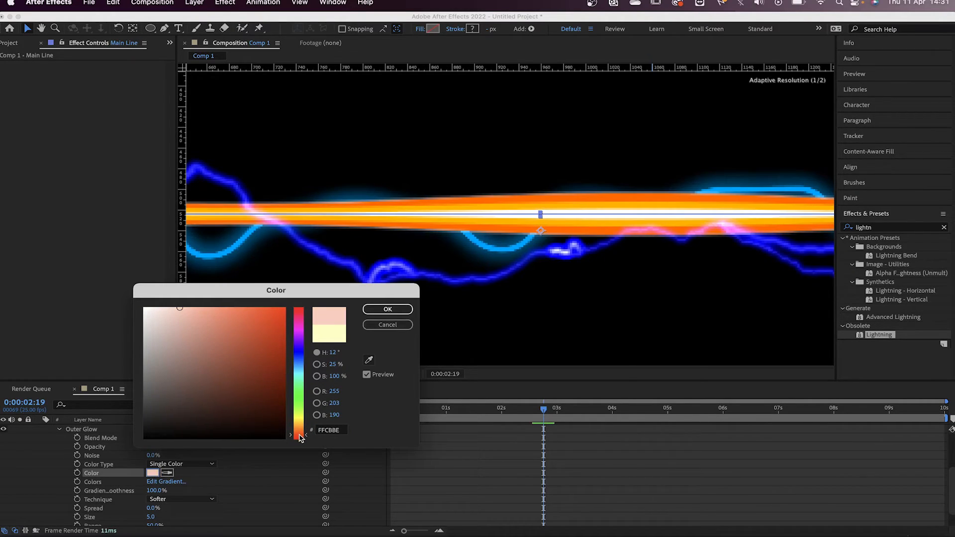
mouse_move(261, 357)
left_mouse_down()
mouse_move(241, 330)
mouse_move(299, 304)
left_mouse_up()
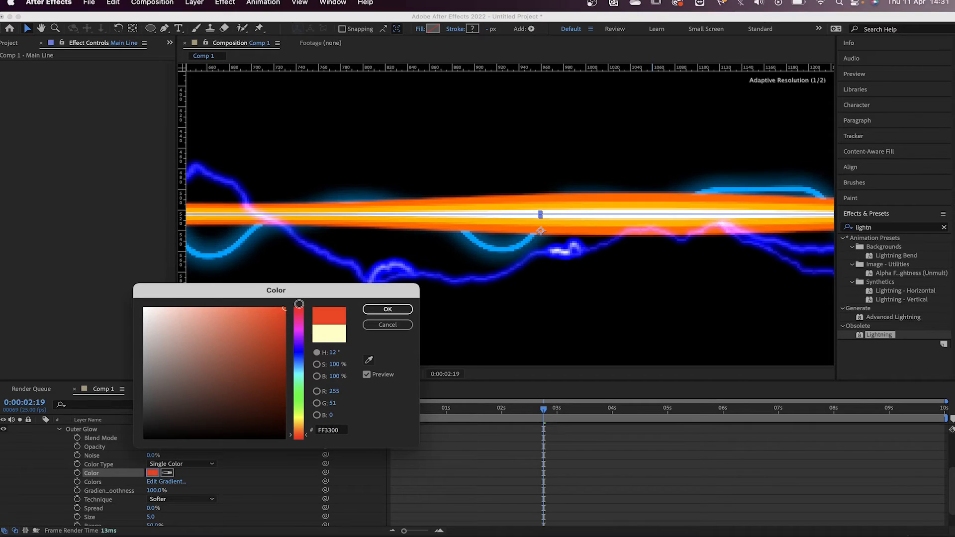
left_click(382, 313)
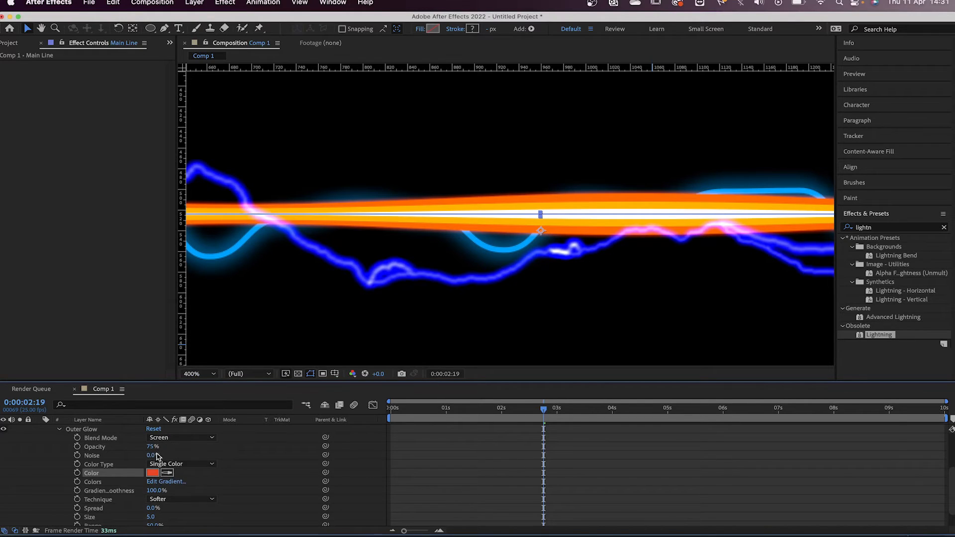
left_click_drag(152, 447, 213, 445)
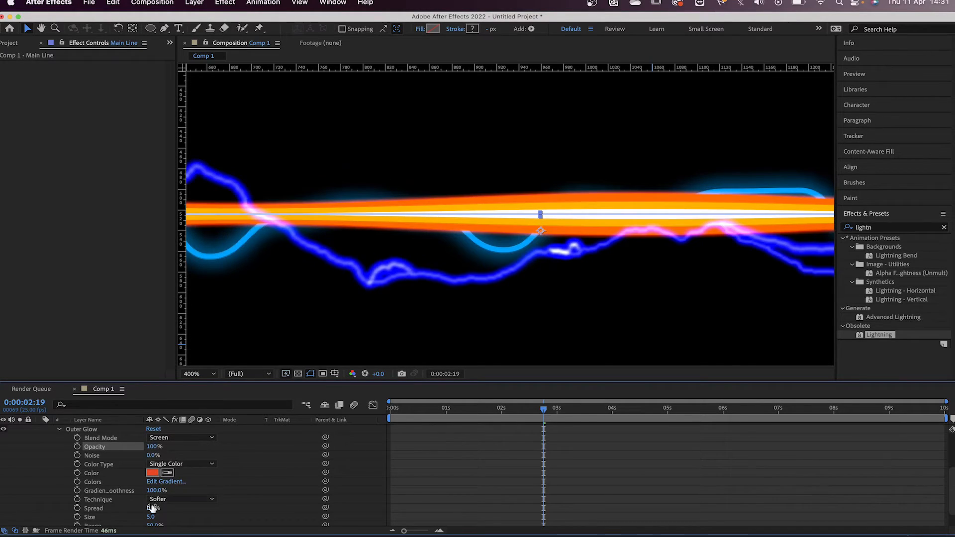
Set the Main Line layer's Outer Glow size to 35 and preview the beam from the start of the composition
left_click_drag(152, 517, 144, 517)
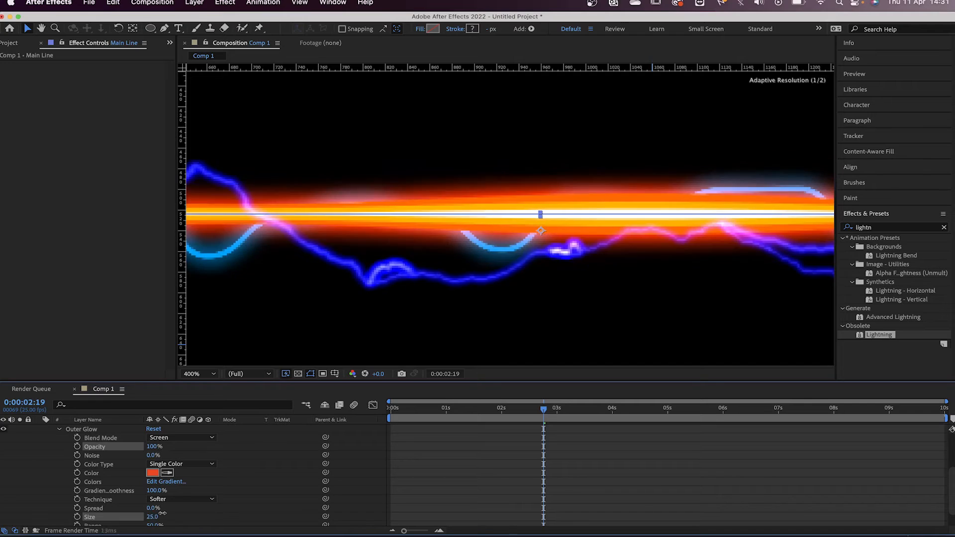
key("comma")
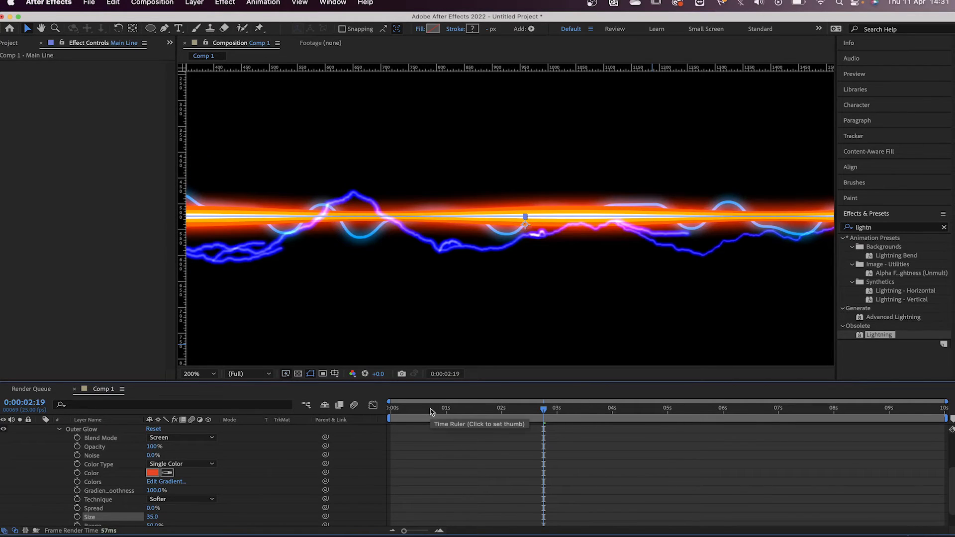
key("comma")
left_click(762, 471)
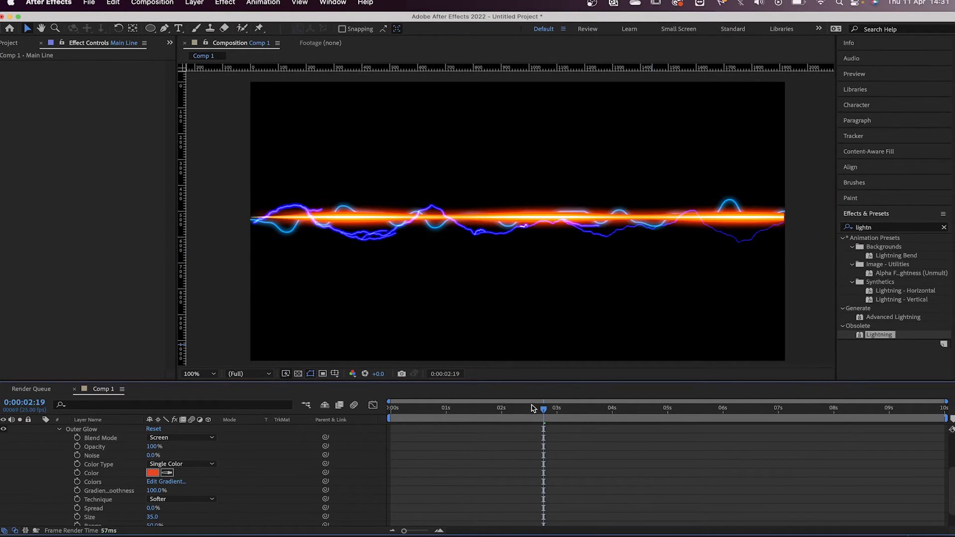
left_click_drag(532, 408, 234, 397)
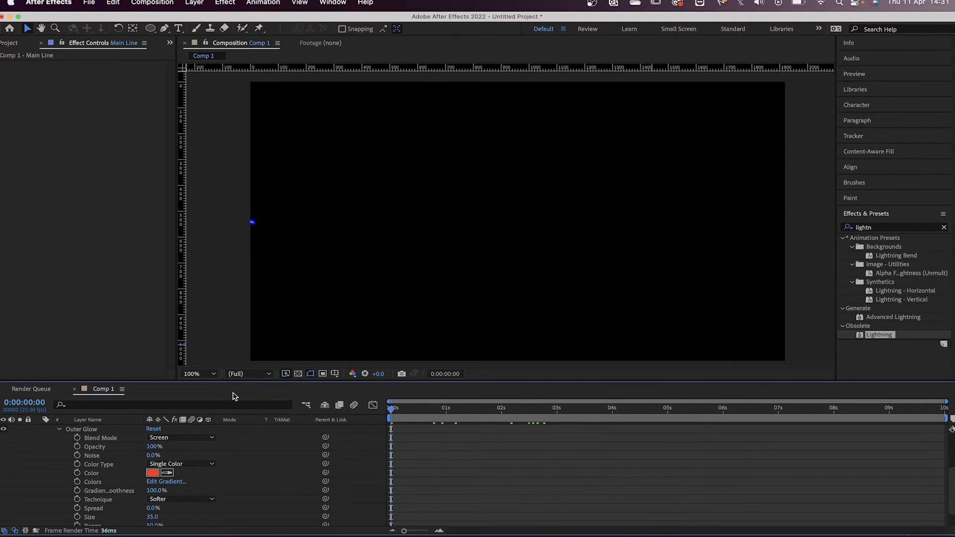
key("space")
key("space")
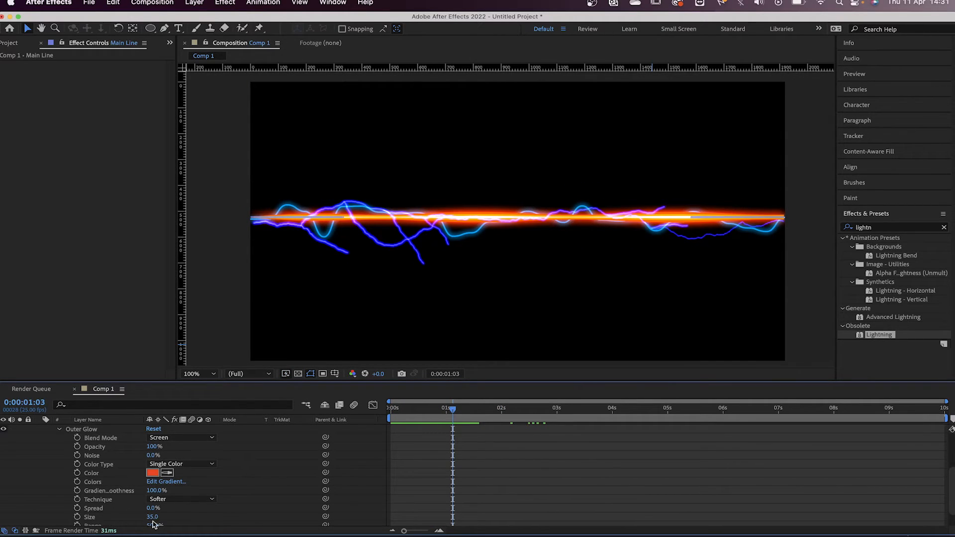
Set the Main Line layer's Outer Glow range to 74.2% and size to 60, preview it and collapse the layer's properties
scroll(189, 509, "down", 1)
left_click_drag(159, 509, 293, 512)
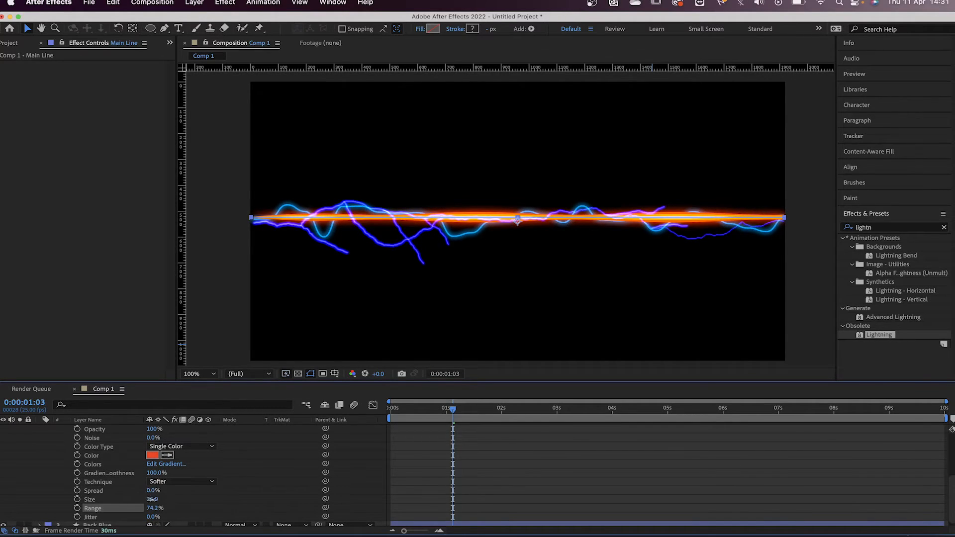
left_click(164, 502)
left_click_drag(151, 500, 172, 500)
left_click(527, 488)
key("space")
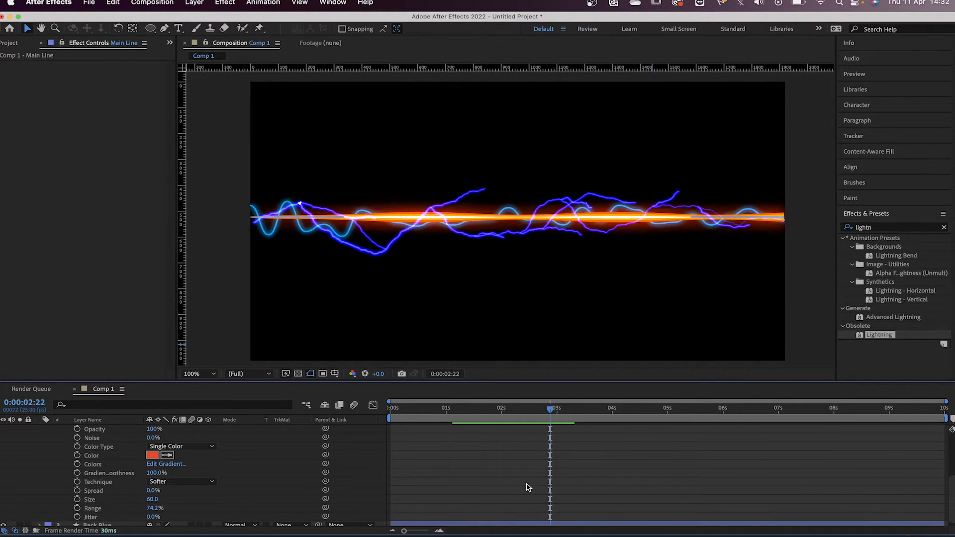
scroll(140, 459, "up", 5)
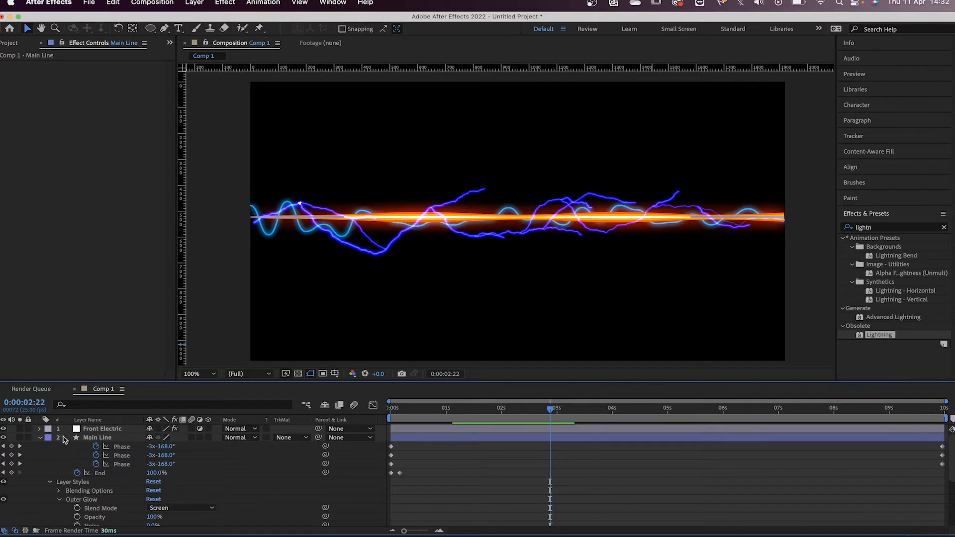
left_click(38, 439)
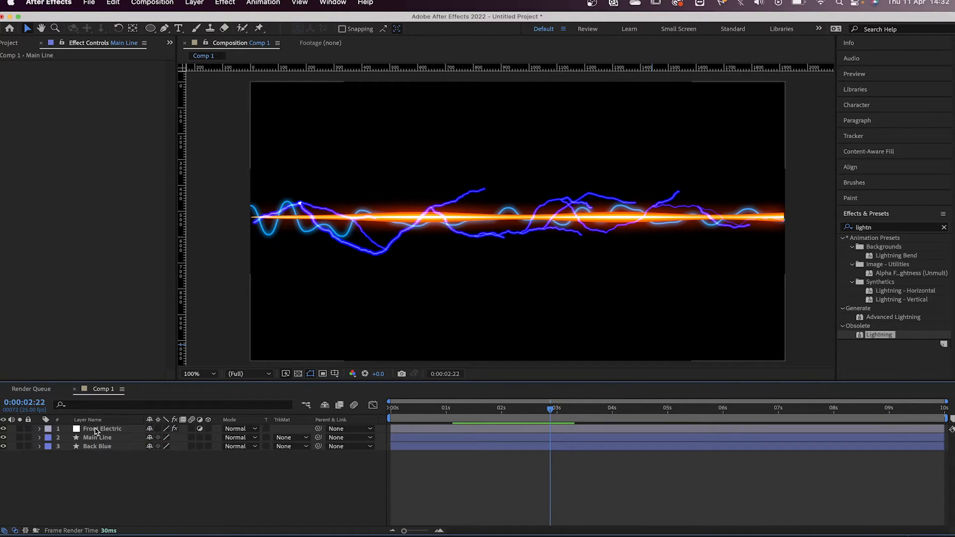
Try an Outer Glow layer style directly on the Front Electric layer, inspect the lightning up close and undo the style
left_click(96, 431)
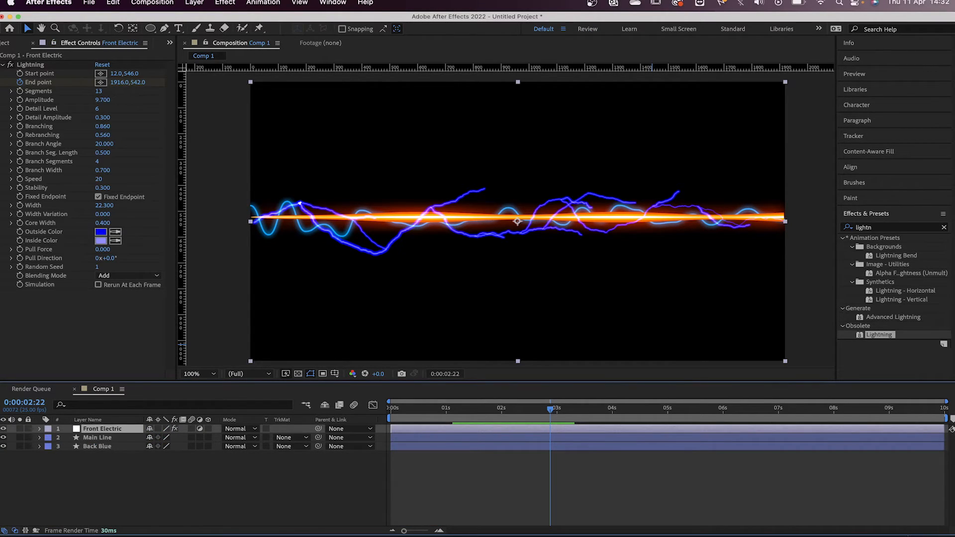
left_click(194, 3)
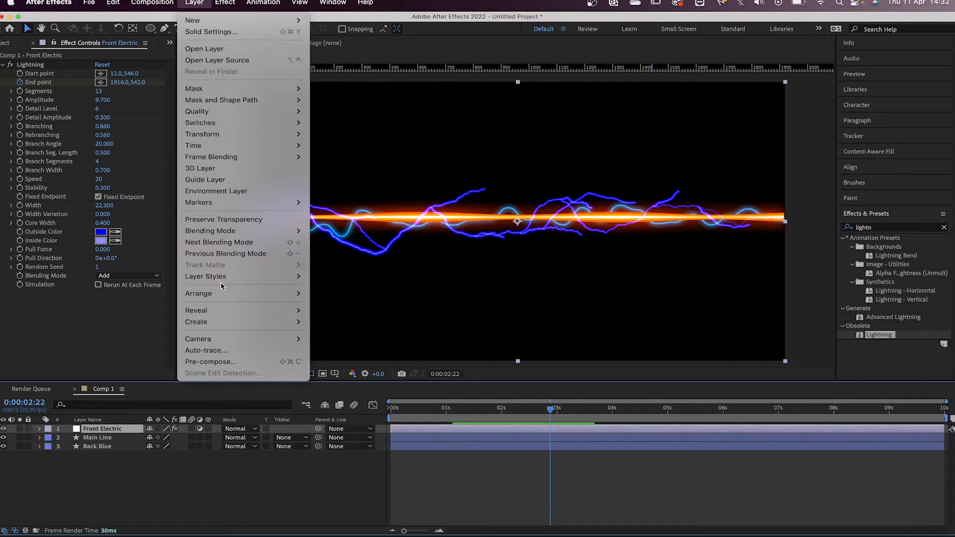
mouse_move(222, 277)
left_click(344, 339)
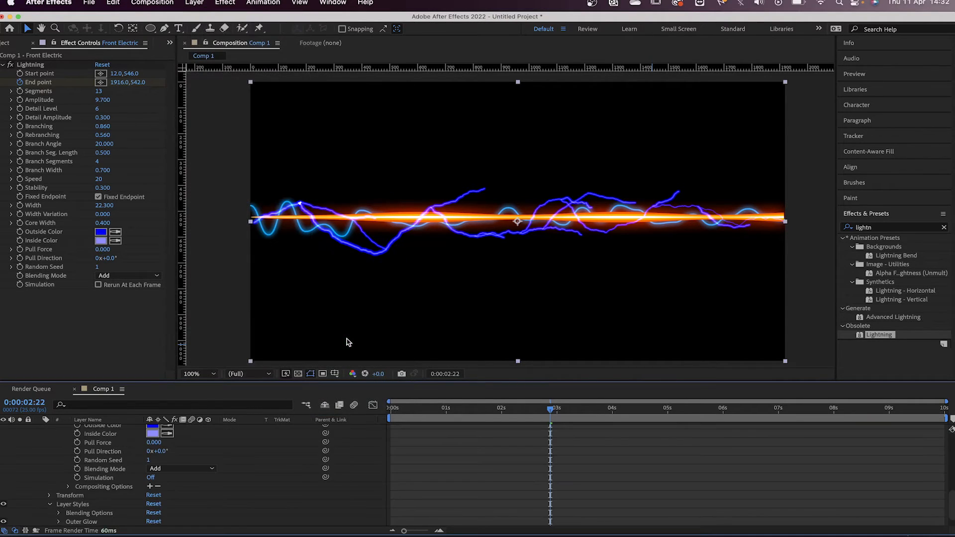
key("period")
key("period")
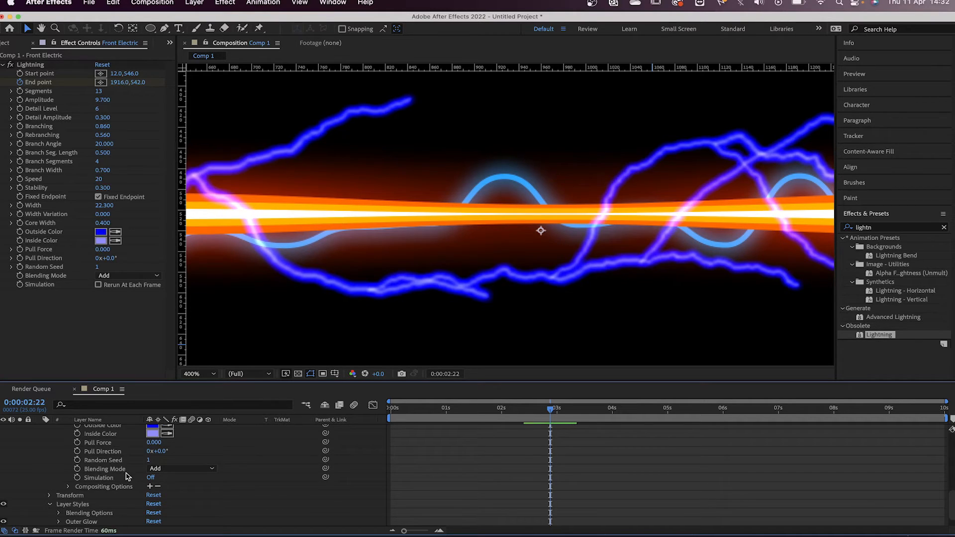
scroll(128, 477, "down", 3)
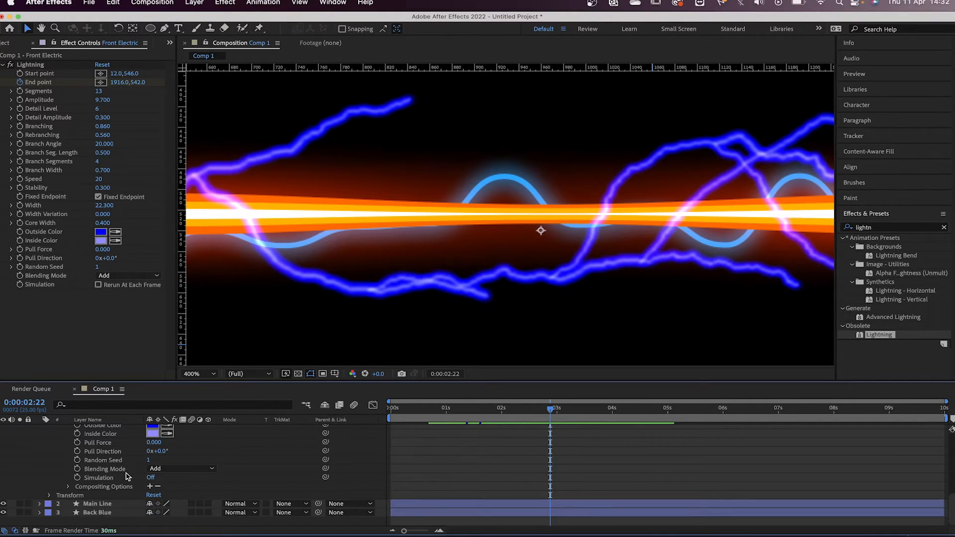
scroll(128, 468, "up", 10)
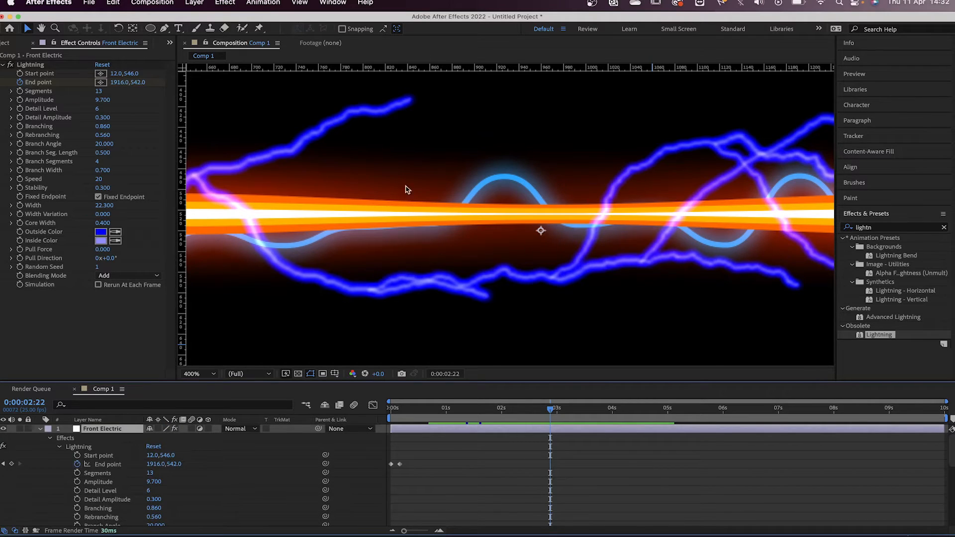
key("comma")
key("comma")
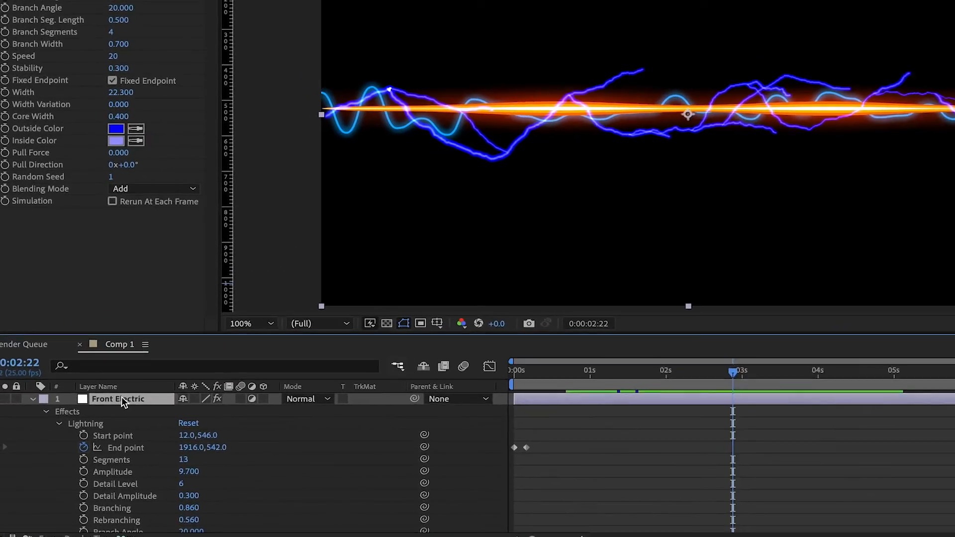
Pre-compose the Front Electric layer as Front Electric Comp 1, moving all attributes into the new composition, and inspect the lightning up close
right_click(106, 430)
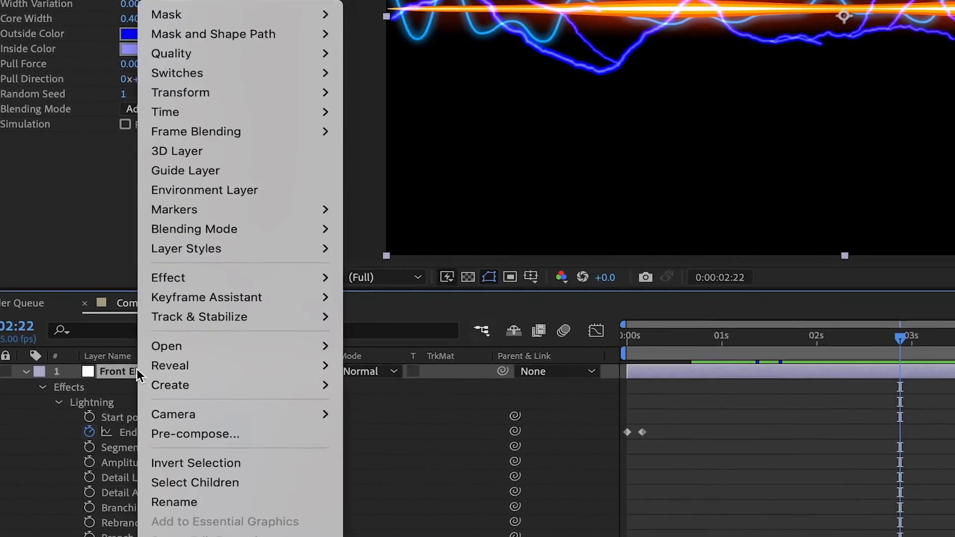
left_click(196, 432)
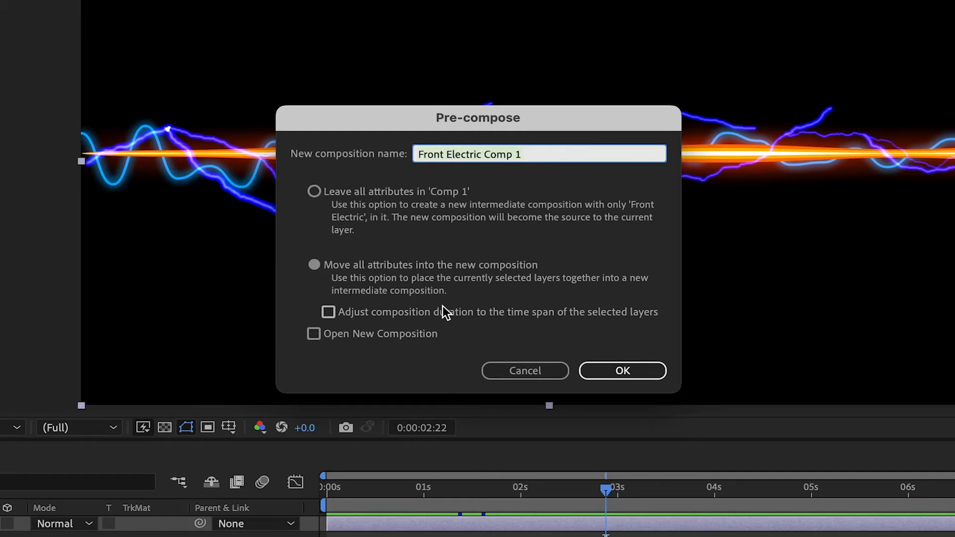
left_click(320, 192)
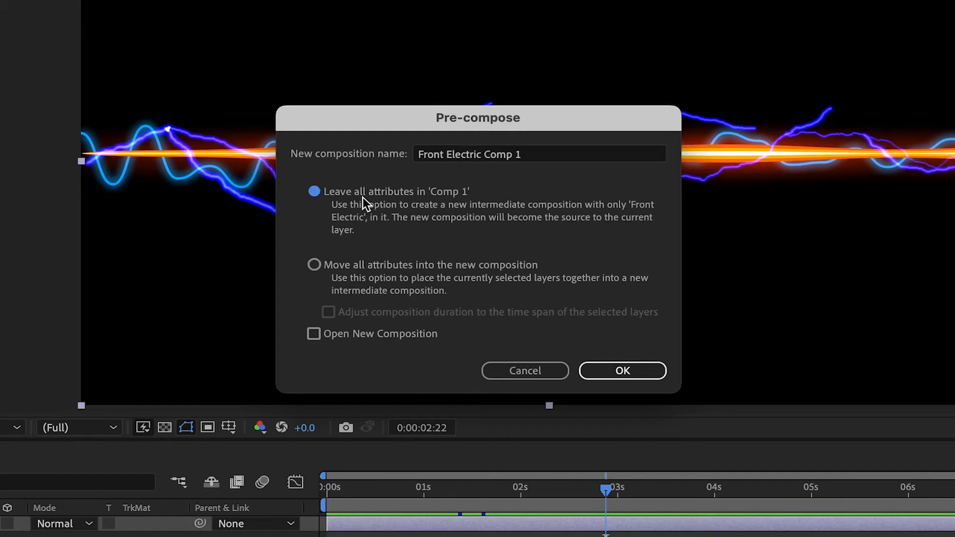
left_click(314, 265)
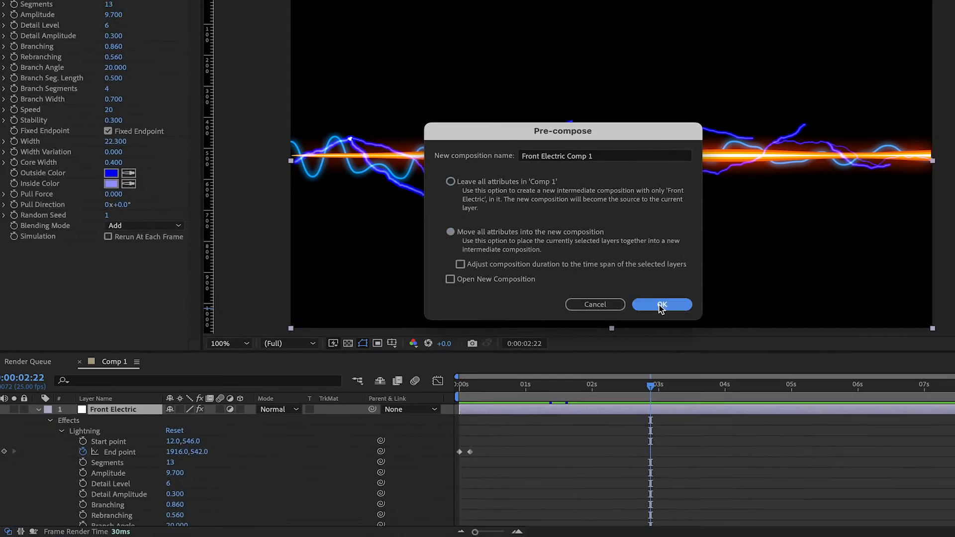
left_click(612, 370)
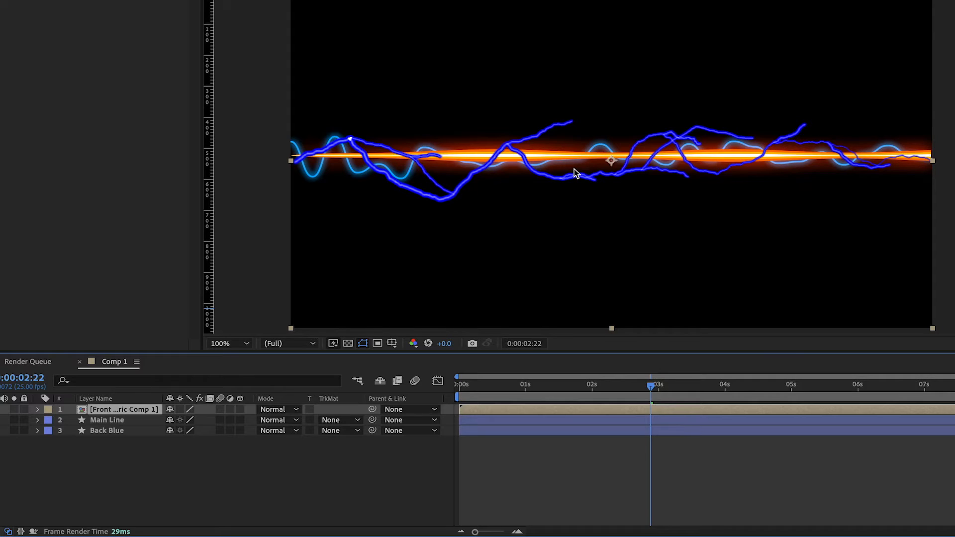
scroll(574, 169, "up", 4)
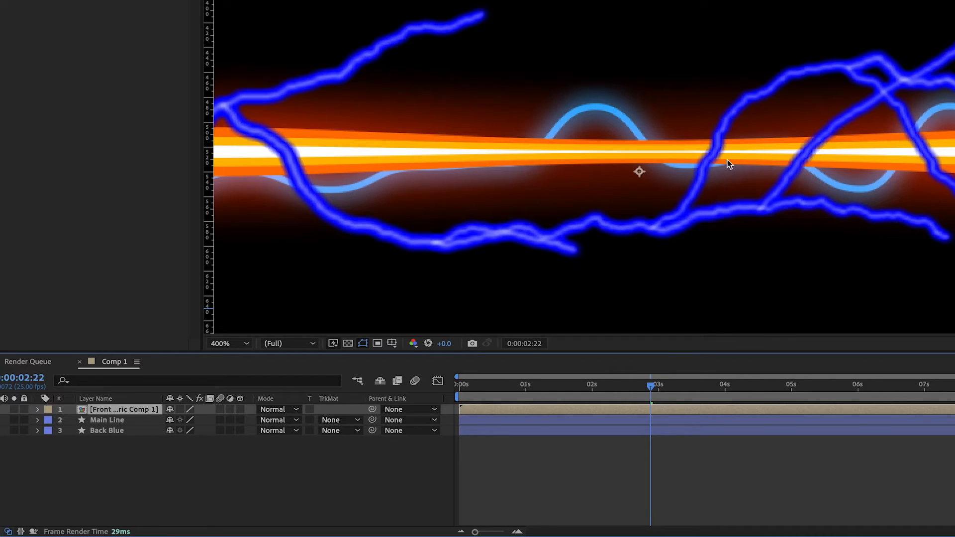
scroll(728, 160, "down", 2)
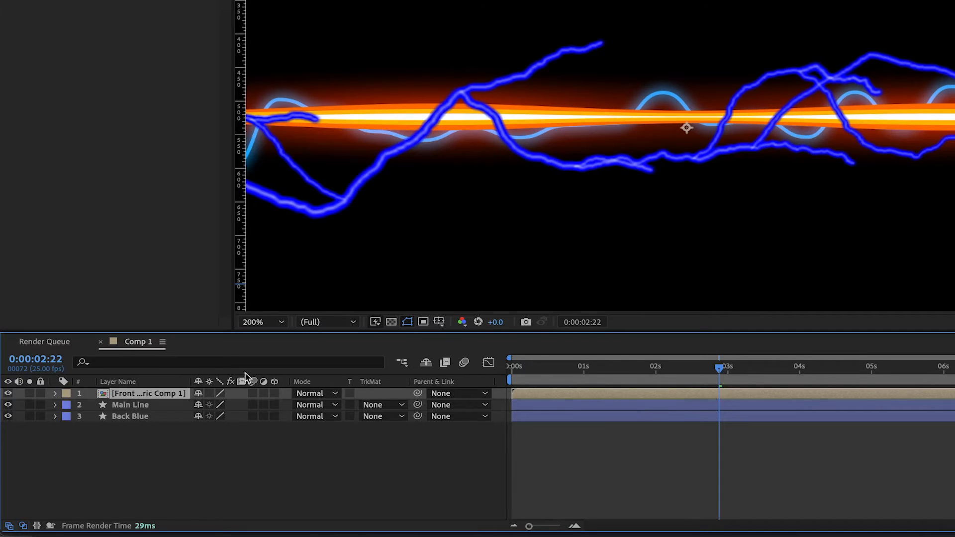
Toggle the timeline's layer switches, blend mode and in/out/duration/stretch columns, restoring the original column layout
left_click(9, 525)
left_click(23, 526)
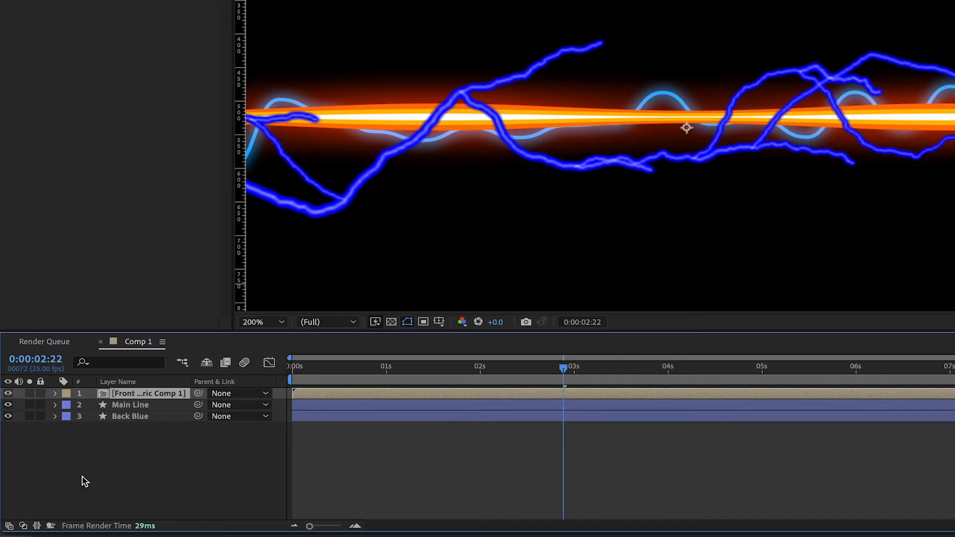
left_click(36, 526)
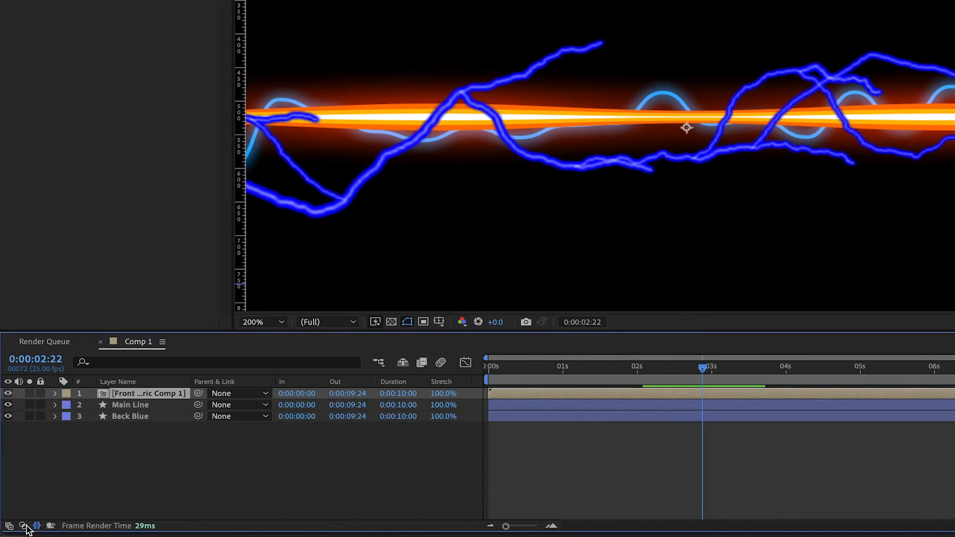
left_click(22, 526)
left_click(9, 526)
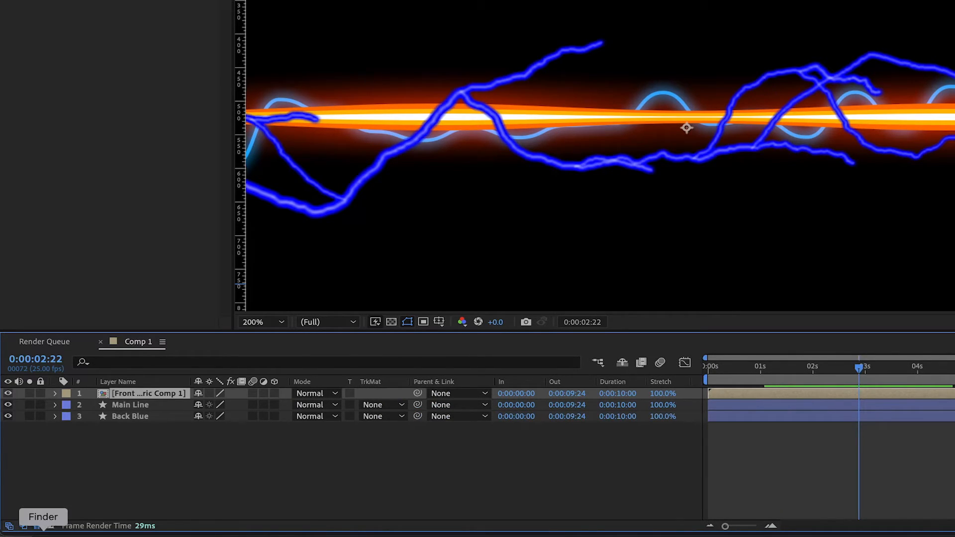
left_click(37, 526)
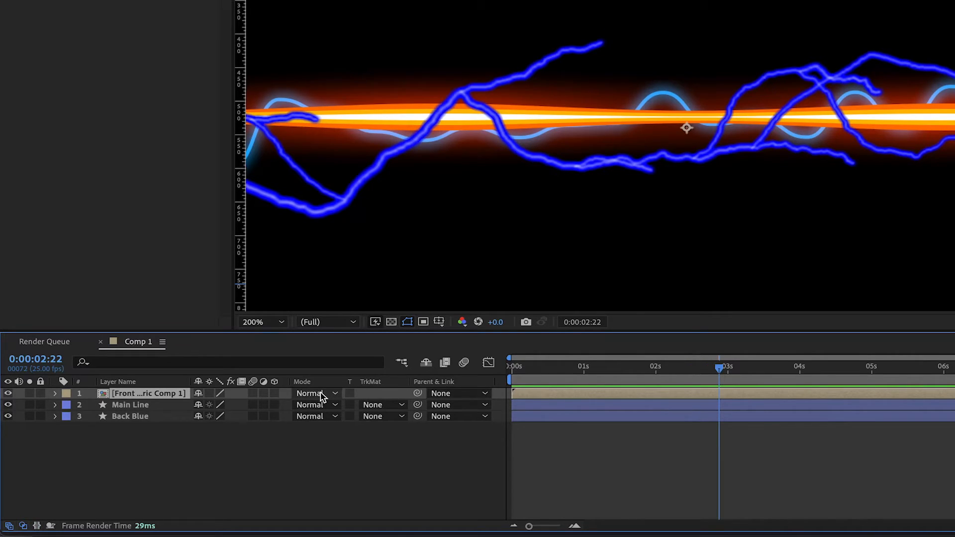
Set the Front Electric Comp 1 layer's blending mode to Add and preview the beam from the start of the composition
left_click(313, 394)
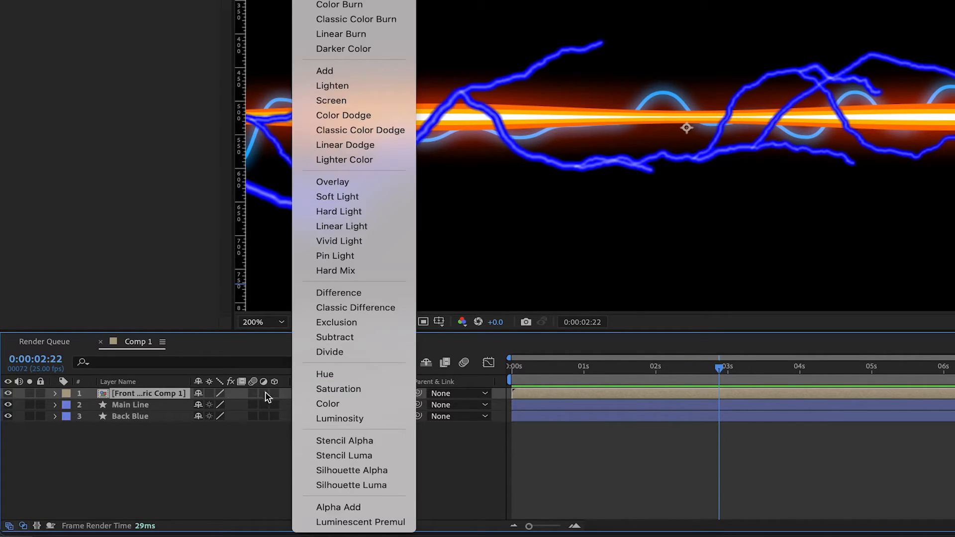
left_click(320, 393)
left_click(316, 398)
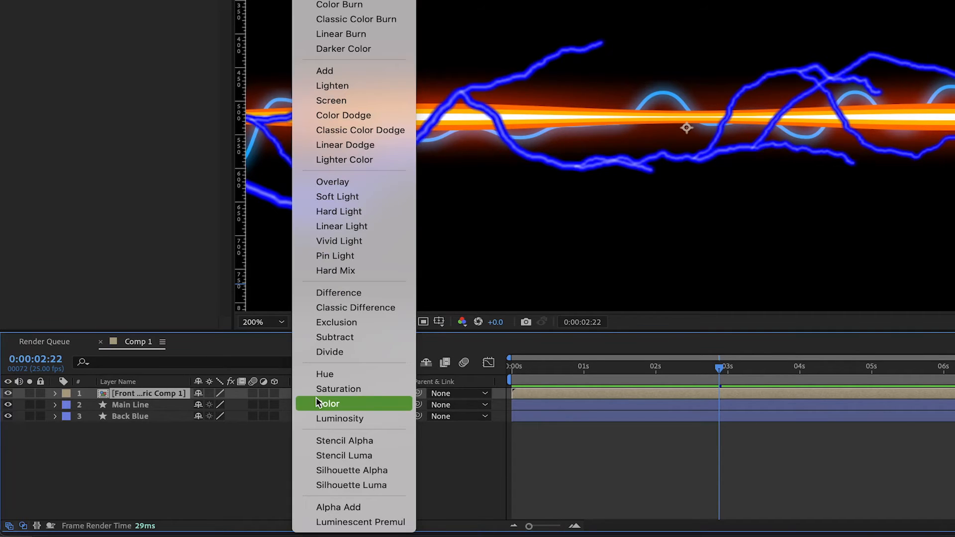
left_click(317, 399)
left_click(315, 392)
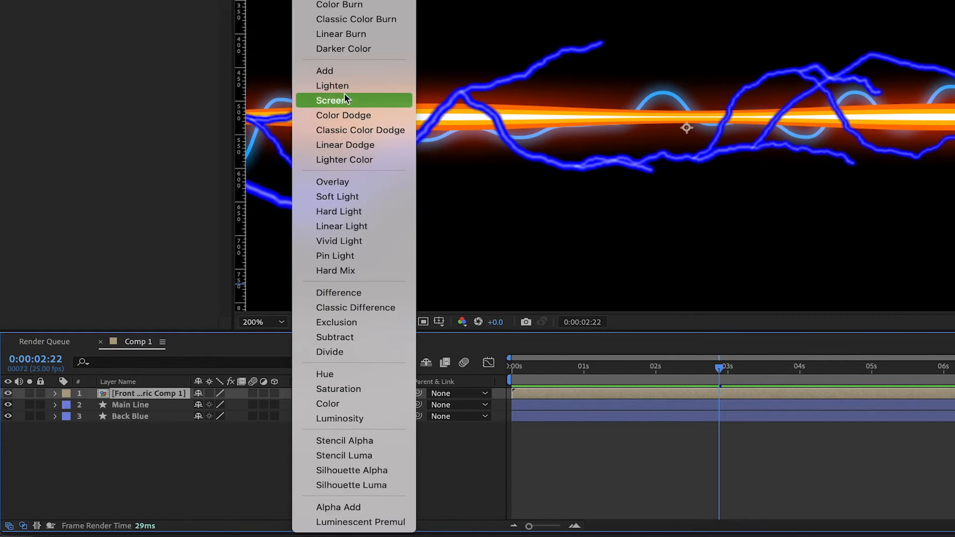
left_click(348, 71)
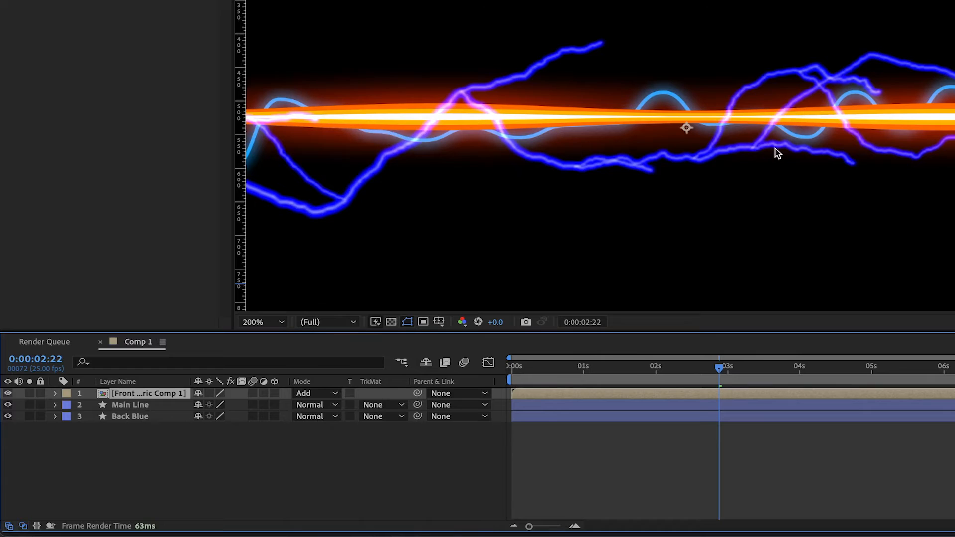
key("comma")
key("space")
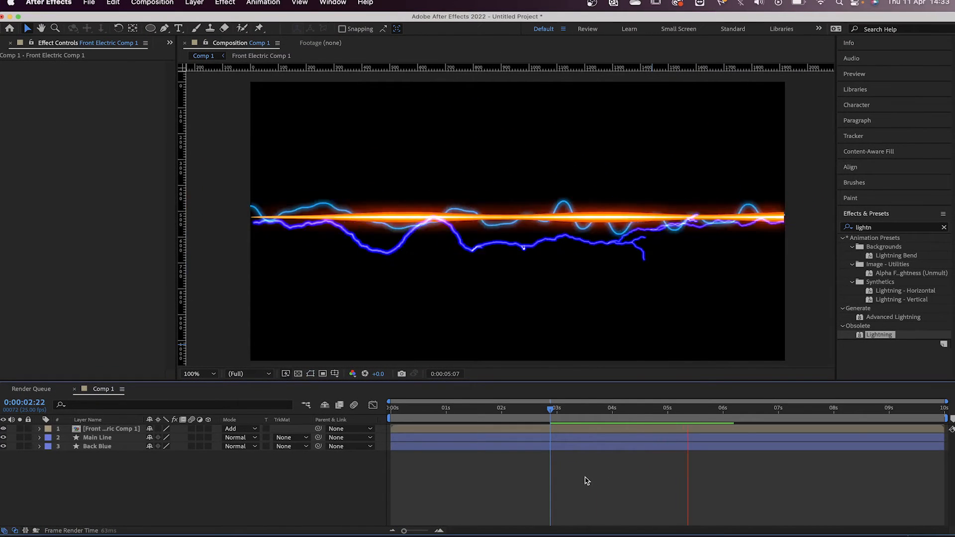
key("space")
left_click_drag(406, 409, 390, 408)
key("space")
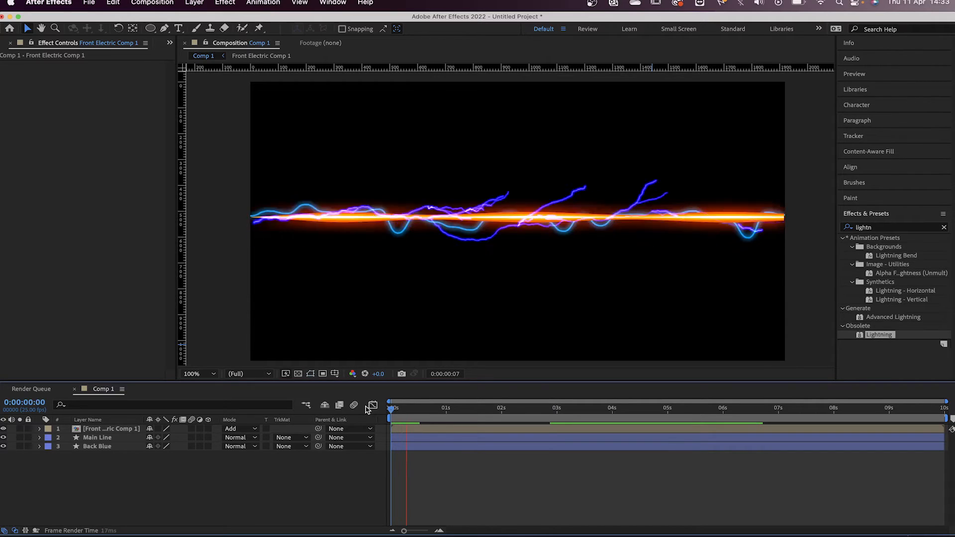
Apply an Outer Glow layer style to the pre-composed Front Electric Comp 1 layer
left_click(107, 429)
left_click(194, 4)
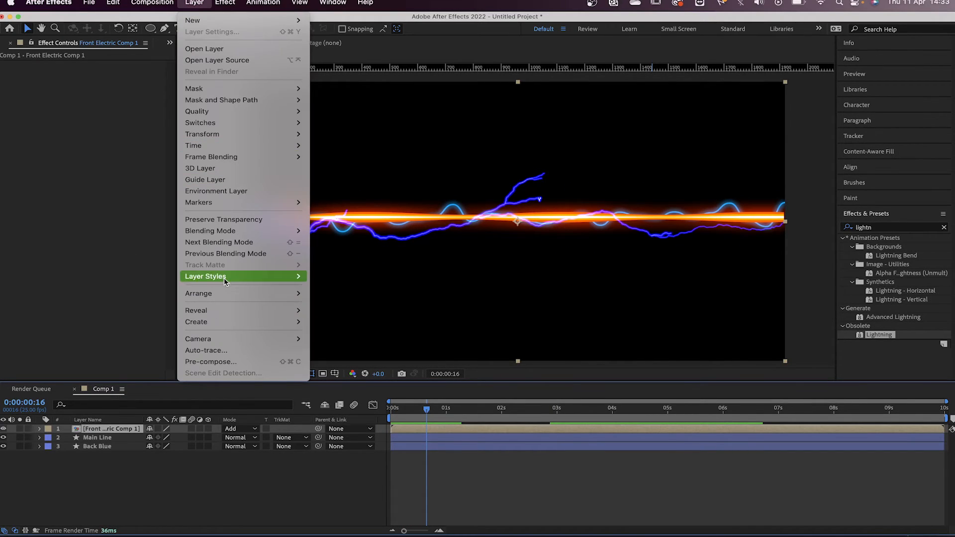
mouse_move(224, 277)
left_click(351, 342)
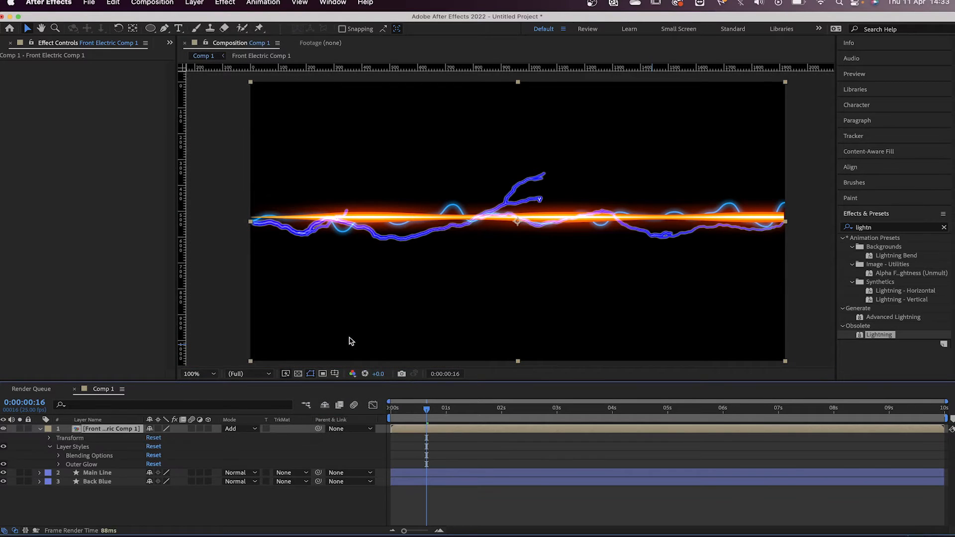
Change the Outer Glow color of the Front Electric Comp 1 layer to a saturated blue, about 0B65E7
left_click(58, 464)
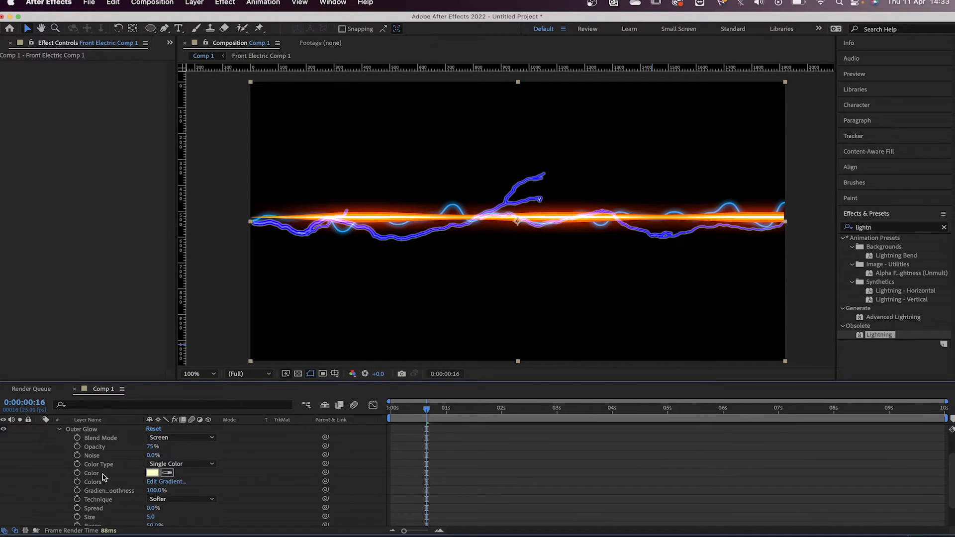
left_click(152, 473)
left_click(297, 361)
left_click_drag(272, 309, 285, 324)
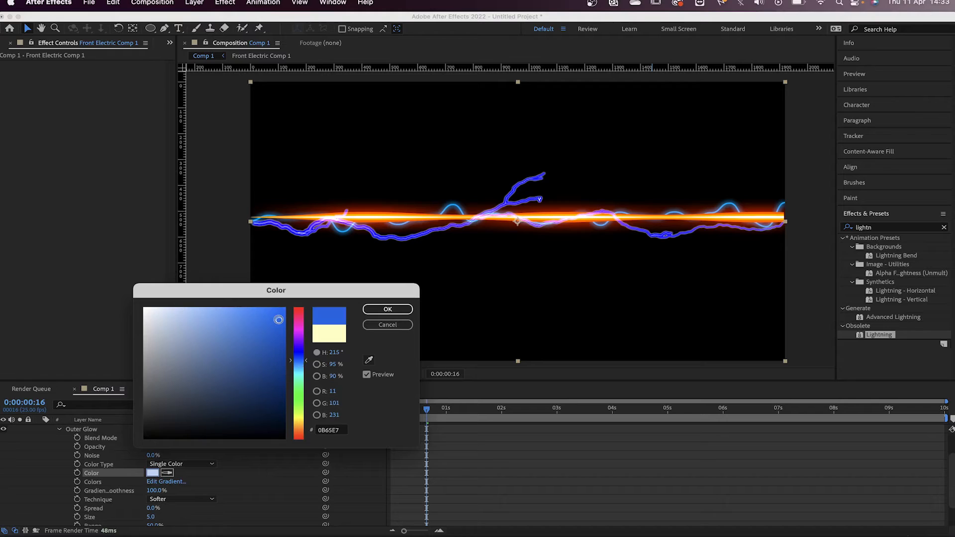
left_click(398, 313)
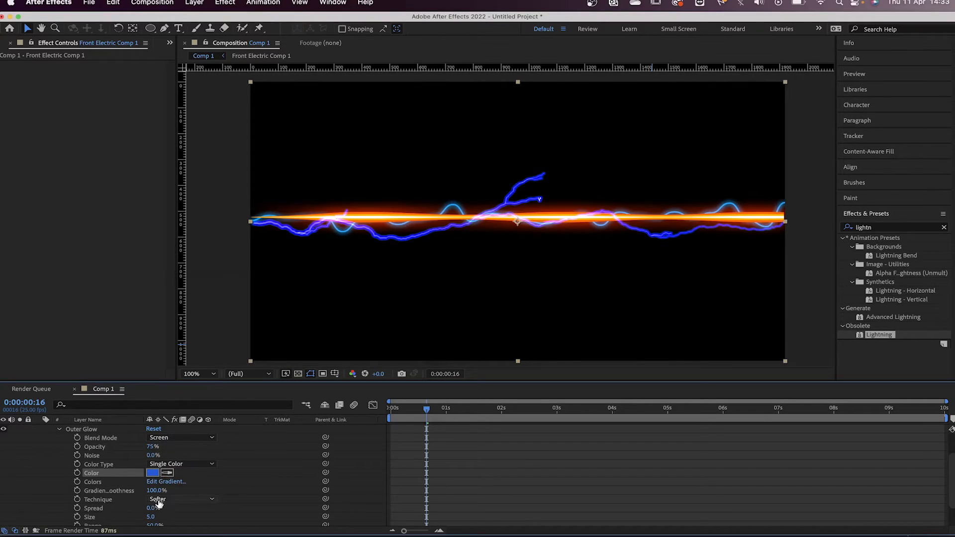
Set the Outer Glow size to 45, preview the beam, return to the composition's start and collapse the layer's properties
left_click_drag(152, 518, 167, 511)
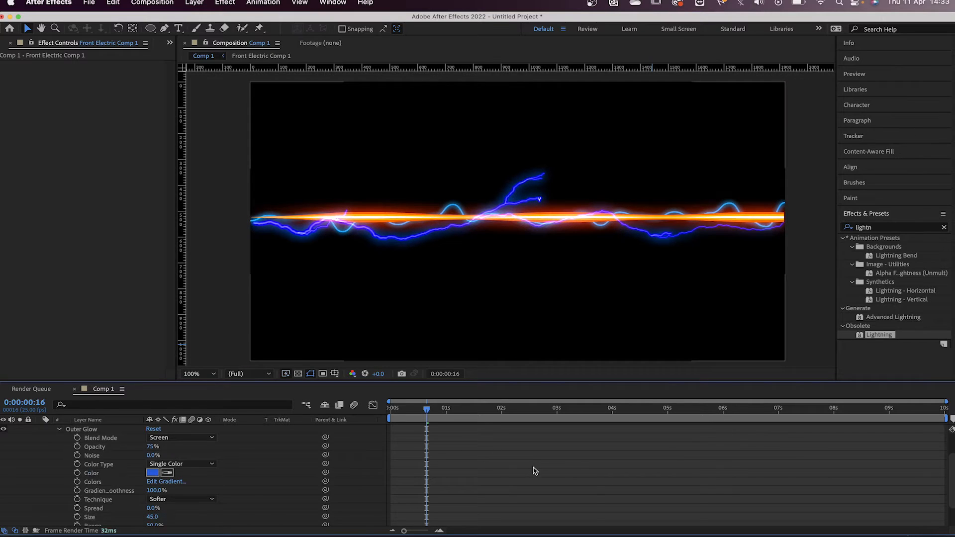
key("space")
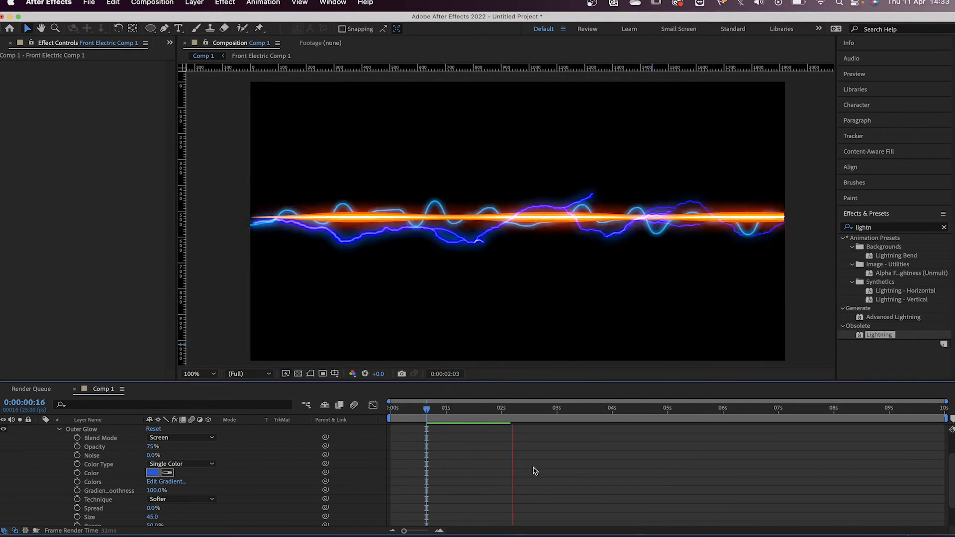
key("space")
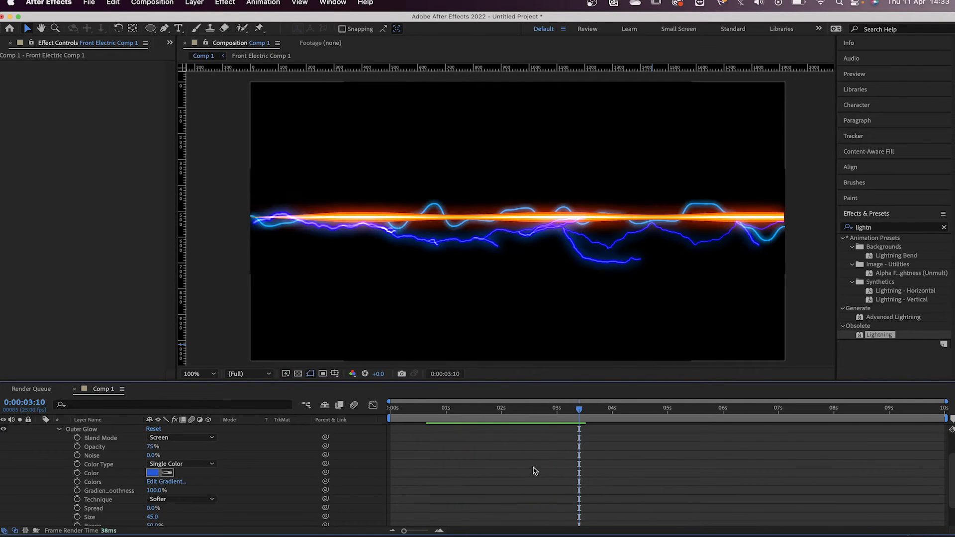
key("comma")
key("Home")
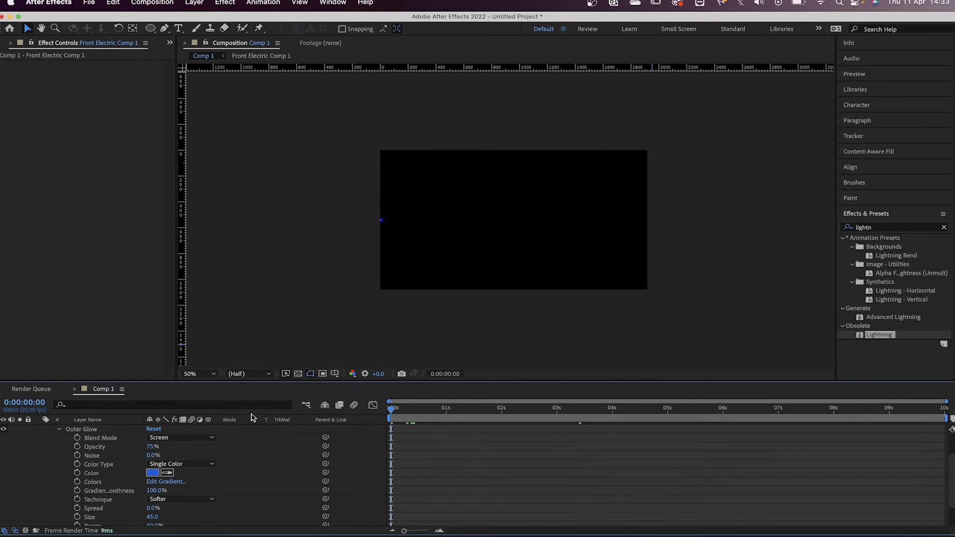
scroll(113, 480, "up", 2)
left_click(41, 430)
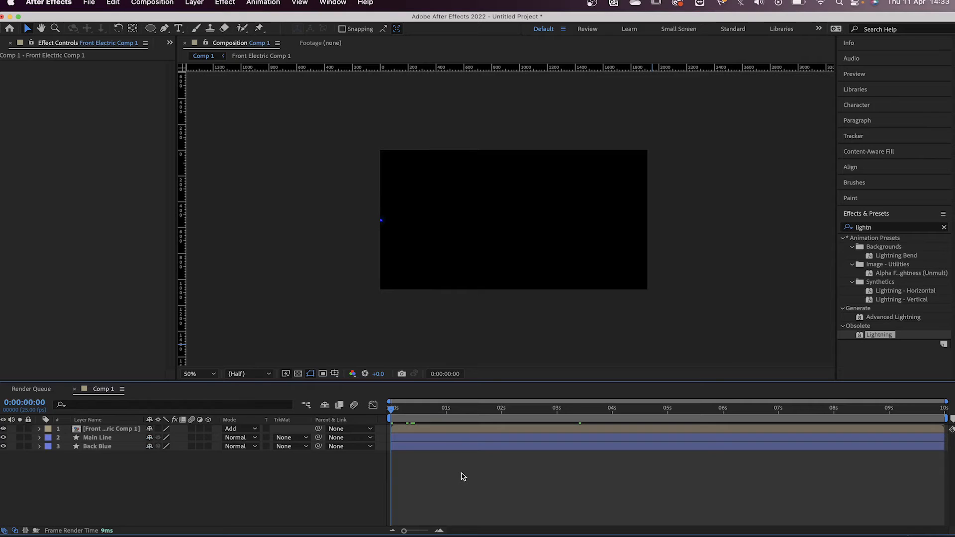
Add a new adjustment layer above all the beam layers and play the composition to about 17 frames
left_click(194, 3)
mouse_move(239, 20)
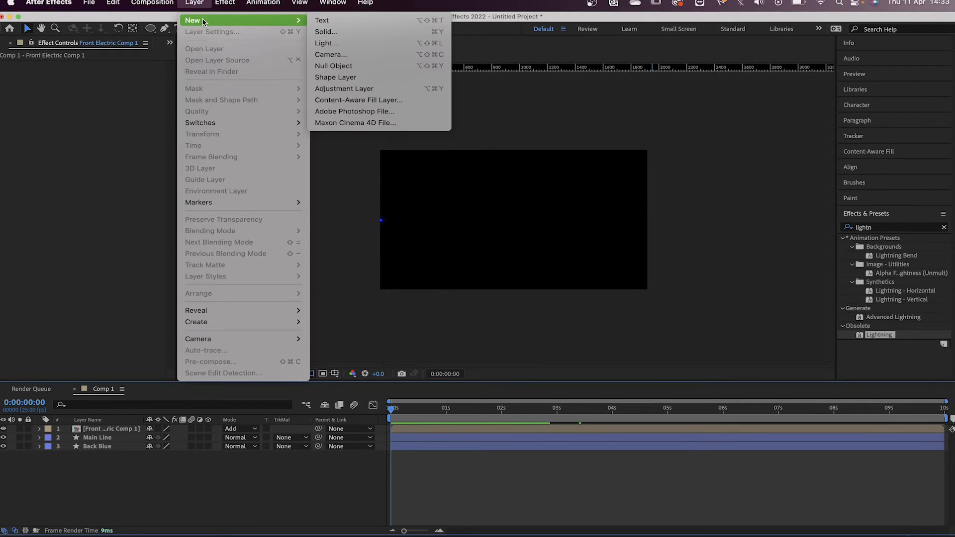
left_click(343, 89)
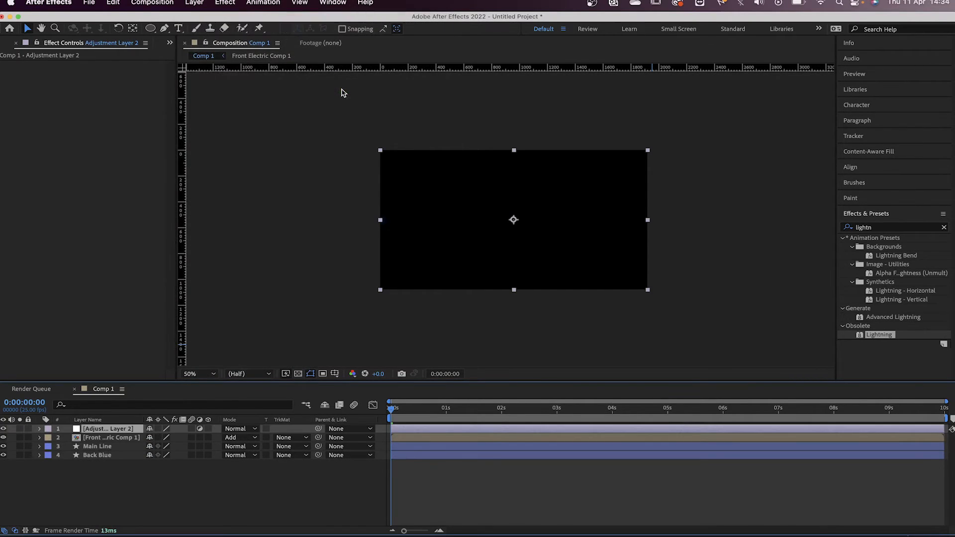
key("space")
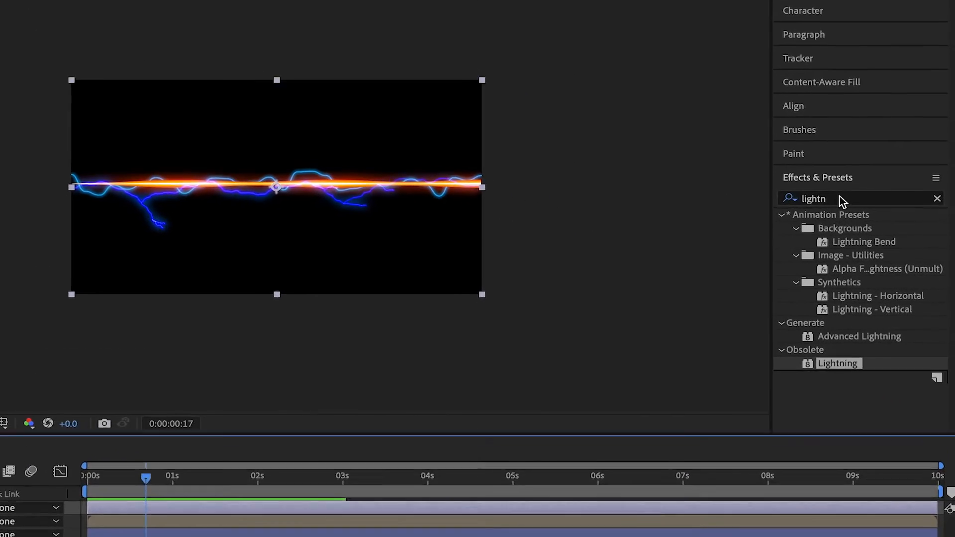
Find the Wave Warp effect, apply it to the adjustment layer, and preview the warped beam at 100% zoom
left_click_drag(880, 227, 843, 226)
type("wave")
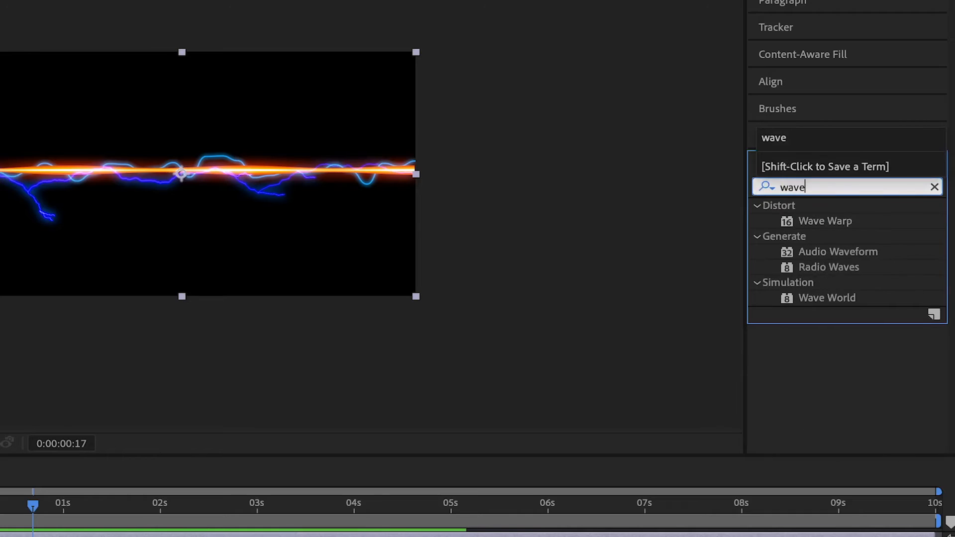
double_click(789, 223)
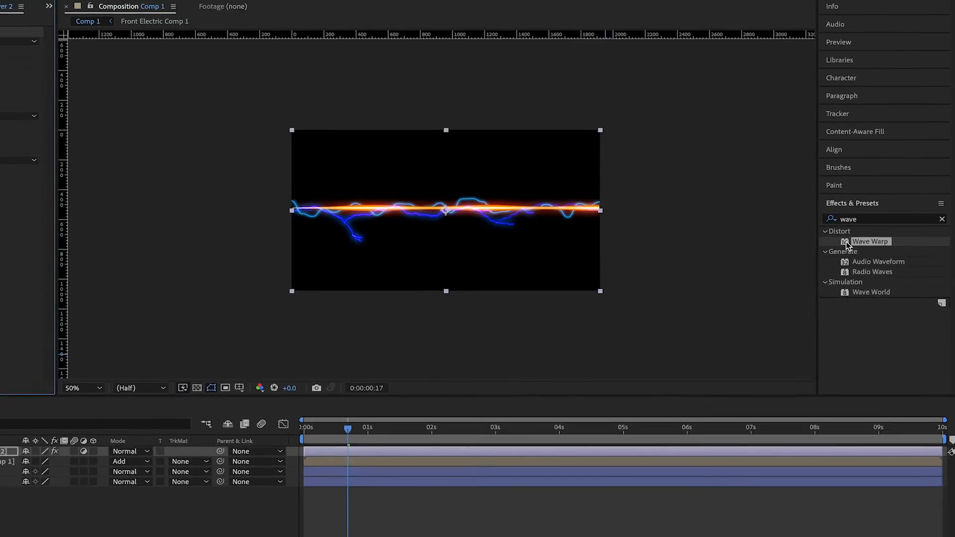
key("slash")
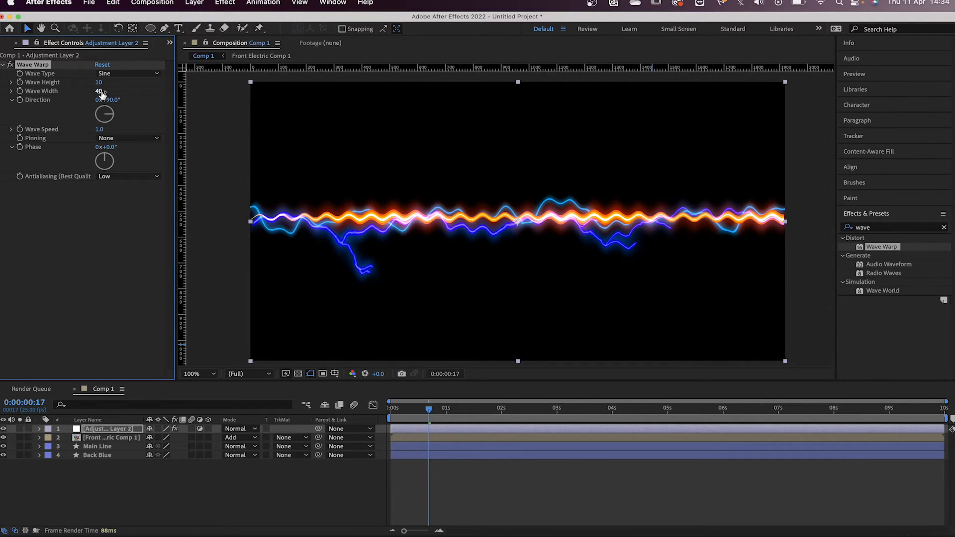
key("space")
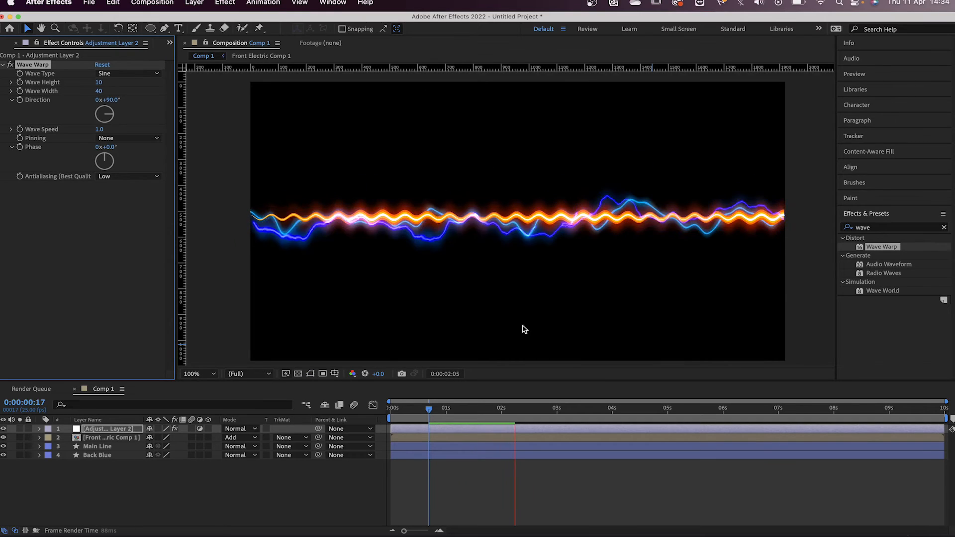
key("space")
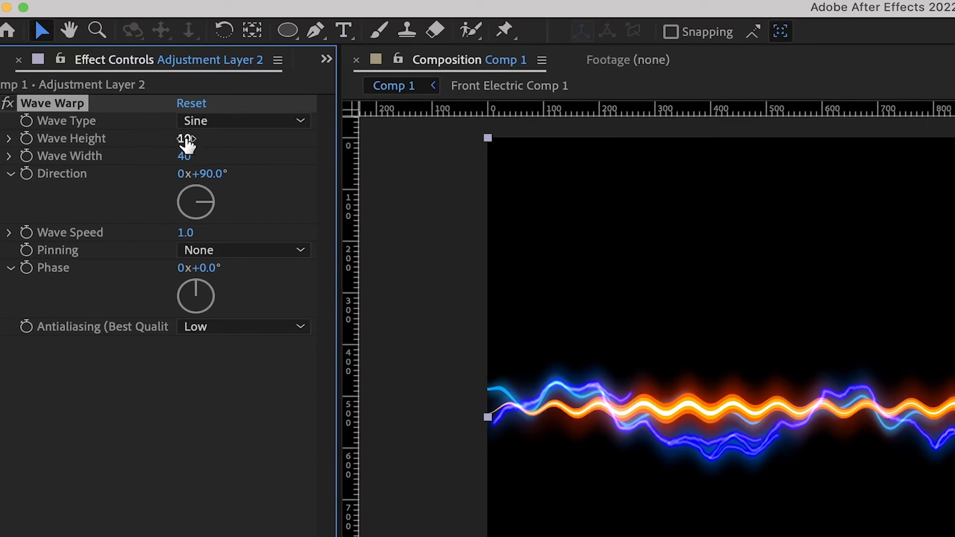
Set the Wave Warp's wave height to 33 and wave width to 473, and preview the beam's motion
left_click_drag(99, 85, 103, 82)
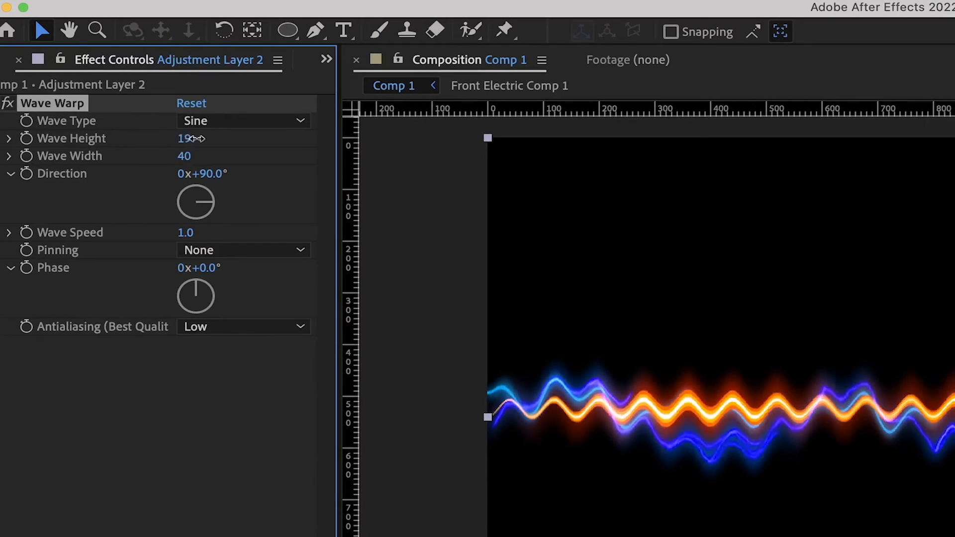
left_click_drag(191, 139, 215, 145)
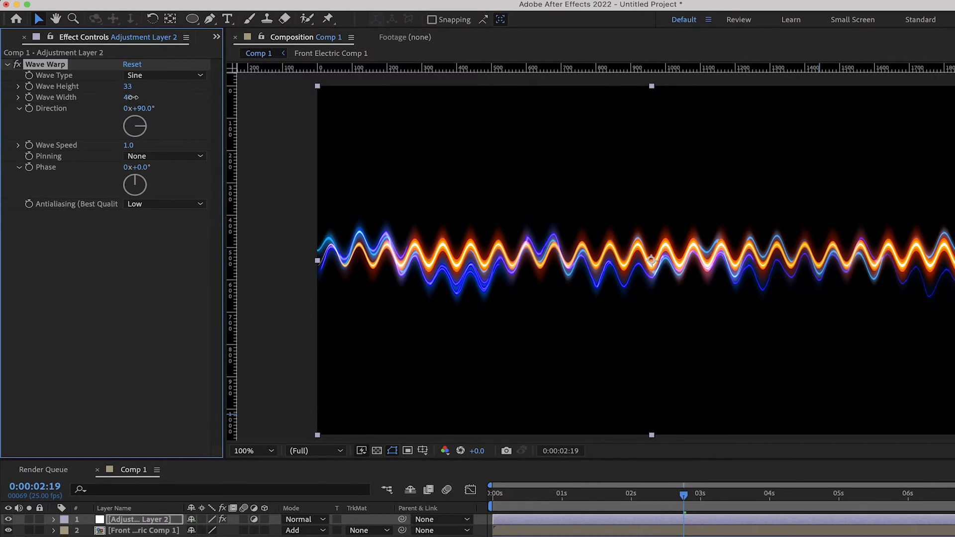
left_click_drag(131, 97, 433, 97)
left_click(816, 536)
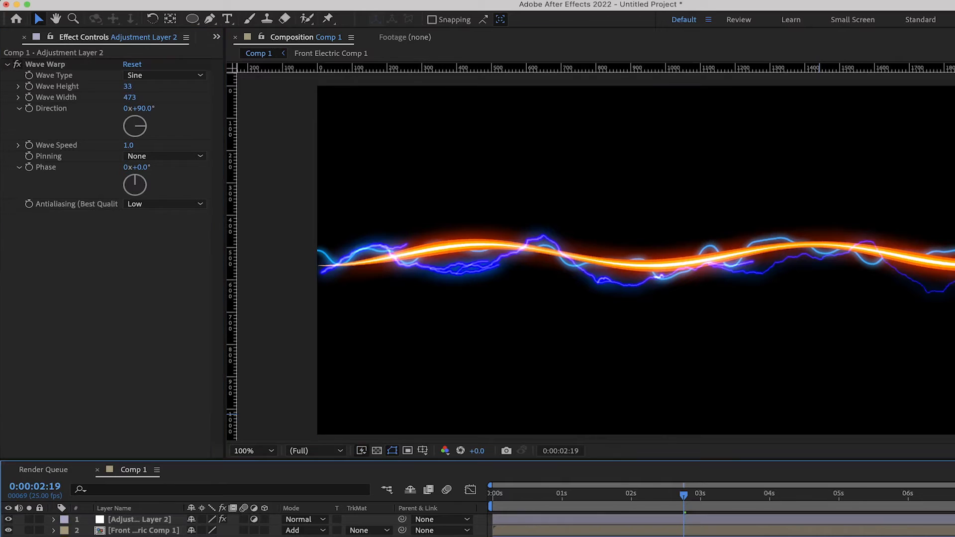
key("space")
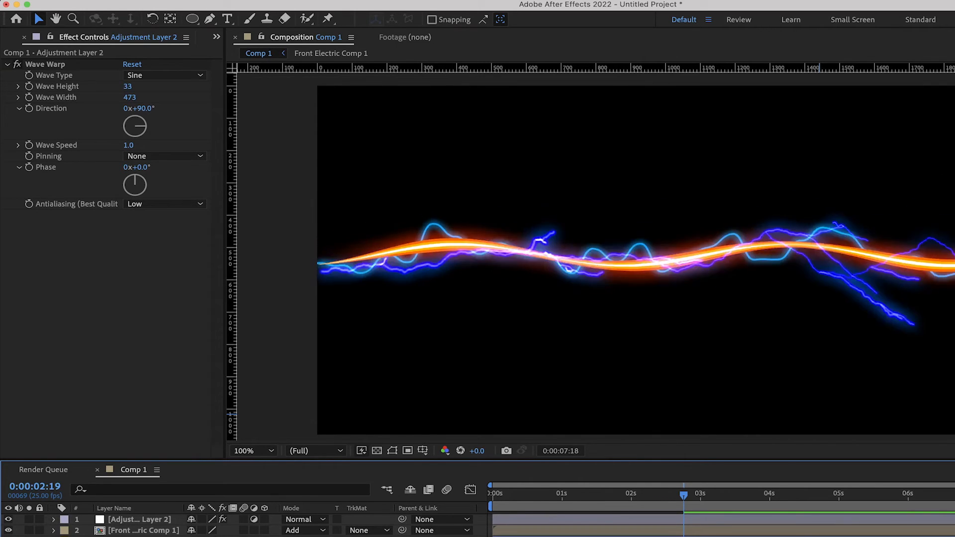
key("space")
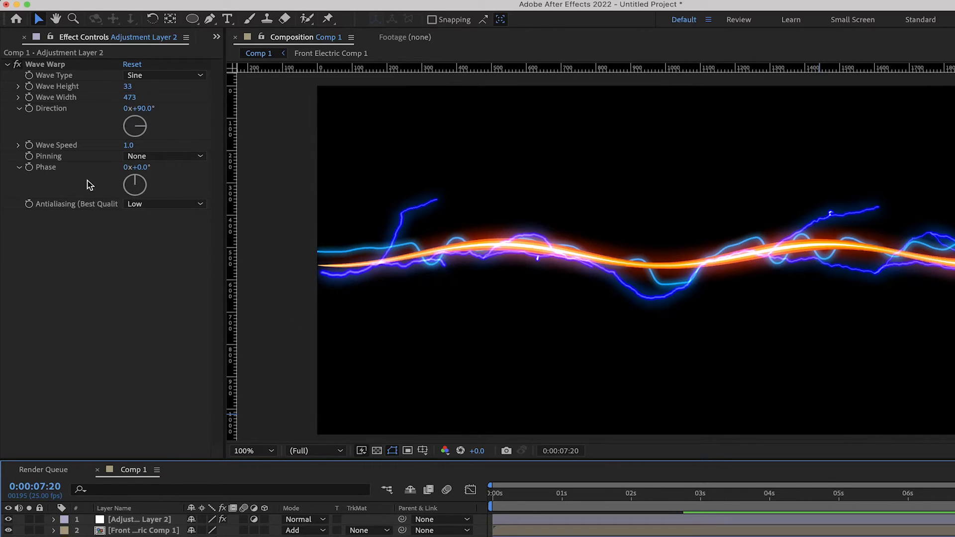
Set the Wave Warp pinning to Left Edge and preview the anchored beam from the composition's start
left_click(150, 157)
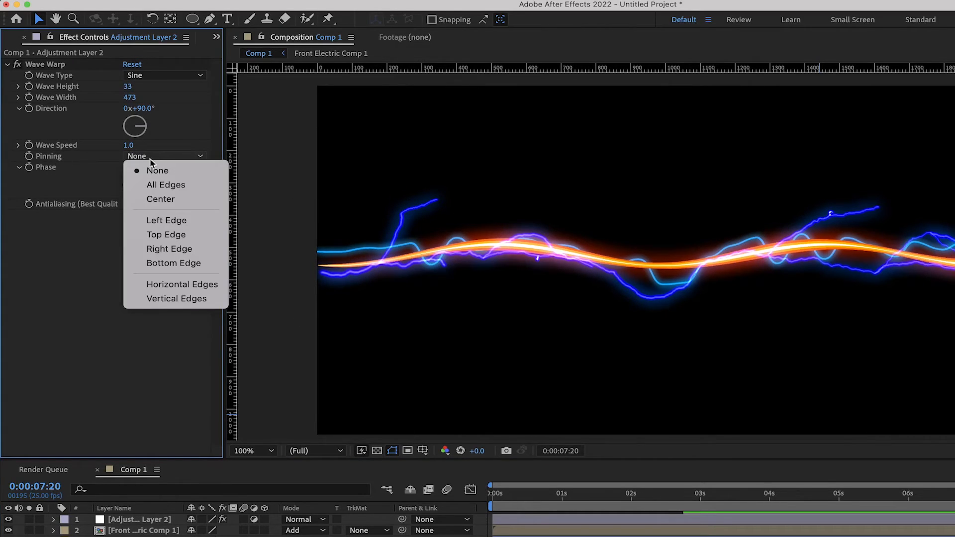
left_click(164, 220)
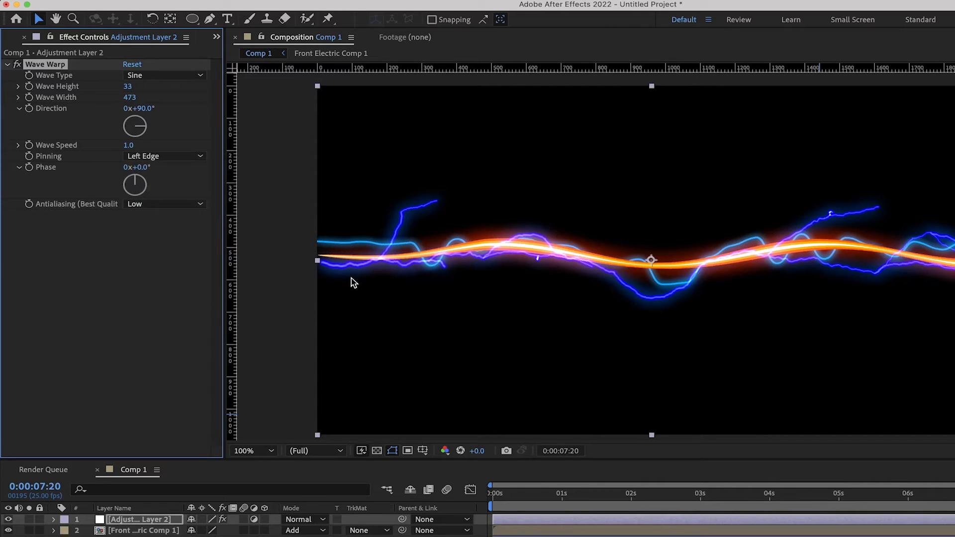
key("space")
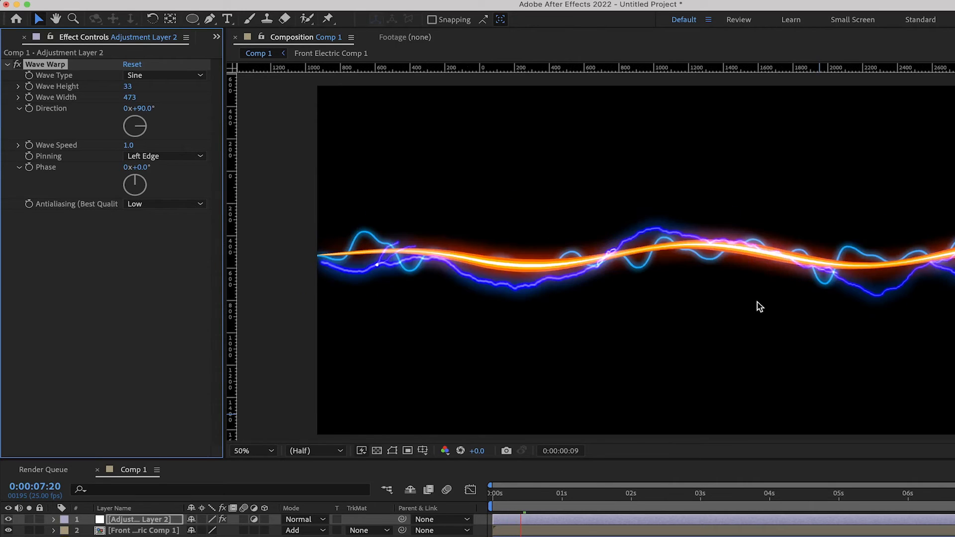
key("comma")
key("space")
left_click_drag(499, 495, 417, 504)
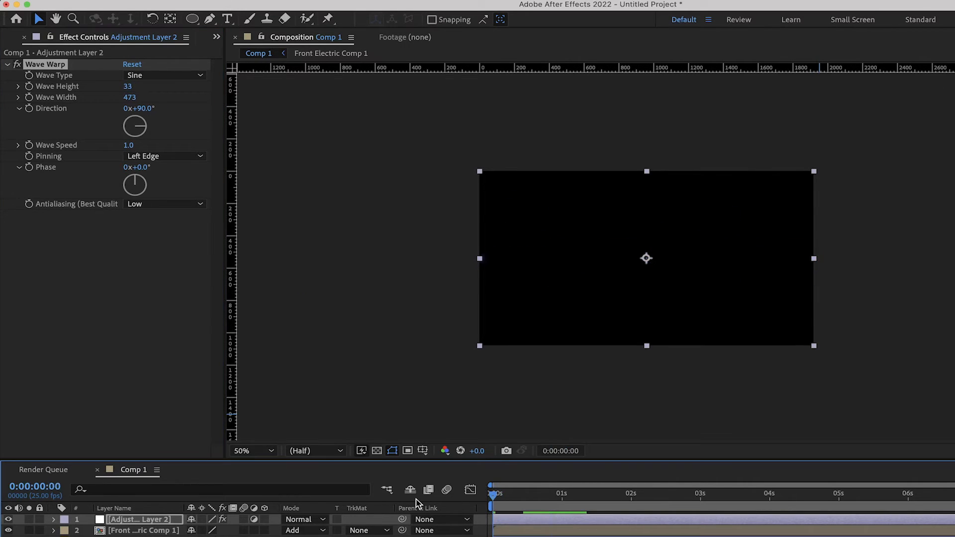
key("space")
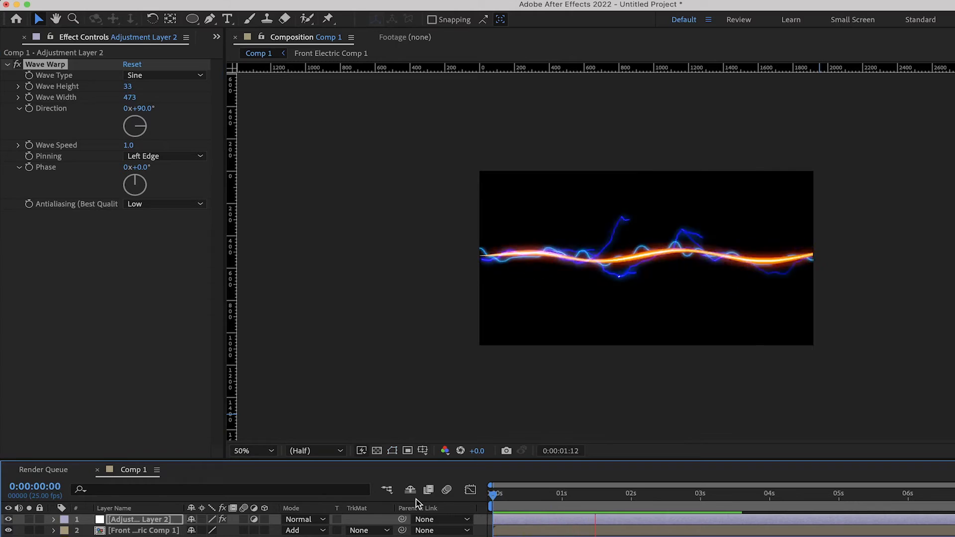
key("space")
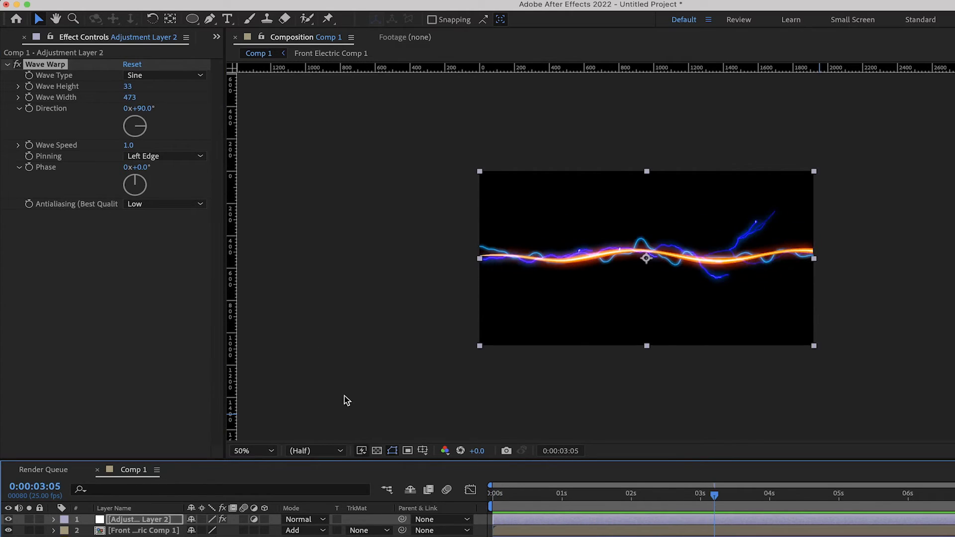
Set the Wave Warp's wave height to 61 and wave width to 656, and preview from the composition's start
left_click_drag(128, 86, 274, 111)
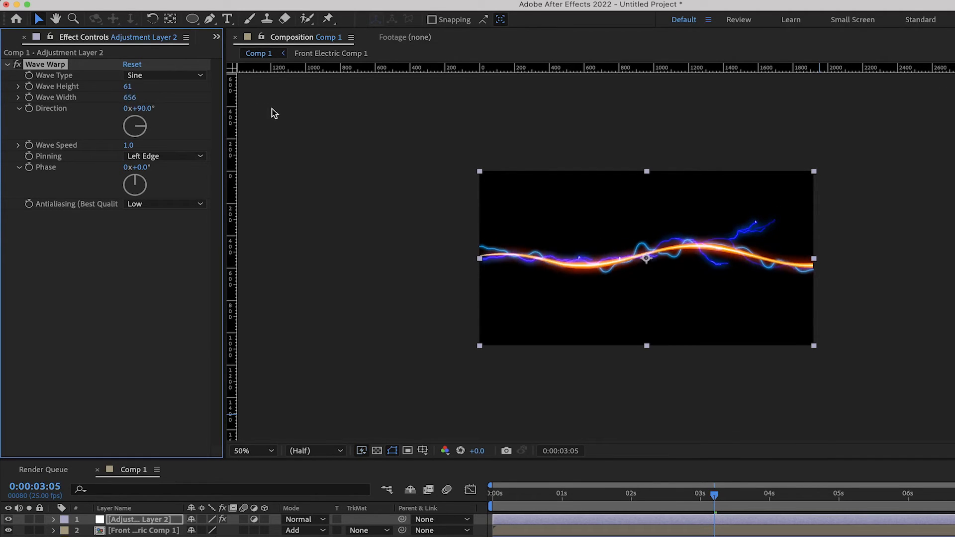
left_click(492, 487)
key("space")
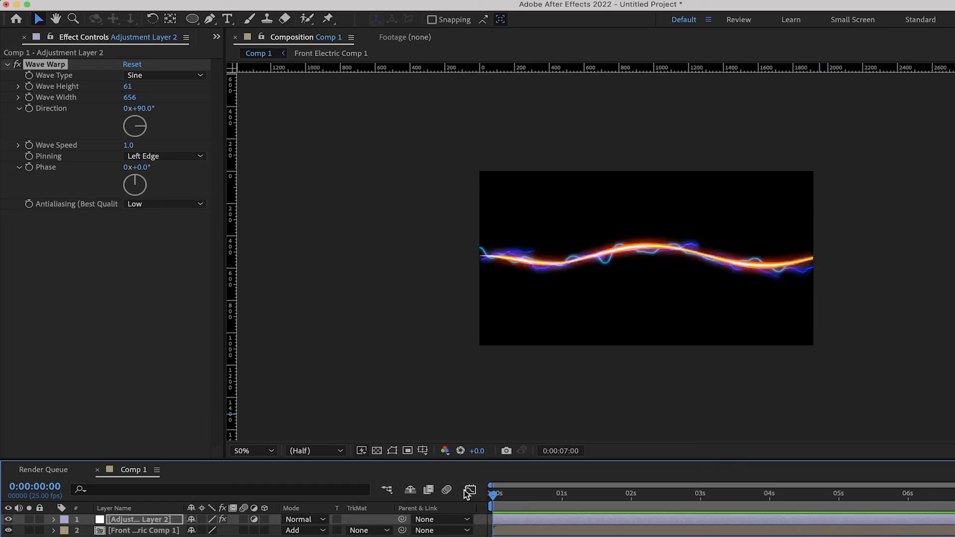
key("space")
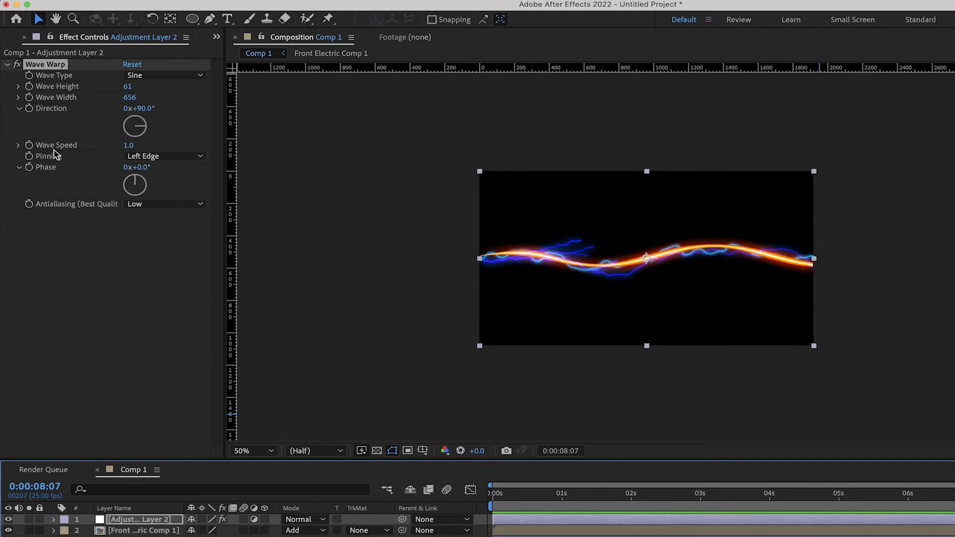
Set the Wave Warp's wave speed to 3 and preview the faster beam
left_click(129, 145)
type("3")
key("Return")
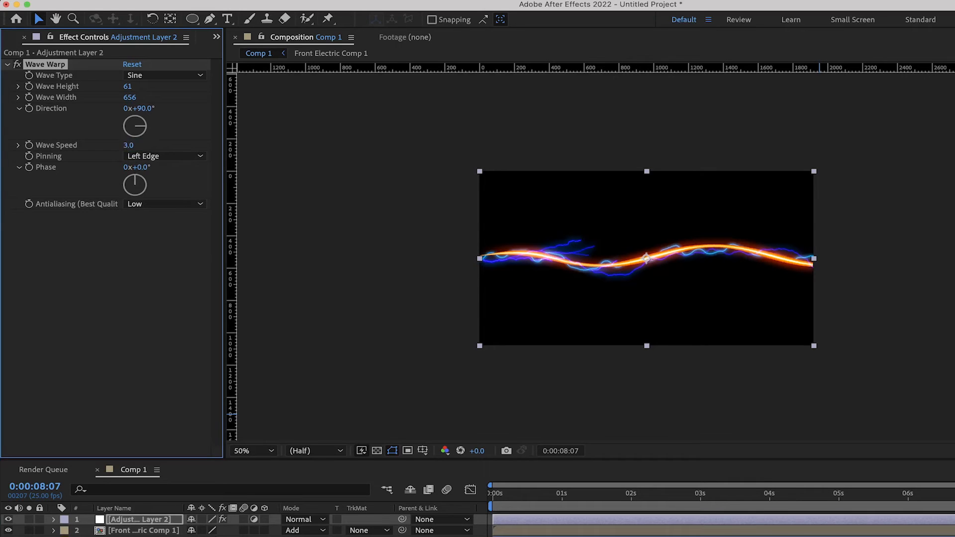
key("space")
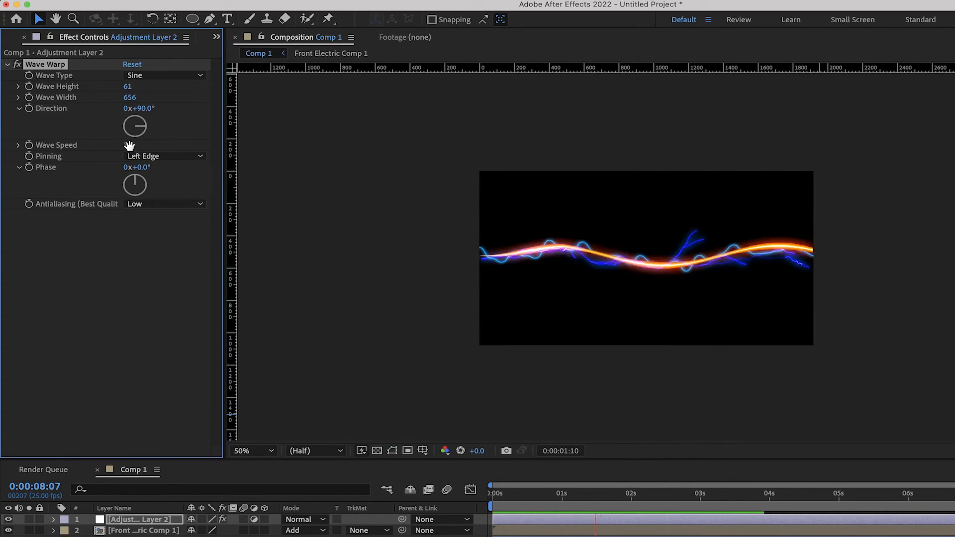
key("space")
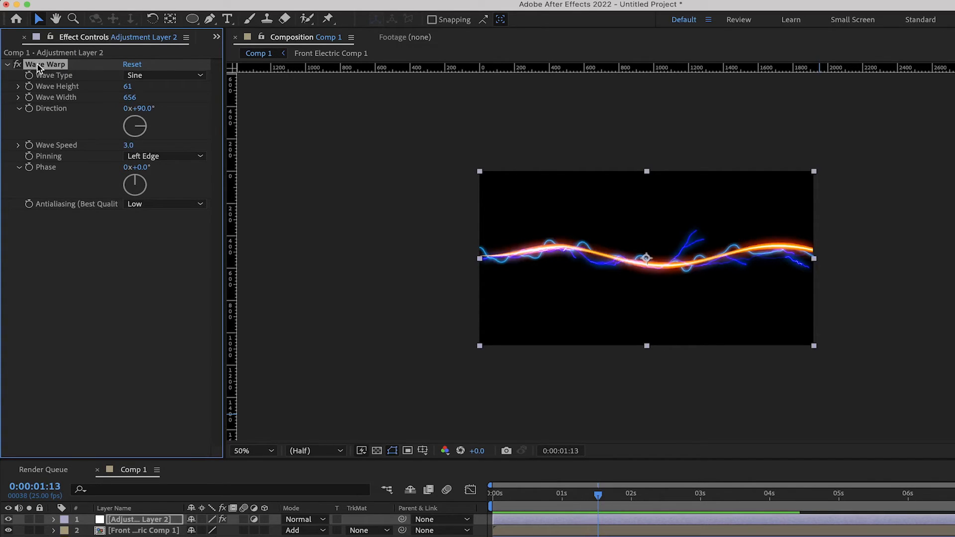
Duplicate the Wave Warp effect on the adjustment layer and set the copy's wave height to 130 and wave width to 1547
key("super+d")
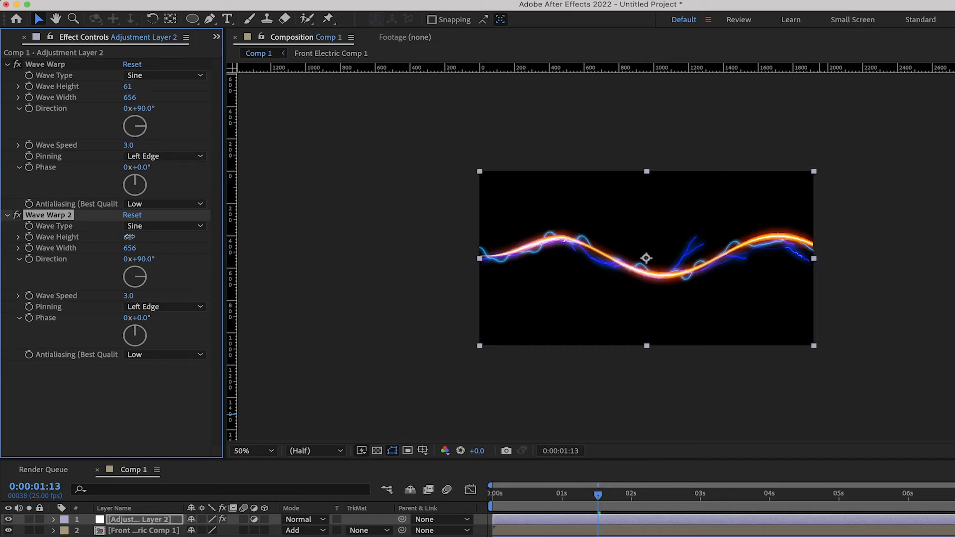
left_click_drag(130, 236, 773, 268)
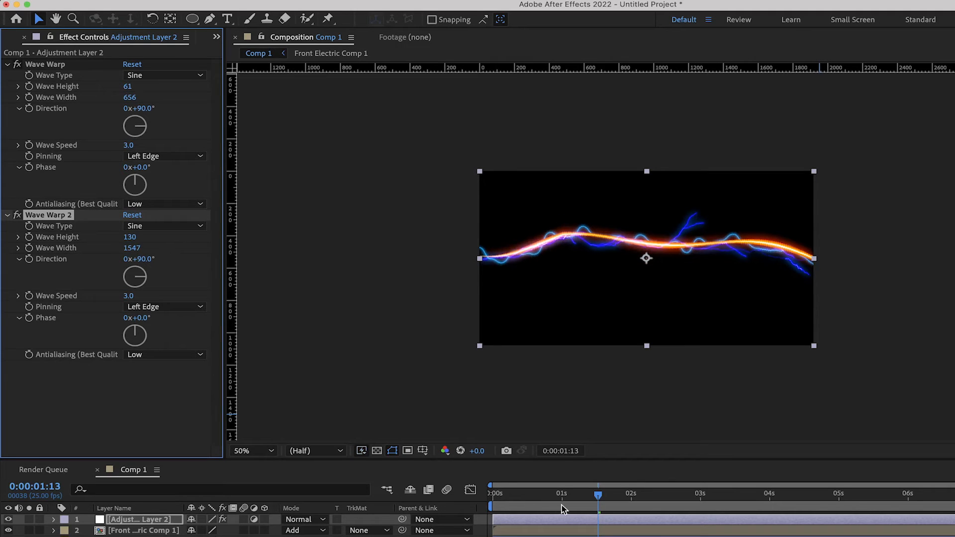
Preview the beam with both Wave Warp effects combined, from 0:00:00:13 and again from the composition's start
left_click(530, 497)
left_click(529, 536)
key("space")
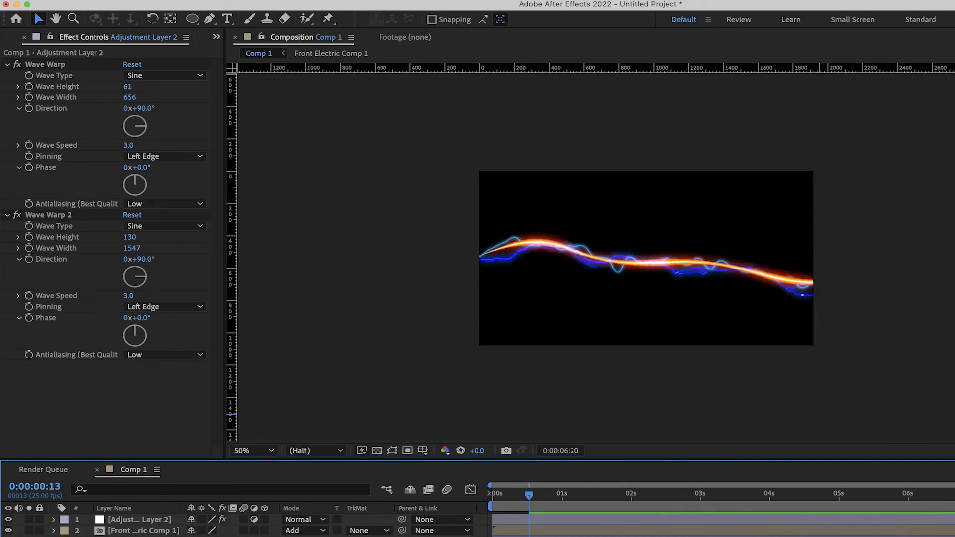
key("space")
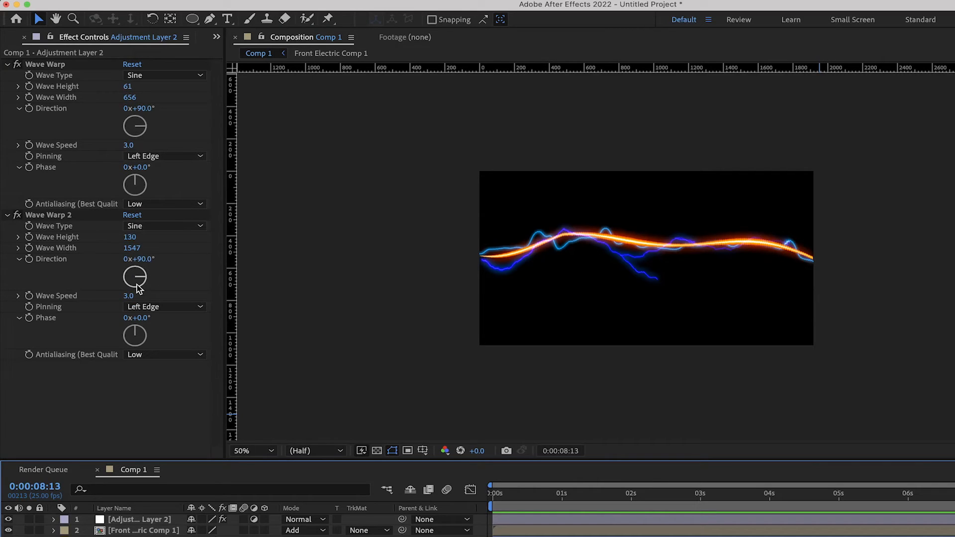
left_click_drag(510, 498, 441, 500)
key("space")
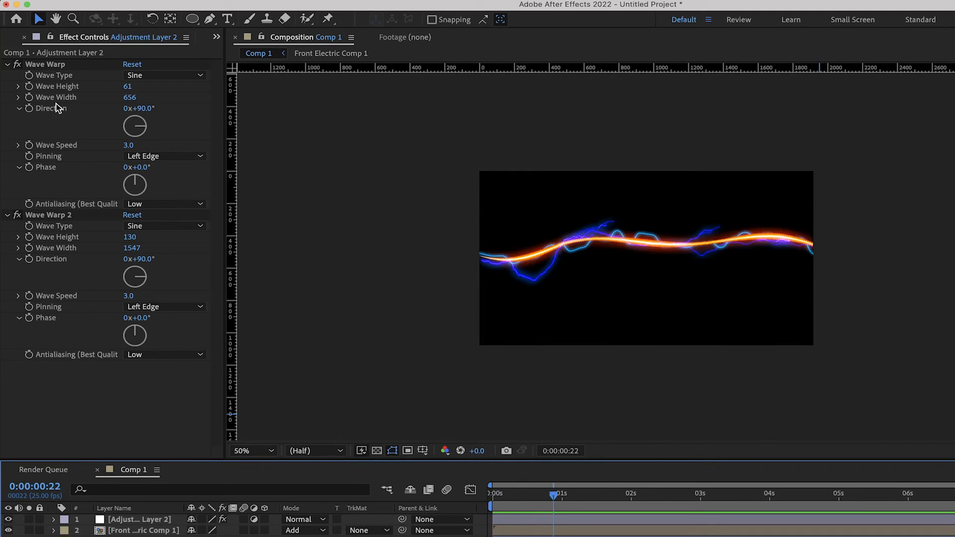
Set the wave width to 481 on the first Wave Warp and 1157 on the second, previewing each change
left_click_drag(133, 98, 2, 87)
key("space")
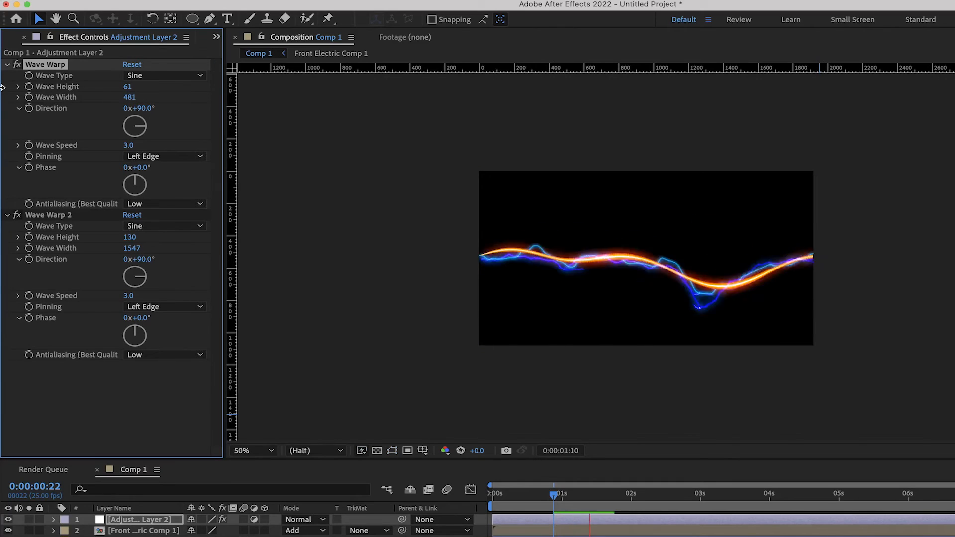
key("space")
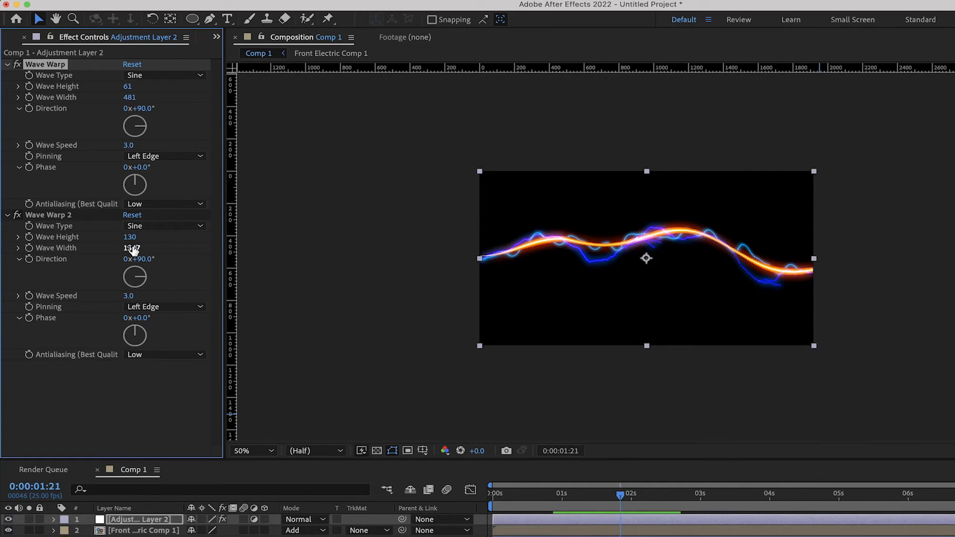
left_click_drag(134, 250, 104, 245)
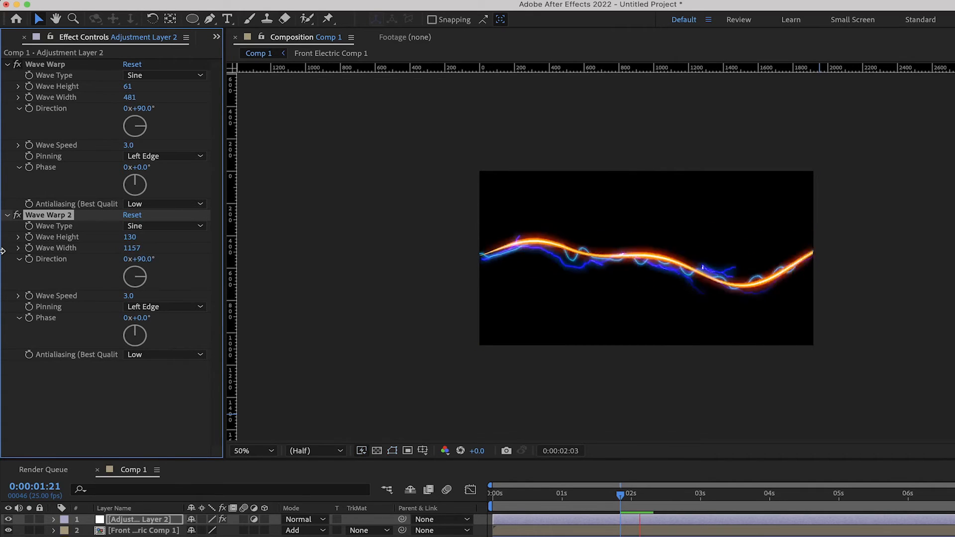
key("space")
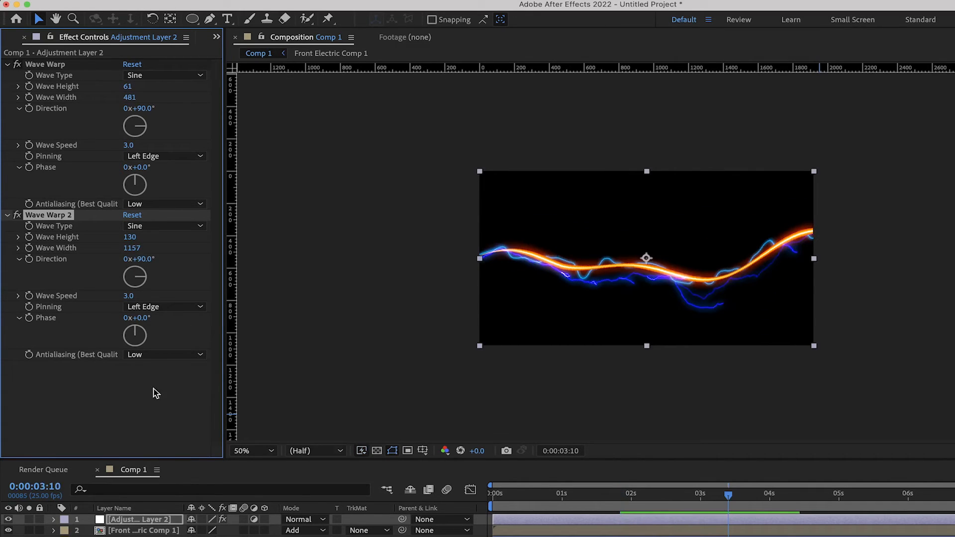
Set the second Wave Warp's wave speed to 2 and preview the beam
left_click(131, 298)
type("2")
key("Return")
key("space")
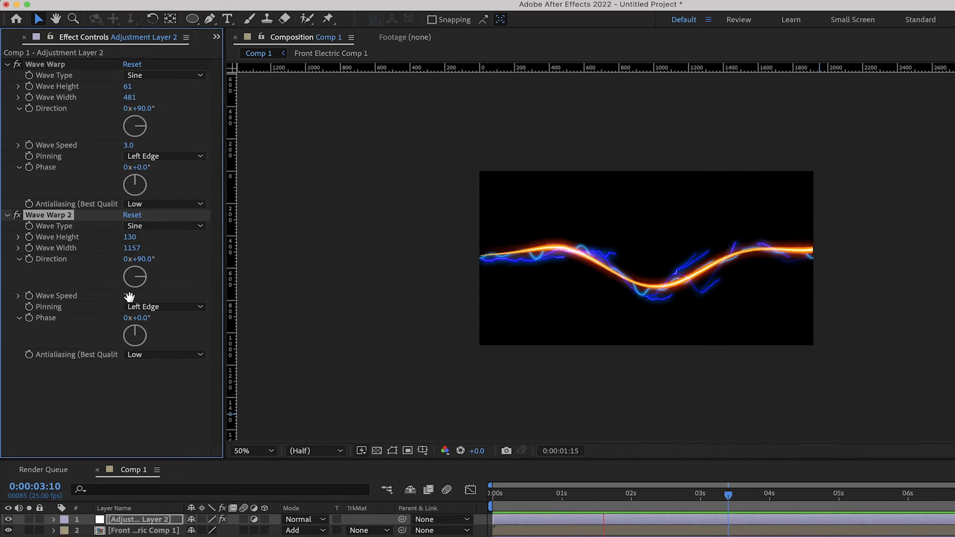
key("space")
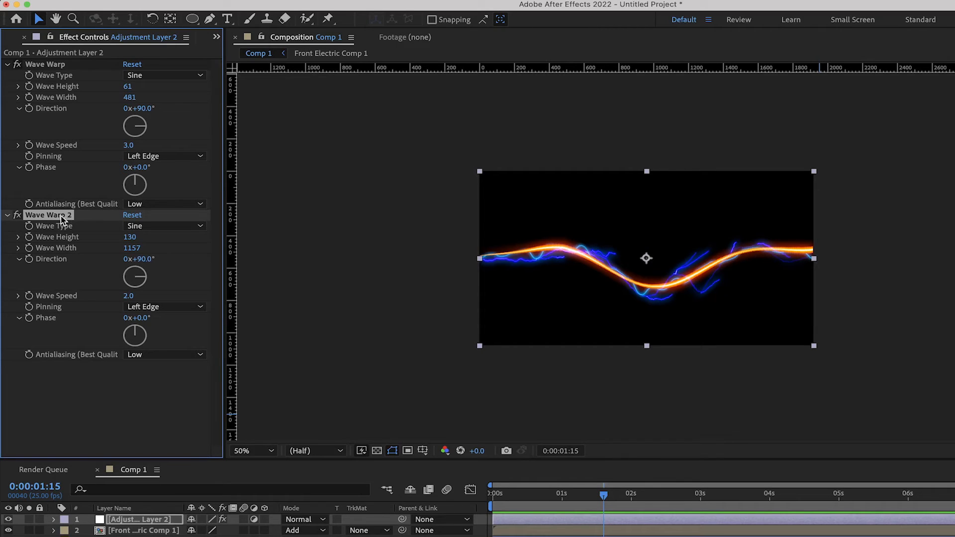
Duplicate the second Wave Warp and set the copy's wave width to 809 and wave height to -40
key("super+d")
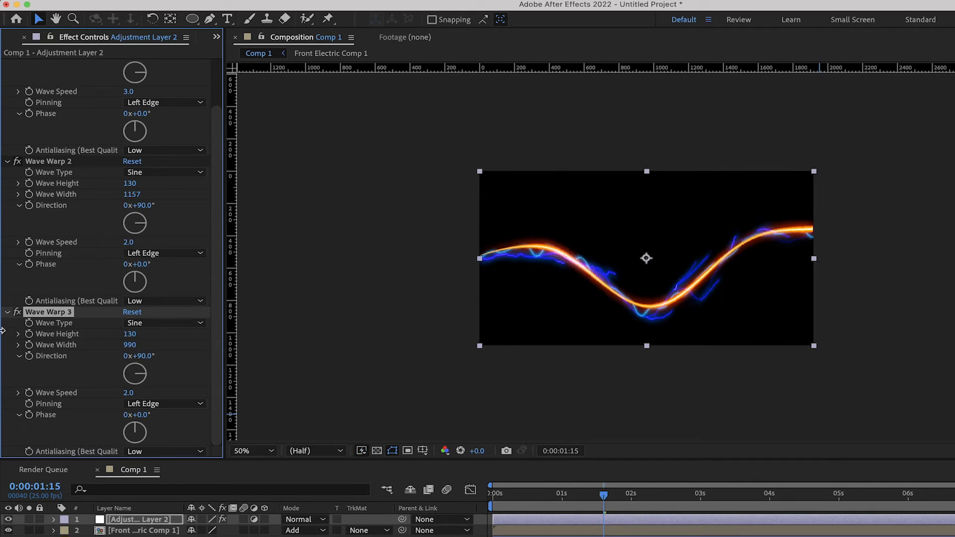
left_click_drag(116, 346, 2, 342)
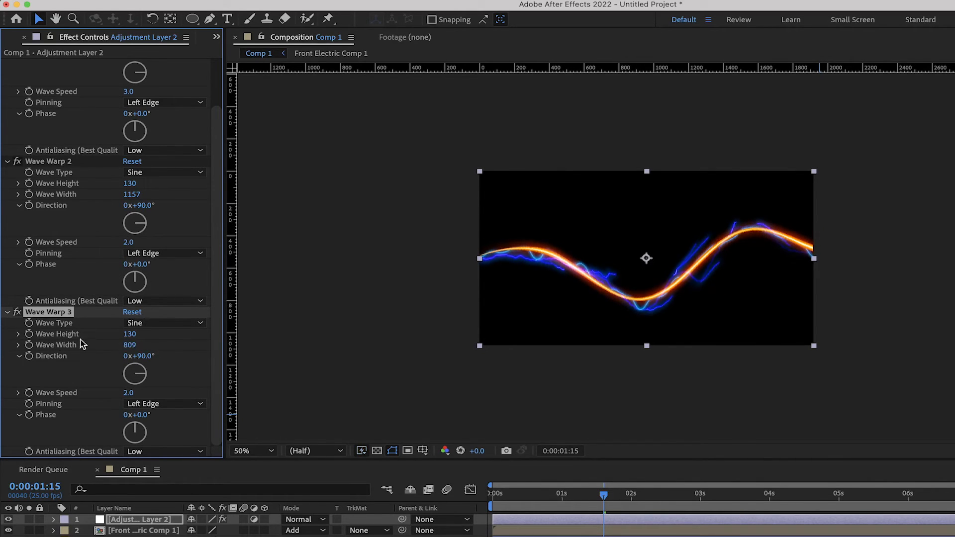
left_click_drag(110, 334, 115, 334)
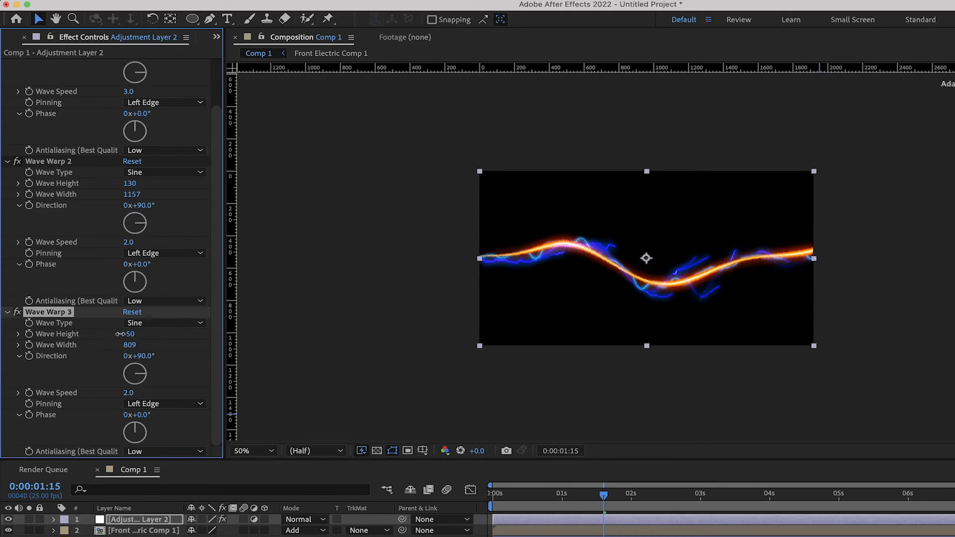
Set the third Wave Warp's wave speed to 1 and preview from the composition's start
left_click(130, 394)
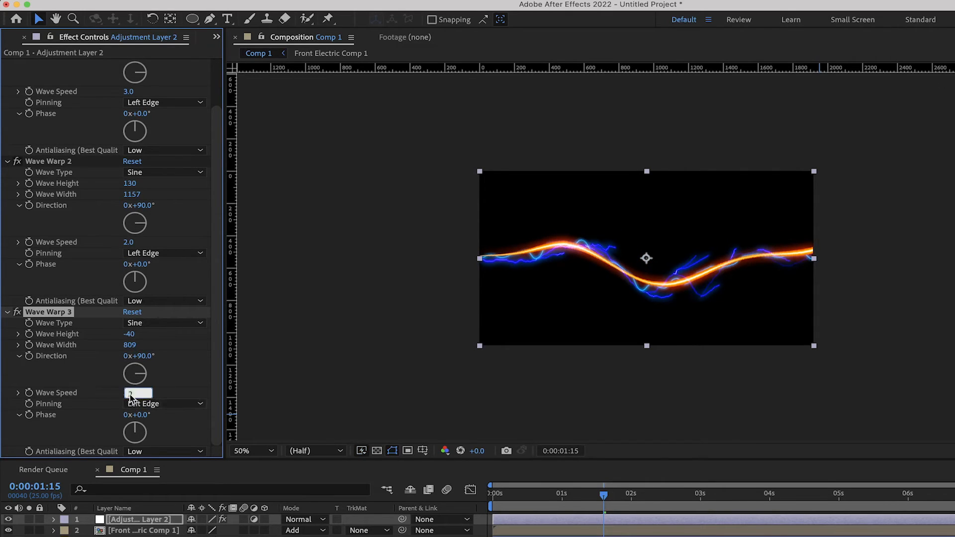
type("1")
key("Return")
key("space")
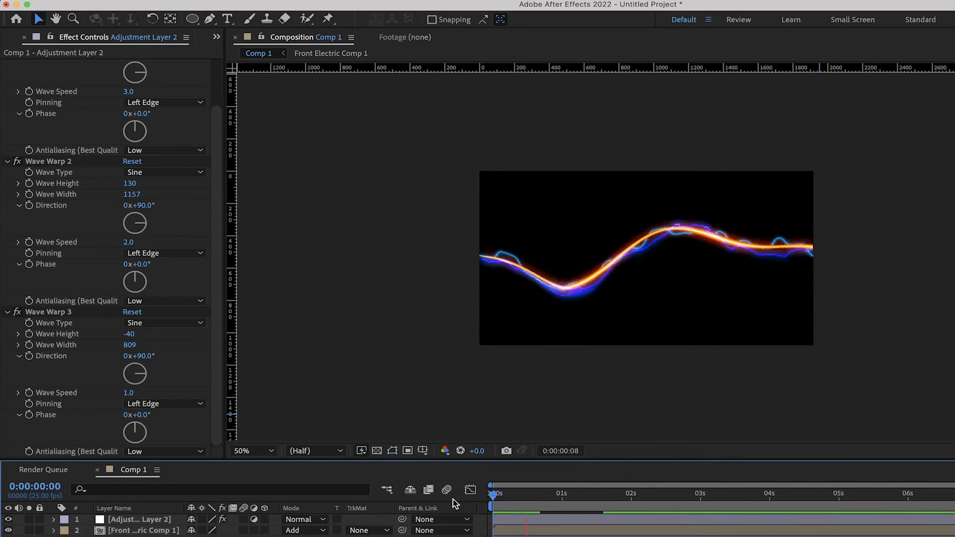
key("space")
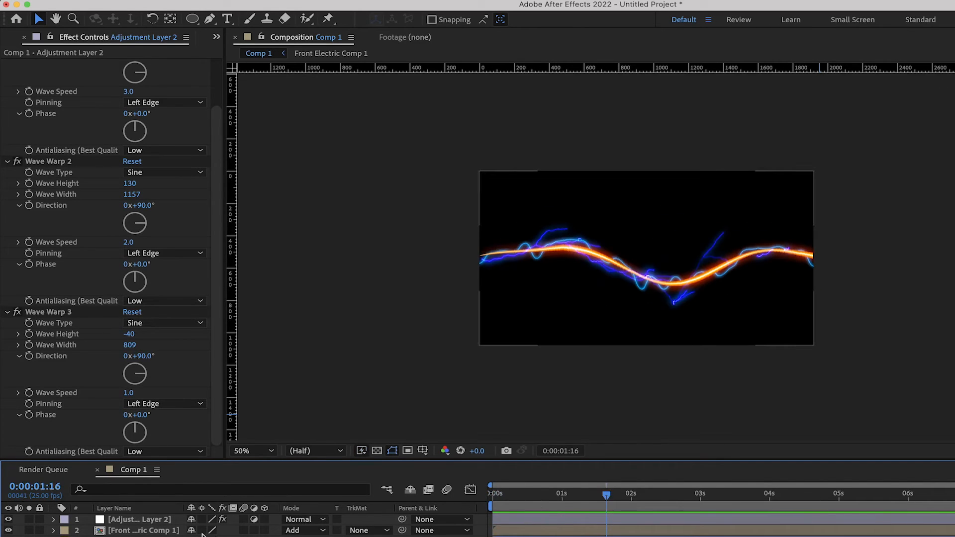
Rename the adjustment layer as Wave Warp
left_click(144, 521)
key("Return")
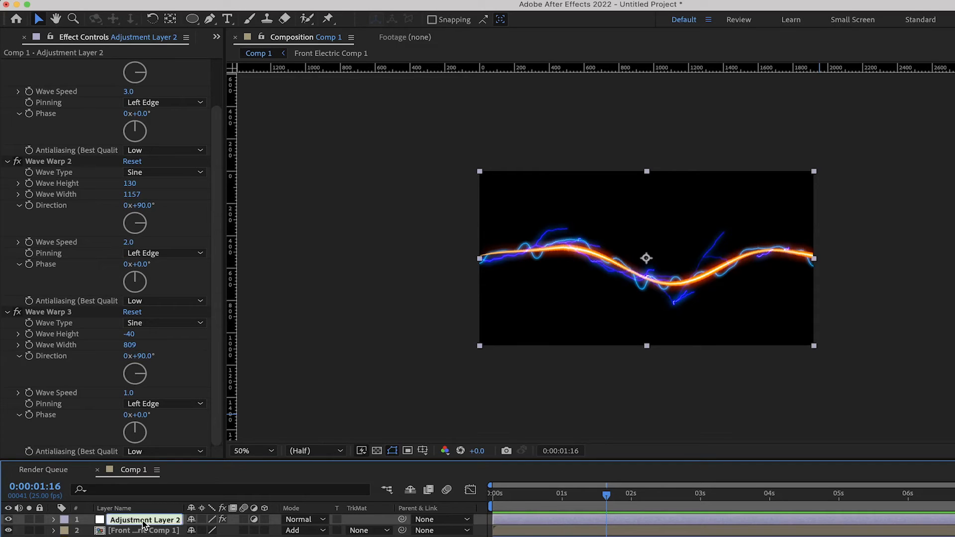
type("Wave Warp")
key("Return")
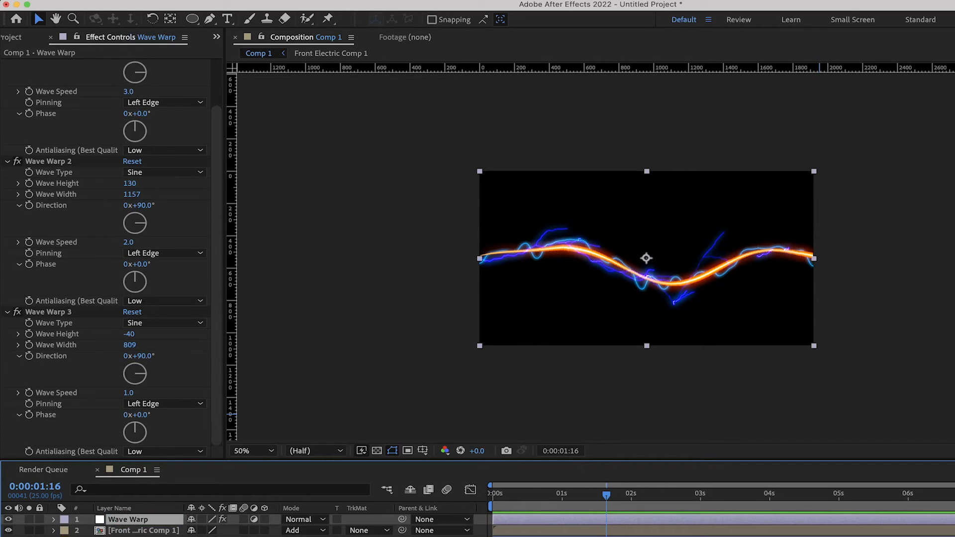
At the composition's start, filter the timeline properties by "height" and enable wave height keyframes on all three Wave Warp effects
left_click(490, 494)
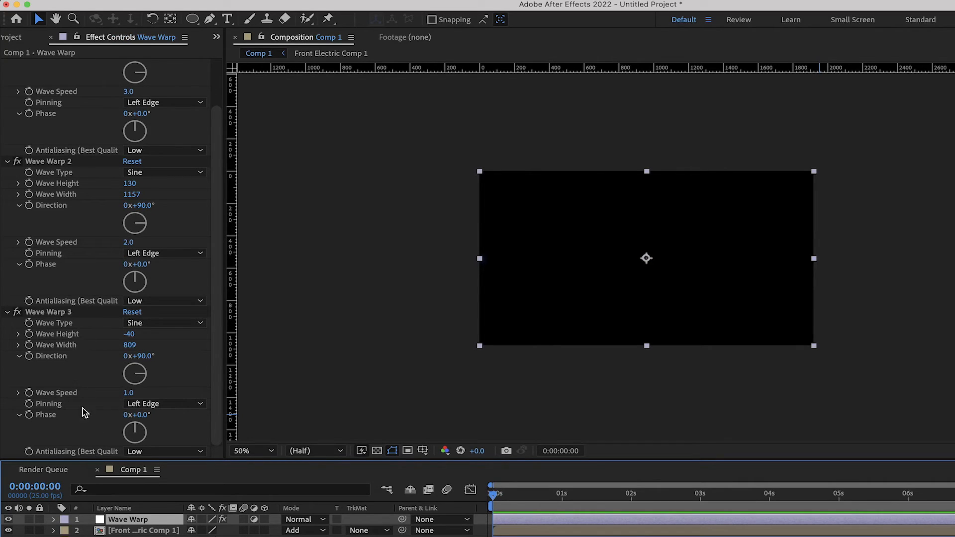
left_click(161, 491)
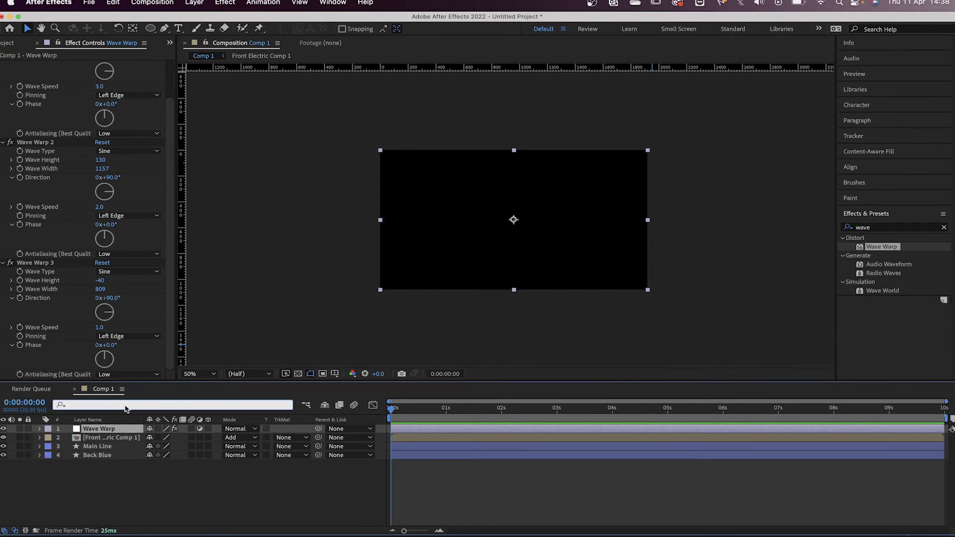
type("height")
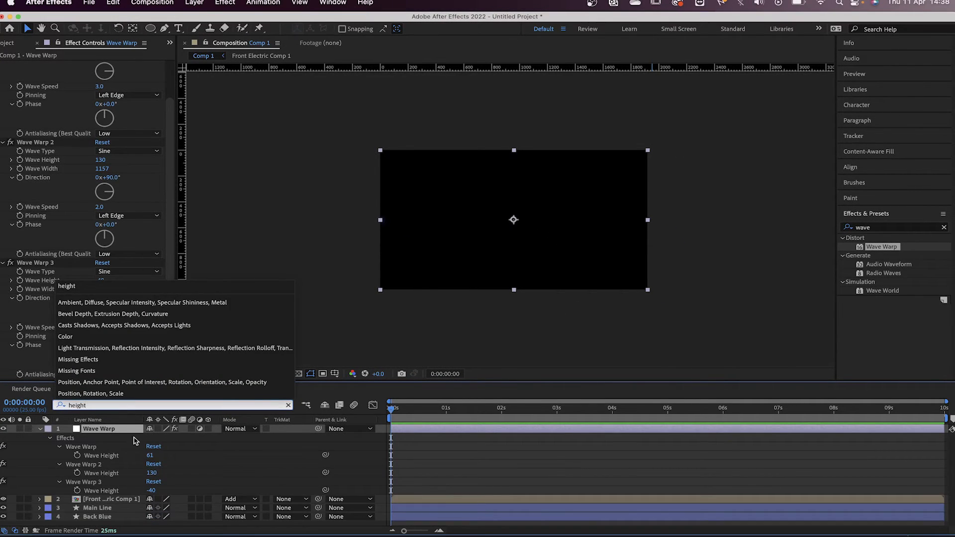
left_click(90, 441)
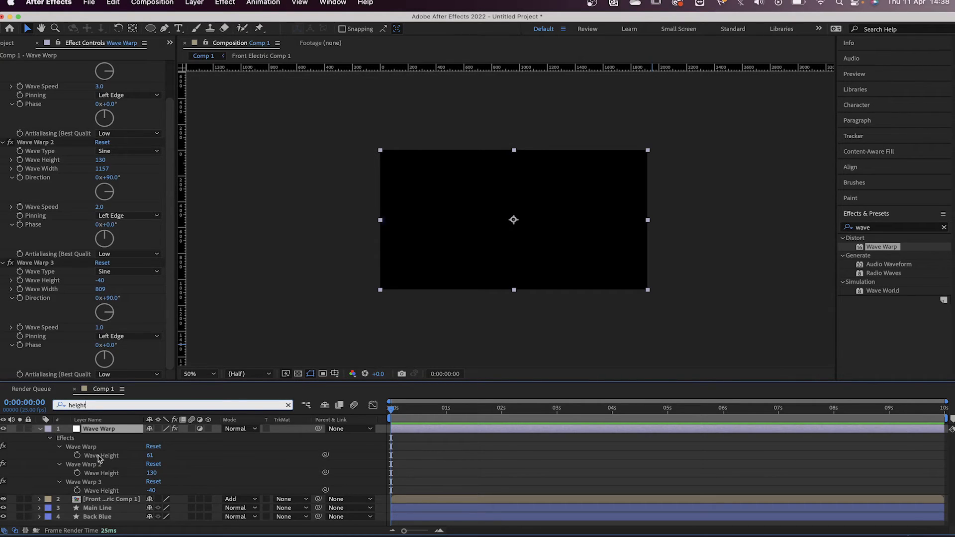
left_click(77, 455)
left_click(77, 473)
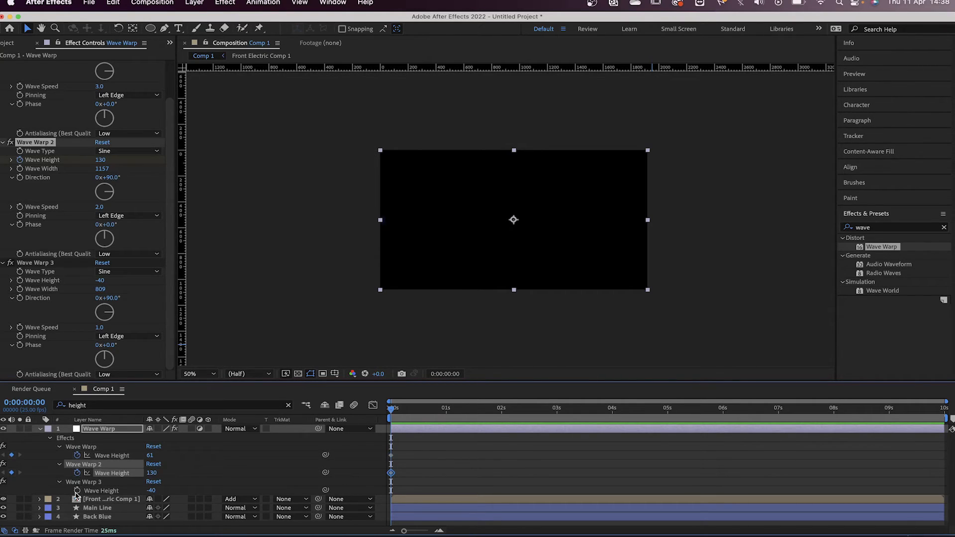
left_click(77, 491)
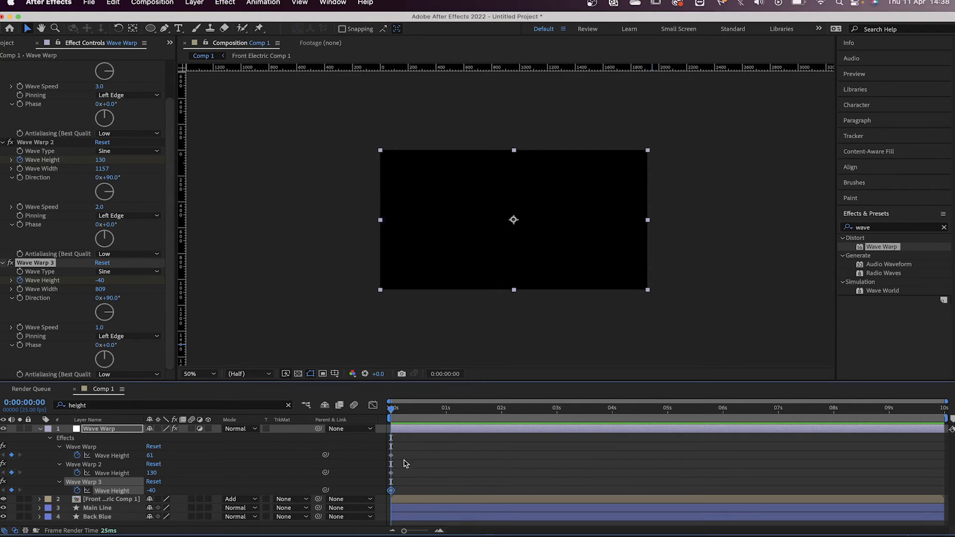
At 0:00:01:05, keyframe a larger first wave height, 2 for the second Wave Warp and 120 for the third, and preview the animation
key("space")
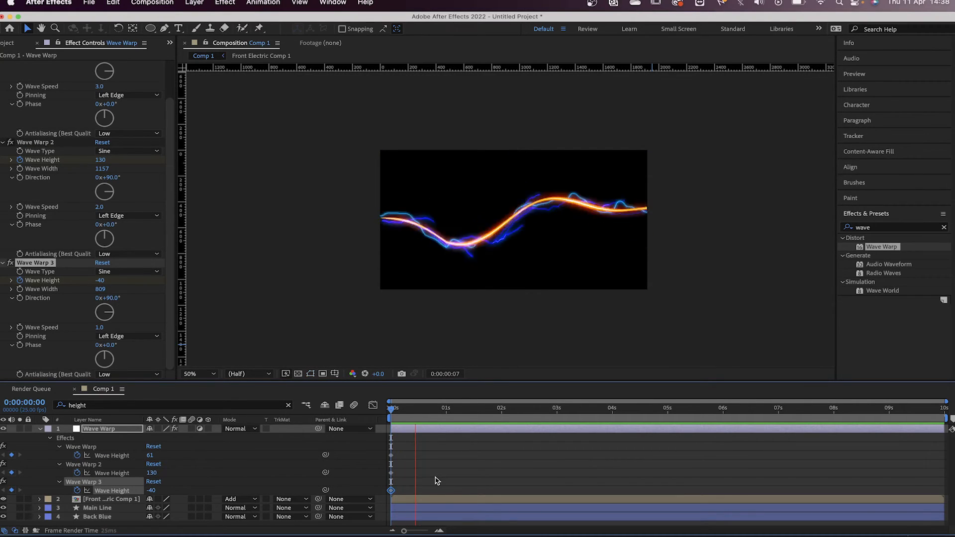
key("space")
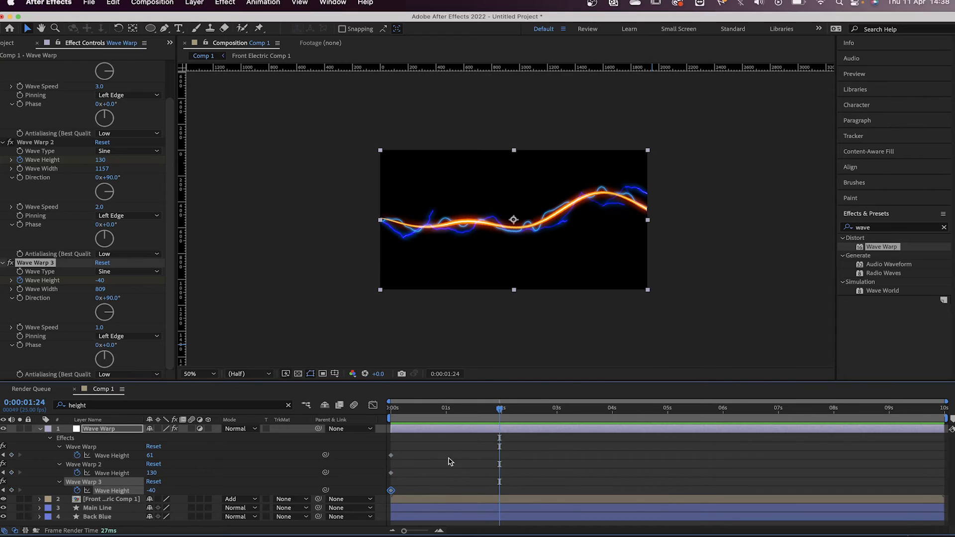
left_click_drag(448, 411, 458, 413)
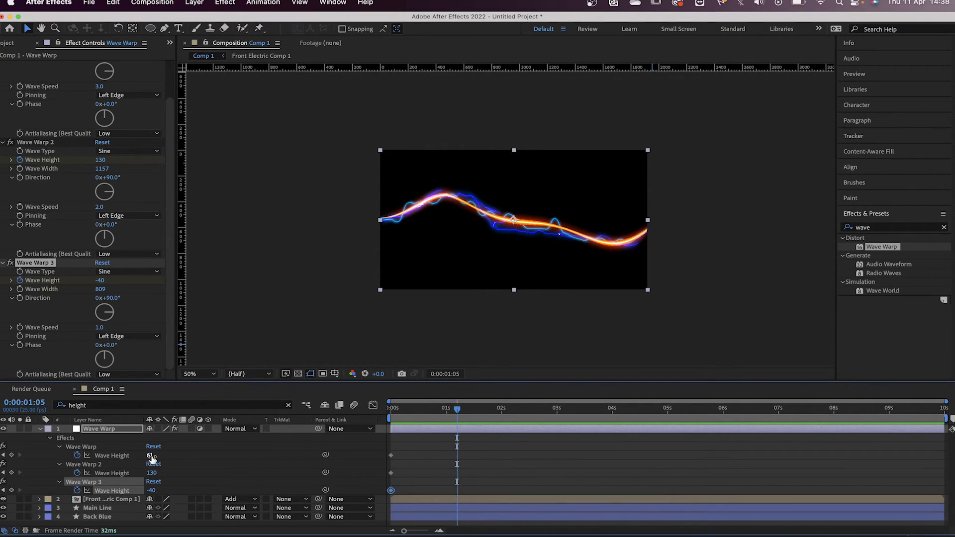
left_click_drag(151, 457, 77, 470)
left_click_drag(152, 492, 244, 495)
key("Home")
key("space")
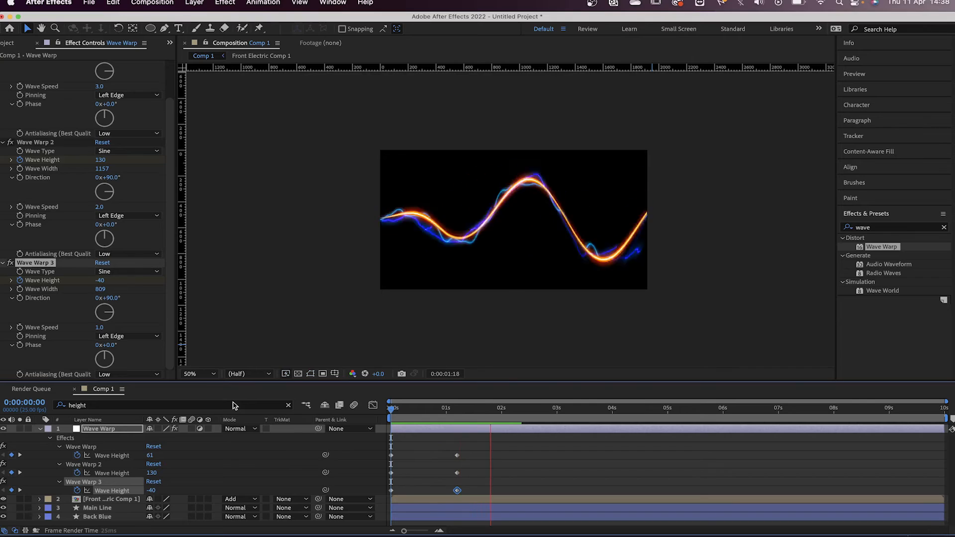
key("space")
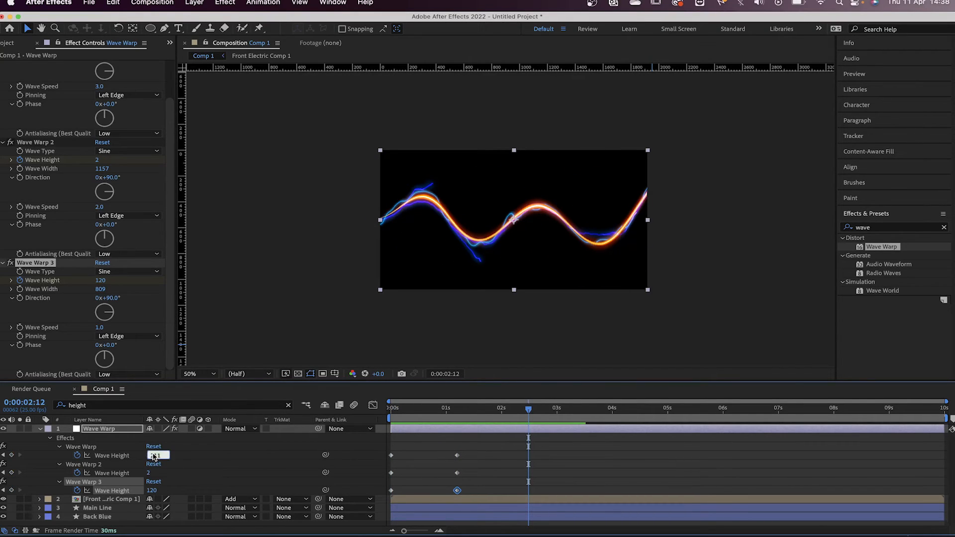
At 0:00:02:12, keyframe wave heights of 50 on the first Wave Warp and 400 on the second, keyframe the third's height, and preview
type("50")
key("Return")
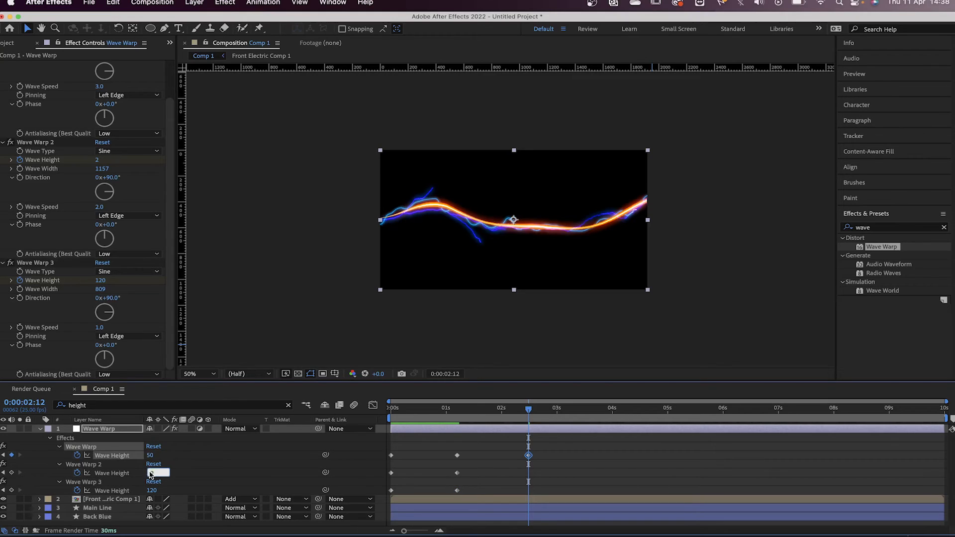
type("1200")
key("Return")
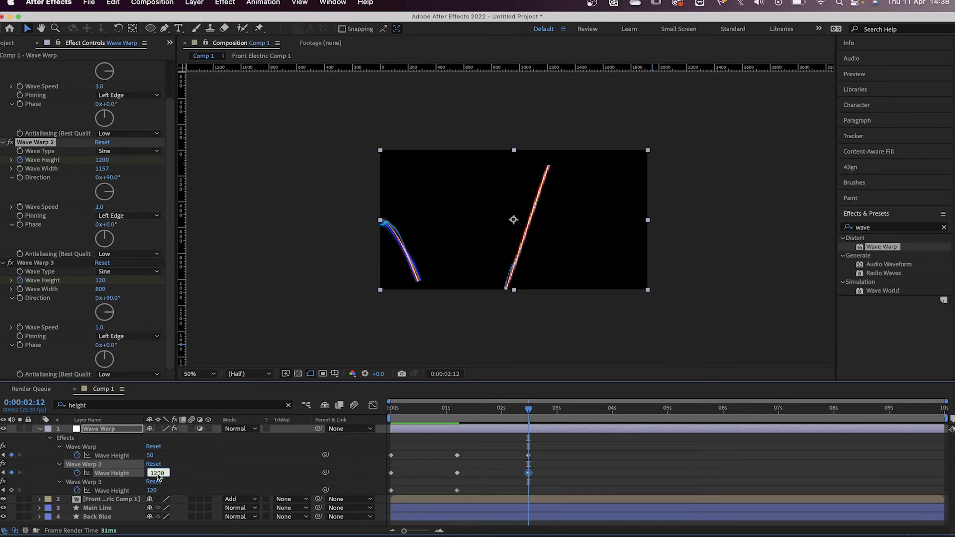
key("Return")
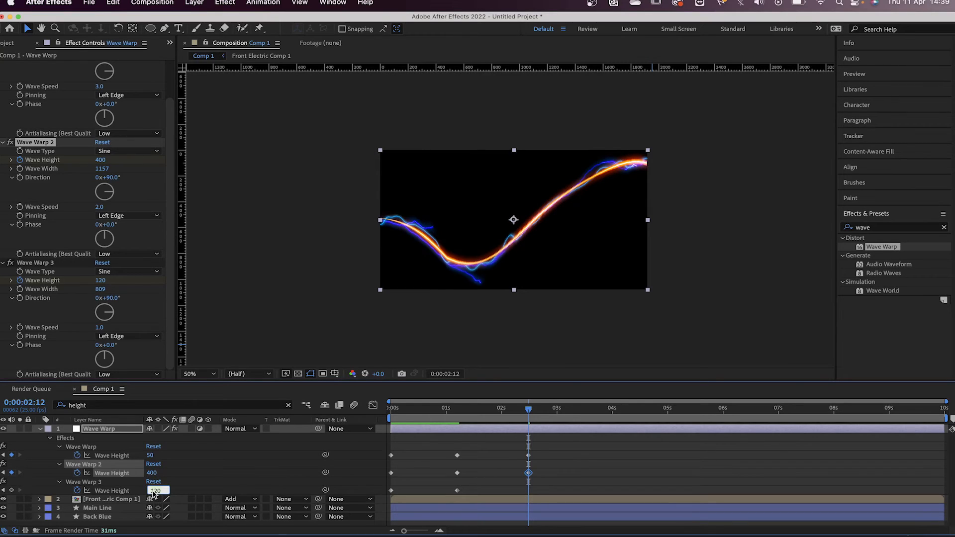
key("Return")
key("space")
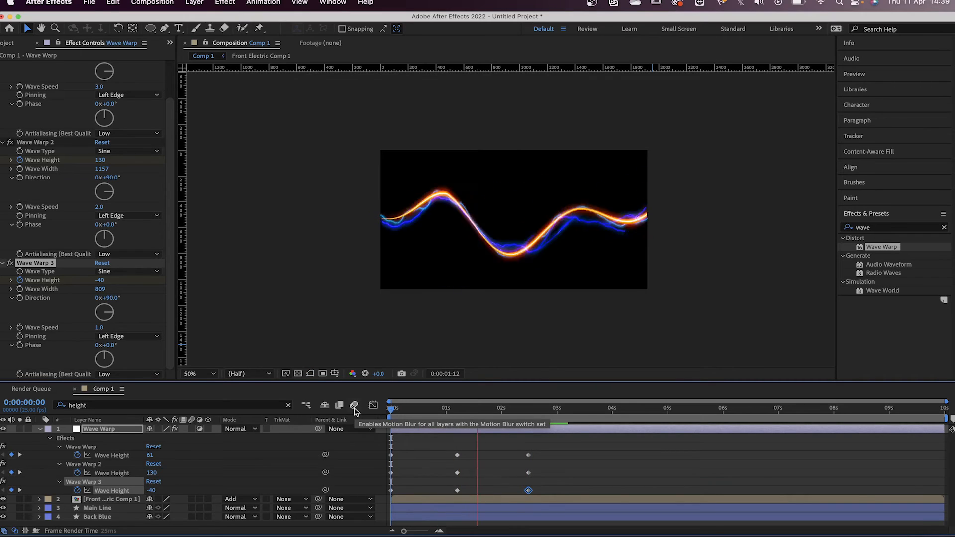
key("space")
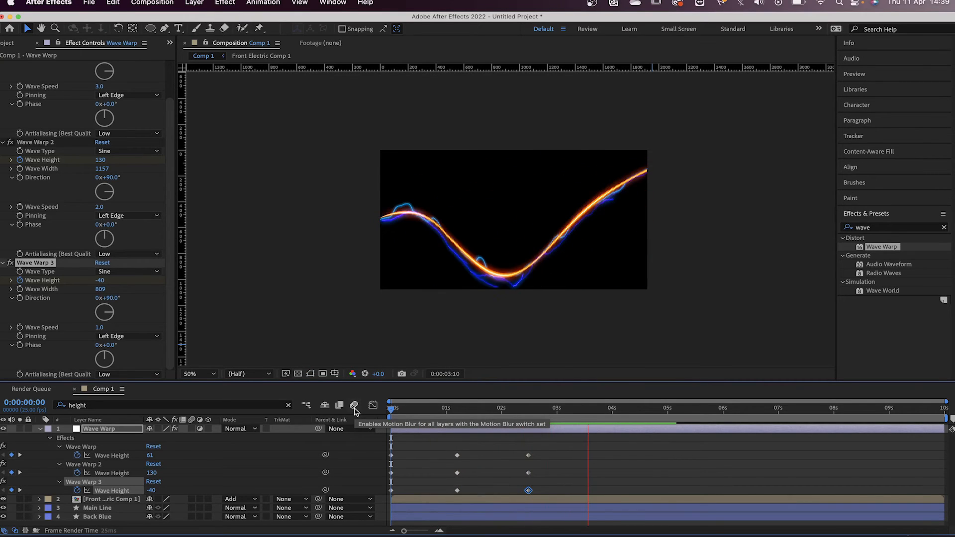
Copy the three starting wave height keyframes, paste them at 0:00:03:14, and preview from 0:00:02:07
left_click_drag(413, 447, 387, 495)
key("super+c")
key("super+v")
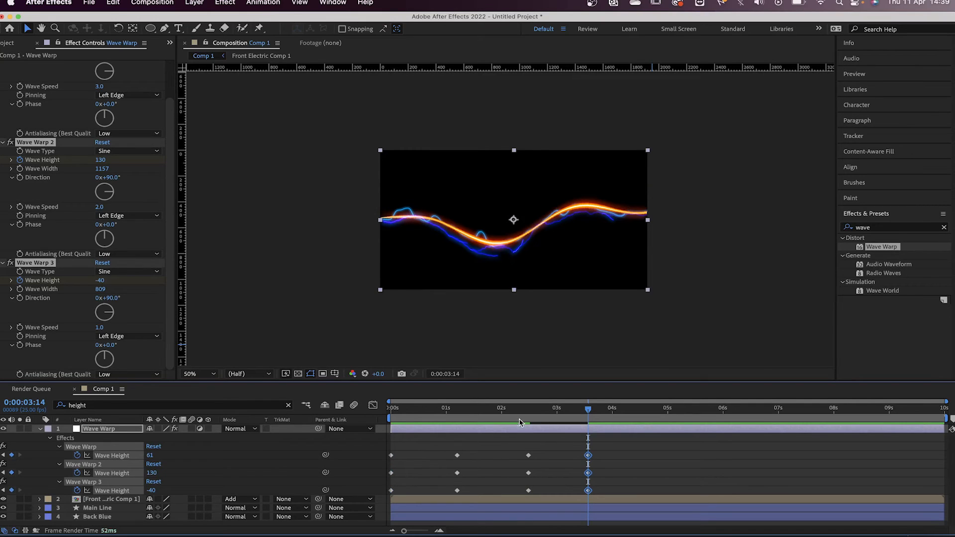
left_click(518, 409)
key("space")
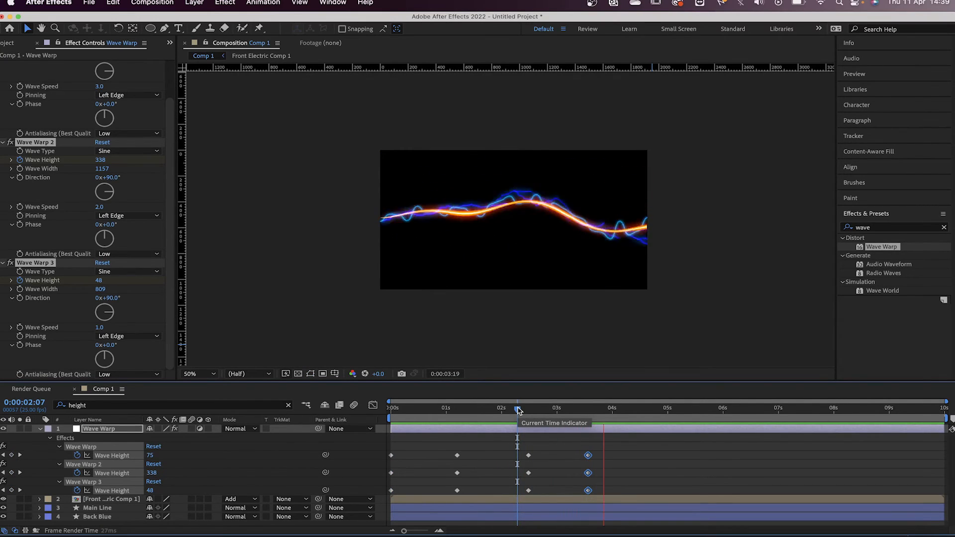
Stagger the wave height keyframes of the three Wave Warps, spreading the final ones between about 3.7 and 4.7 seconds, and preview from the start
left_click(607, 467)
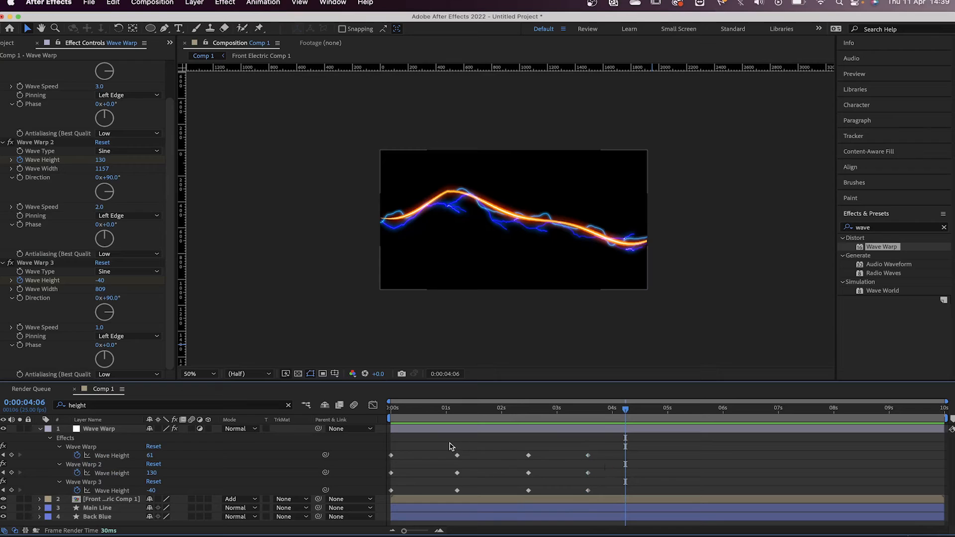
left_click_drag(457, 456, 444, 473)
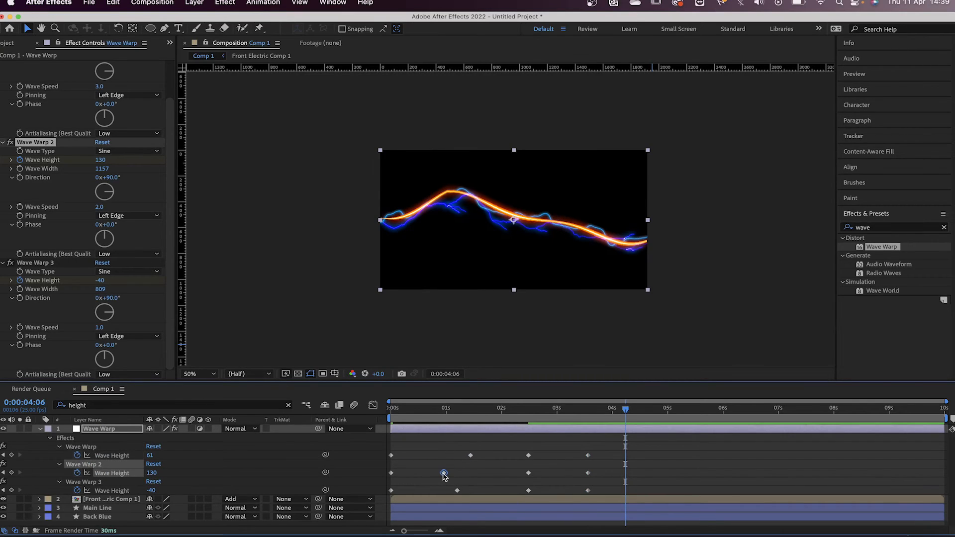
left_click_drag(531, 491, 543, 491)
left_click_drag(578, 450, 649, 492)
left_click(623, 473)
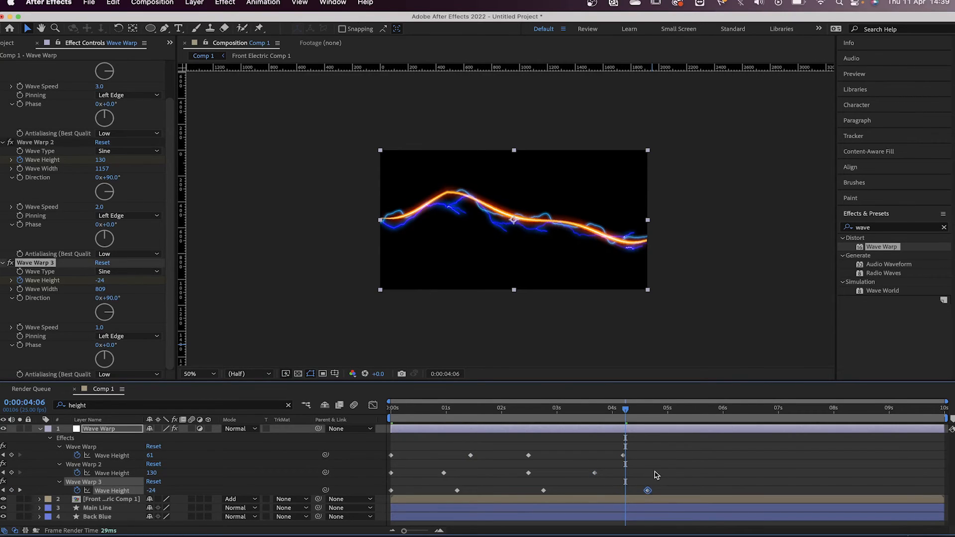
left_click(657, 476)
key("space")
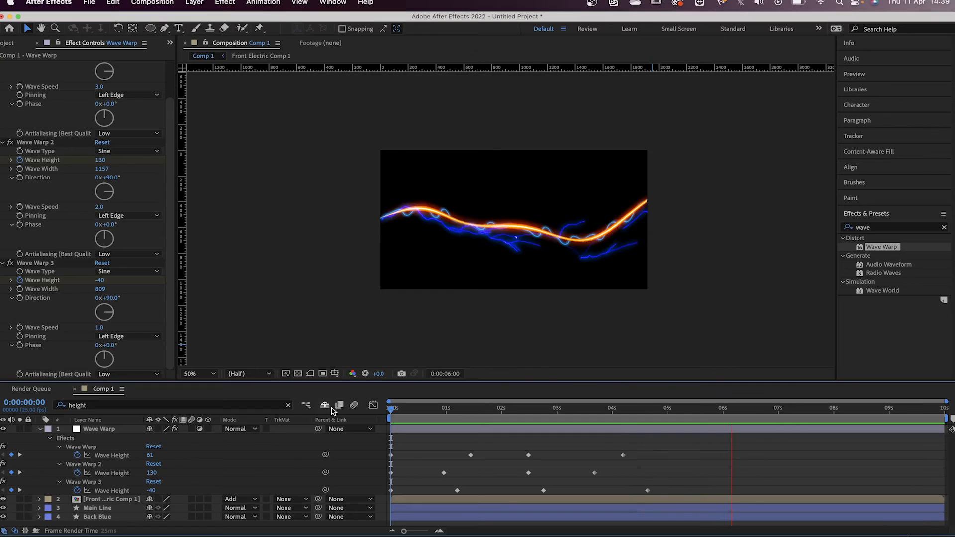
key("space")
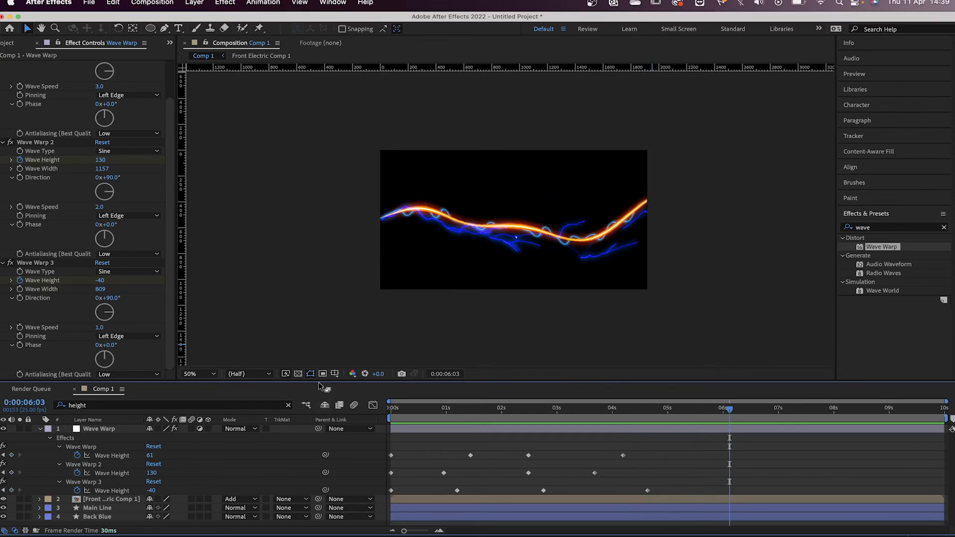
Filter the timeline properties by "wid" and, at the composition's start, enable wave width keyframes on all three Wave Warp effects
left_click(49, 406)
type("wid")
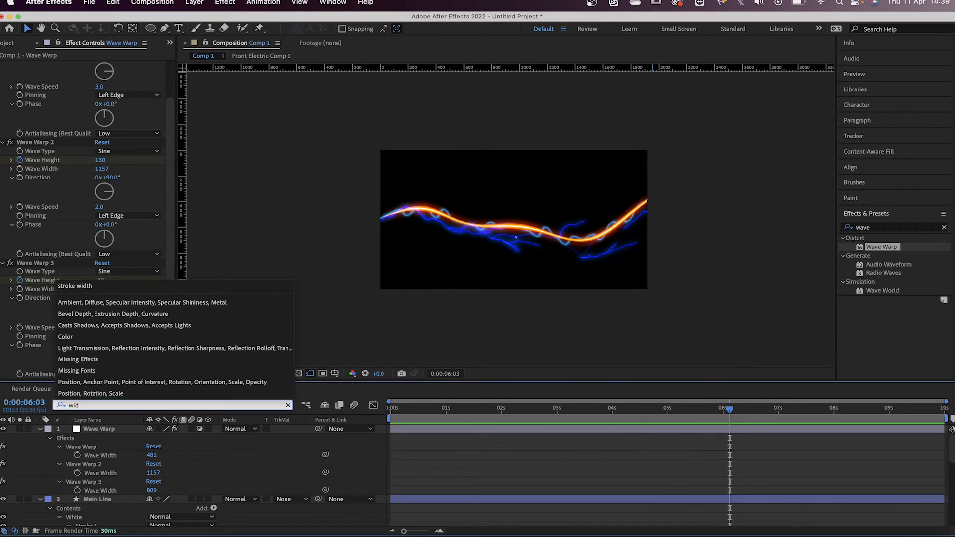
left_click_drag(404, 411, 385, 413)
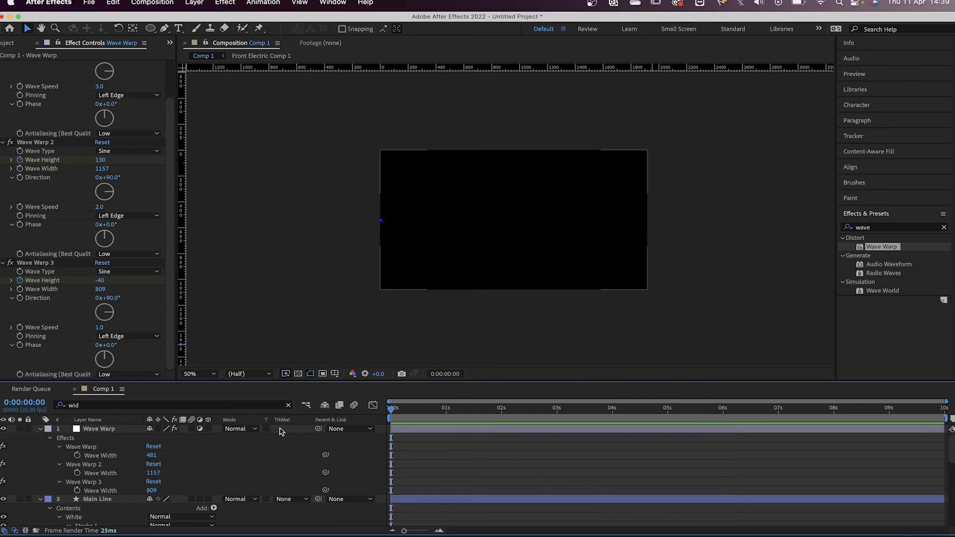
left_click(77, 455)
left_click(77, 473)
left_click(77, 491)
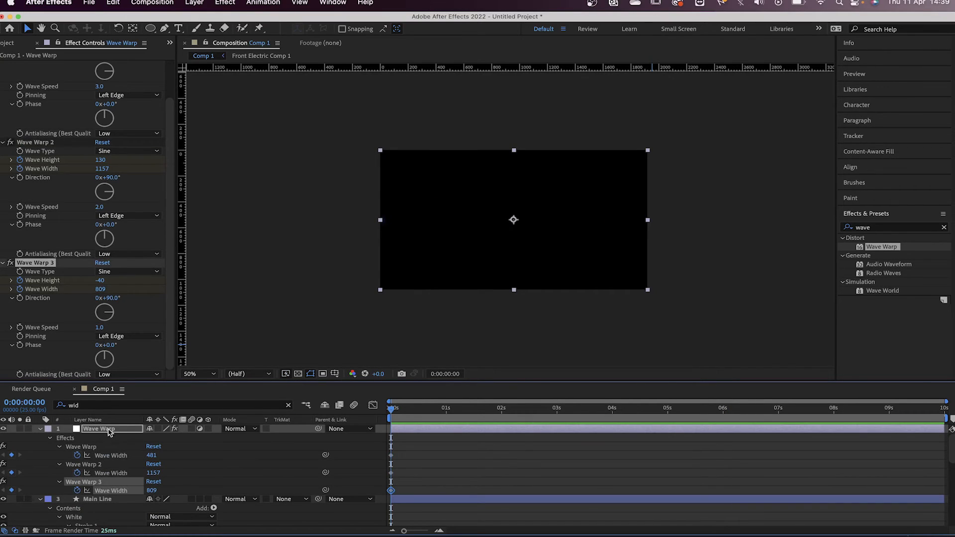
At 0:00:01:10, keyframe wave widths of 359, 1487 and 598 on the first, second and third Wave Warps, and preview from the start
left_click(468, 411)
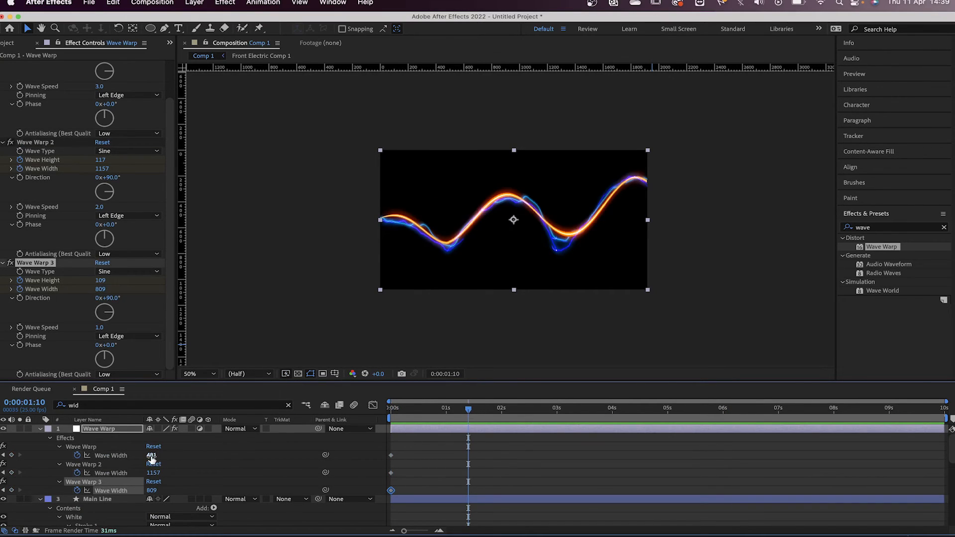
left_click_drag(151, 456, 75, 453)
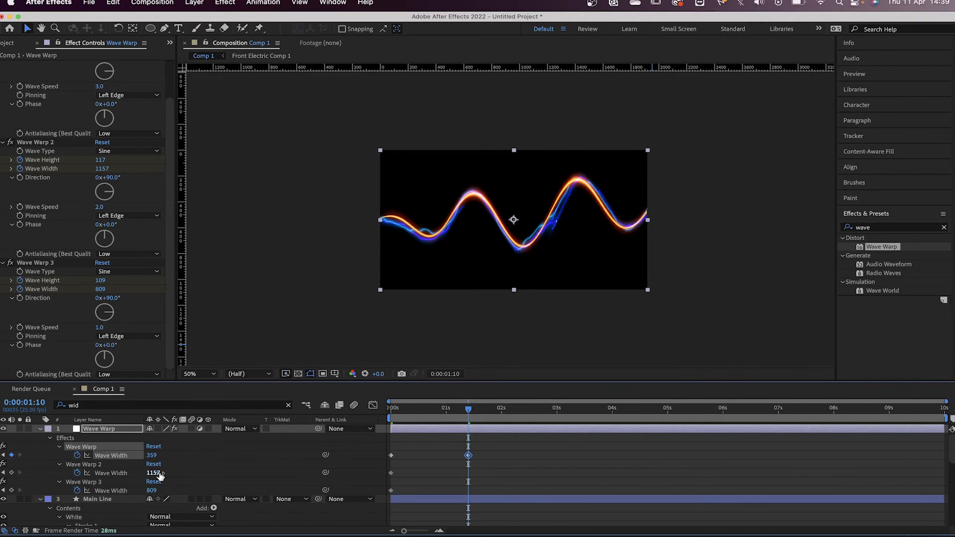
left_click_drag(155, 473, 328, 473)
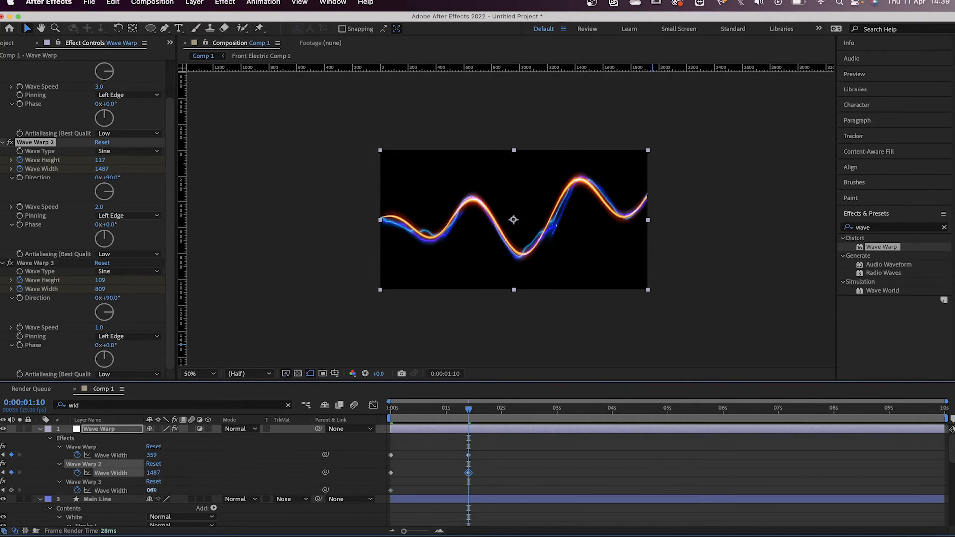
left_click_drag(152, 491, 90, 490)
key("Home")
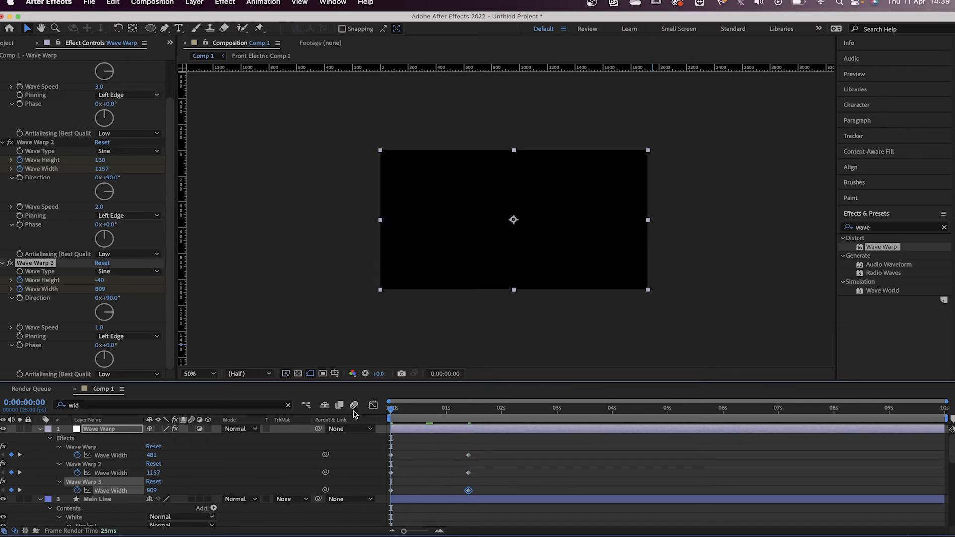
key("space")
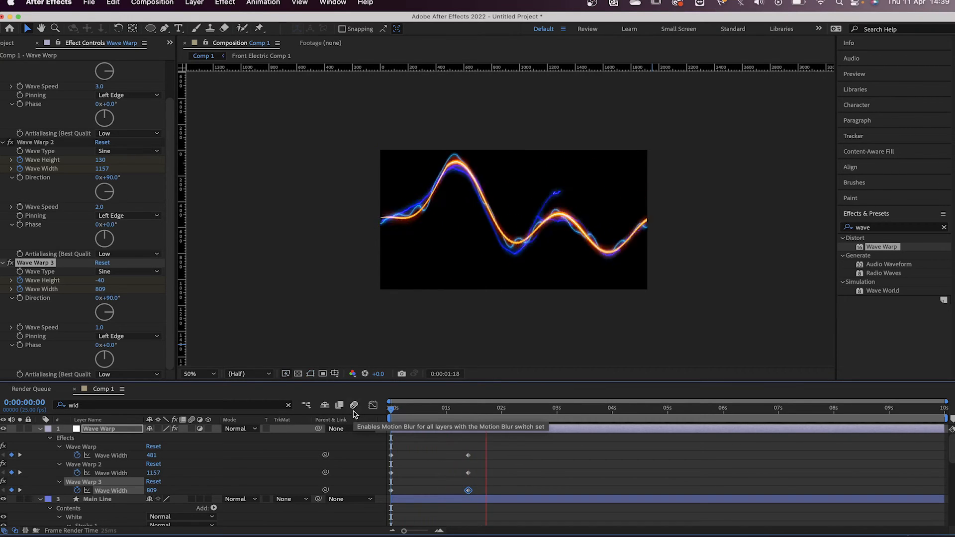
key("space")
Copy the three starting wave width keyframes and paste them at 0:00:02:12
left_click_drag(407, 451, 385, 485)
left_click(496, 462)
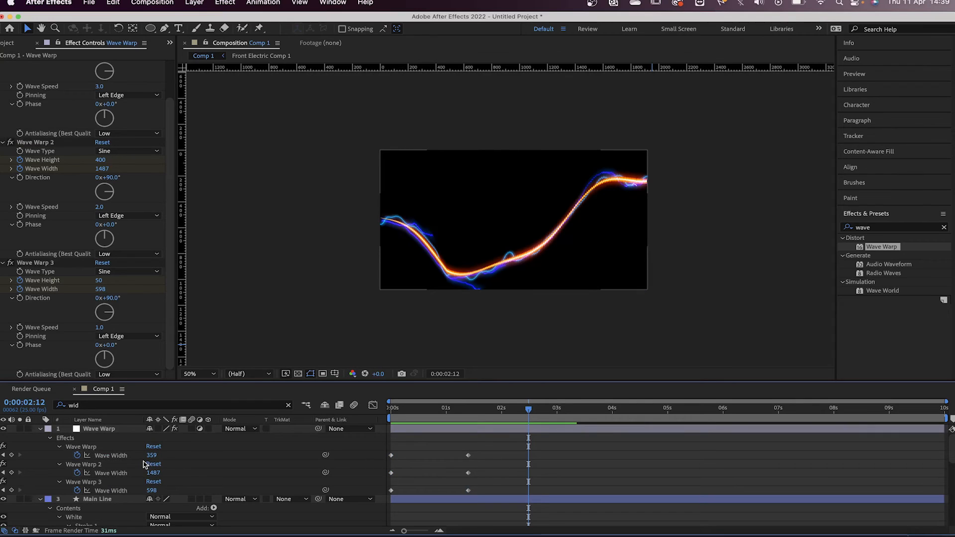
left_click_drag(424, 446, 389, 496)
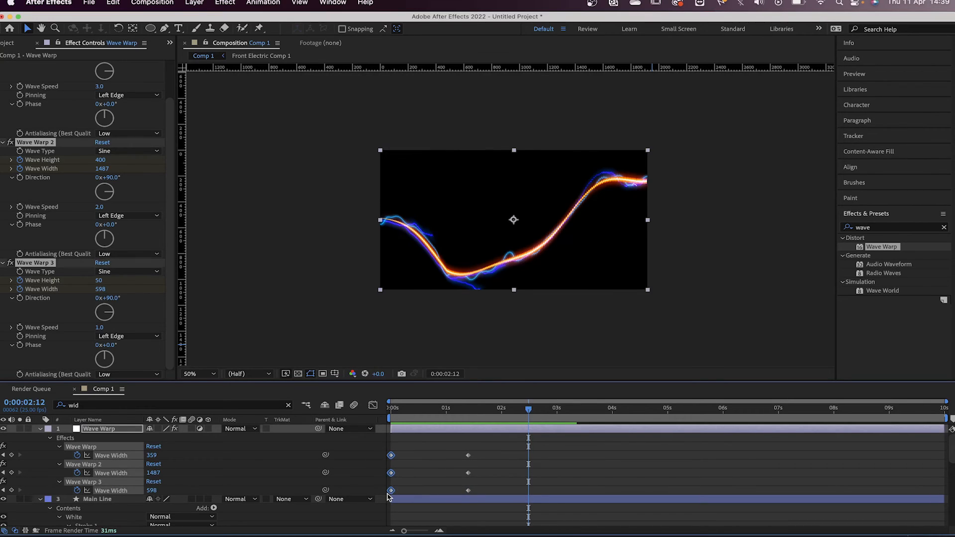
key("super+c")
key("super+v")
left_click(462, 483)
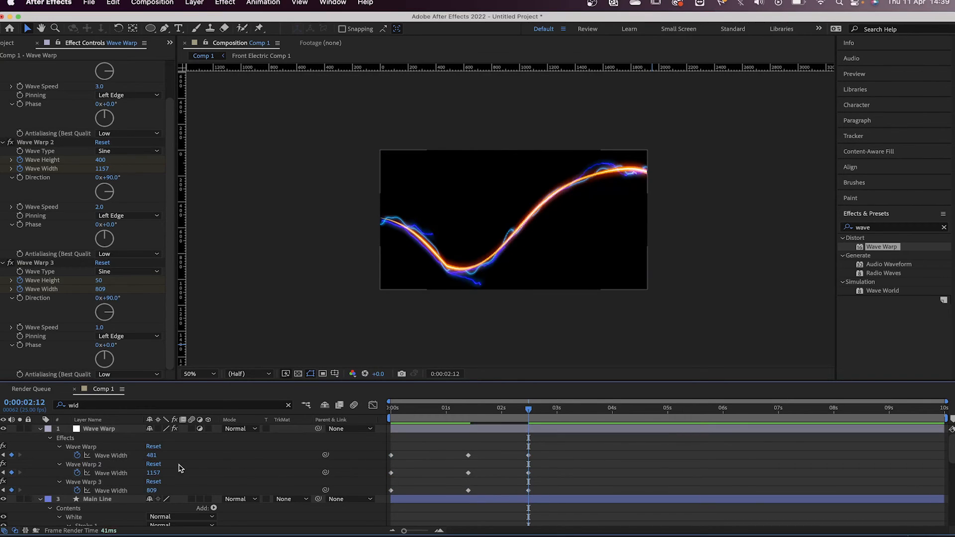
At 0:00:02:12, set the wave widths to 561, 1018 and 1377 on the three Wave Warps, and preview from the start
left_click_drag(150, 455, 230, 480)
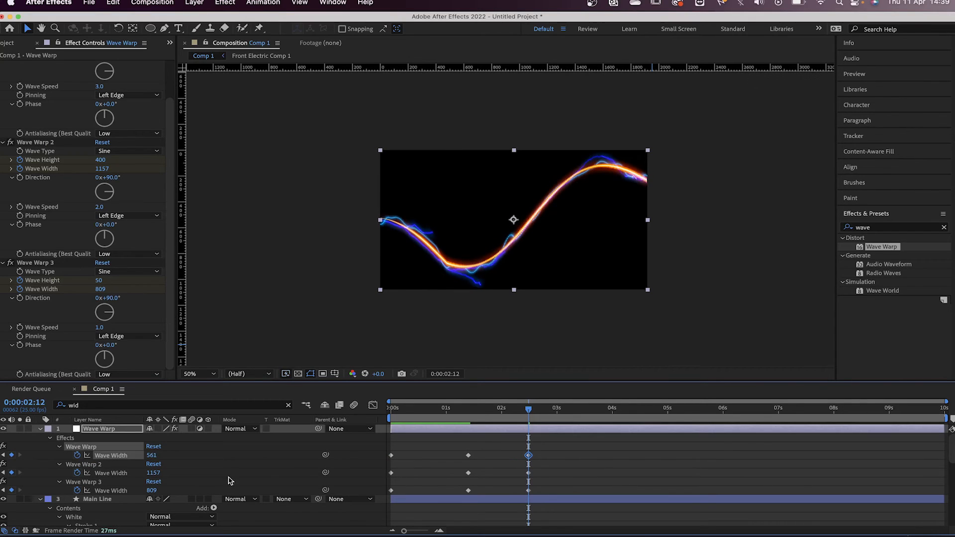
left_click_drag(154, 477, 477, 504)
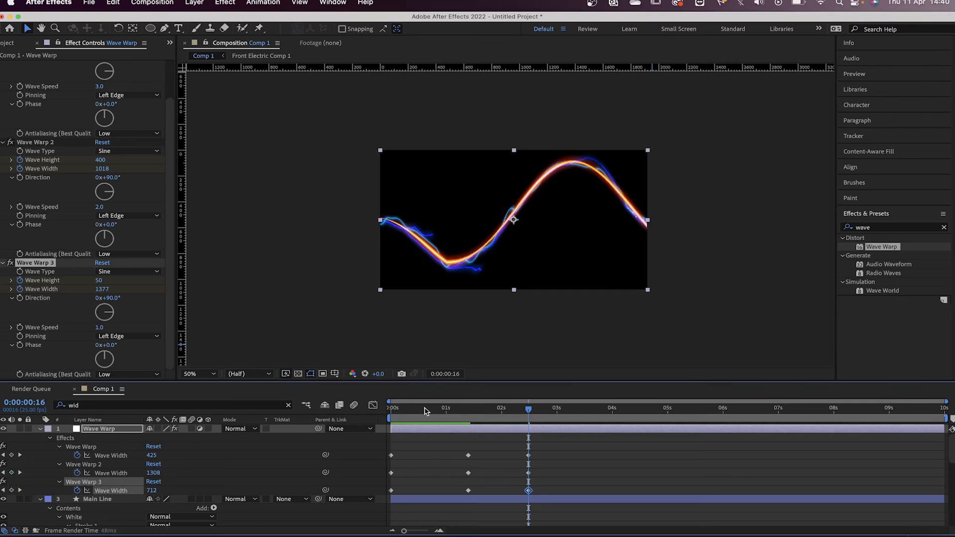
key("space")
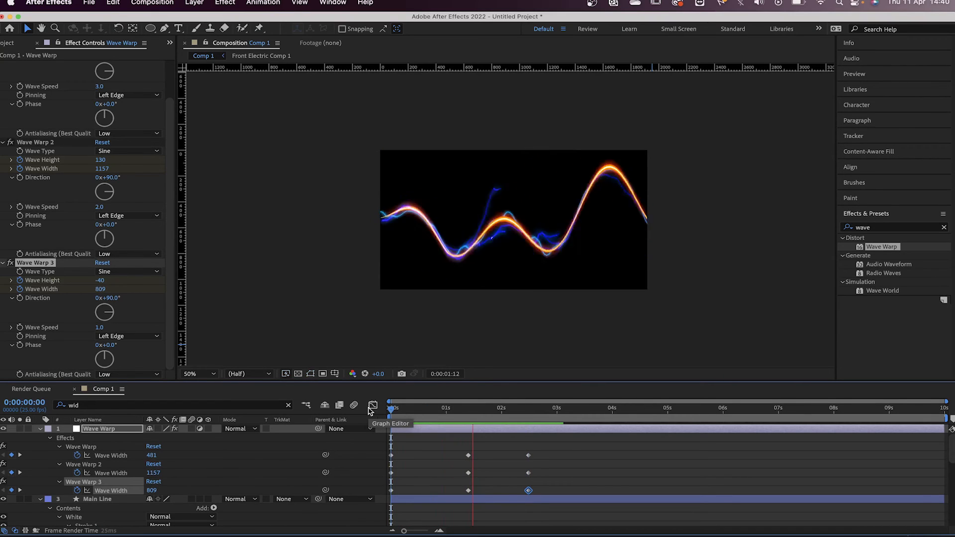
key("space")
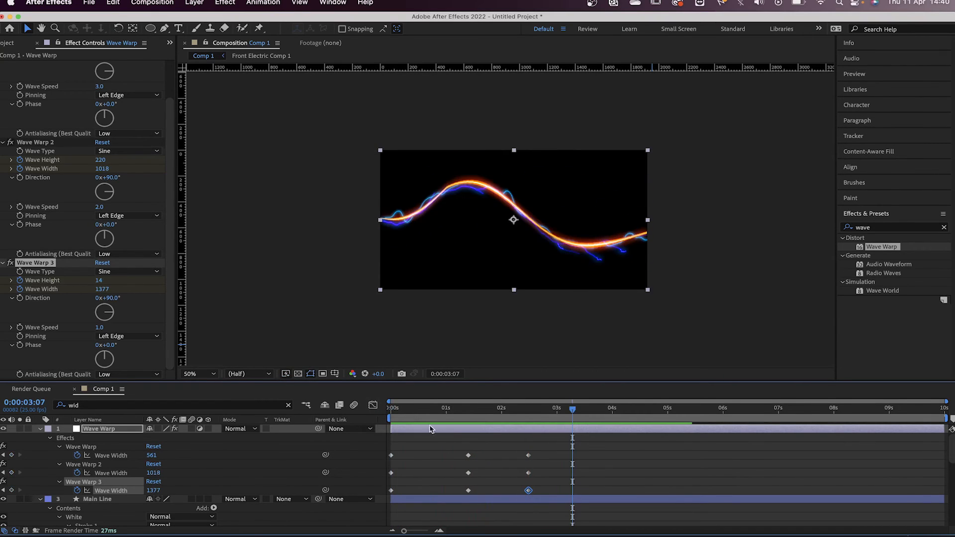
Paste copies of the three starting wave width keyframes at 0:00:03:07 and preview from 0:00:00:21
left_click_drag(406, 447, 384, 503)
key("super+c")
key("super+v")
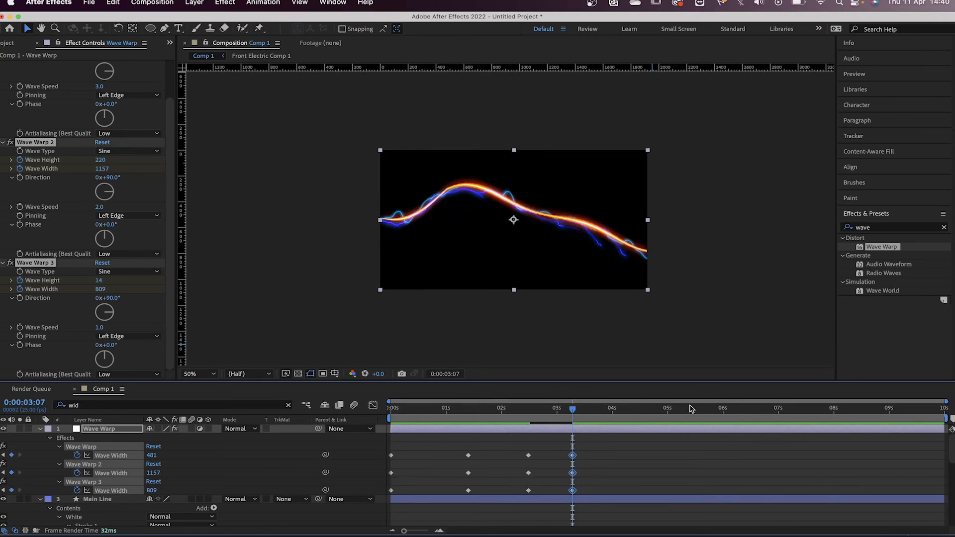
left_click_drag(534, 408, 438, 410)
left_click(500, 465)
key("space")
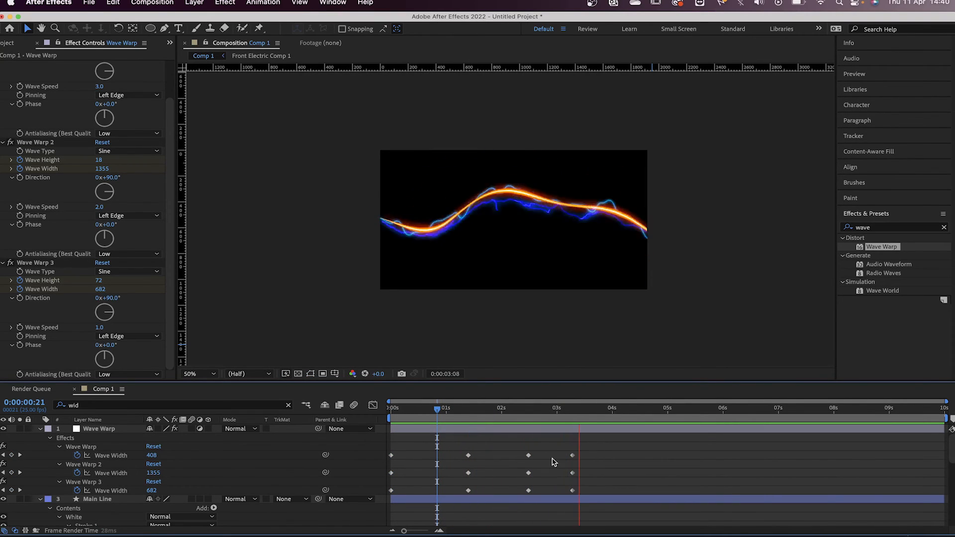
key("space")
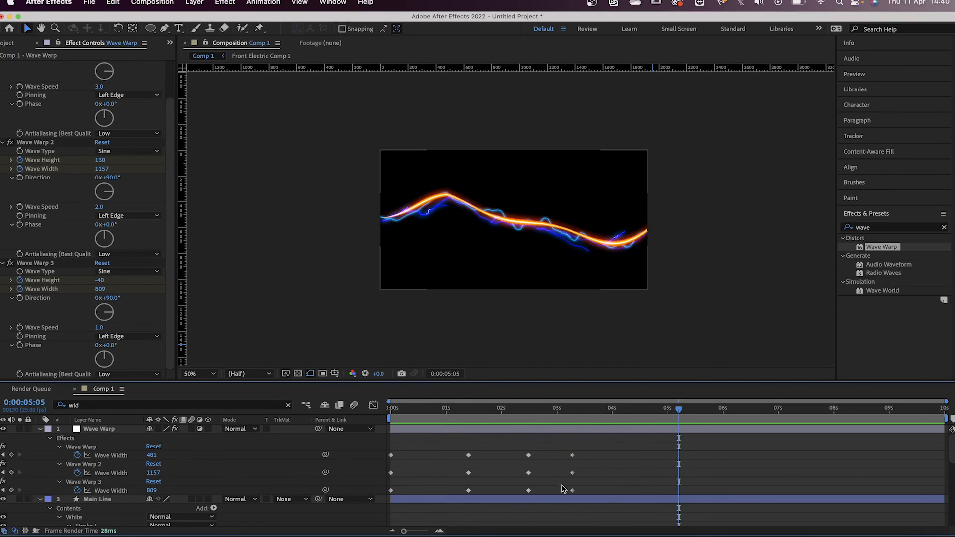
Stagger the wave width keyframes of the three Wave Warps, spreading the final ones between about 3 and 4.4 seconds, and preview from the start
left_click_drag(439, 468, 454, 500)
left_click_drag(572, 490, 605, 490)
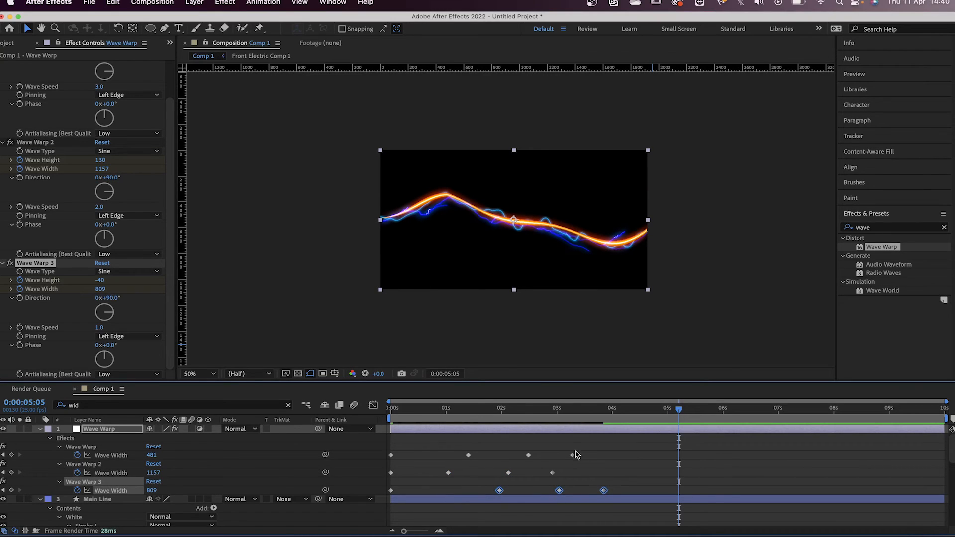
left_click_drag(573, 455, 595, 455)
left_click_drag(604, 491, 635, 491)
left_click_drag(562, 491, 574, 489)
left_click(568, 481)
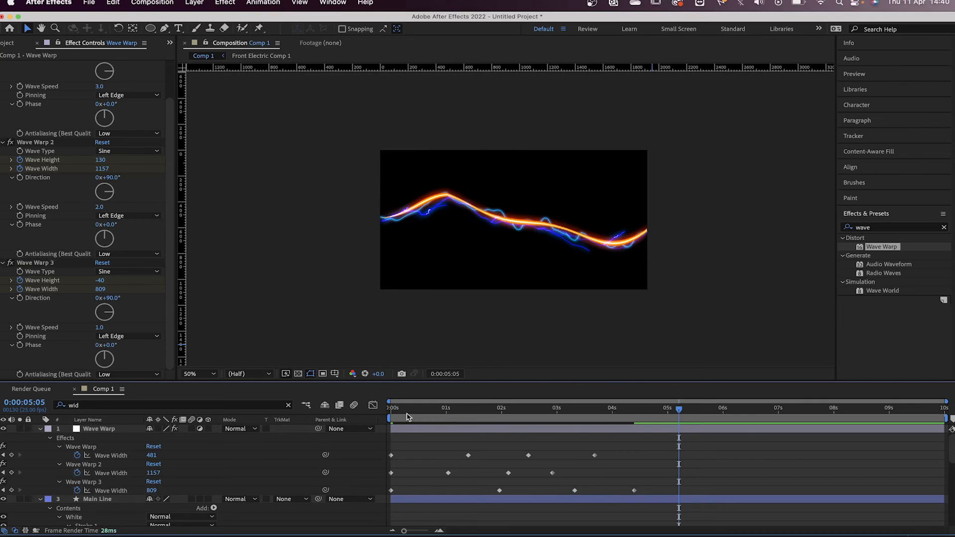
left_click_drag(407, 412, 348, 415)
key("space")
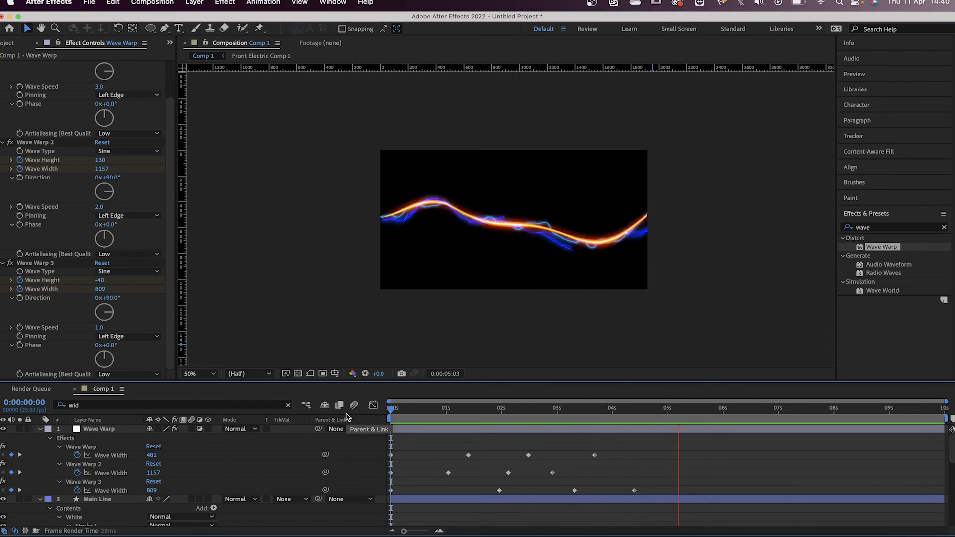
key("space")
key("Home")
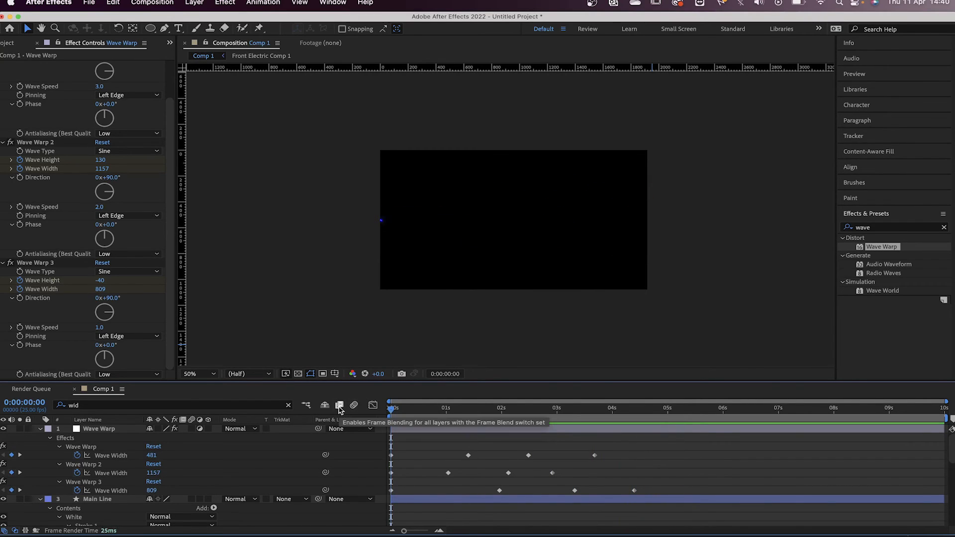
Add a new adjustment layer above the Wave Warp layer, collapse the expanded layers, and move to 0:00:01:21
left_click(197, 5)
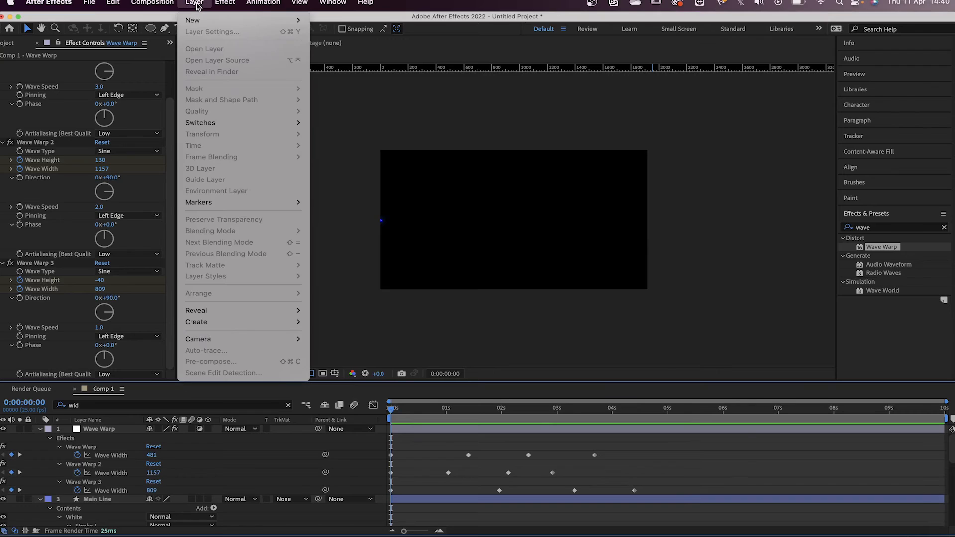
mouse_move(197, 24)
left_click(324, 89)
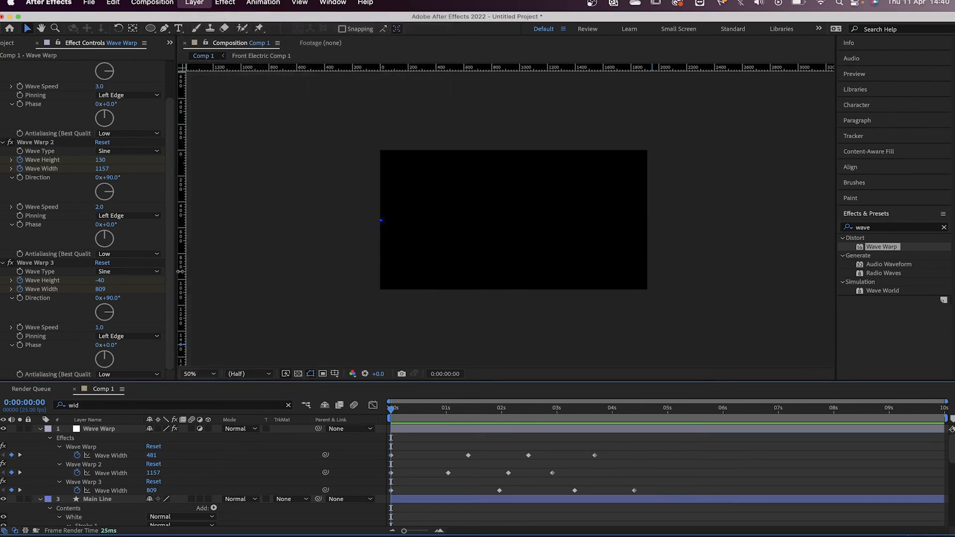
left_click(40, 437)
left_click(41, 447)
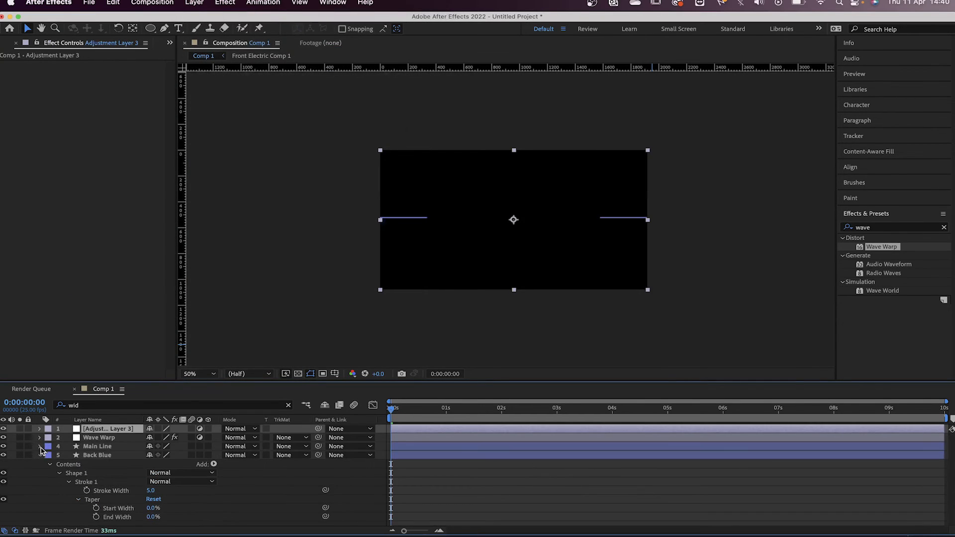
left_click(41, 456)
left_click(492, 411)
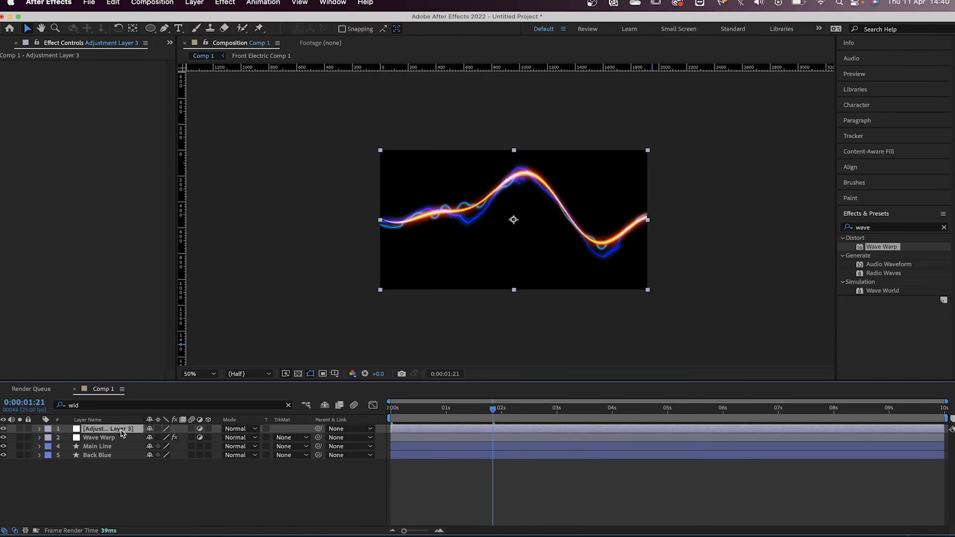
Apply the Glow effect to the new adjustment layer and set its Glow Threshold to 100%
left_click(878, 228)
key("BackSpace")
key("BackSpace")
key("BackSpace")
key("BackSpace")
type("glow")
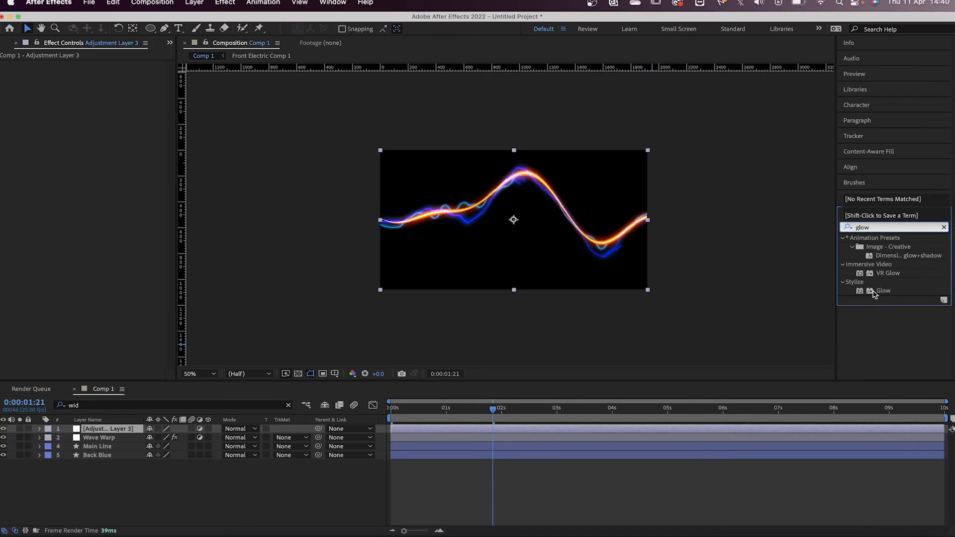
double_click(883, 292)
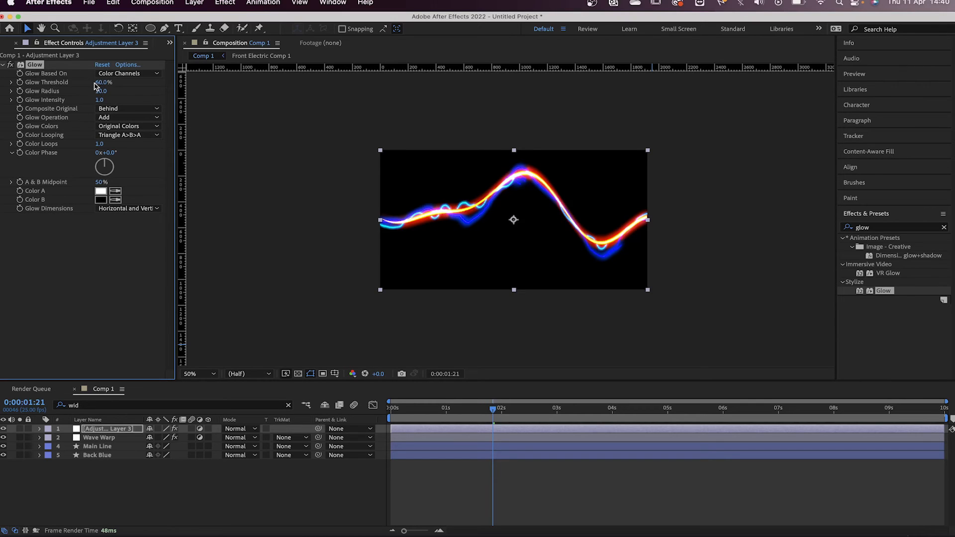
left_click_drag(96, 85, 73, 85)
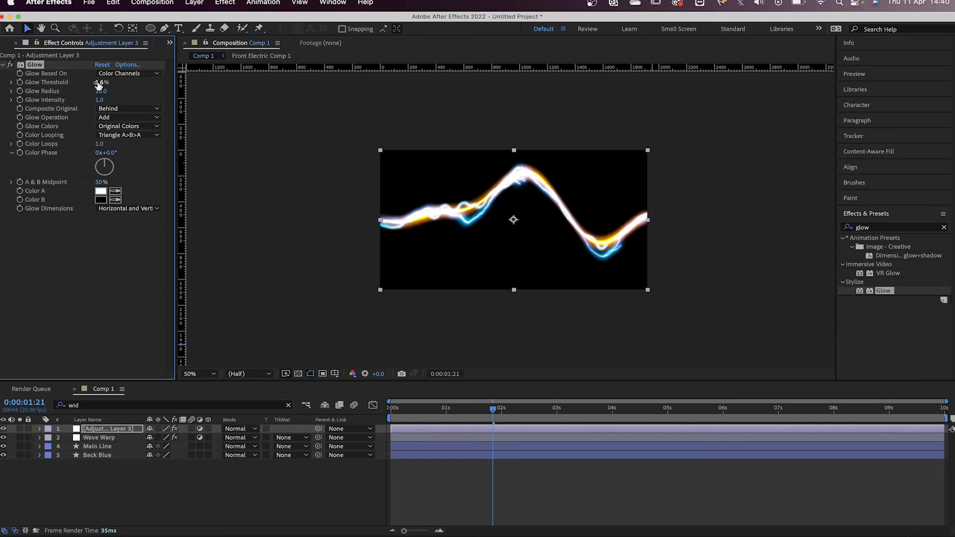
left_click_drag(99, 85, 272, 86)
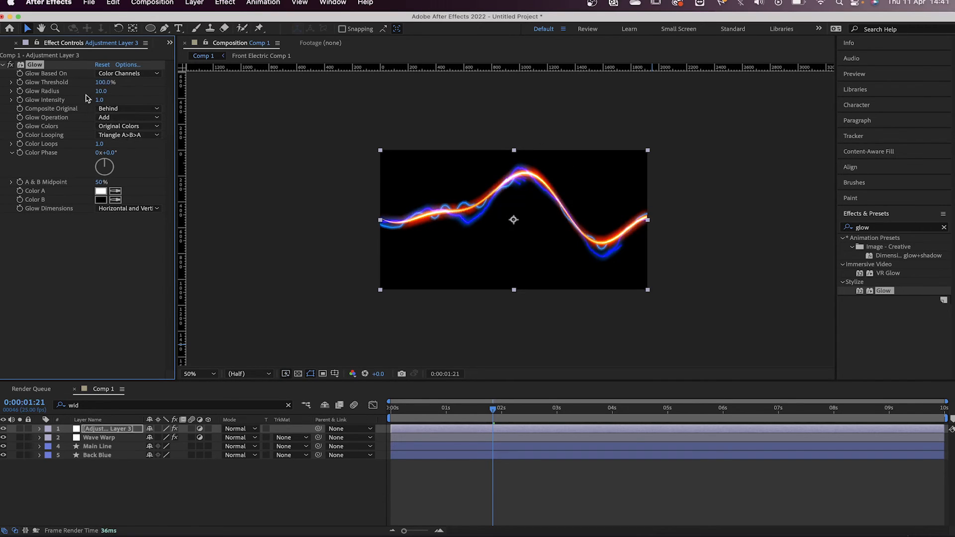
Compare the beam with the Glow effect switched off and on several times
left_click(11, 66)
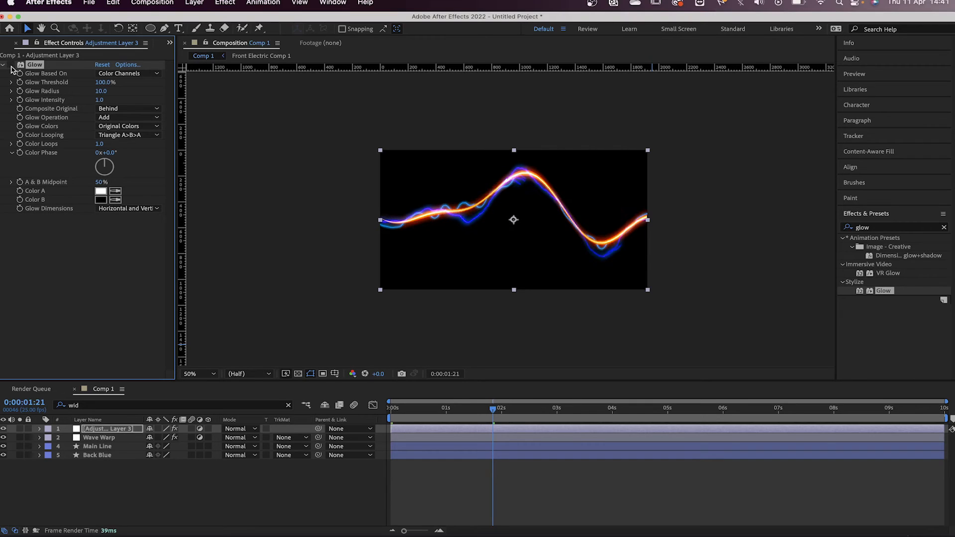
left_click(11, 66)
left_click(12, 67)
left_click(11, 66)
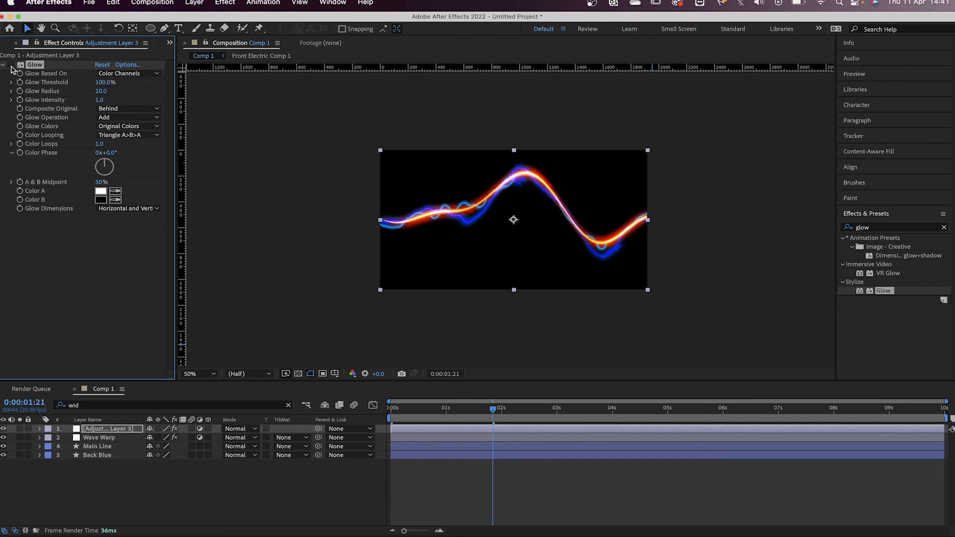
left_click(11, 67)
left_click(11, 67)
left_click(11, 67)
left_click(11, 66)
left_click(11, 67)
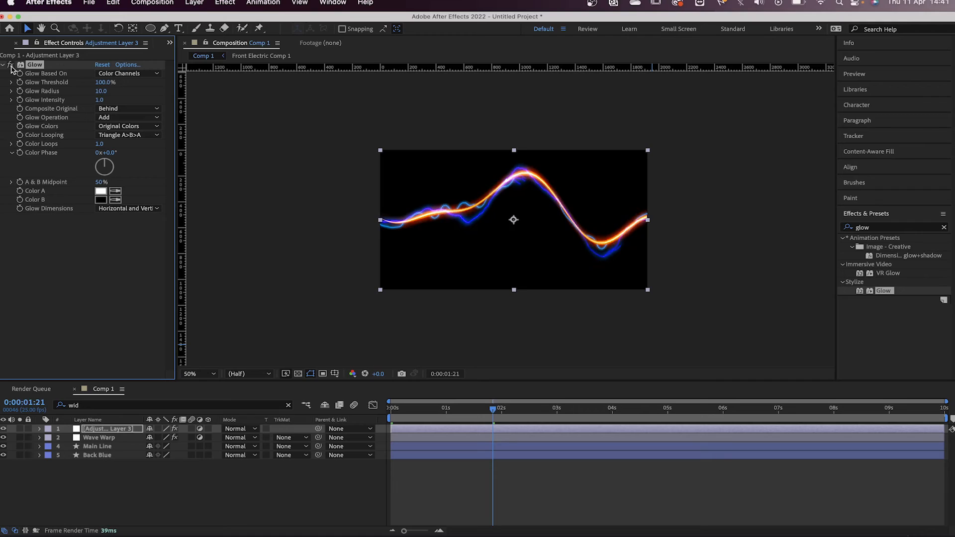
left_click(12, 67)
left_click(12, 67)
left_click(12, 67)
left_click(12, 66)
left_click(11, 67)
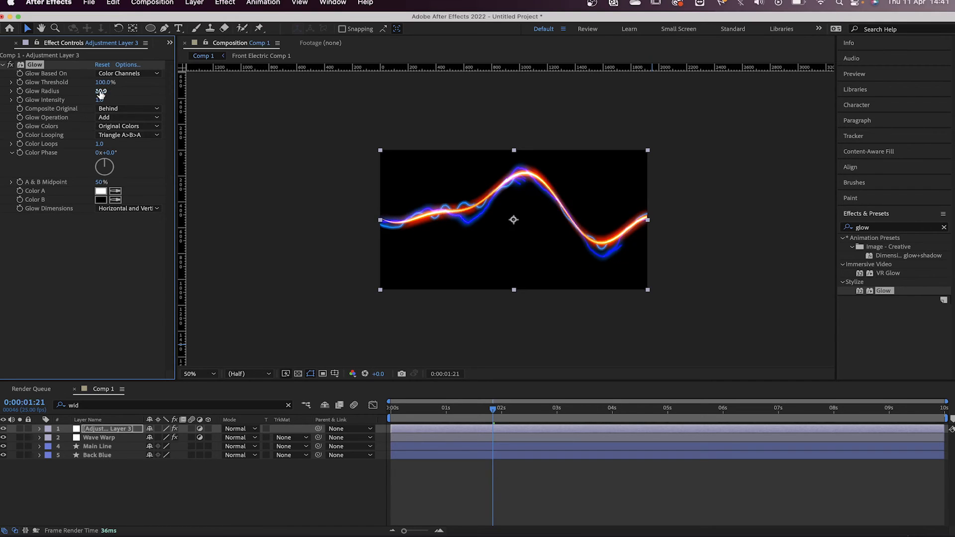
Raise the Glow Radius to 169 and compare the beam with the Glow effect off and on
left_click_drag(101, 91, 180, 93)
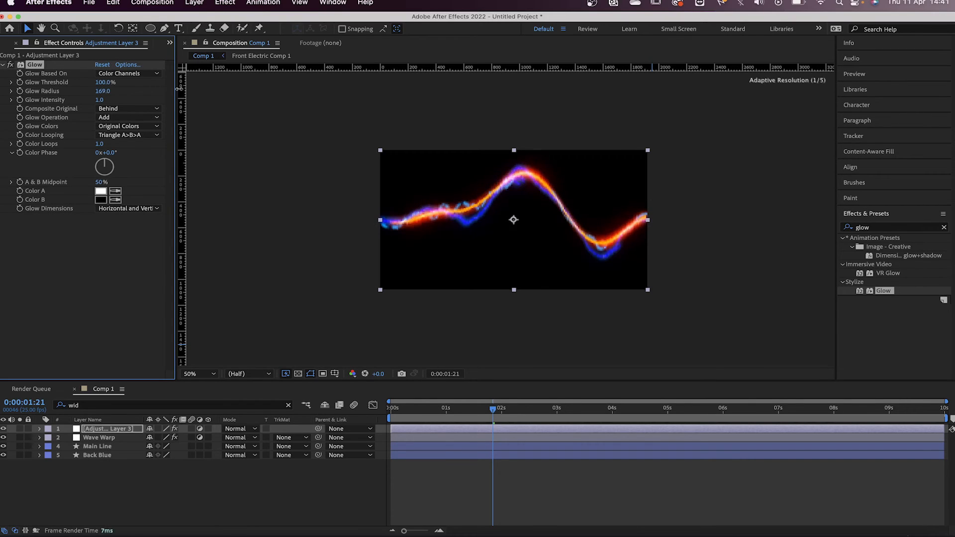
left_click(12, 66)
left_click(12, 66)
left_click(11, 67)
left_click(11, 67)
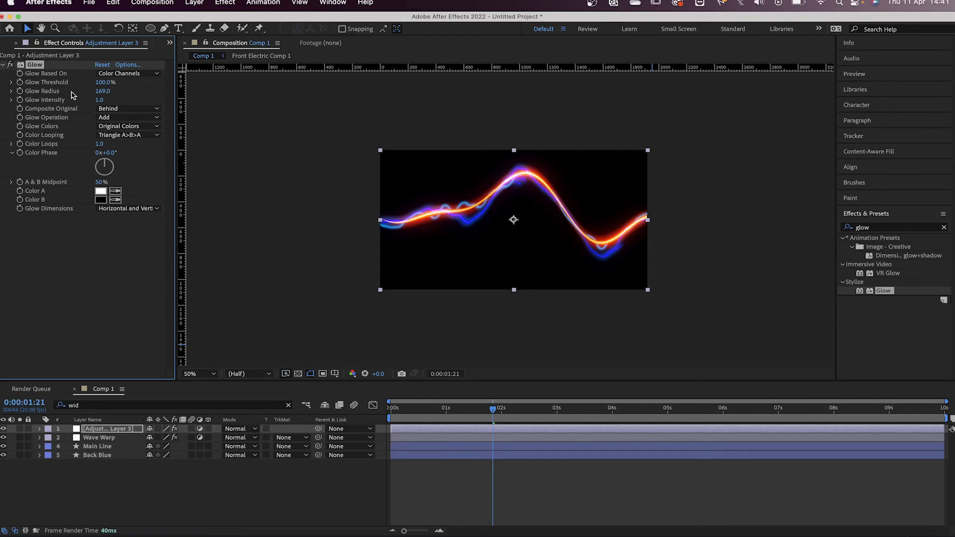
Set the Glow Intensity to 3.3 and the Glow Radius to 377, comparing the beam with the effect off and on
left_click_drag(100, 101, 235, 107)
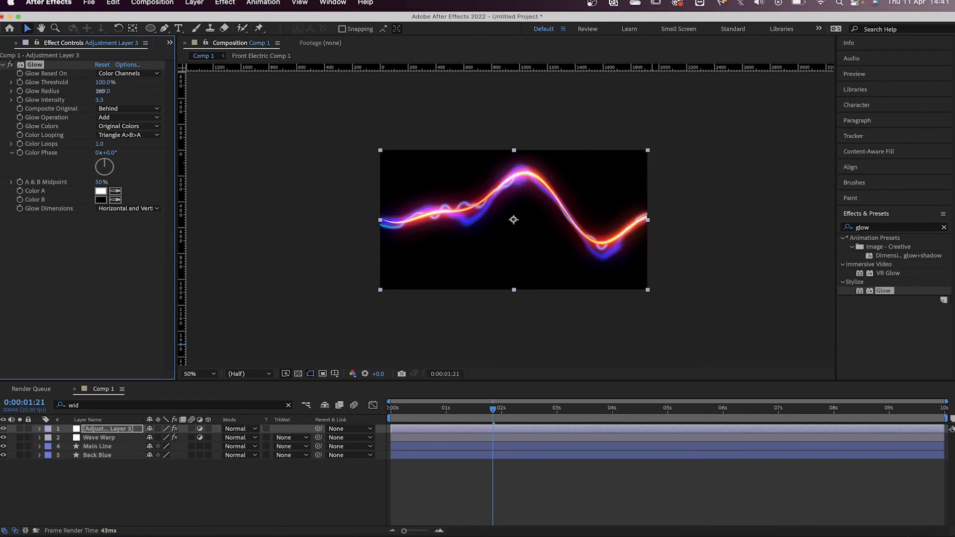
mouse_move(102, 91)
left_mouse_down()
mouse_move(182, 97)
mouse_move(90, 98)
left_mouse_up()
left_click(11, 65)
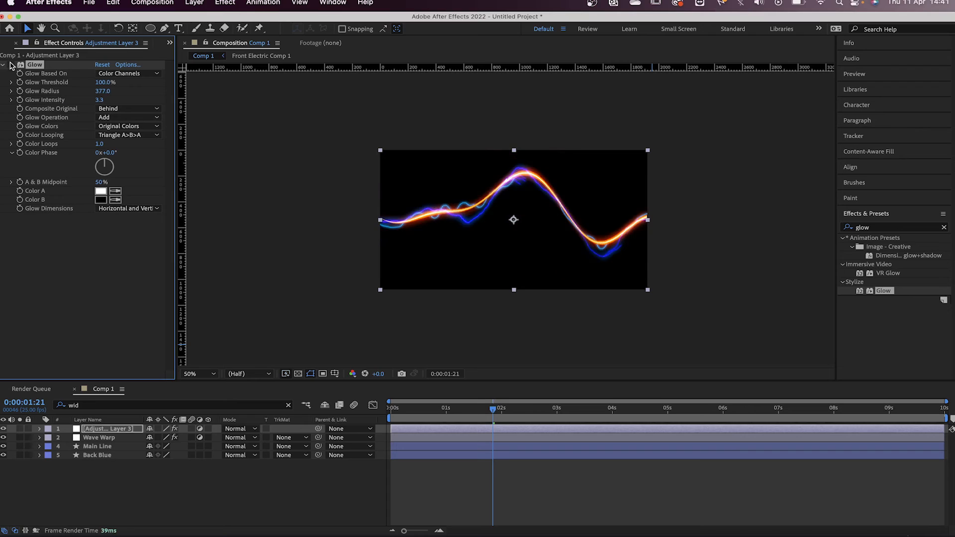
left_click(11, 65)
left_click(11, 65)
left_click(11, 65)
left_click(11, 65)
left_click(11, 65)
Preview the glowing beam animation from the start to about 0:00:06:05
key("Home")
key("space")
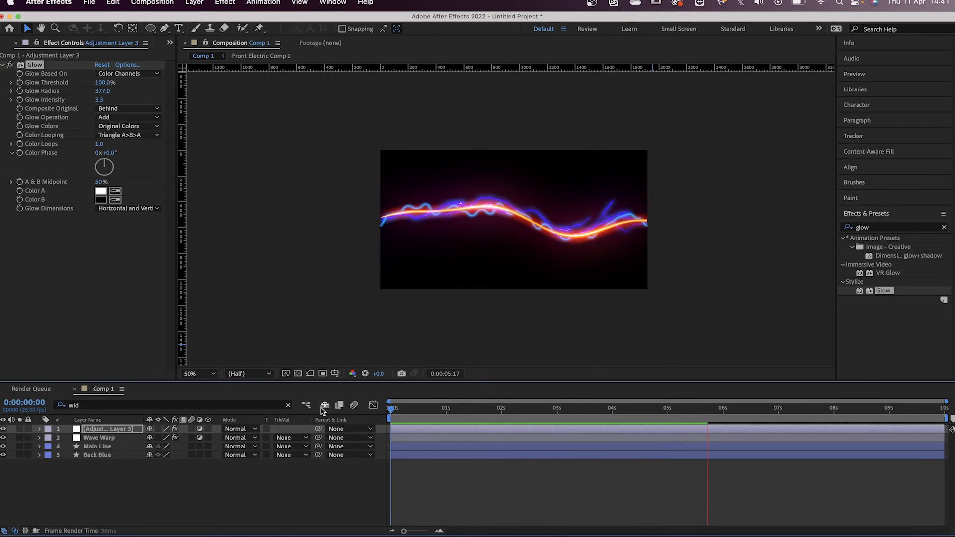
key("space")
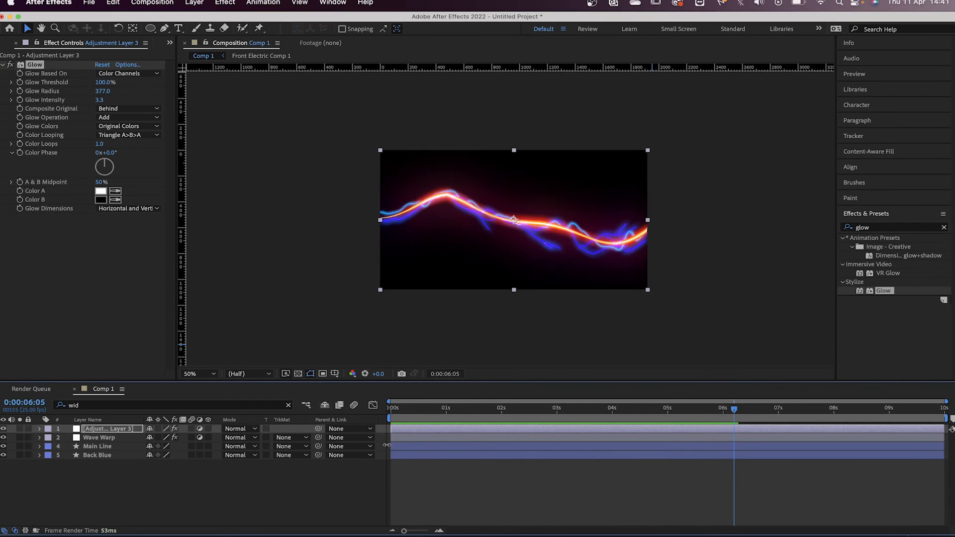
Preview the animation while hiding and showing the Main Line, Back Blue and Wave Warp layers to see what each contributes
left_click(97, 447)
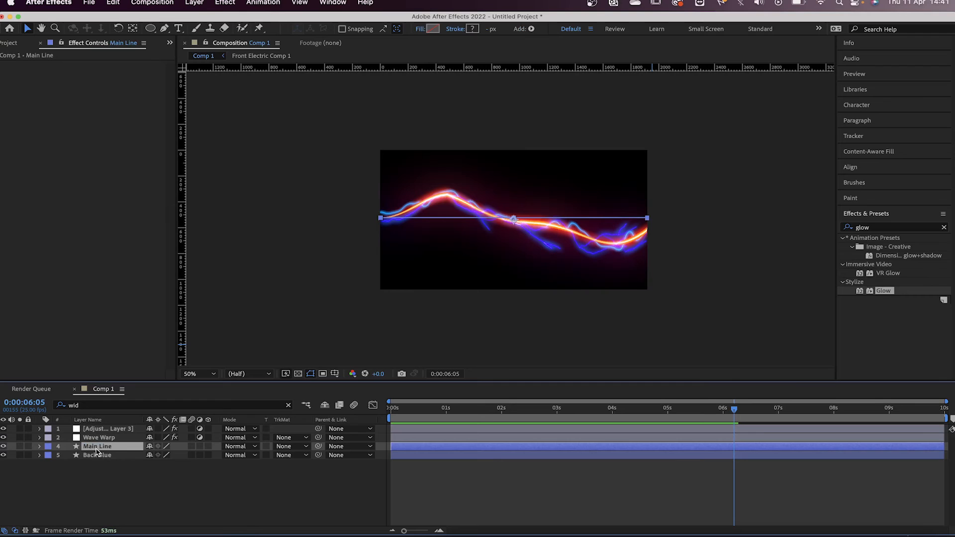
left_click(4, 446)
key("space")
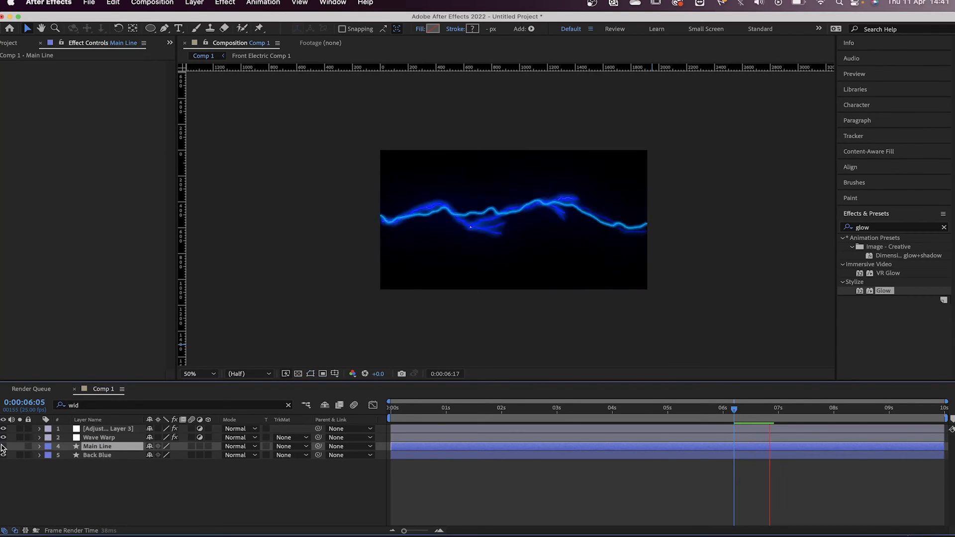
left_click(3, 446)
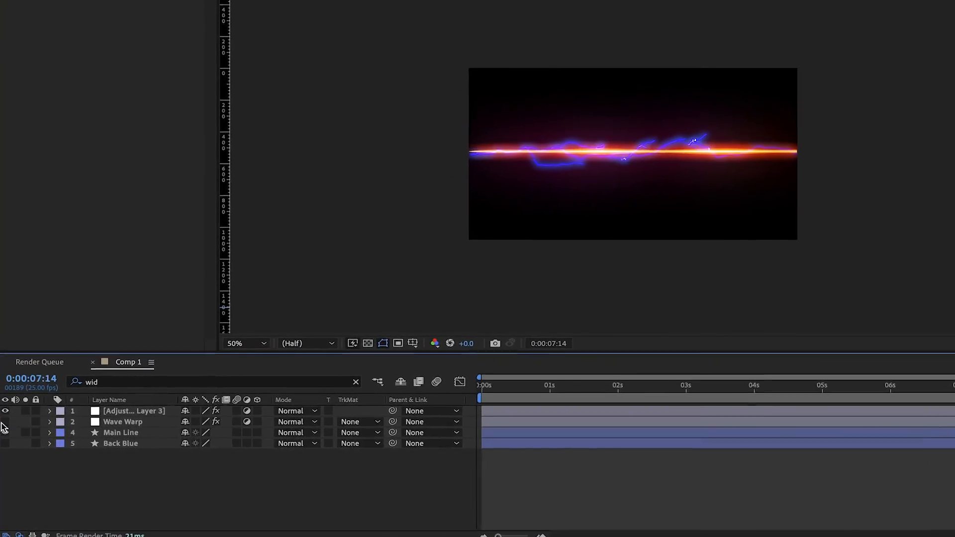
left_click(5, 421)
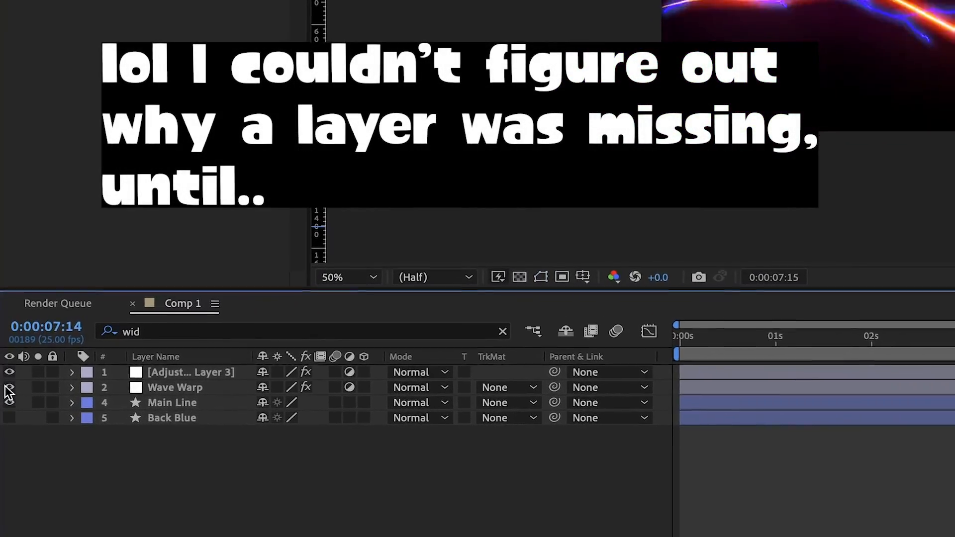
key("space")
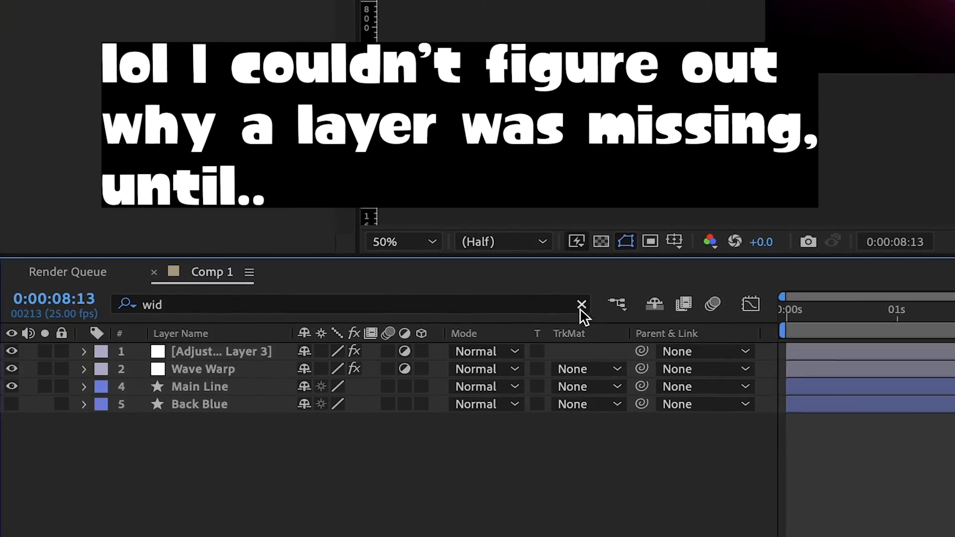
Clear the timeline's layer filter and show Back Blue again, previewing the animation with Front Electric Comp 1 hidden and shown
left_click(580, 307)
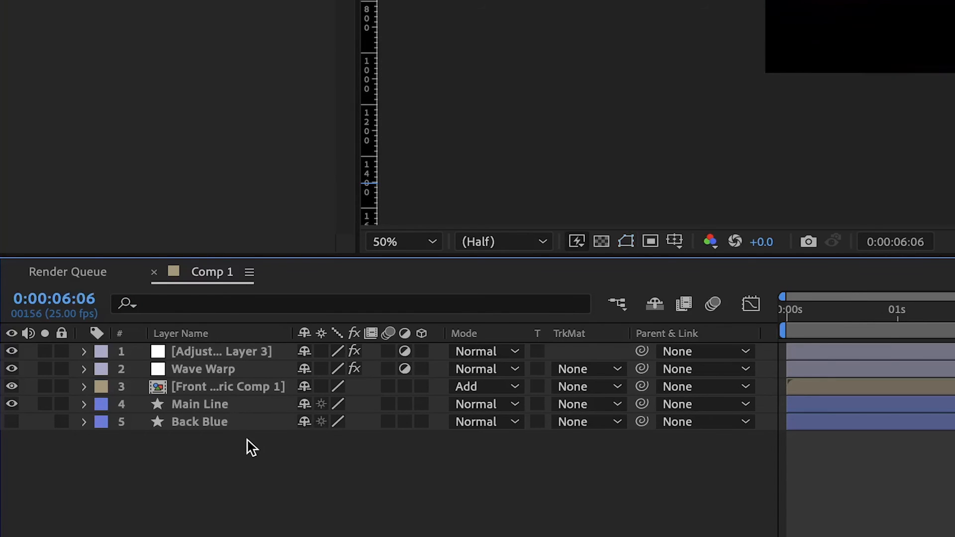
key("space")
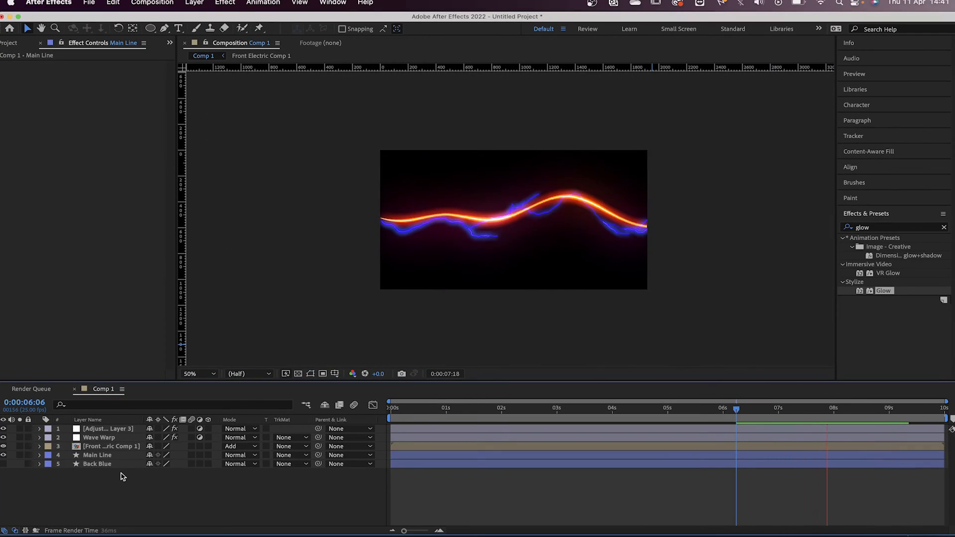
left_click(4, 447)
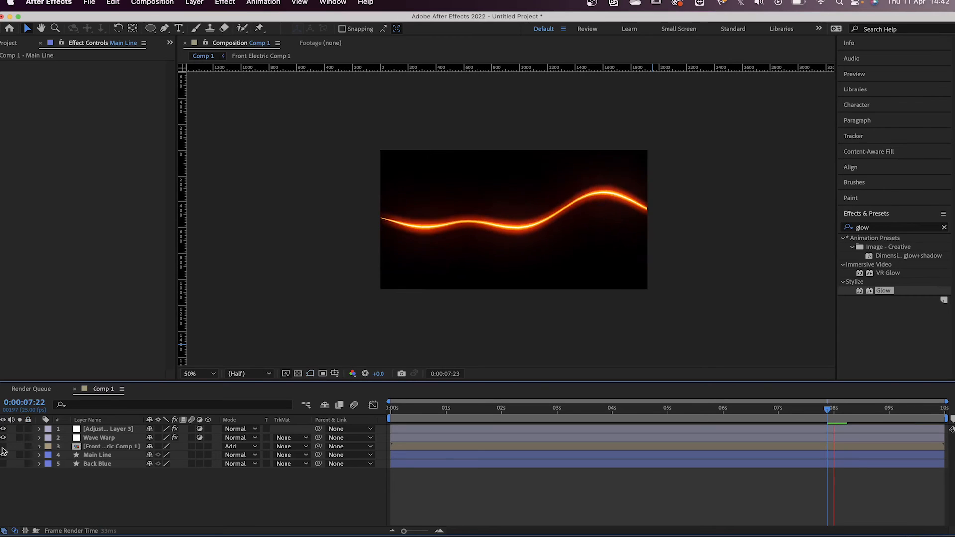
key("space")
left_click(4, 447)
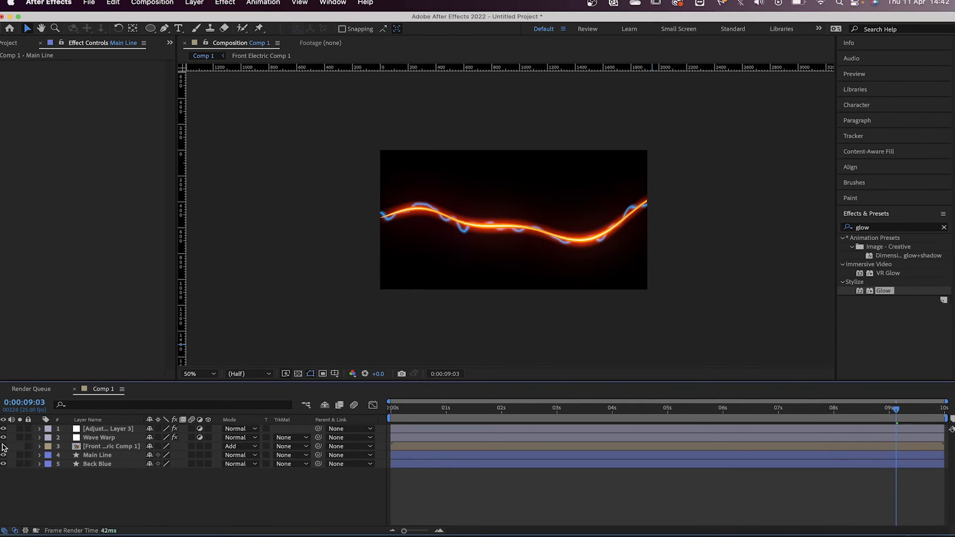
Try recolouring the Yellow stroke of the Main Line layer to green 47FF00, preview it, and undo the colour change
left_click(97, 455)
left_click(40, 456)
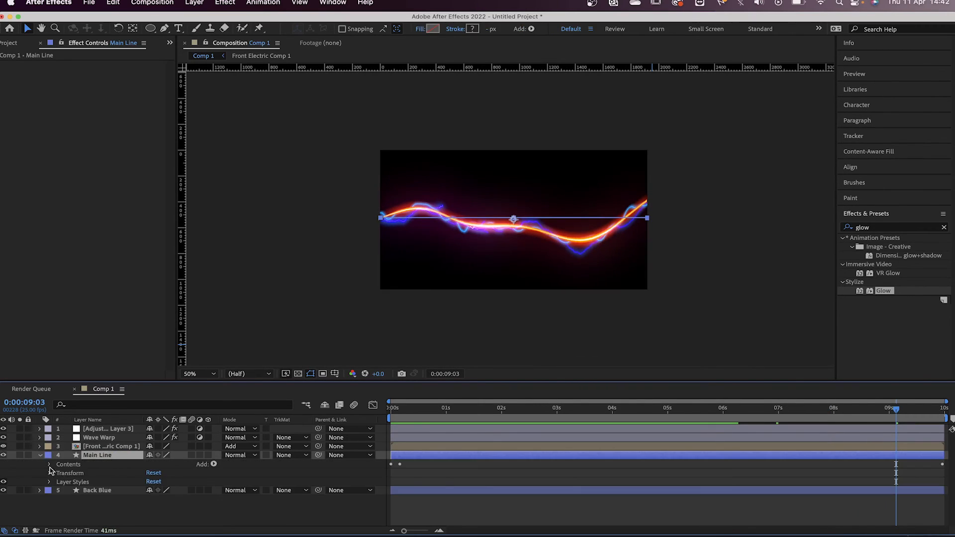
left_click(49, 482)
left_click(49, 465)
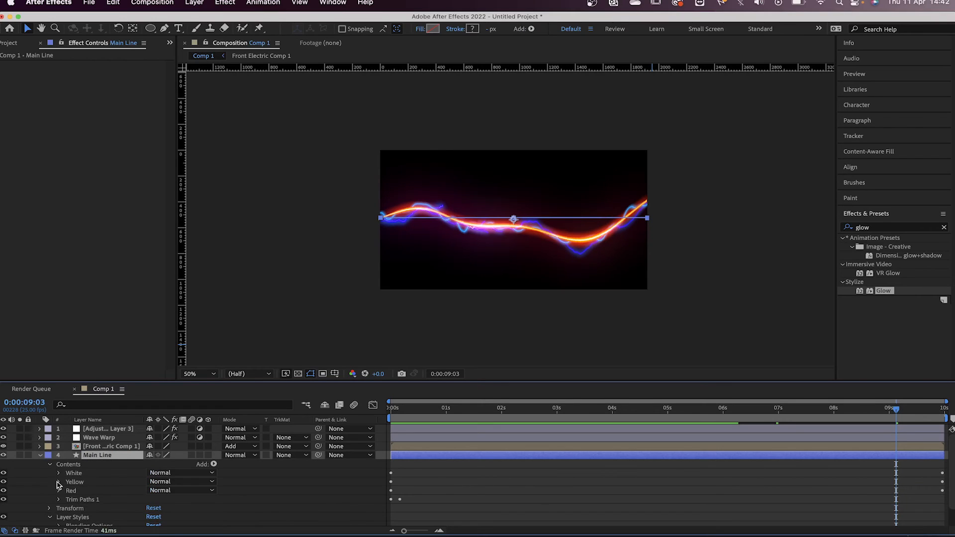
left_click(60, 482)
left_click(69, 500)
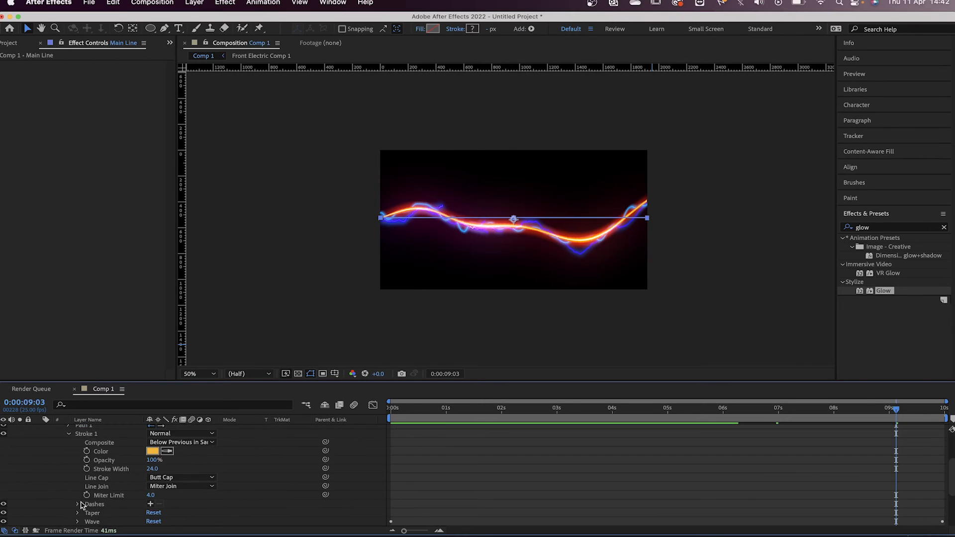
left_click(152, 451)
left_click(297, 405)
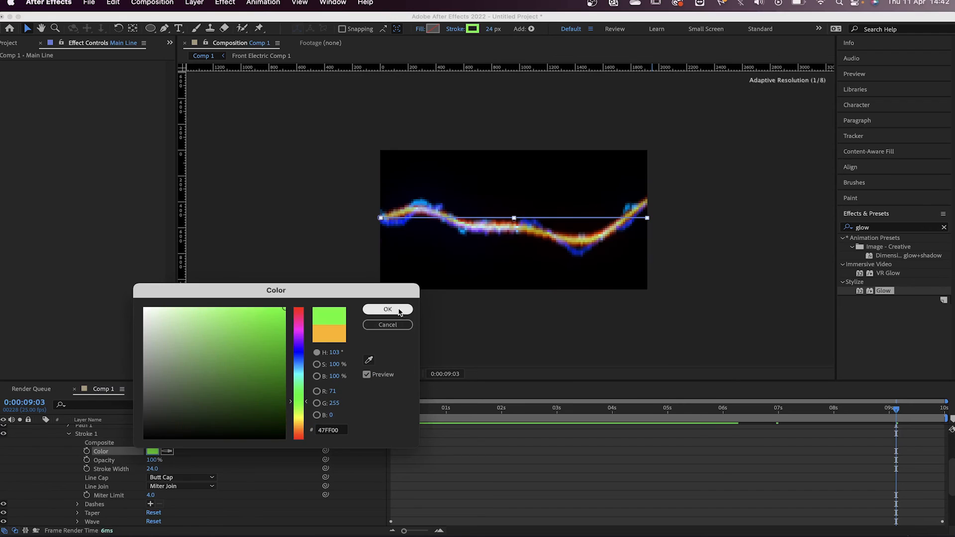
left_click(387, 310)
key("space")
key("space")
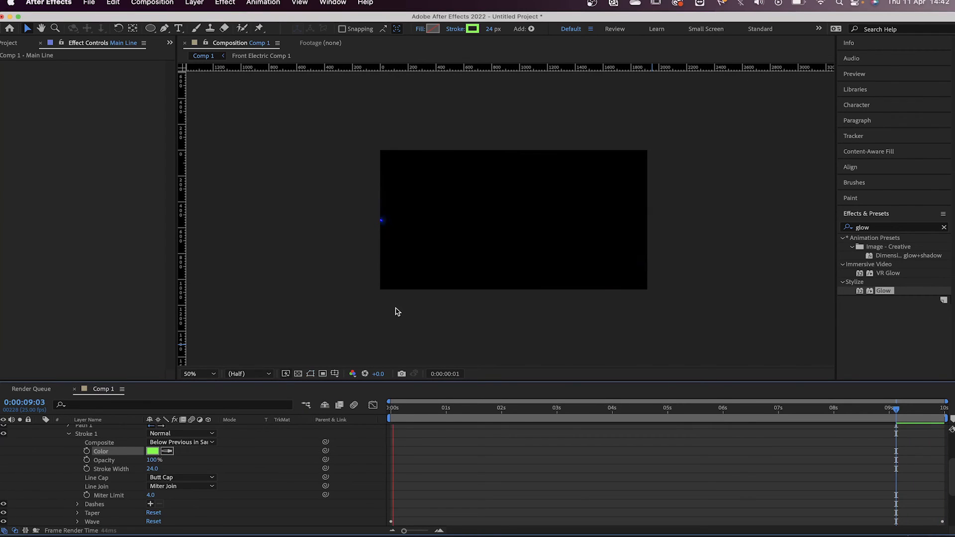
key("super+z")
Preview the animation from 0:00:01:05 to 0:00:02:04 and collapse the Main Line layer's properties
left_click(455, 409)
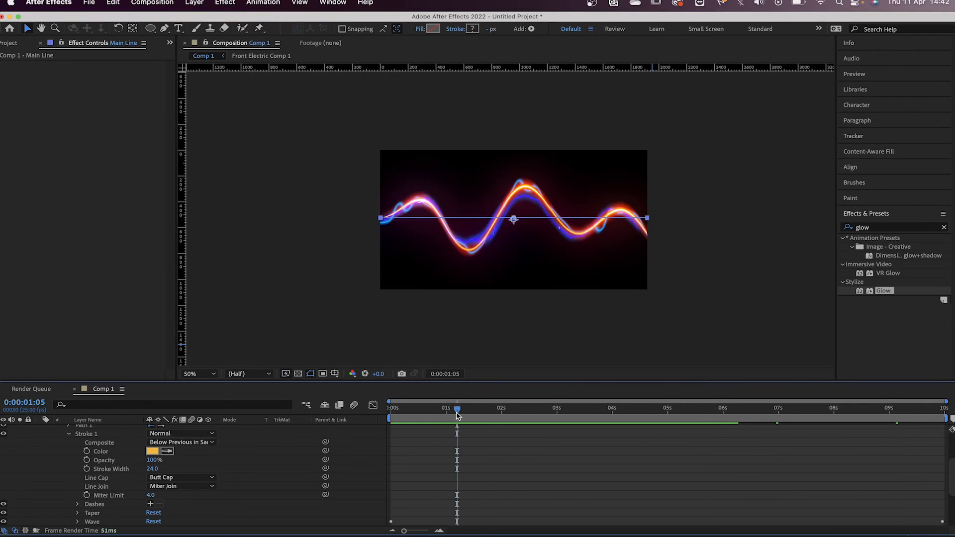
key("space")
key("space")
scroll(51, 439, "up", 5)
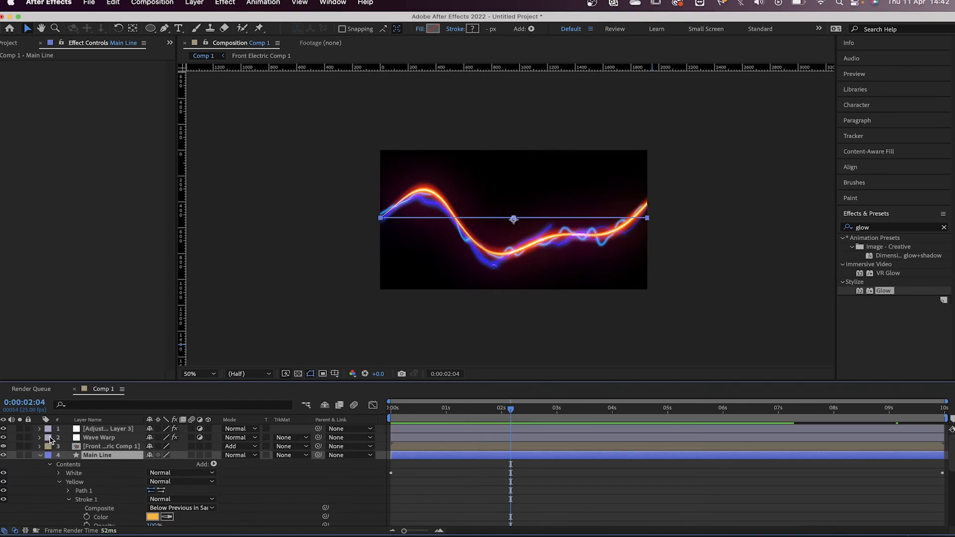
left_click(40, 456)
left_click(222, 509)
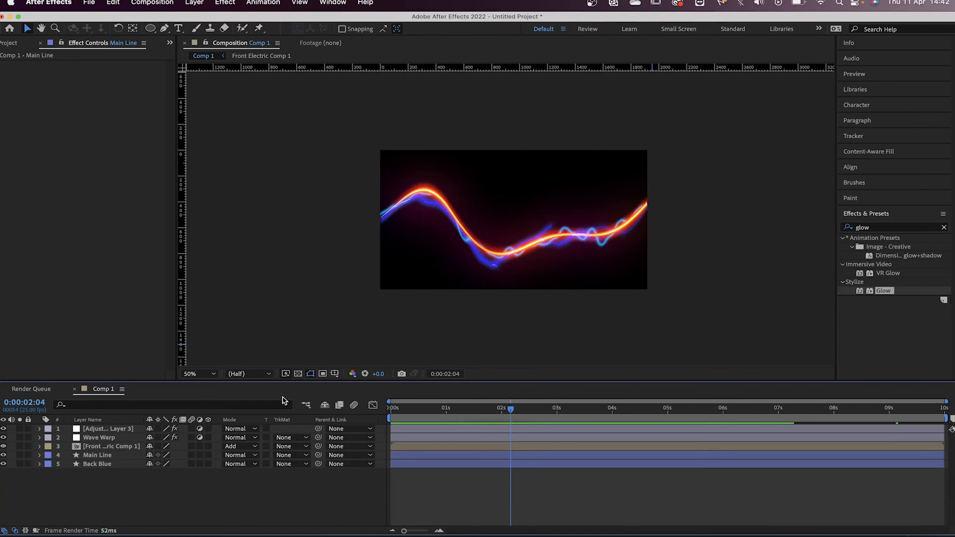
Rename the adjustment layer that holds the Glow effect as glow
left_click(105, 429)
key("Return")
type("glow")
key("Return")
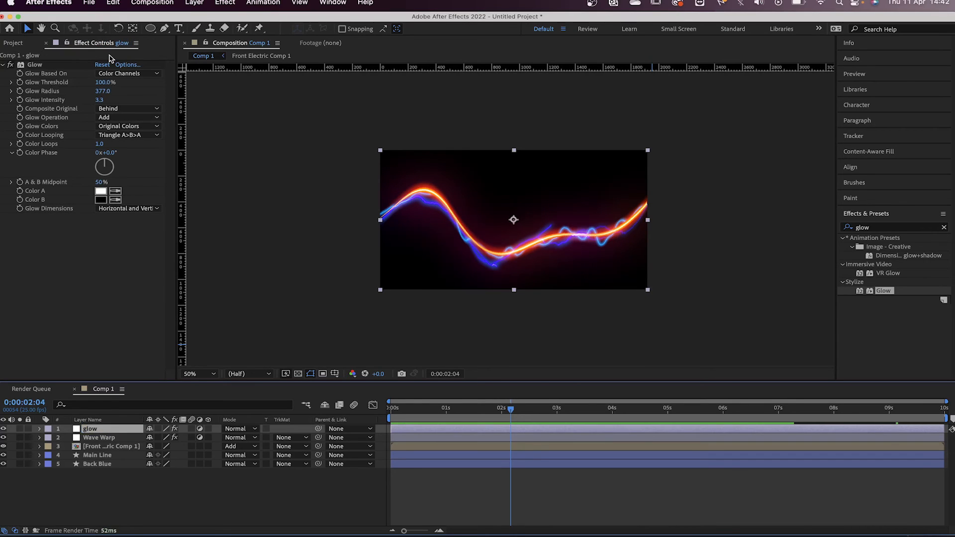
Add a new adjustment layer above the glow layer and apply the Lens Flare effect to it
left_click(194, 3)
mouse_move(254, 19)
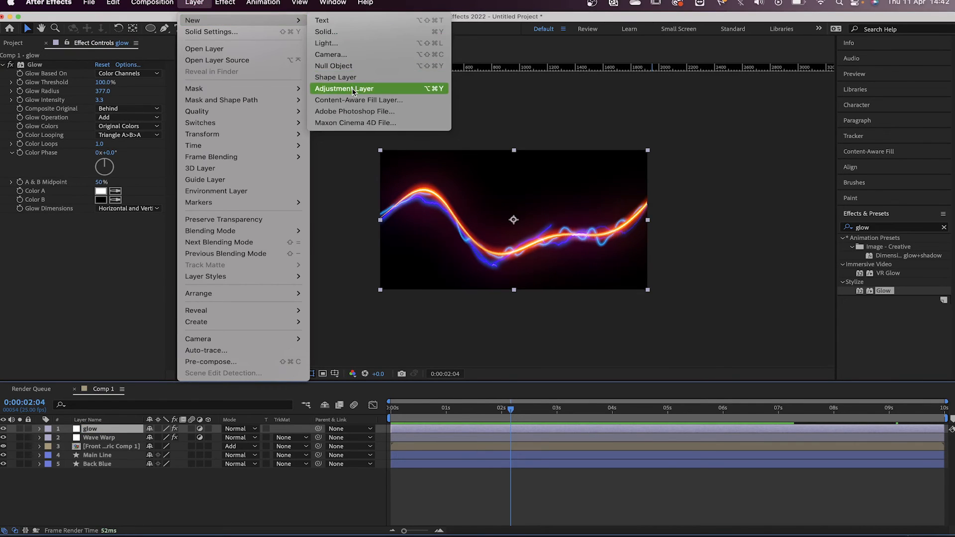
left_click(427, 87)
left_click(887, 229)
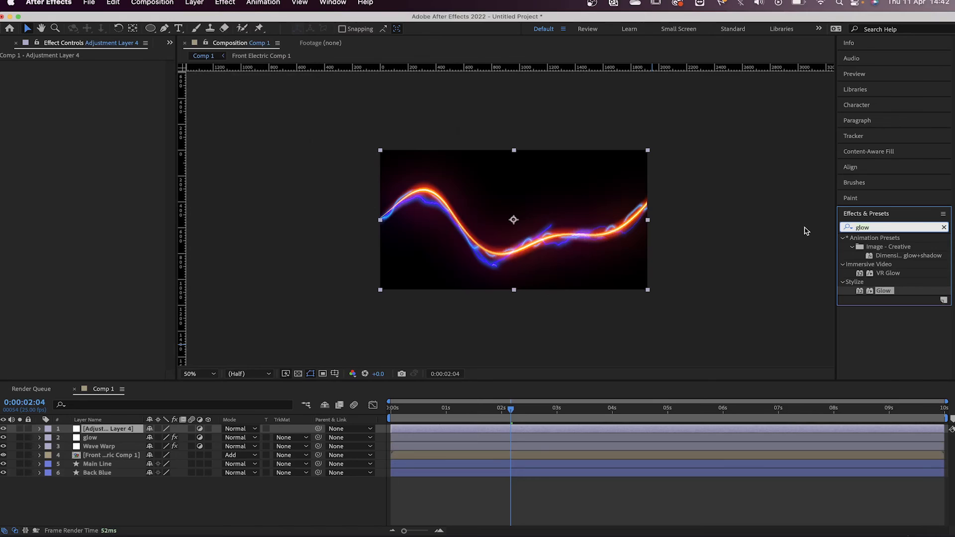
type("lens")
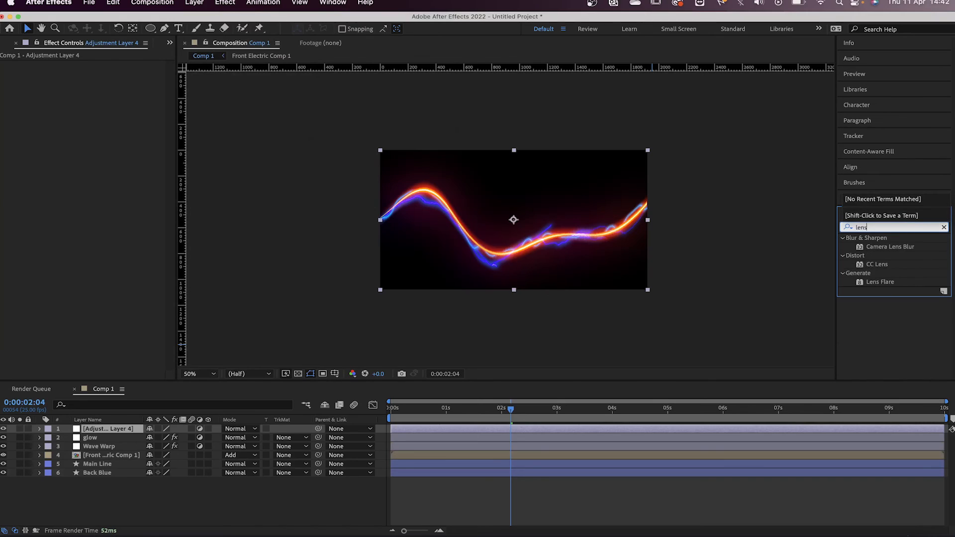
double_click(860, 282)
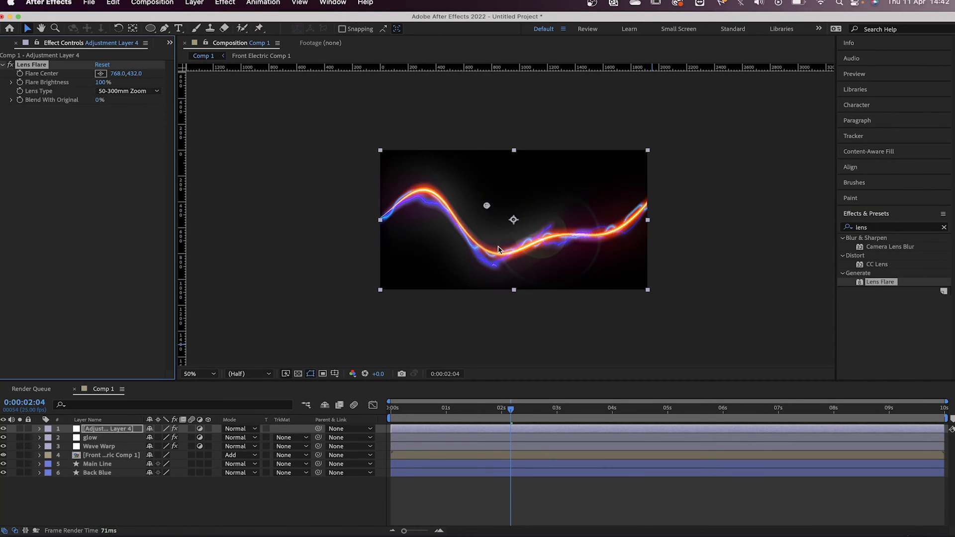
Place the flare center at the beam's left end, at about -4, 528, and move to 0:00:00:04
left_click_drag(487, 206, 380, 219)
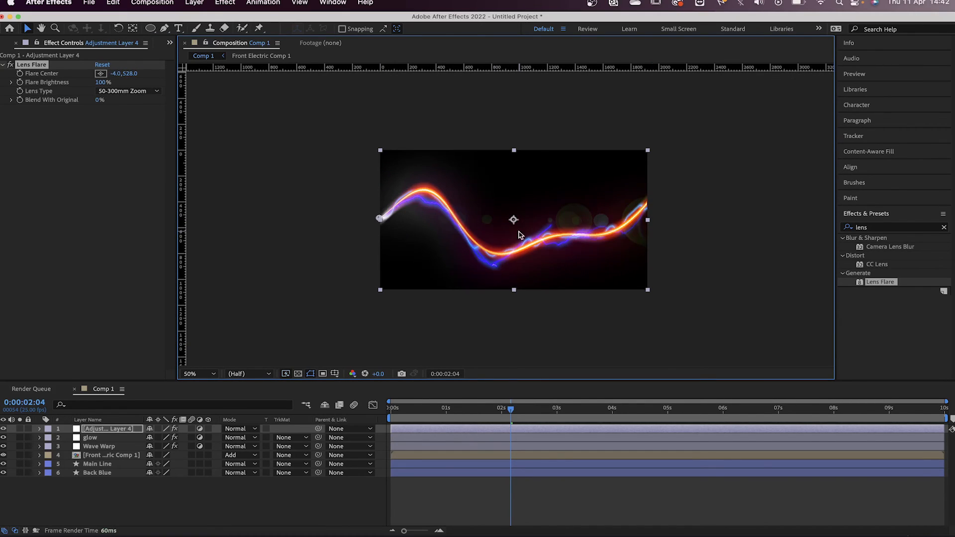
left_click(691, 280)
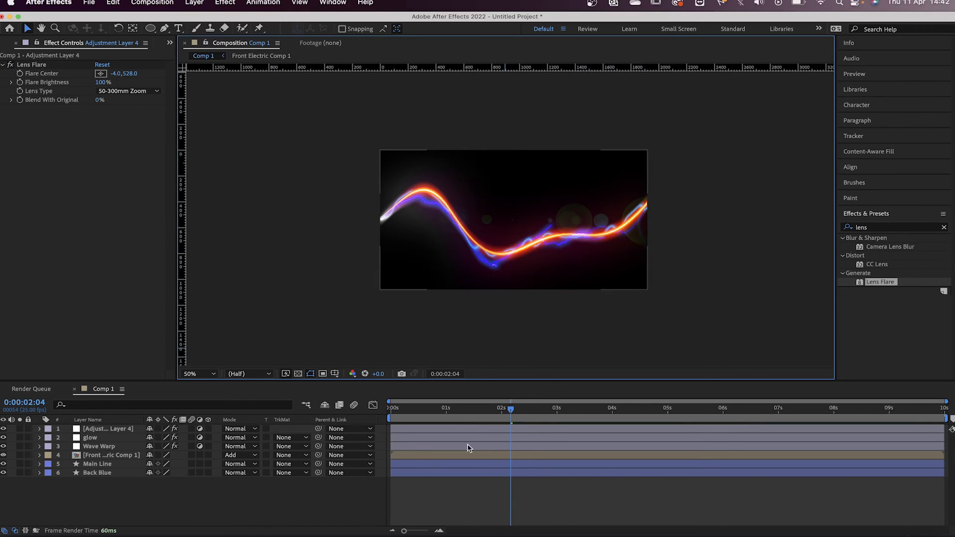
left_click_drag(390, 409, 399, 411)
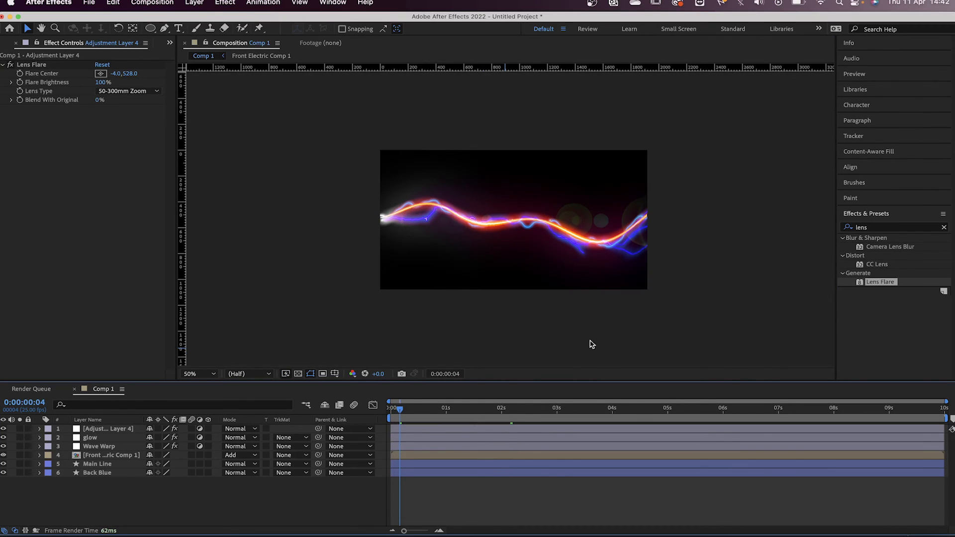
Add a black solid layer and place it at the bottom of the layer stack as the background
left_click(199, 4)
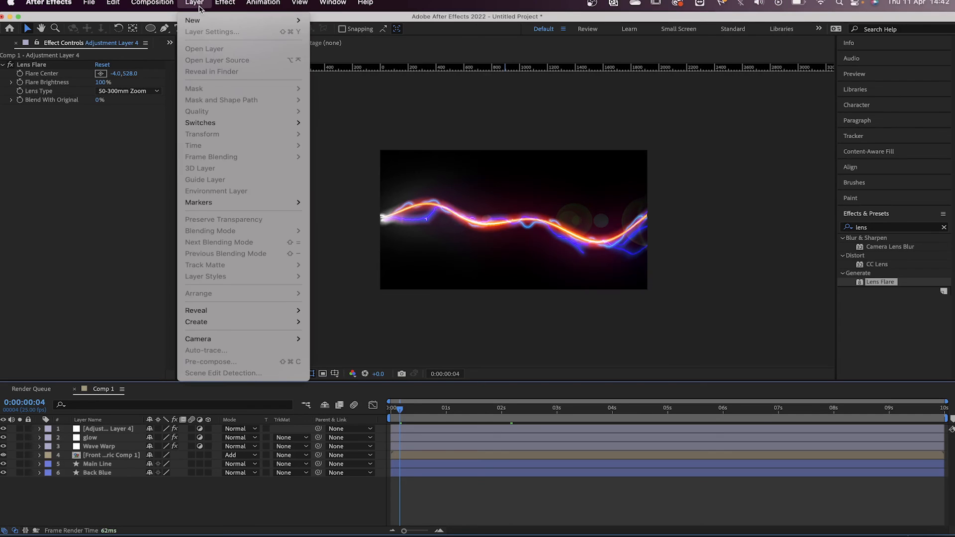
mouse_move(203, 20)
left_click(324, 31)
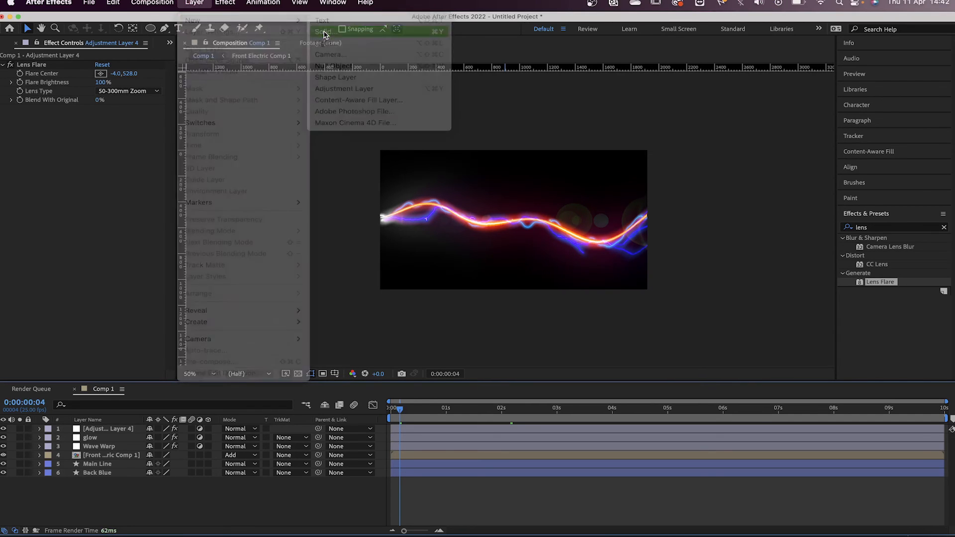
left_click(377, 372)
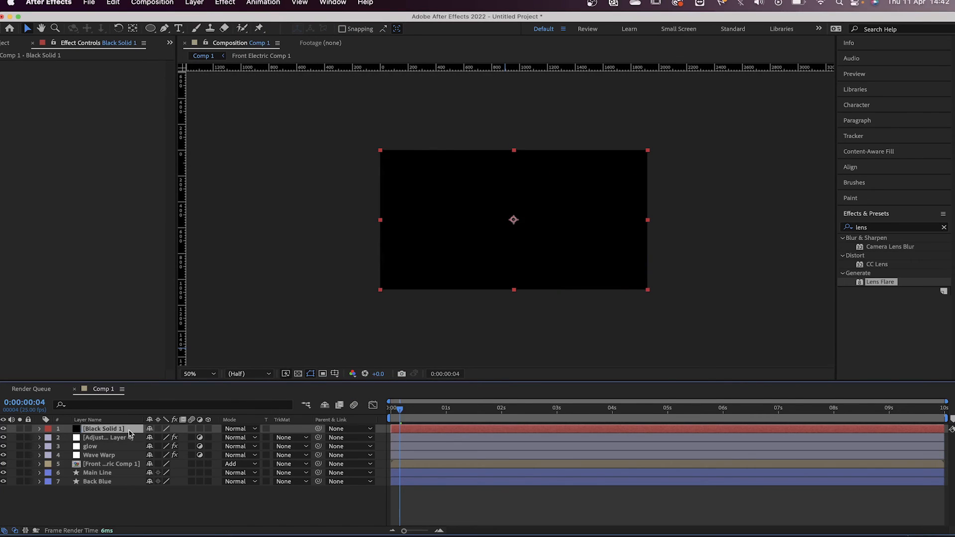
left_click_drag(119, 431, 121, 485)
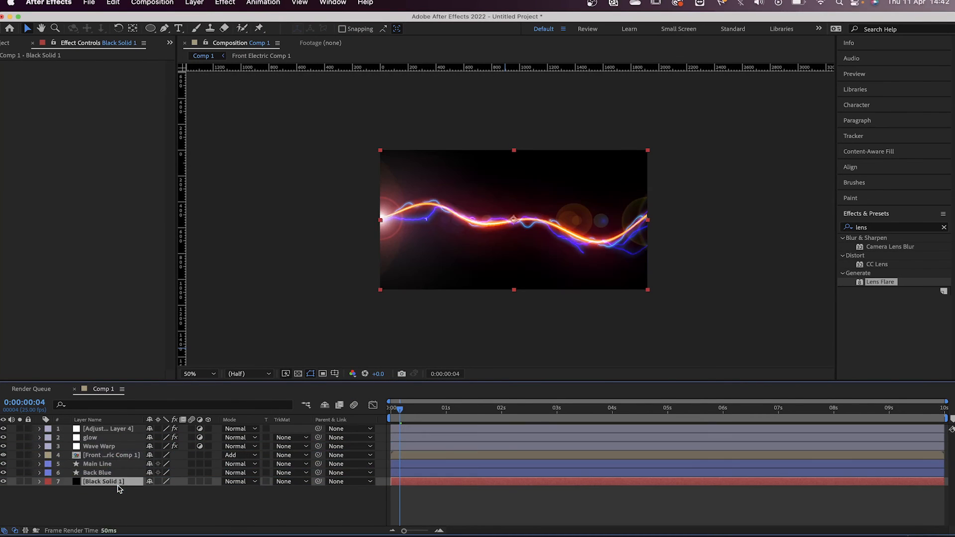
left_click(443, 517)
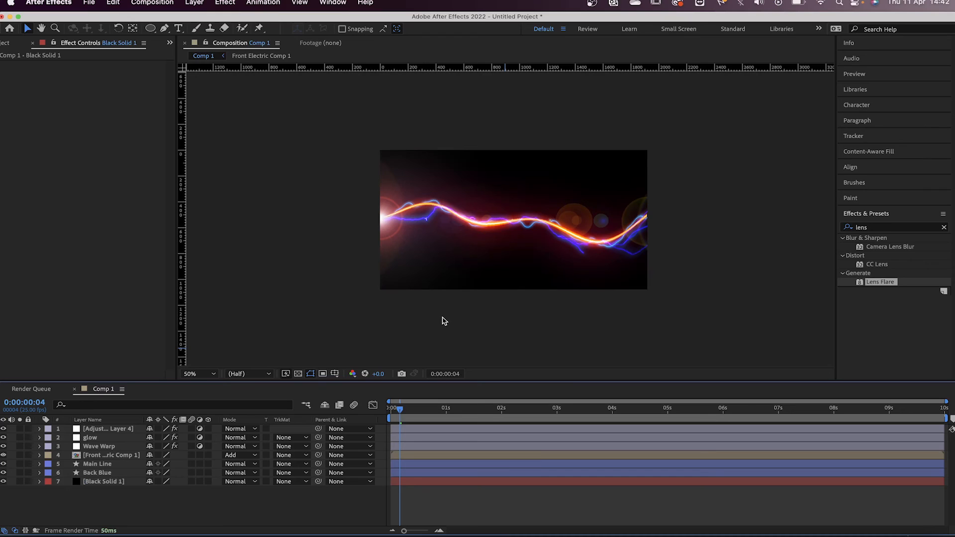
Preview the animation over the black background from 0:00:00:04 and again from 0:00:00:00
key("space")
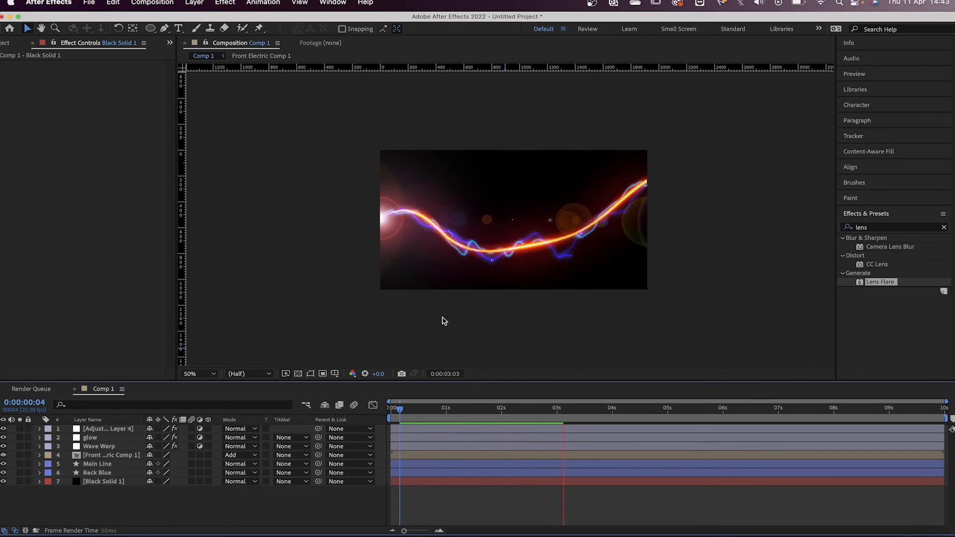
key("space")
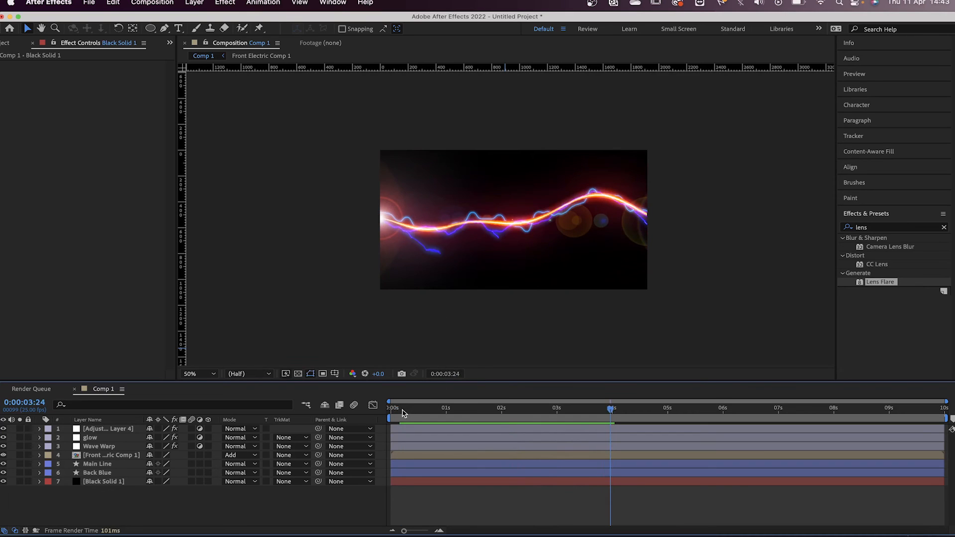
left_click_drag(401, 410, 376, 413)
key("space")
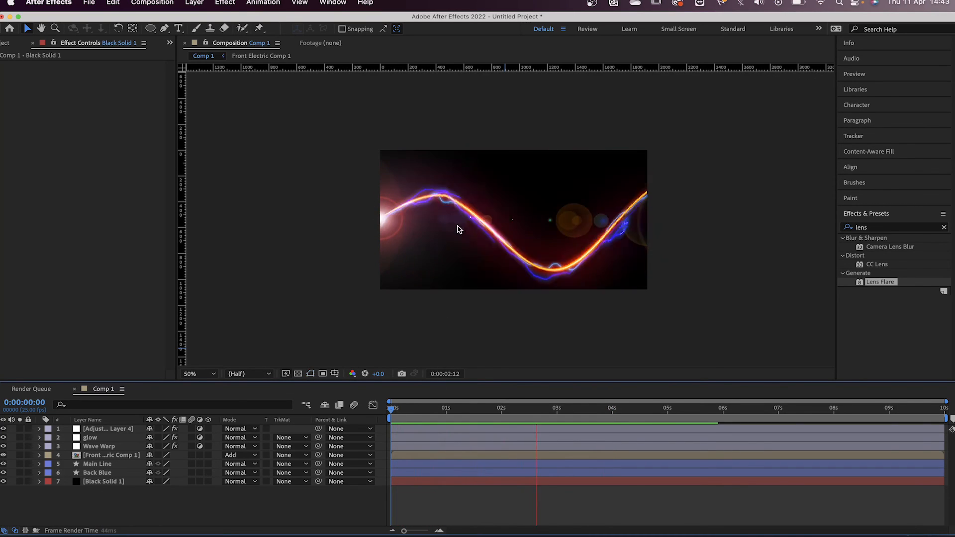
key("space")
Rename the adjustment layer that holds the Lens Flare effect as lens flare
left_click(109, 430)
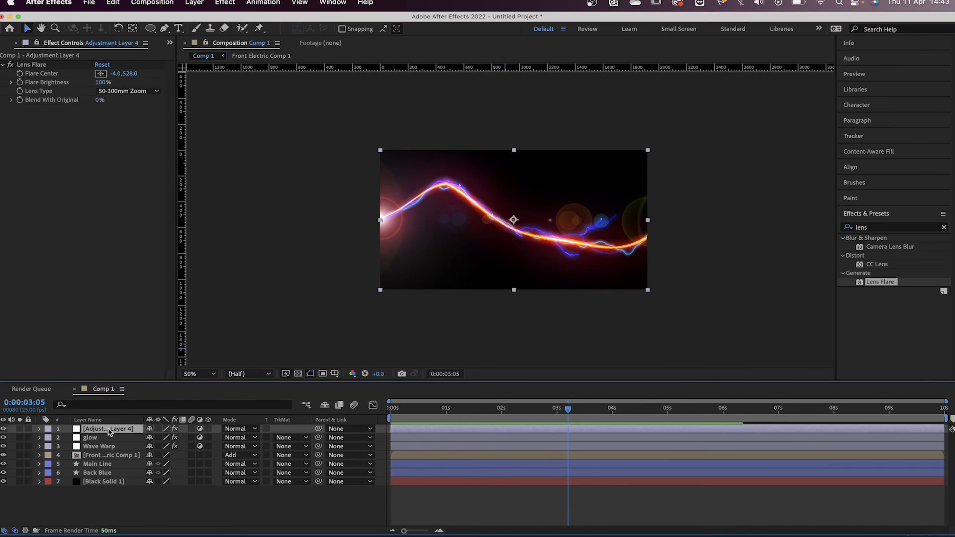
key("Return")
type("lens")
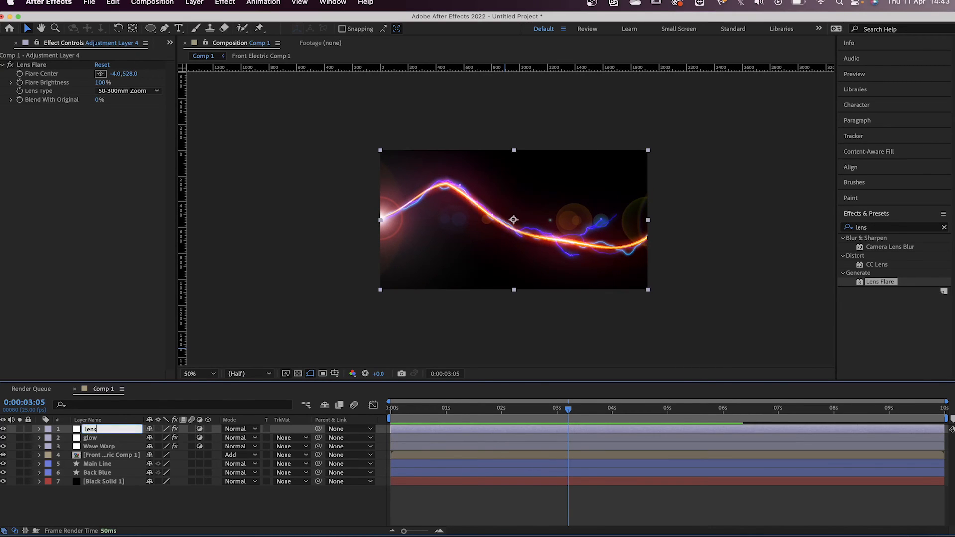
type(" flare")
key("Return")
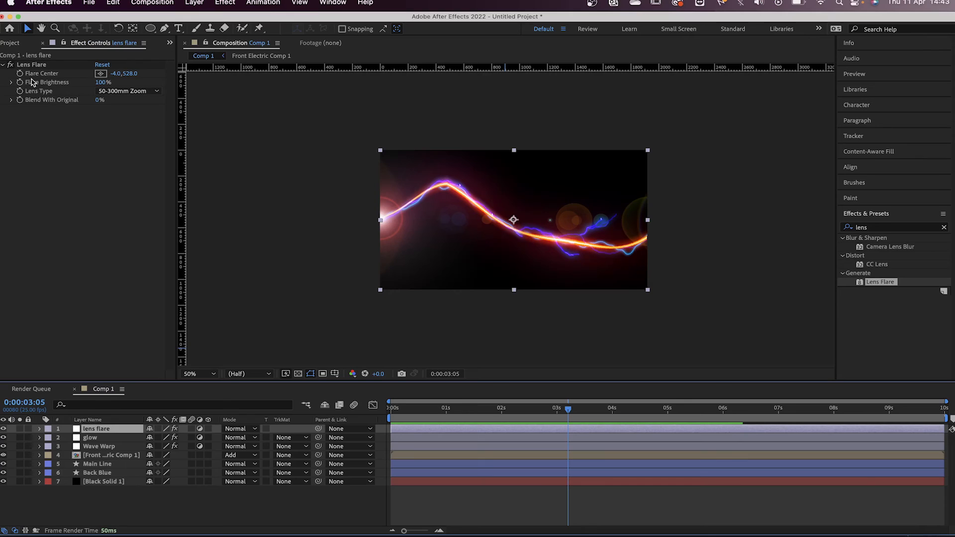
Try the 35mm Prime lens type on the Lens Flare effect and preview it
left_click(110, 92)
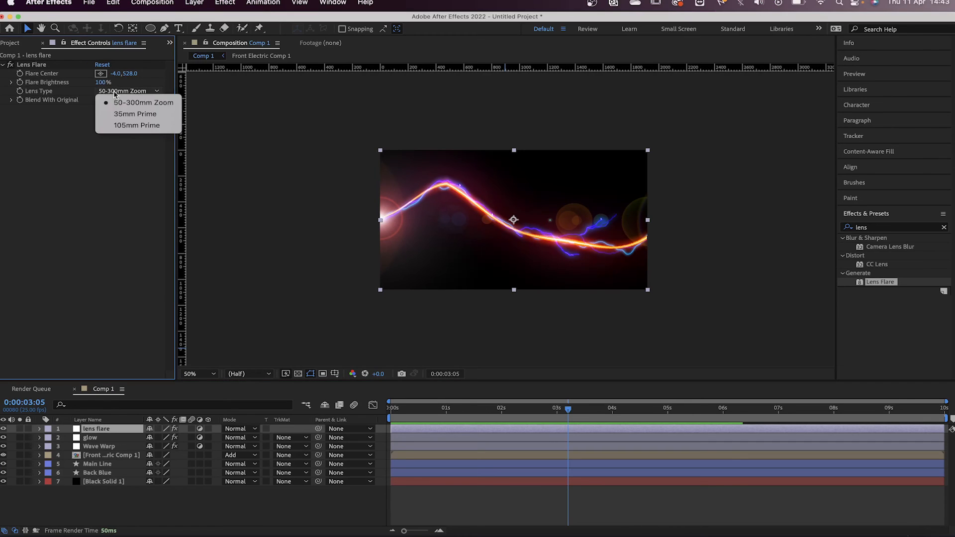
left_click(122, 113)
key("space")
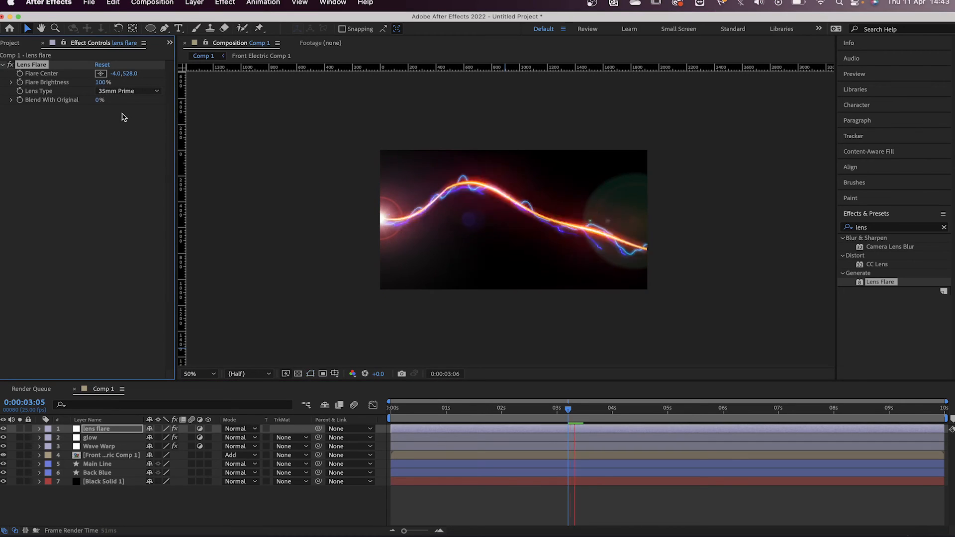
Set the Lens Flare effect's lens type to 105mm Prime and preview the animation
left_click(121, 92)
left_click(119, 126)
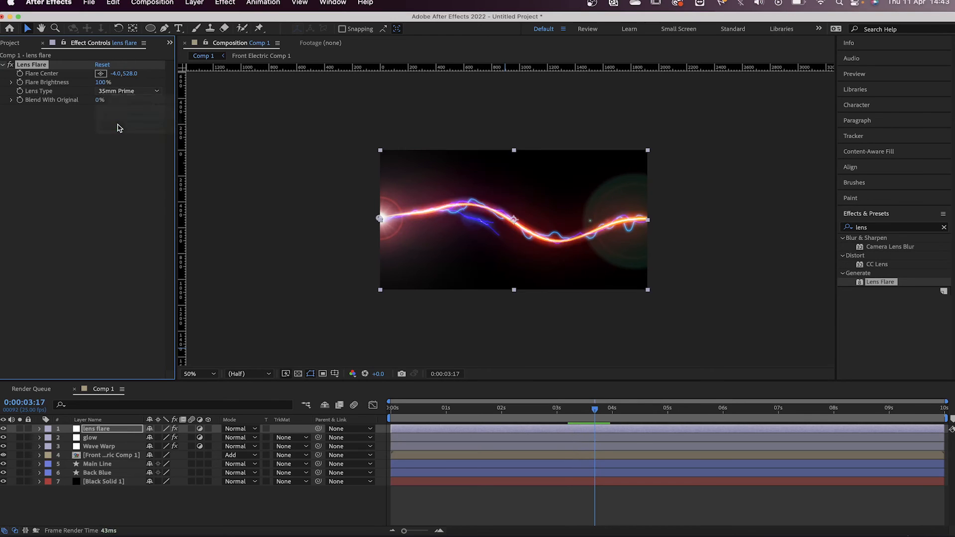
key("space")
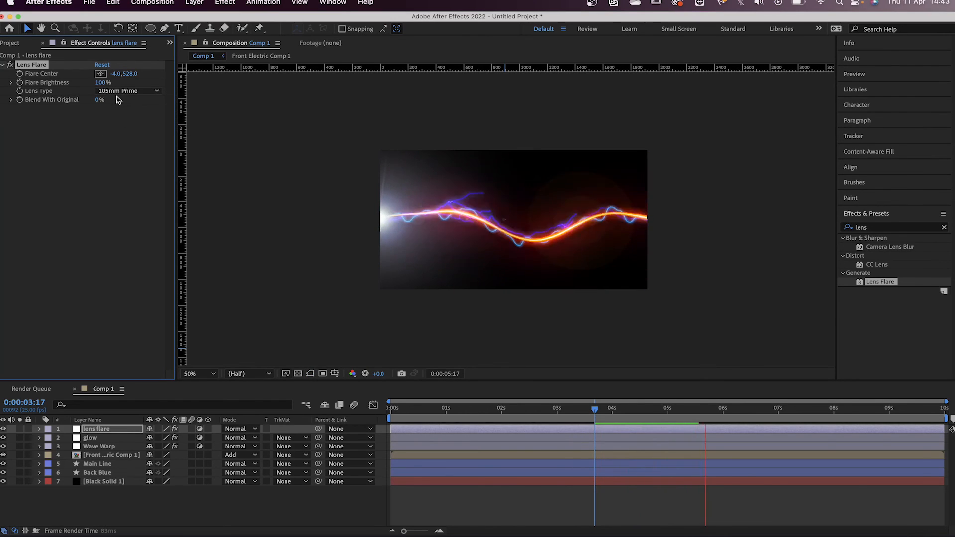
key("space")
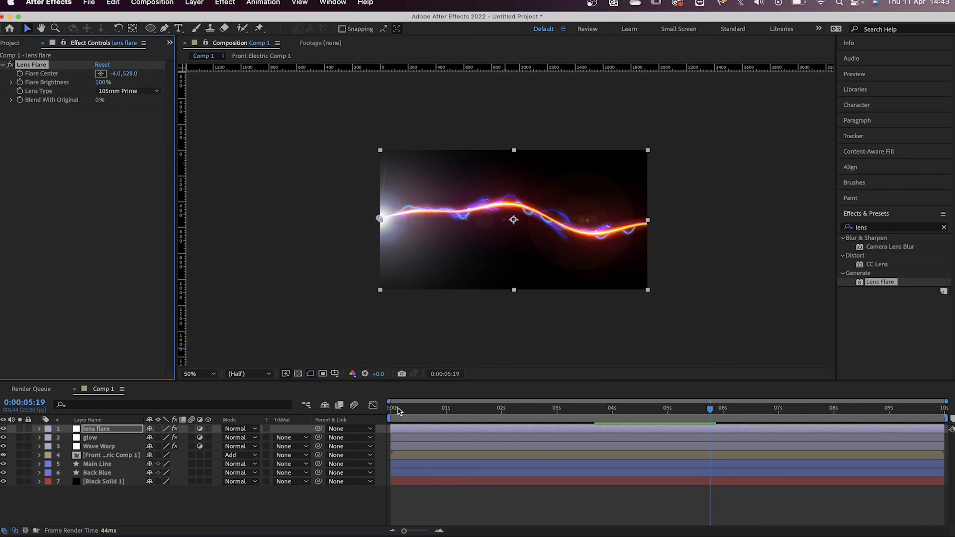
Start keyframing the lens flare layer's Flare Brightness at 0:00:00:00 with a value of 0%
left_click_drag(398, 409, 381, 411)
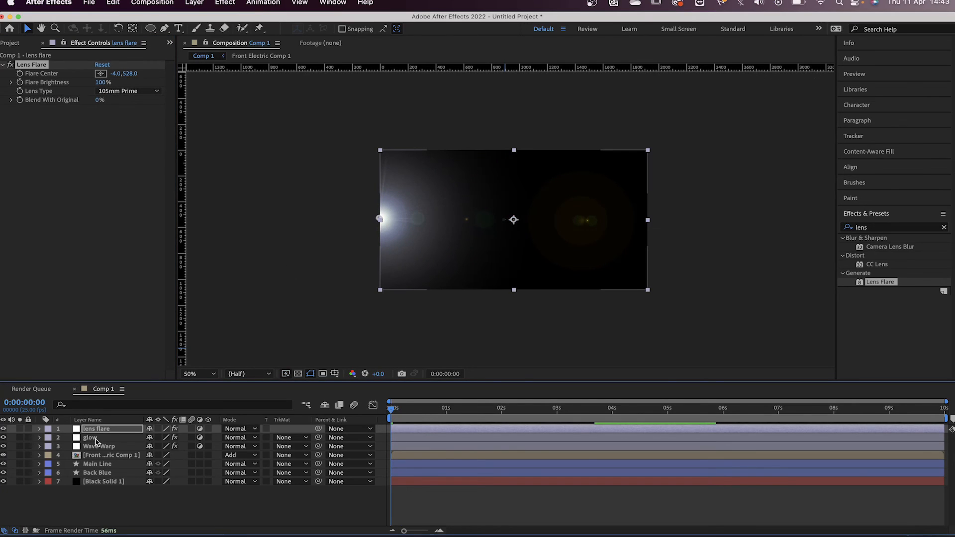
left_click(40, 429)
left_click(49, 438)
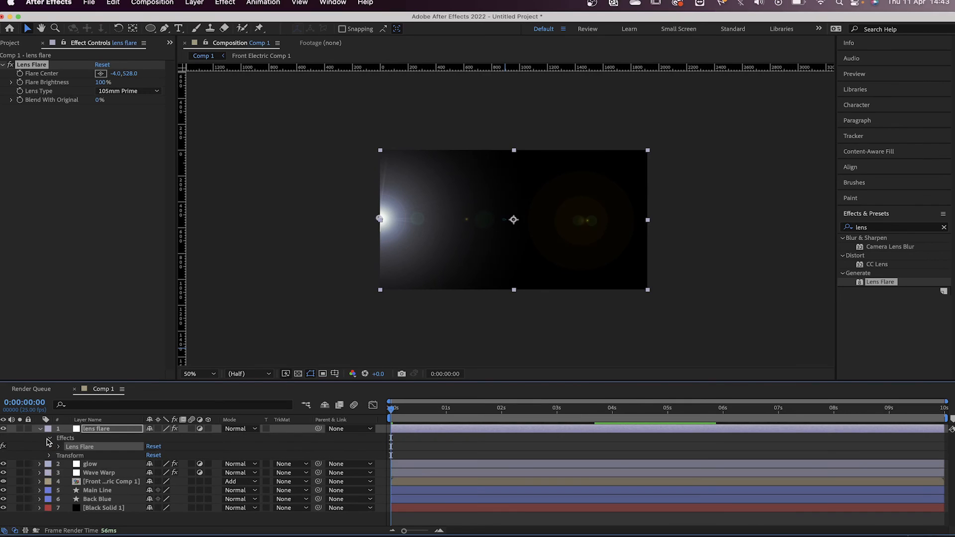
left_click(59, 448)
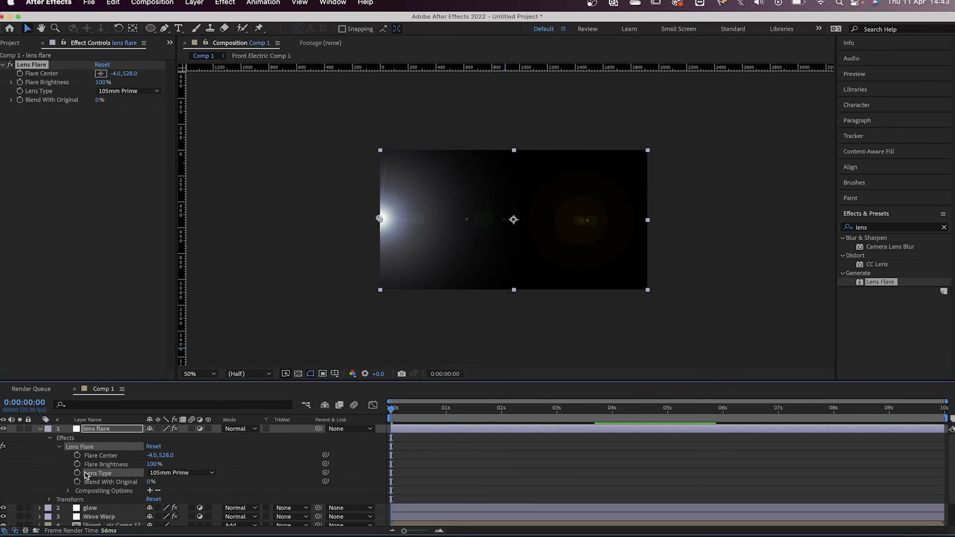
left_click_drag(149, 464, 105, 468)
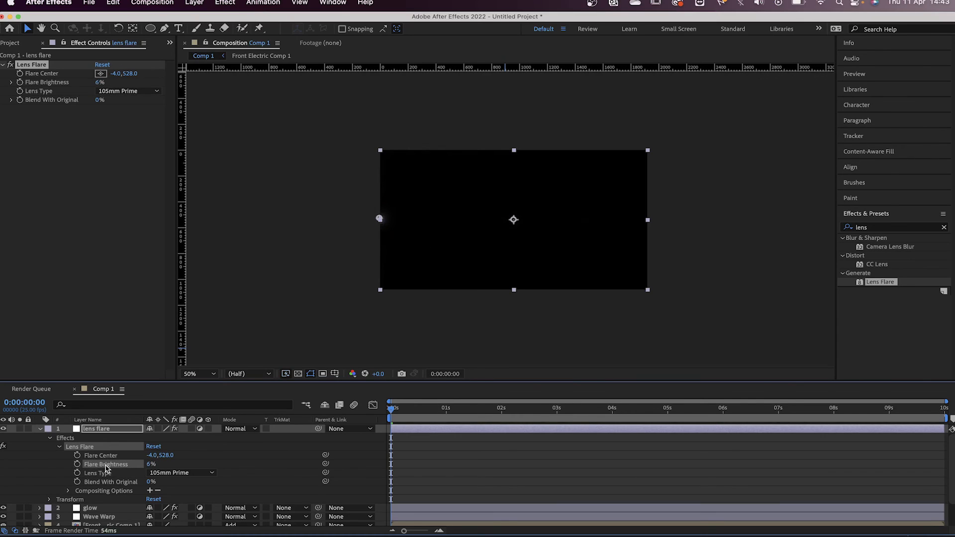
left_click(77, 465)
left_click(151, 464)
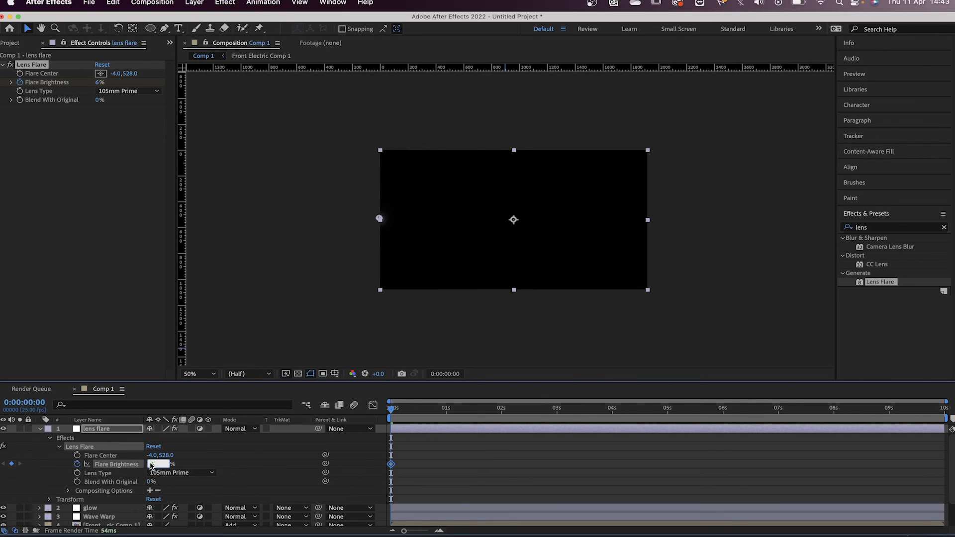
type("0")
key("Return")
Keyframe the Flare Brightness at 125% at 0:00:00:06 and 50% at 0:00:00:22
key("space")
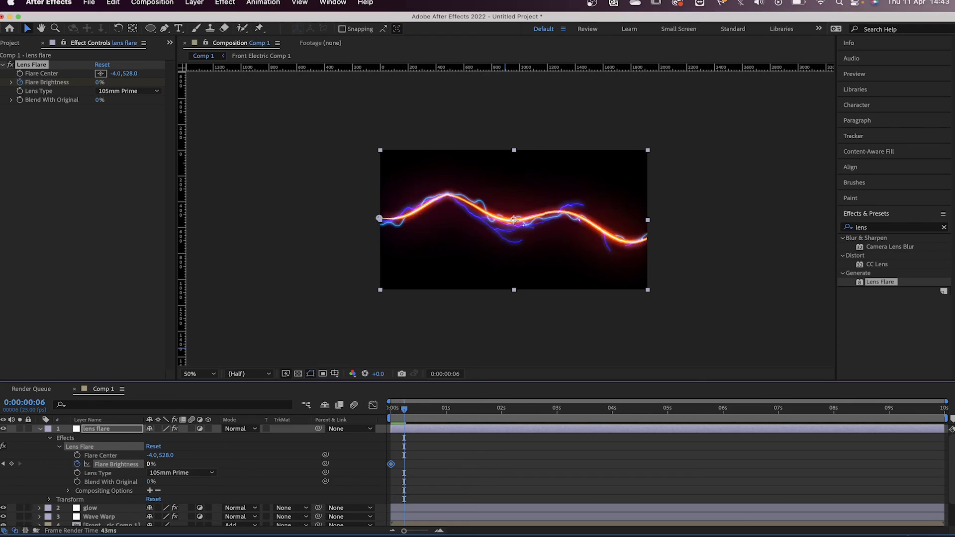
left_click(150, 465)
type("125")
key("Return")
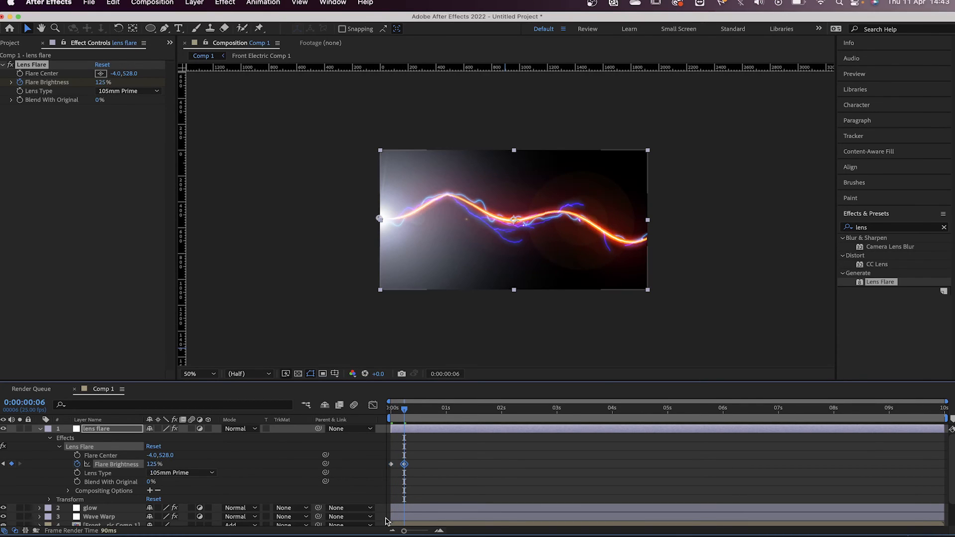
left_click_drag(424, 412, 440, 413)
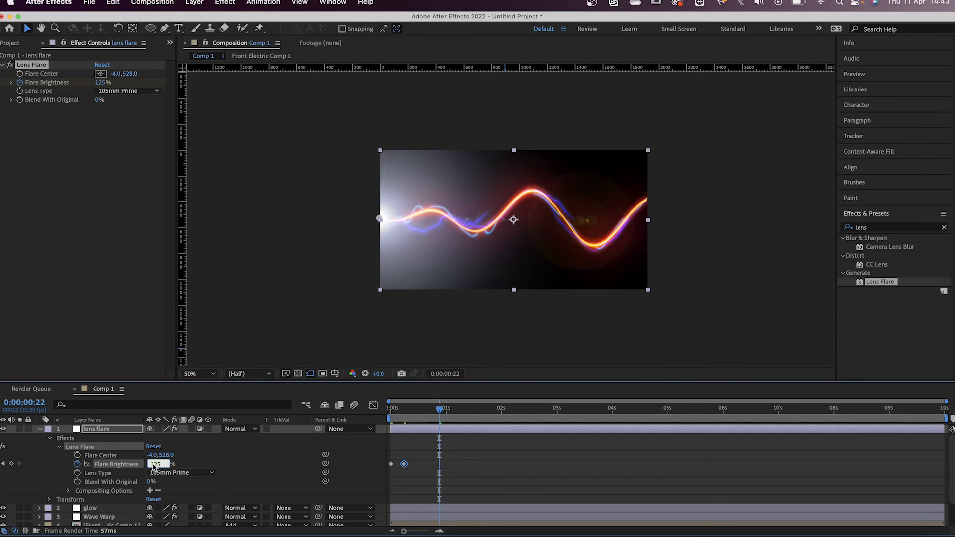
type("0")
key("Return")
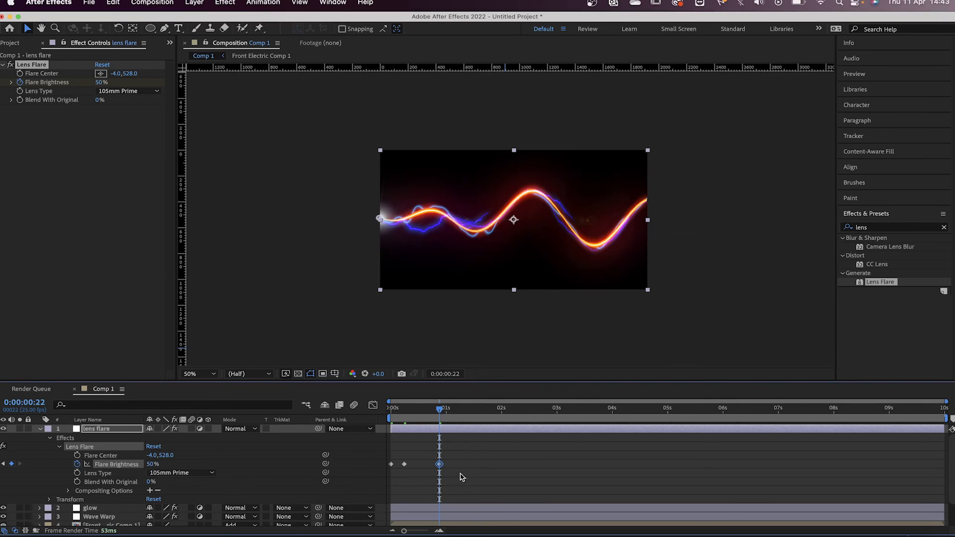
Keyframe the Flare Brightness at 75% at 0:00:01:08 and 40% at 0:00:01:18
left_click(465, 413)
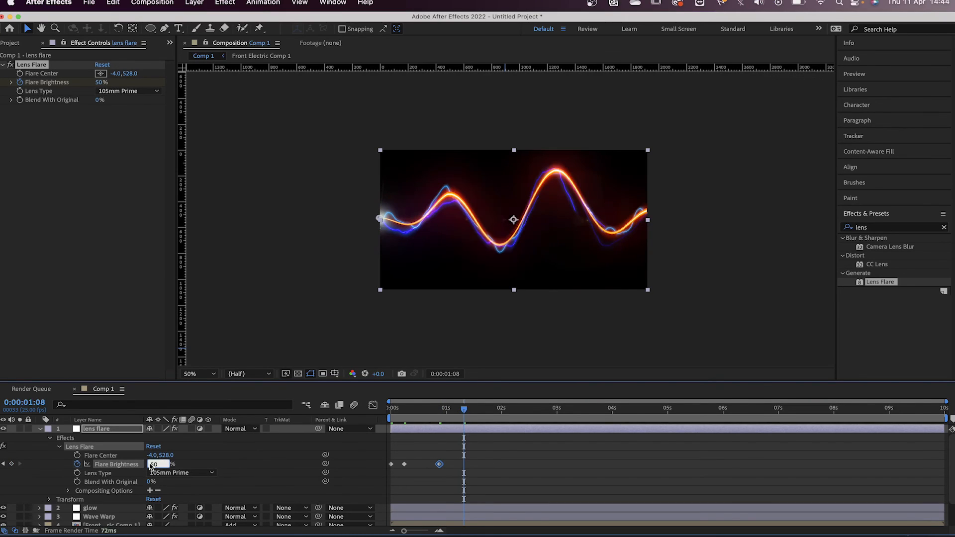
type("75")
key("Return")
left_click(487, 415)
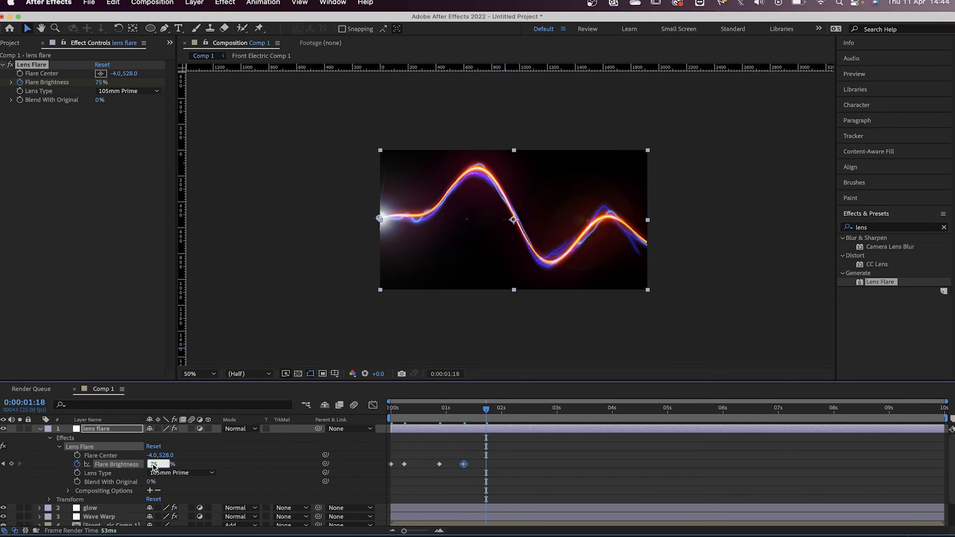
type("40")
key("Return")
Keyframe the Flare Brightness at 100% at 0:00:02:03 and preview the flicker from 0:00:00:14
left_click(508, 416)
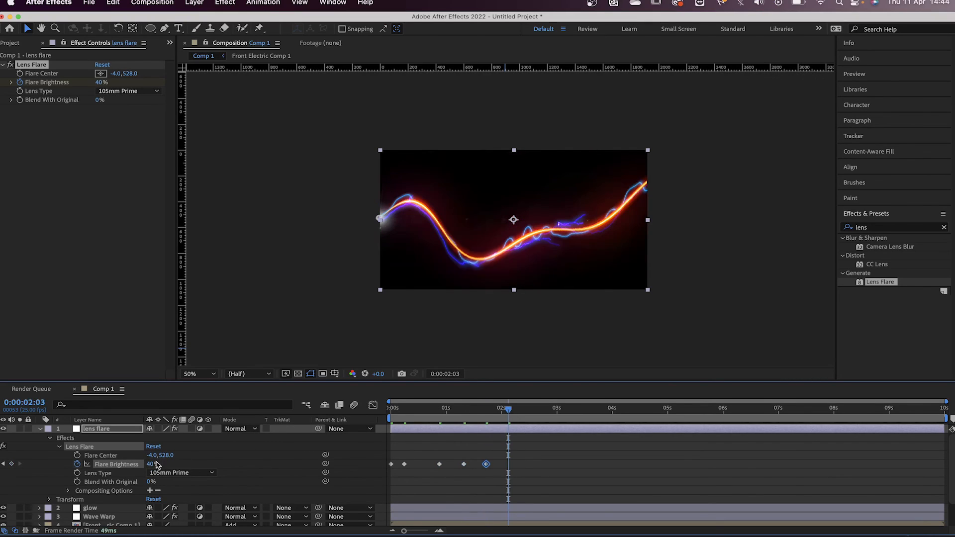
type("100")
key("Return")
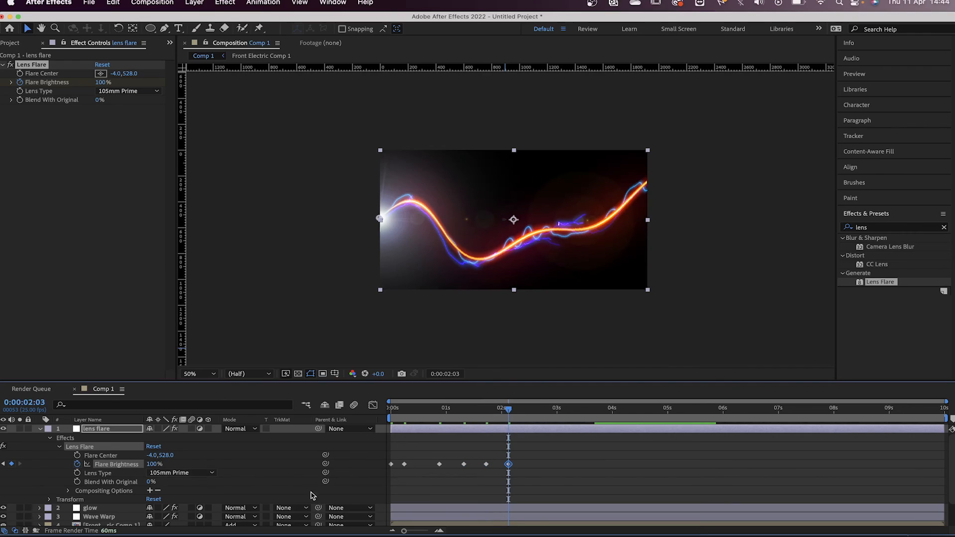
left_click(422, 408)
key("space")
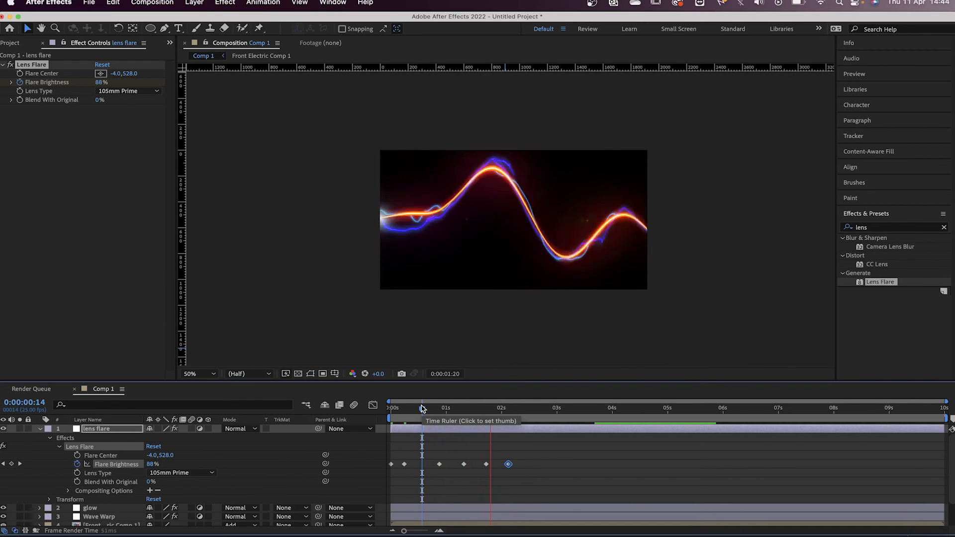
key("space")
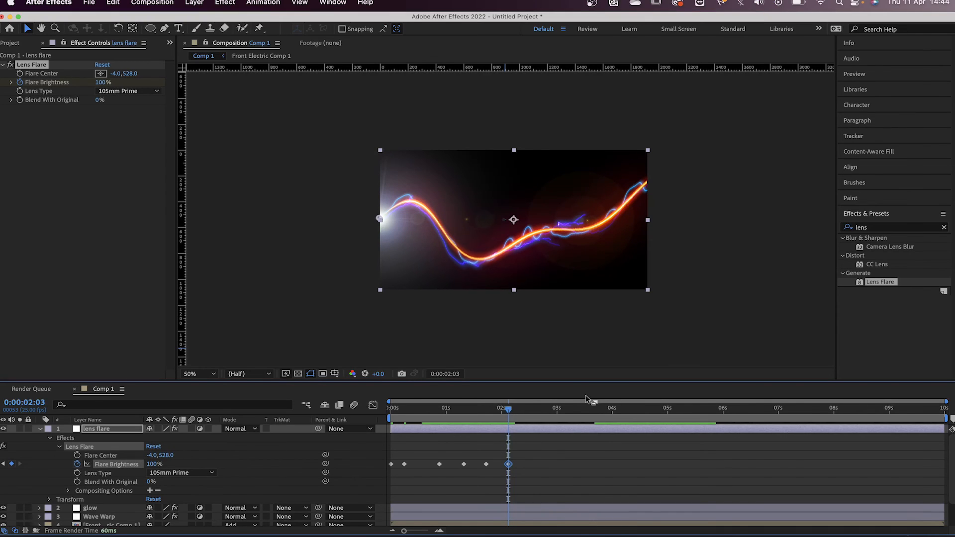
Move the Flare Brightness keyframes closer together so that all of them fall within the first second
left_click_drag(536, 456, 396, 484)
left_click(448, 472)
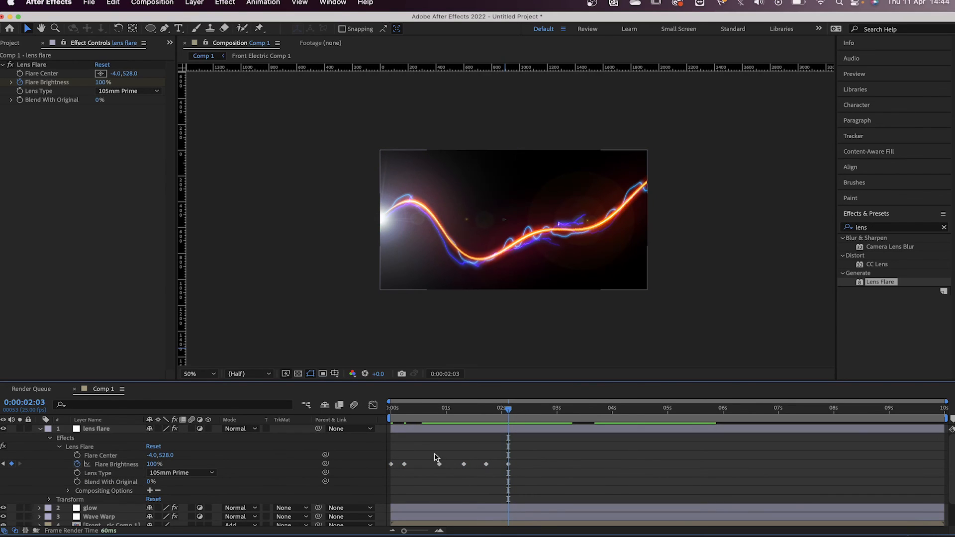
left_click_drag(435, 454, 534, 466)
left_click_drag(441, 465, 497, 481)
left_click(506, 458)
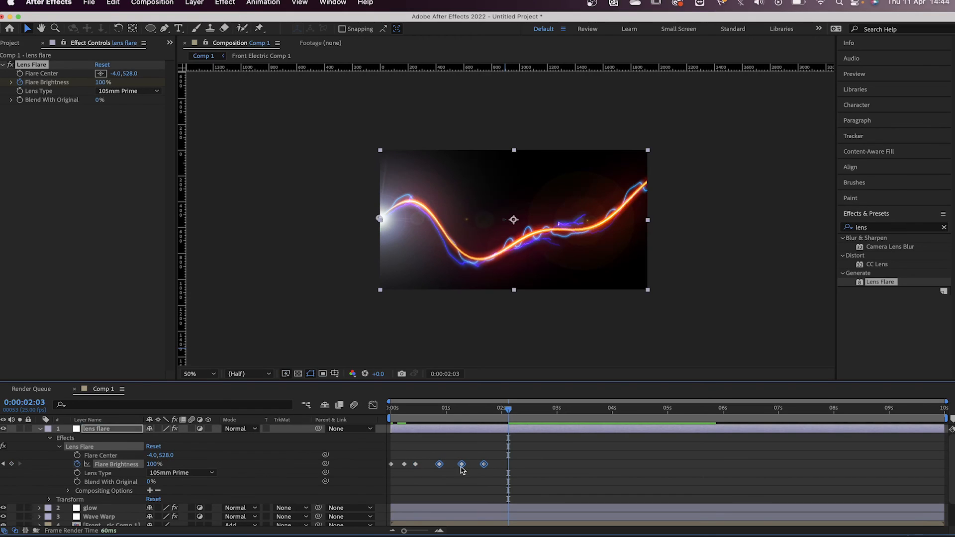
left_click_drag(439, 467, 424, 468)
left_click_drag(482, 463, 448, 469)
left_click(461, 465)
Paste copies of the Flare Brightness keyframes at about 0:00:01:00 and about 0:00:01:18, and preview the flicker from the start
left_click(444, 409)
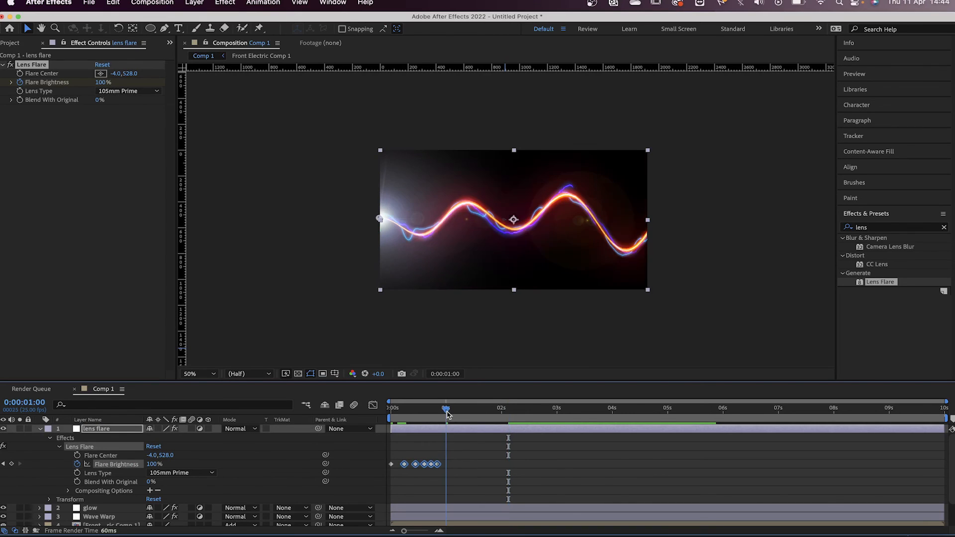
key("cmd+v")
left_click_drag(495, 464, 402, 476)
left_click(487, 405)
key("cmd+v")
key("space")
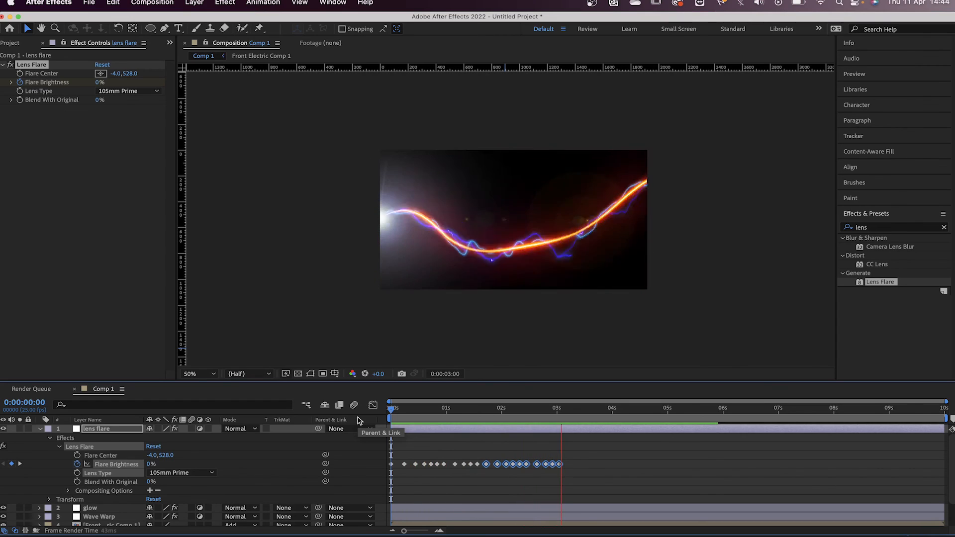
Stop the preview and delete every Flare Brightness keyframe after 0:00:00:06, keeping the first two
key("space")
left_click_drag(572, 472, 402, 454)
key("Delete")
Keyframe the Flare Brightness at 80% at 0:00:00:08
left_click(407, 408)
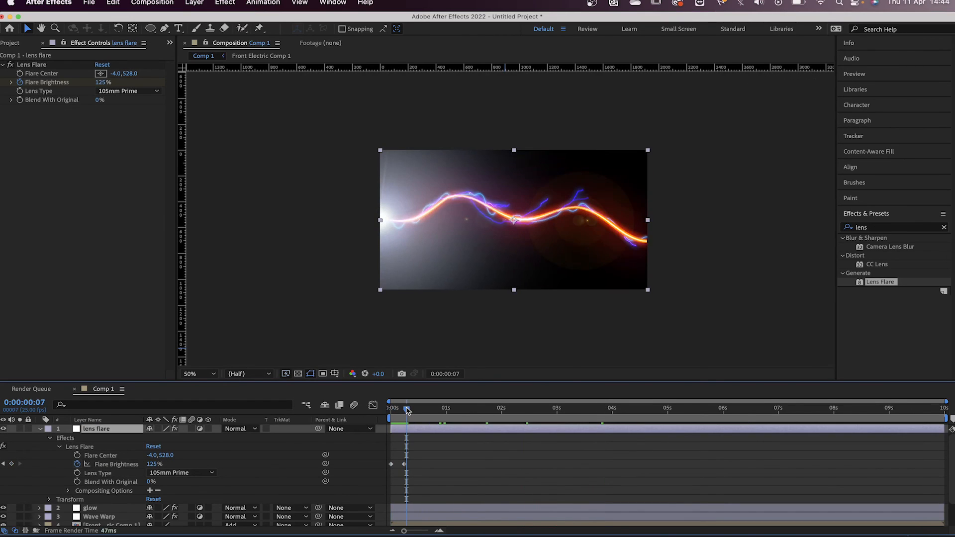
key("Page_Down")
left_click(155, 464)
type("80")
key("Return")
Continue the flicker with closely spaced Flare Brightness keyframes, ending with 50% at 0:00:00:17
left_click(153, 464)
key("Page_Down")
key("Page_Down")
key("Page_Down")
left_click(153, 465)
type("50")
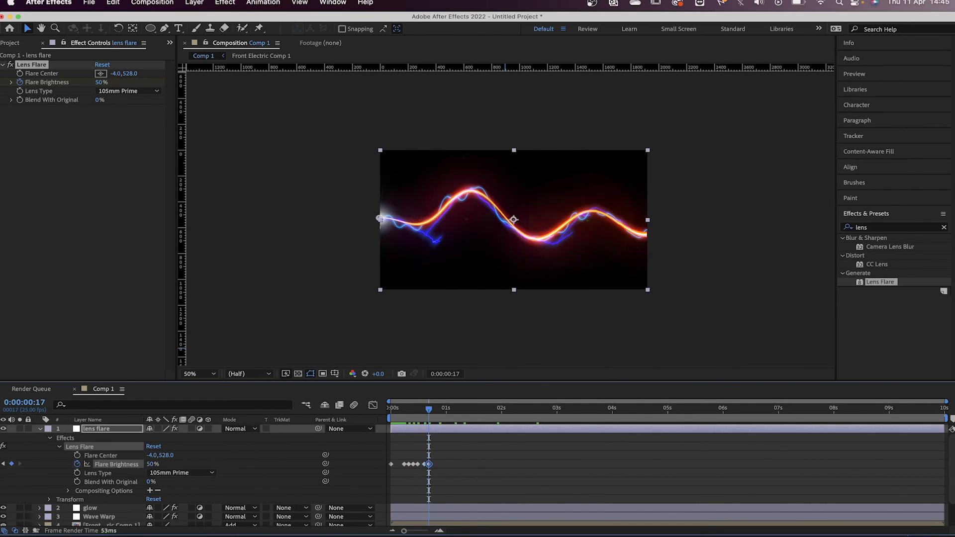
Keyframe the Flare Brightness at 80% a few frames after the 50% keyframe
key("Page_Down")
key("Page_Down")
key("Page_Down")
key("Page_Down")
left_click(151, 465)
type("80")
Copy the Flare Brightness keyframes of the first second, paste them repeatedly up to about 0:00:03:05, and preview from 0:00:00:08
left_click_drag(401, 453, 451, 475)
key("super+c")
key("super+v")
left_click(409, 410)
key("space")
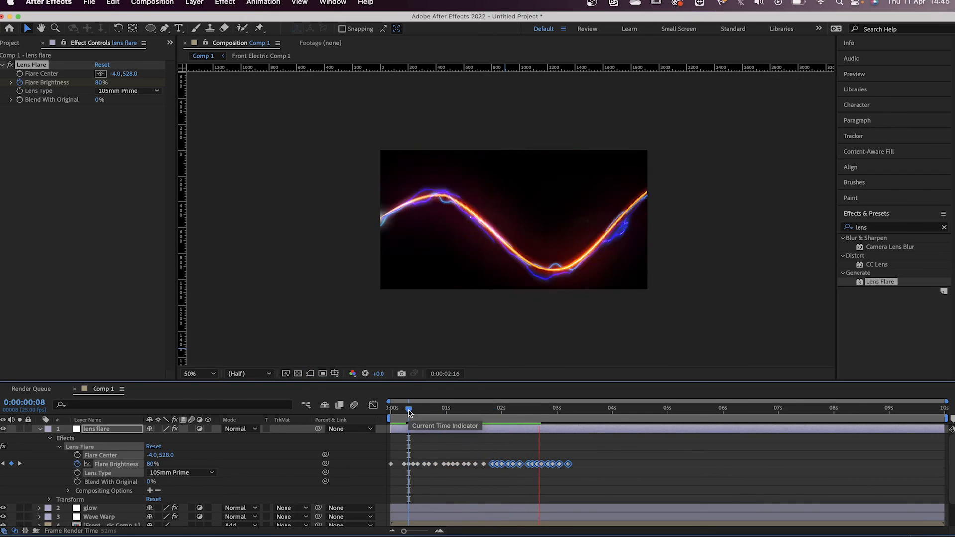
Paste copies of the Flare Brightness keyframes at 0:00:03:08, about 0:00:04:21, 0:00:06:07, 0:00:07:19 and about 0:00:09:06
left_click(574, 411)
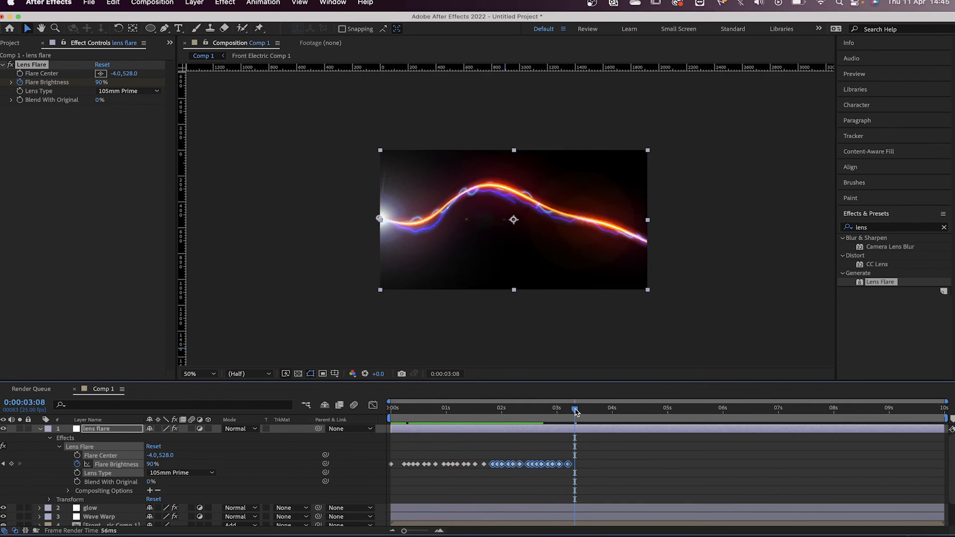
key("super+v")
left_click(659, 410)
key("super+v")
left_click(739, 410)
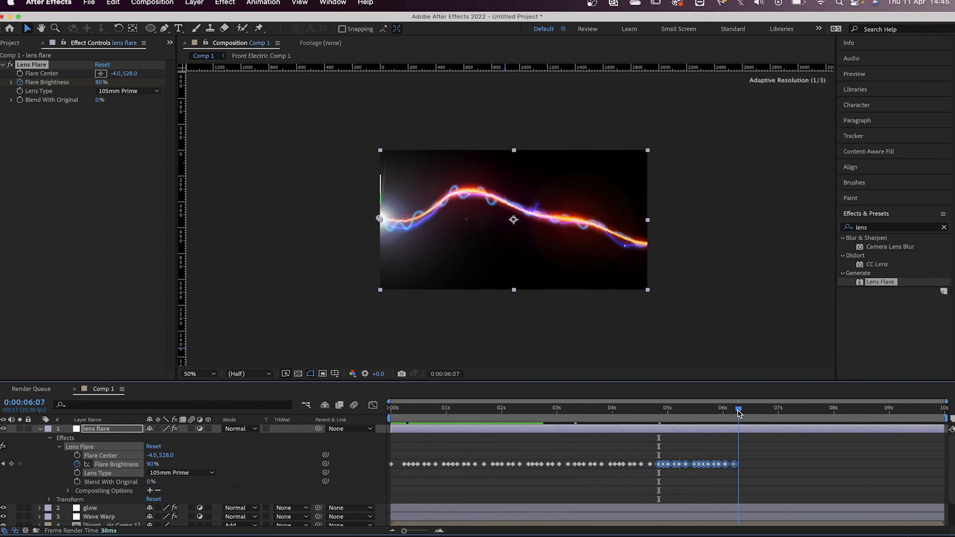
key("super+v")
left_click(818, 411)
left_click(821, 410)
key("super+v")
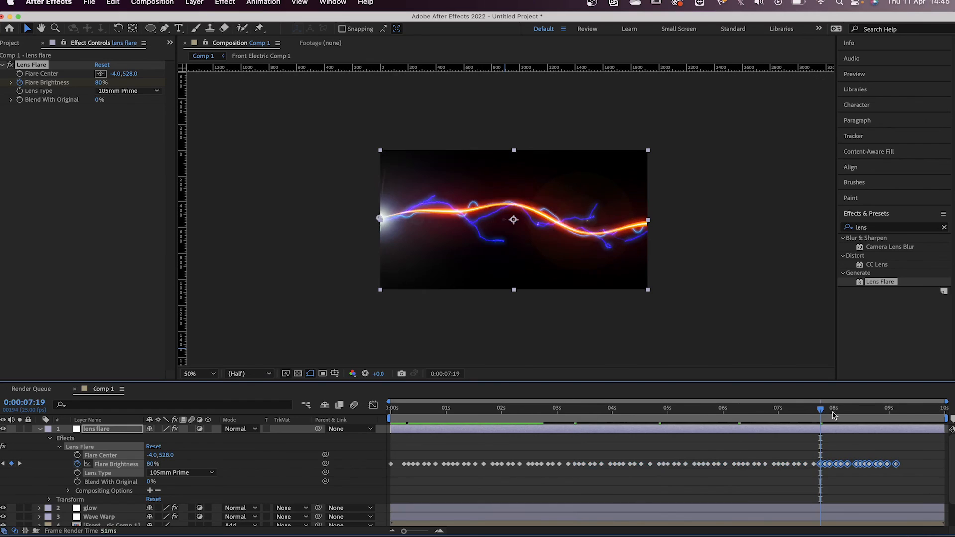
left_click(903, 411)
key("super+v")
Deselect the keyframes and preview the flickering flare over the whole composition from the start
left_click_drag(411, 410, 350, 411)
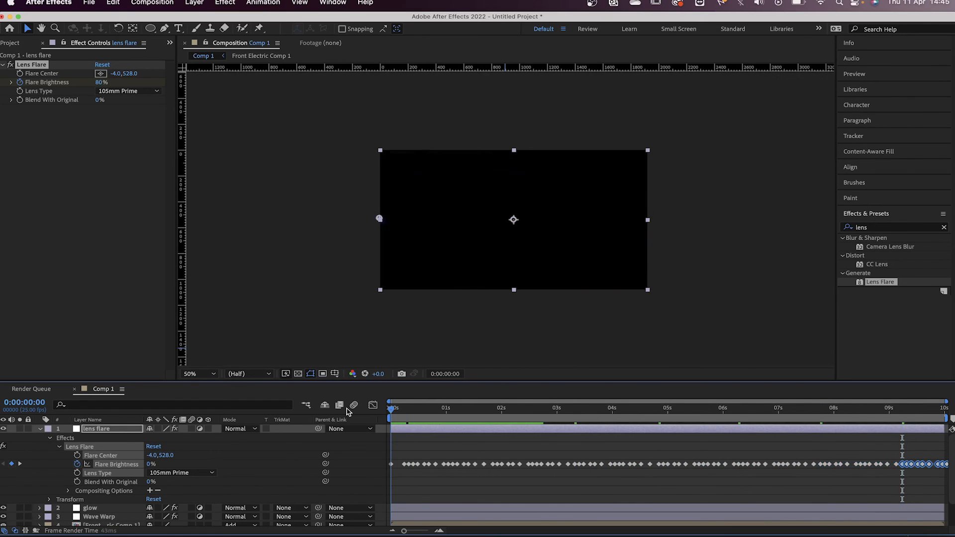
left_click(420, 439)
key("space")
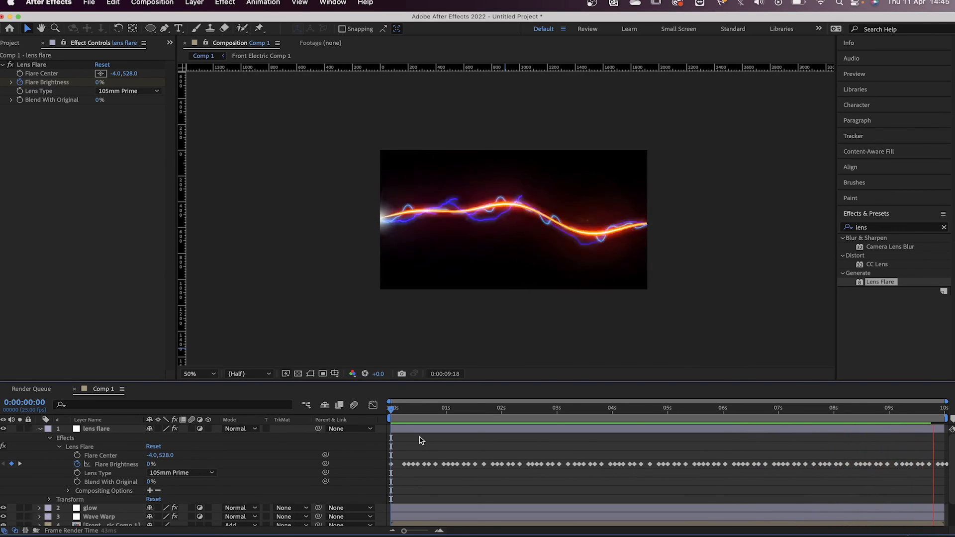
key("space")
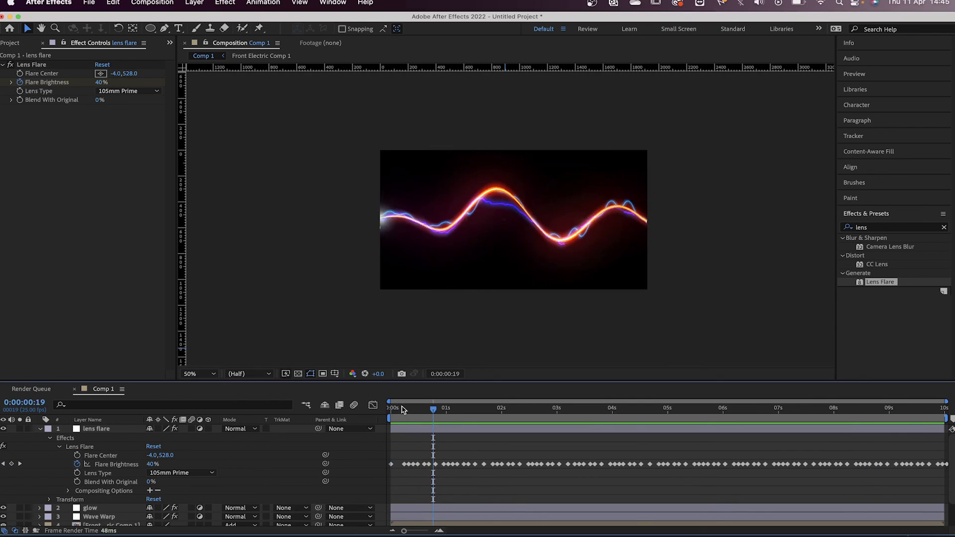
Delete the Flare Brightness keyframe at 0:00:00:06, move the first keyframe to about 0:00:00:03, and preview from the start
left_click_drag(403, 409, 405, 410)
left_click(404, 464)
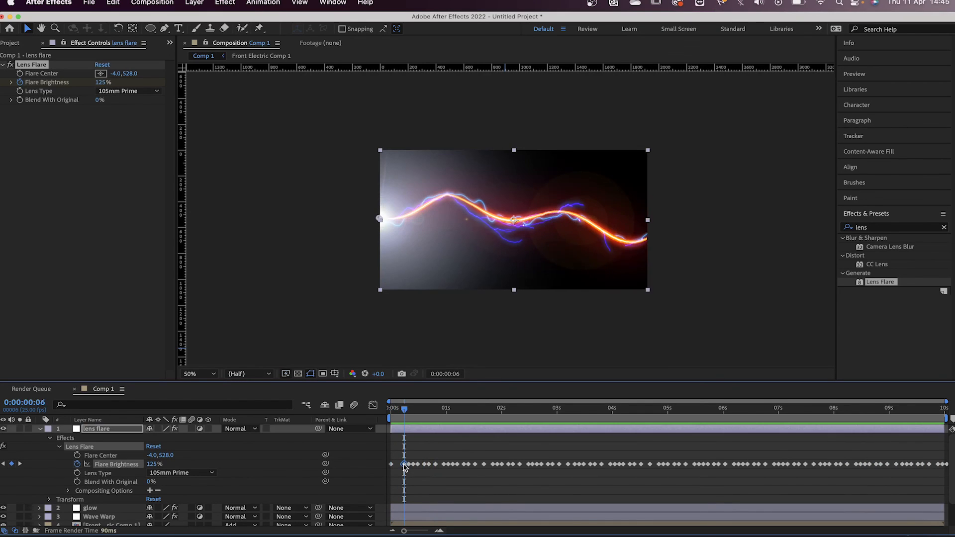
key("Delete")
left_click_drag(395, 466, 397, 465)
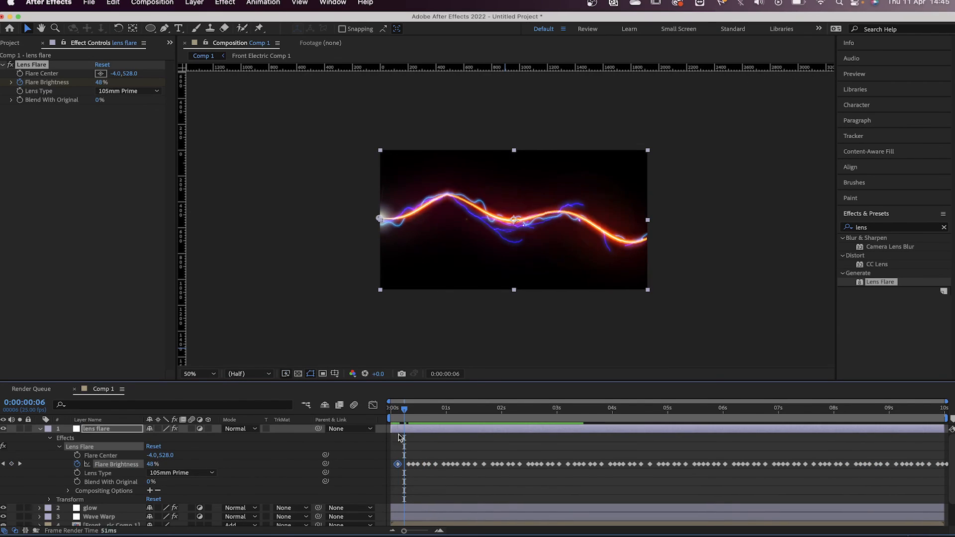
left_click_drag(394, 414, 362, 415)
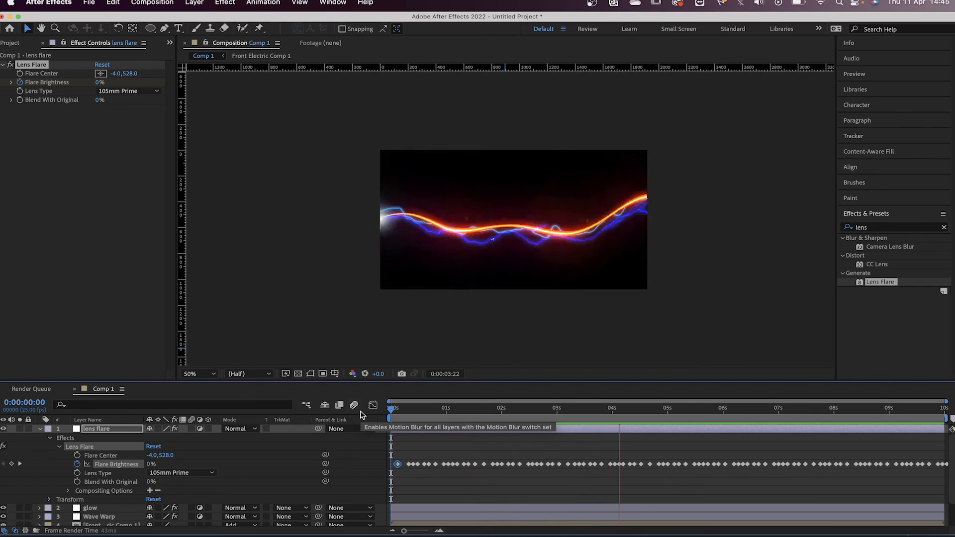
key("space")
Check the frame at 0:00:00:24, deselect everything, and play the finished beam animation from the start
left_click(444, 412)
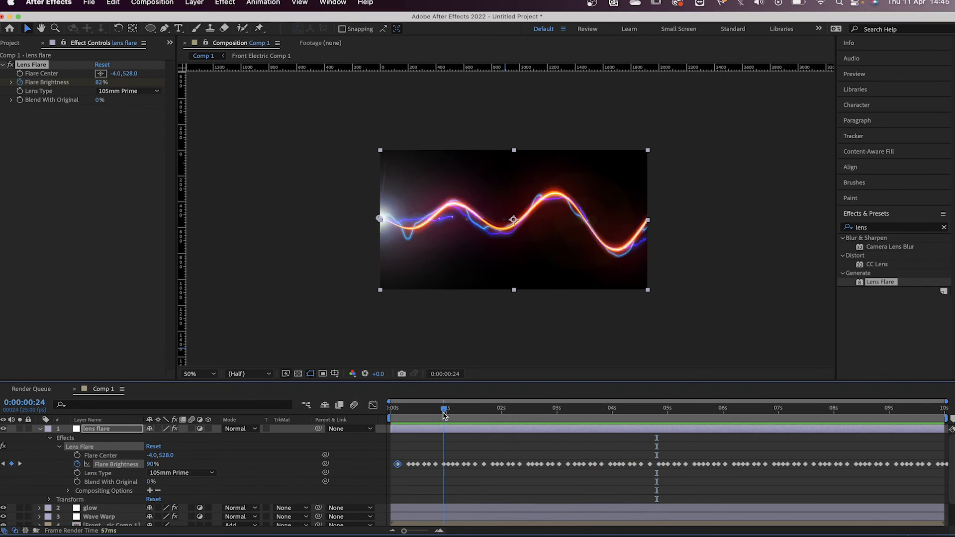
left_click(458, 444)
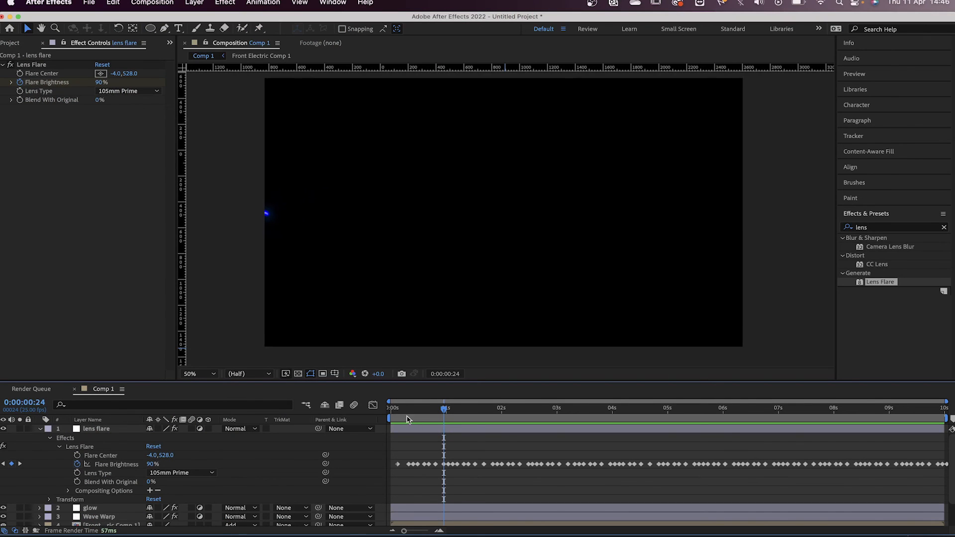
left_click_drag(404, 410, 358, 408)
key("space")
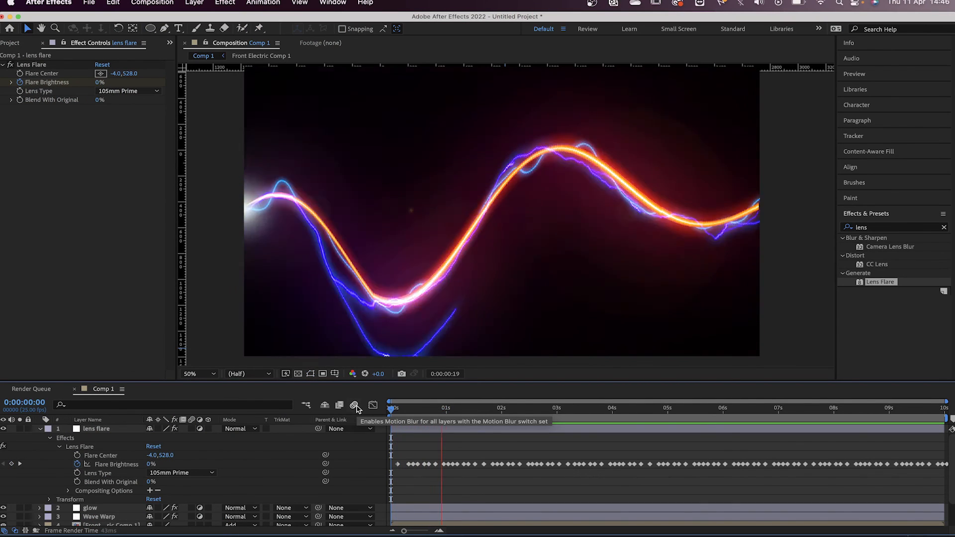